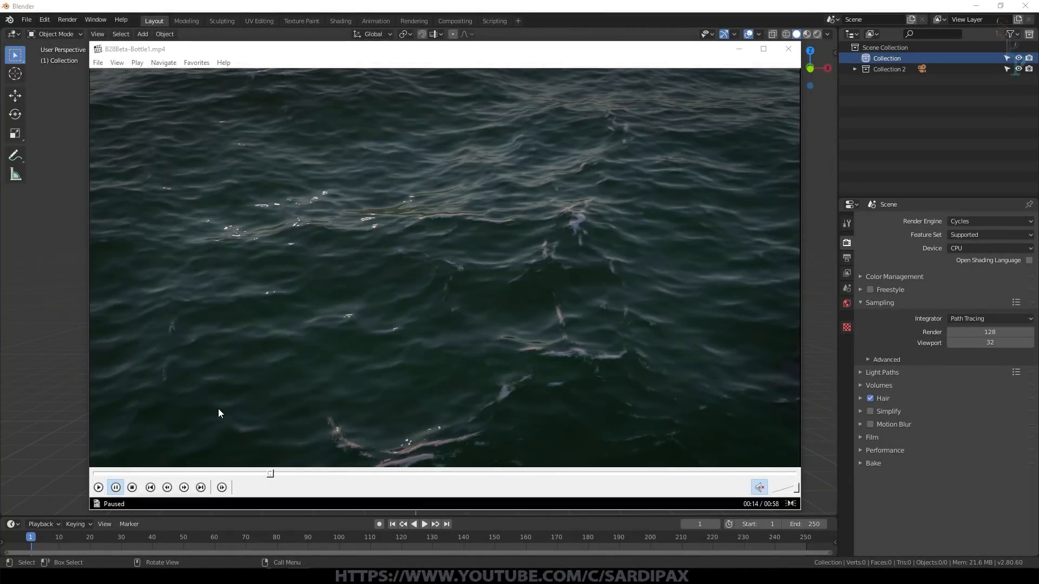
# - Play the reference video B28Beta-Bottle1.mp4 to review the ocean shot, and return to the empty Blender scene
pyautogui.click(98, 488)
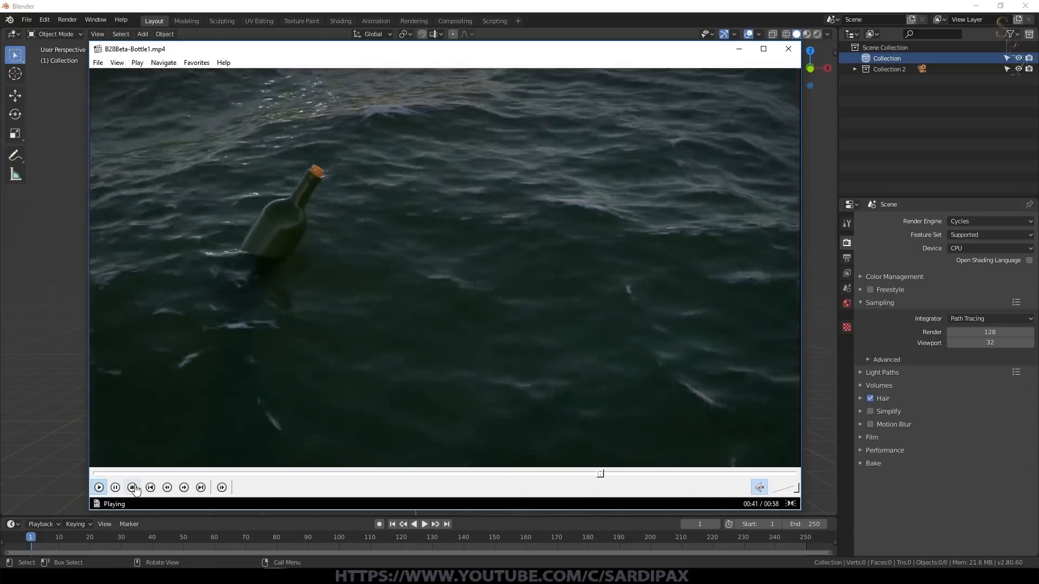
pyautogui.click(505, 251)
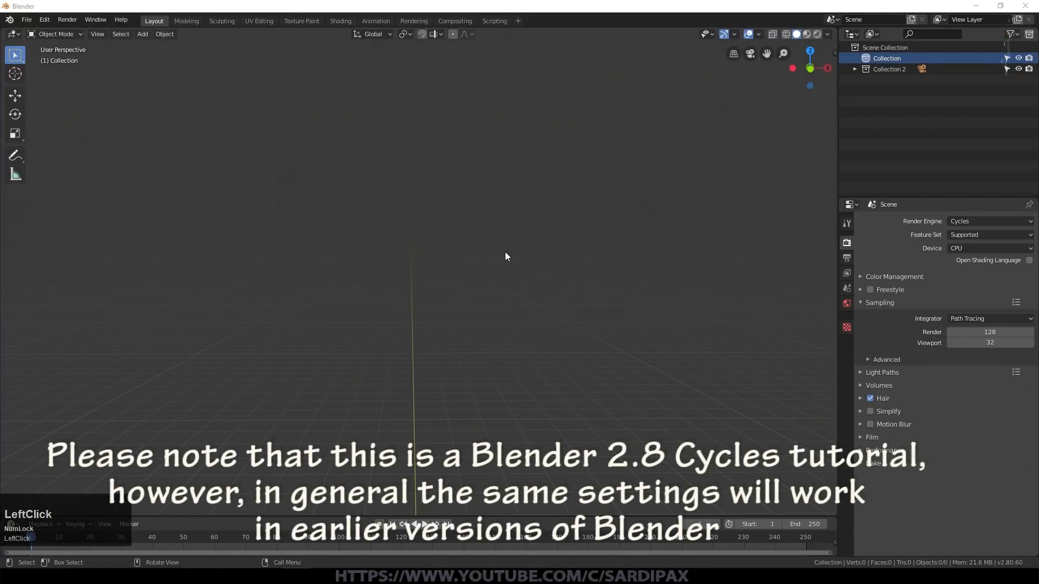
# - Add a cube mesh to the scene and frame it in the viewport
pyautogui.hotkey('shift', 'a')
pyautogui.moveTo(496, 317)
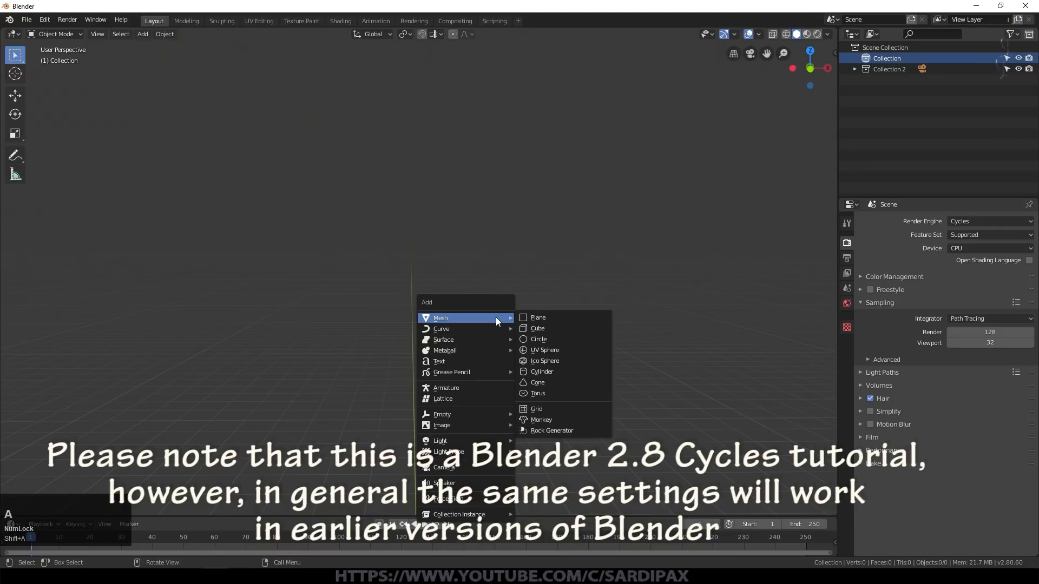
pyautogui.click(547, 326)
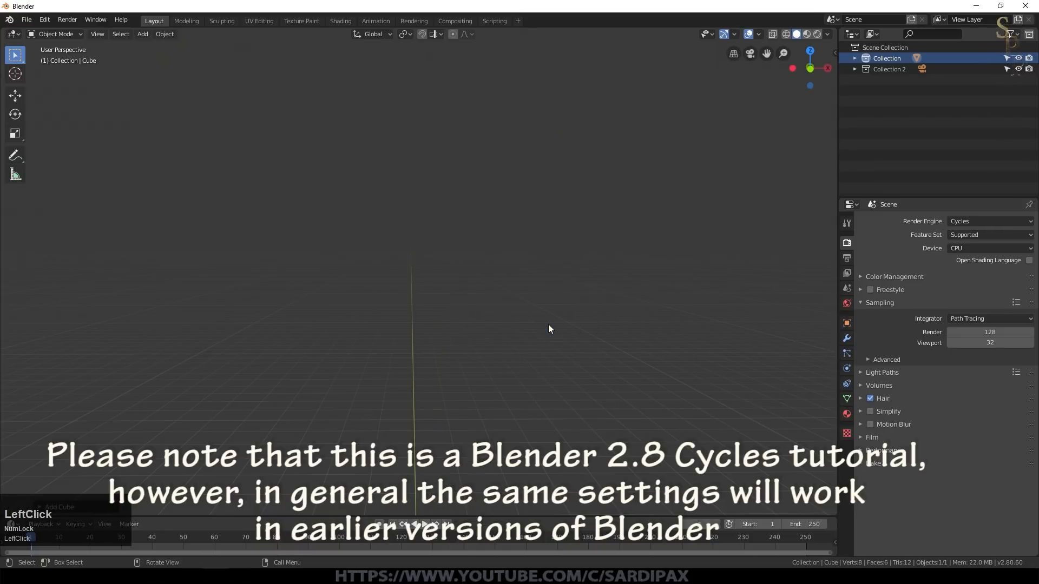
pyautogui.scroll(-2, 548, 324)
pyautogui.press('KP_Decimal')
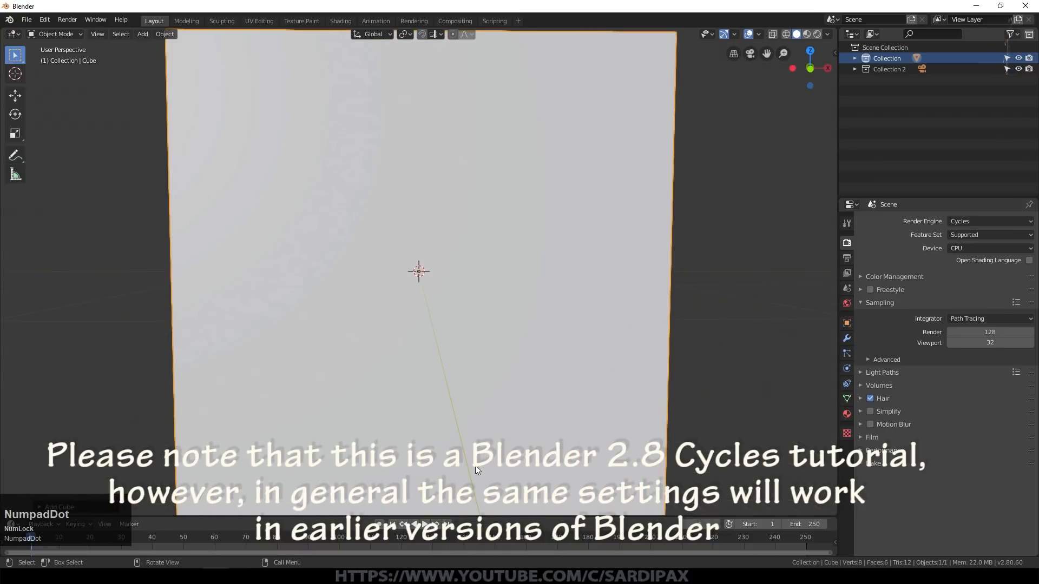
pyautogui.scroll(-3, 600, 143)
pyautogui.moveTo(600, 143); pyautogui.dragTo(598, 187, button='middle')
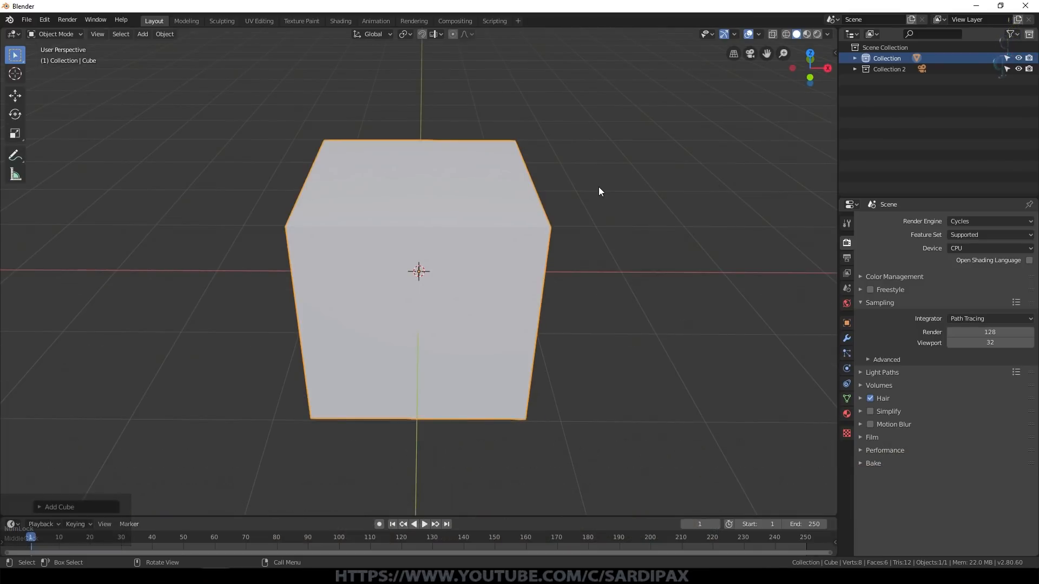
# - Add an Ocean modifier to the cube and set its Resolution to 10
pyautogui.click(847, 339)
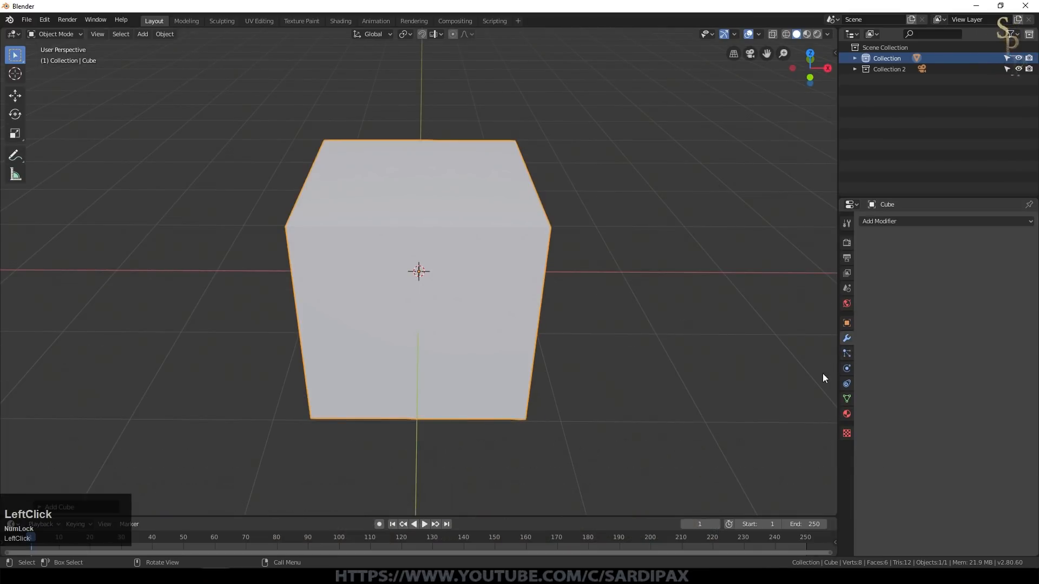
pyautogui.click(888, 222)
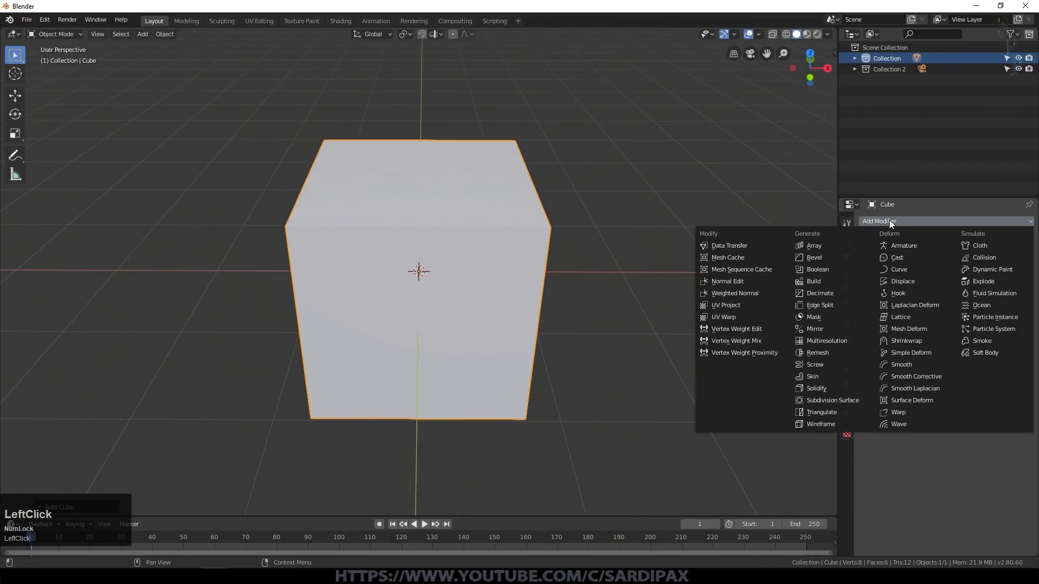
pyautogui.click(990, 308)
pyautogui.scroll(-3, 420, 306)
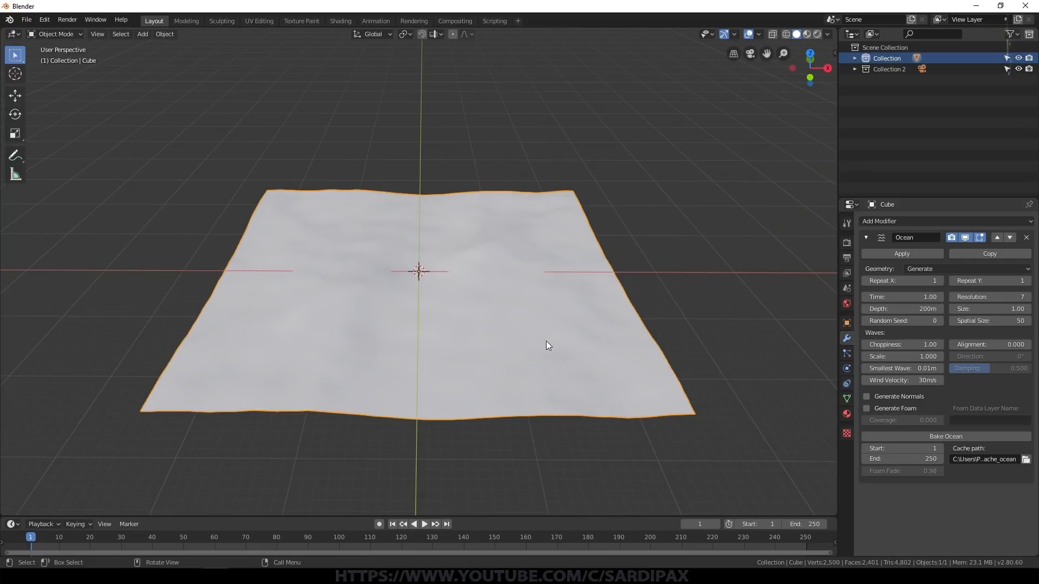
pyautogui.click(972, 298)
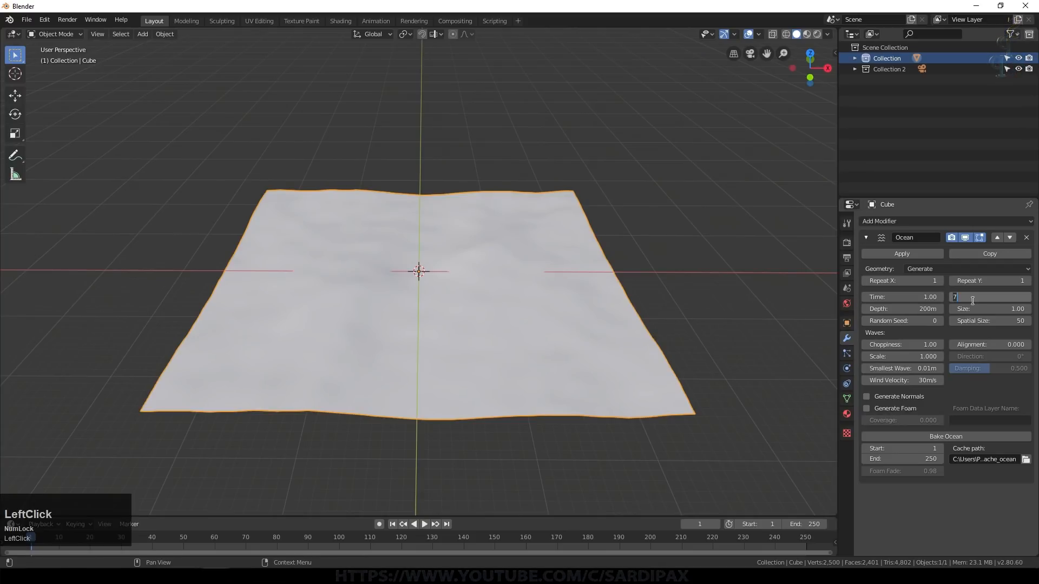
pyautogui.write('10')
pyautogui.press('KP_Enter')
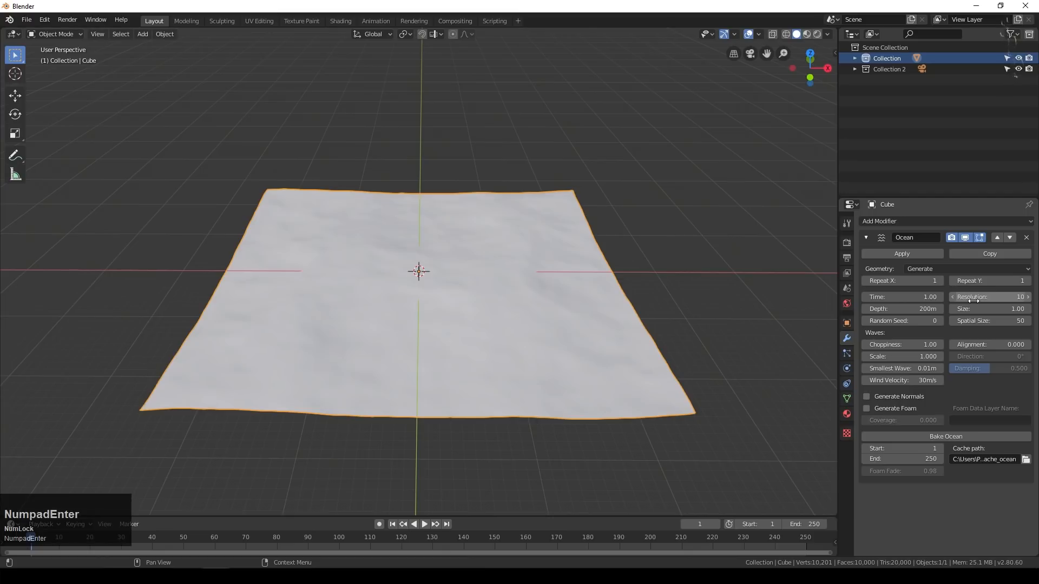
# - Play the animation briefly to check the ocean surface for motion, and return to the first frame
pyautogui.moveTo(541, 232); pyautogui.dragTo(584, 248, button='middle')
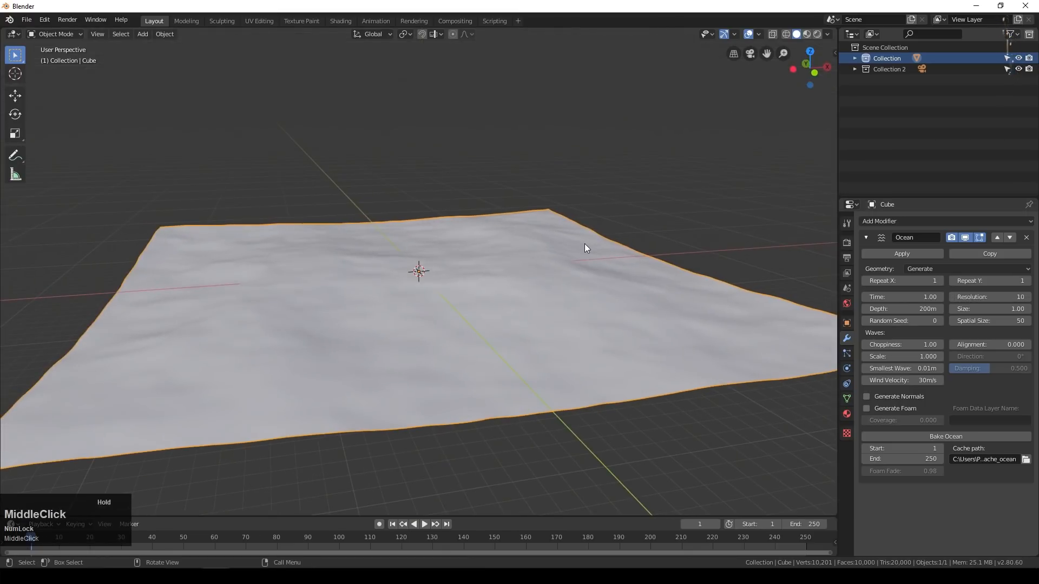
pyautogui.click(423, 525)
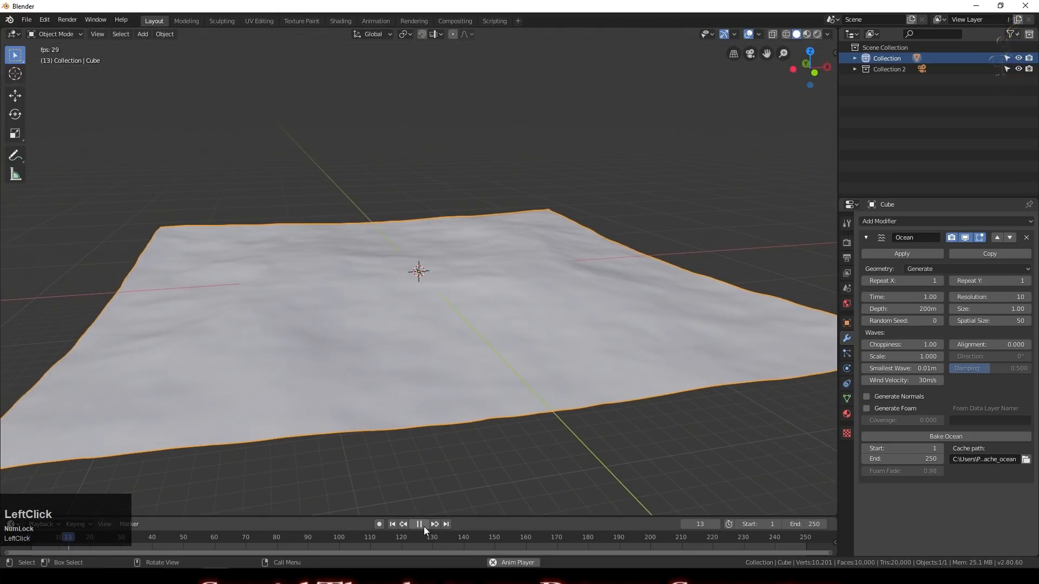
pyautogui.click(424, 525)
pyautogui.click(392, 524)
# - Set the scene's end frame to 600
pyautogui.scroll(-2, 427, 544)
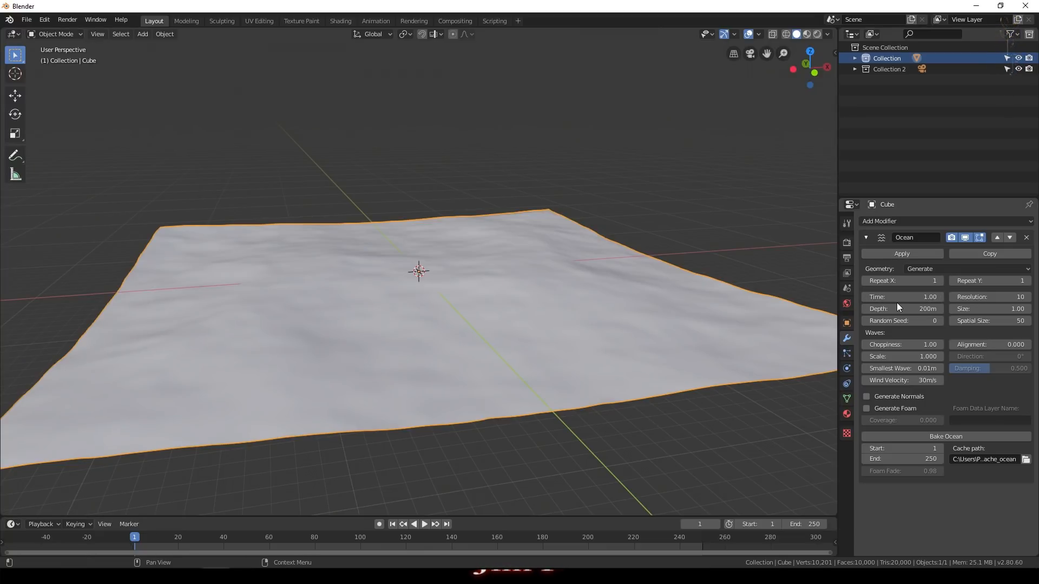
pyautogui.click(799, 524)
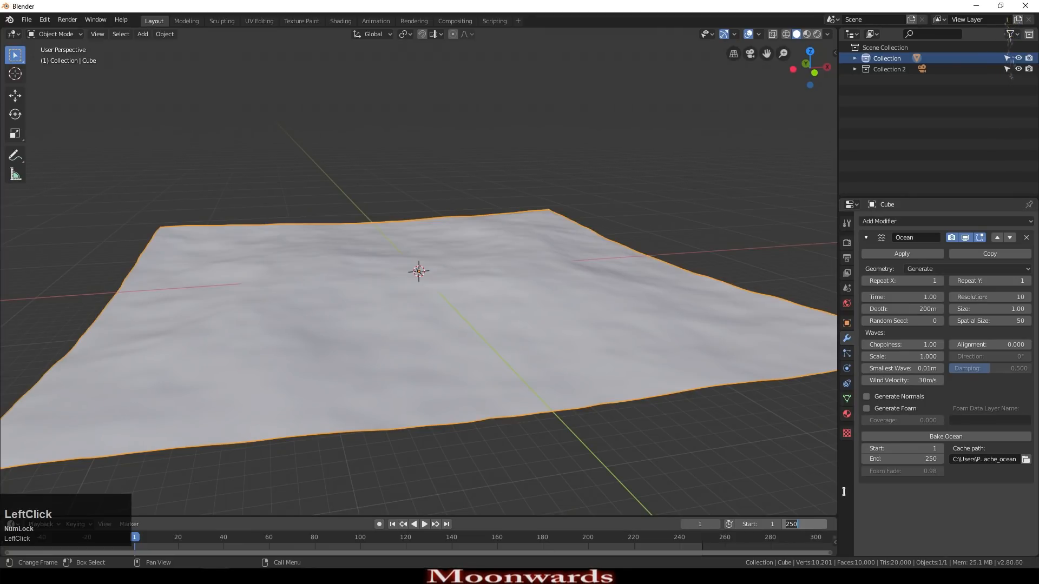
pyautogui.write('600')
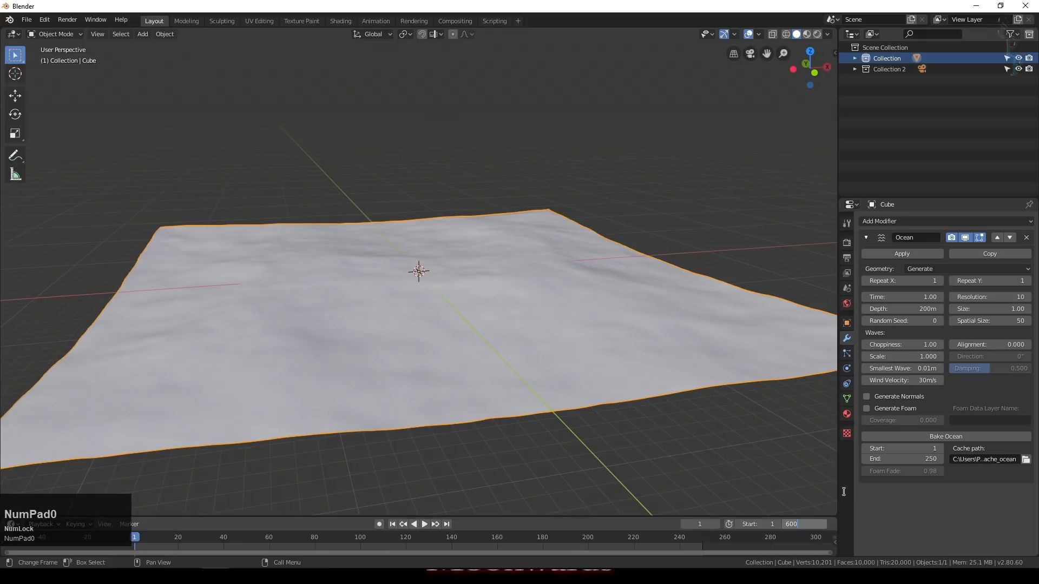
pyautogui.scroll(-5, 592, 550)
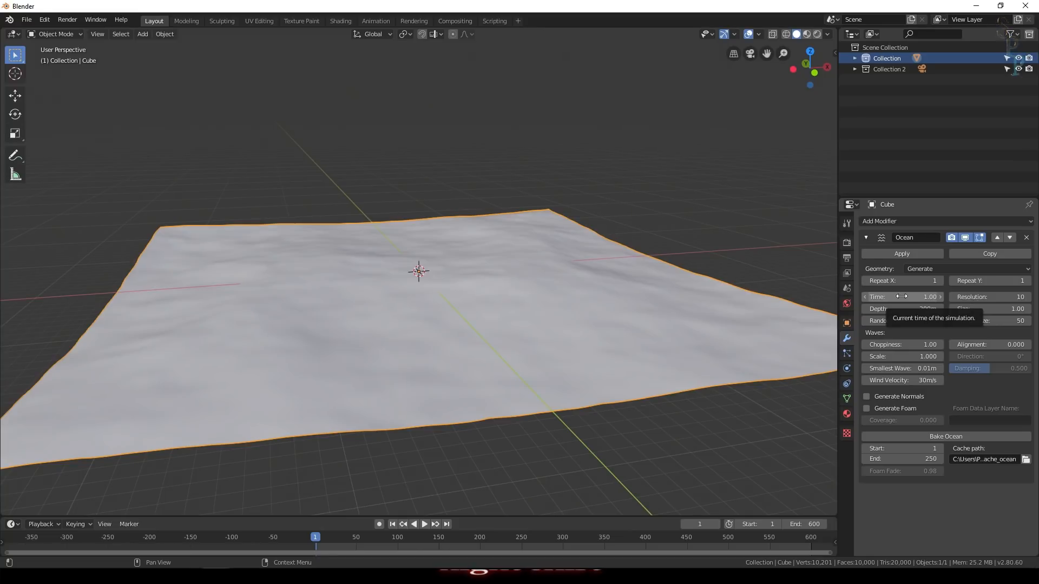
# - Keyframe the Ocean modifier's Time at 1.00 on frame 1 and at 35 on frame 600
pyautogui.press('i')
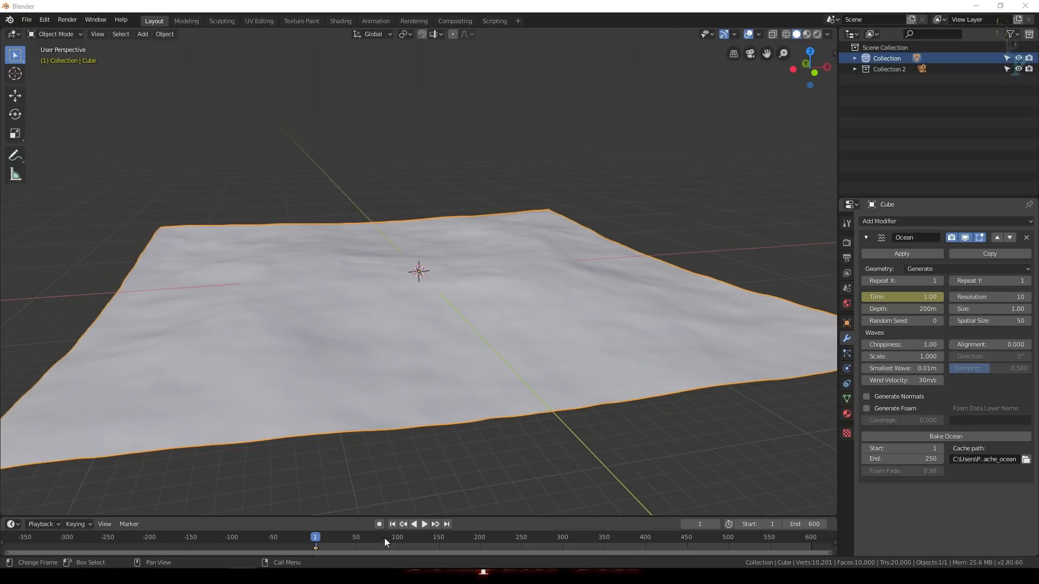
pyautogui.click(447, 523)
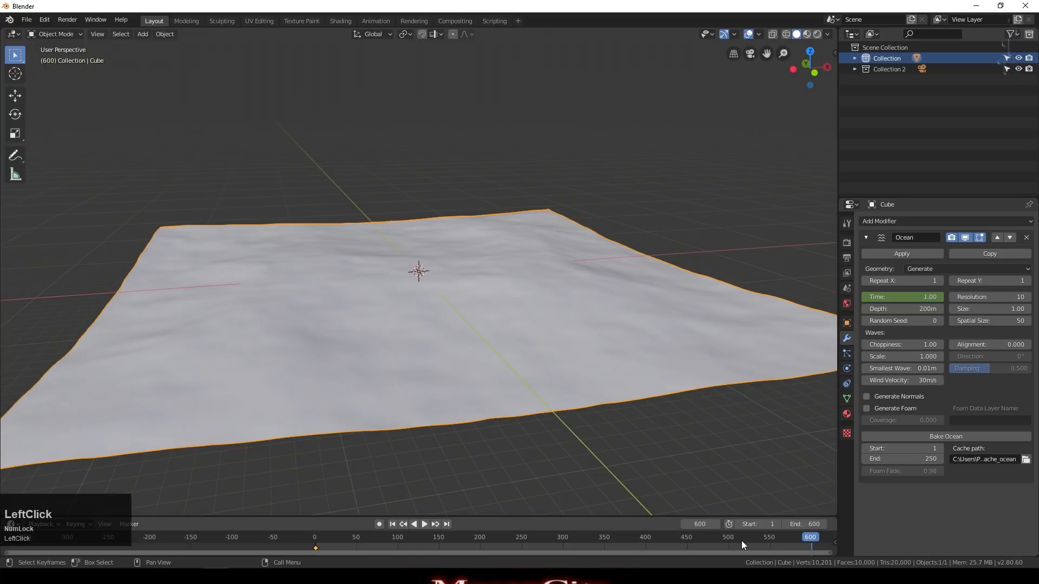
pyautogui.moveTo(741, 540); pyautogui.dragTo(690, 539, button='middle')
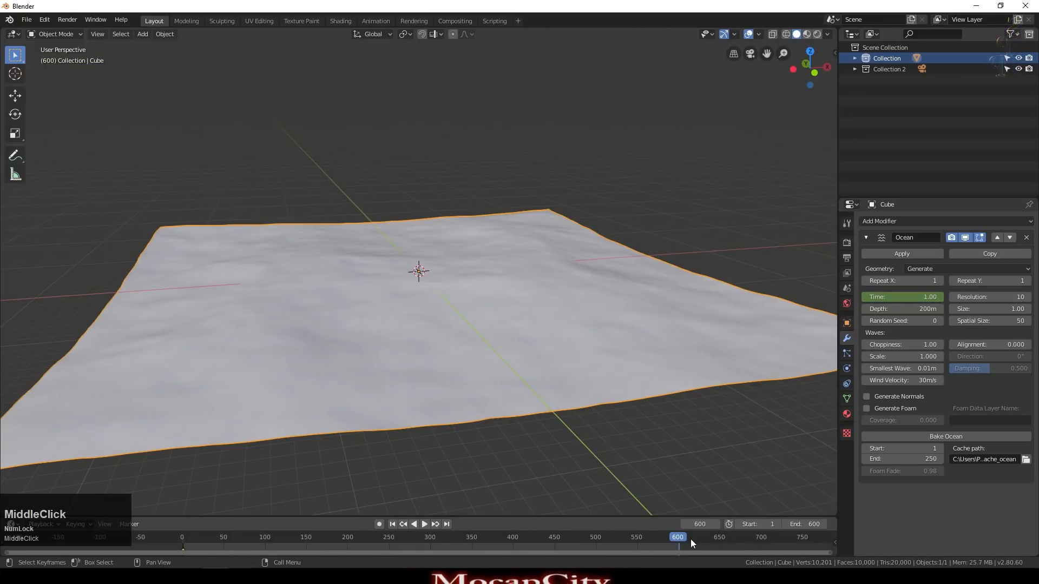
pyautogui.click(906, 302)
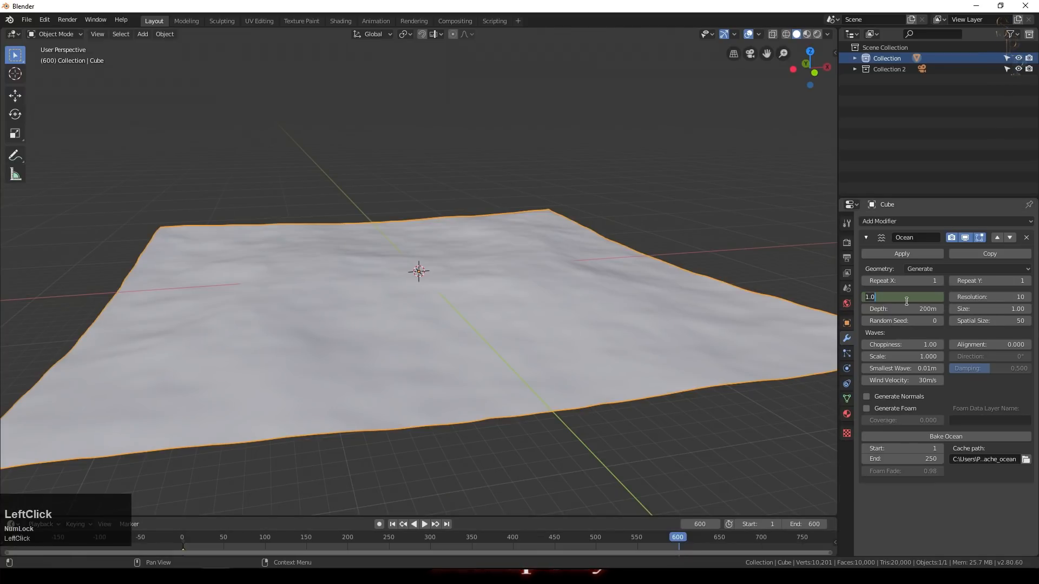
pyautogui.write('35')
pyautogui.press('KP_Enter')
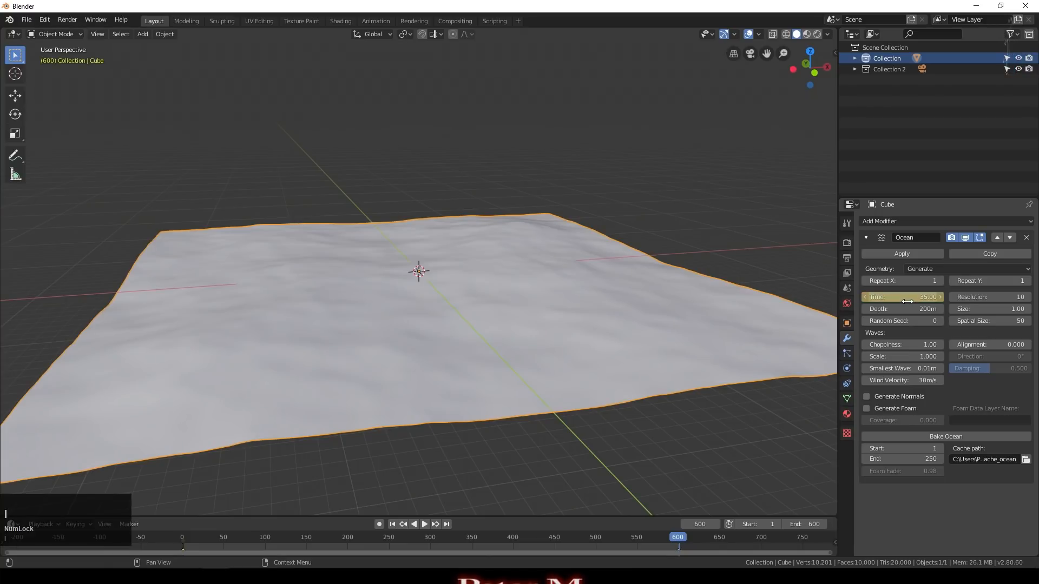
# - Play the animation from the first frame to check the wave motion, and stop it
pyautogui.click(391, 525)
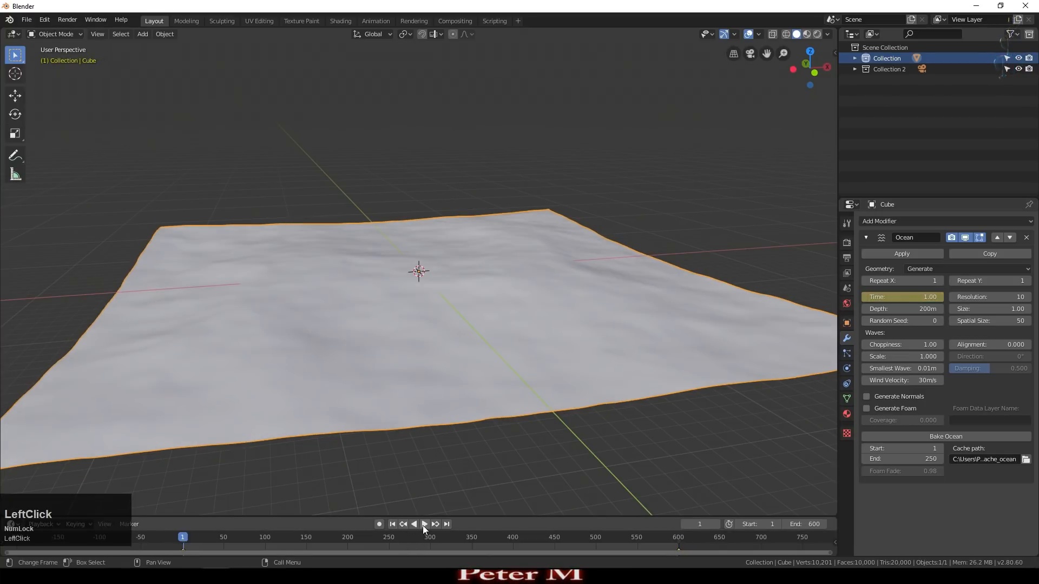
pyautogui.click(424, 524)
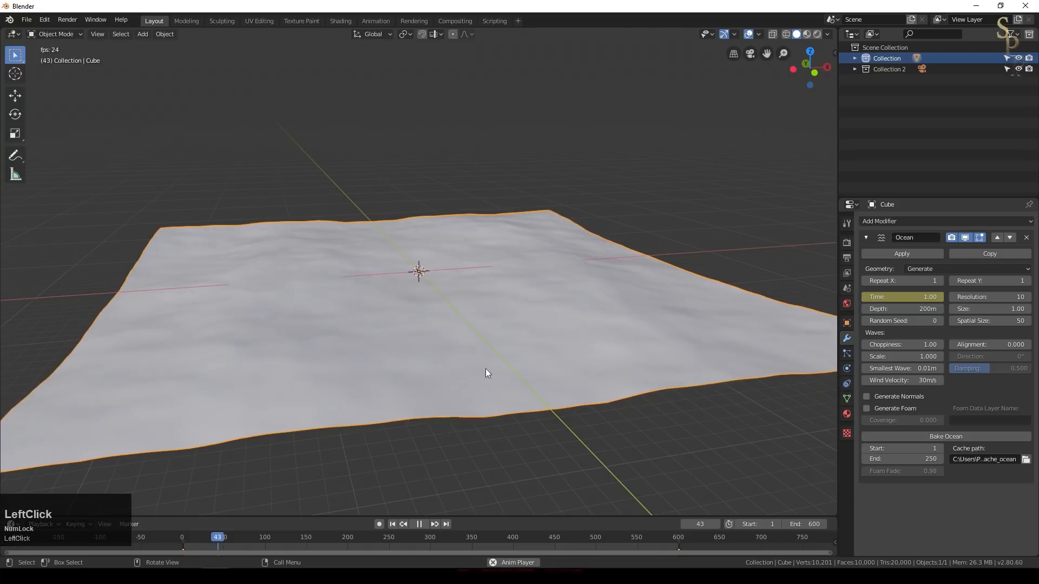
pyautogui.click(419, 524)
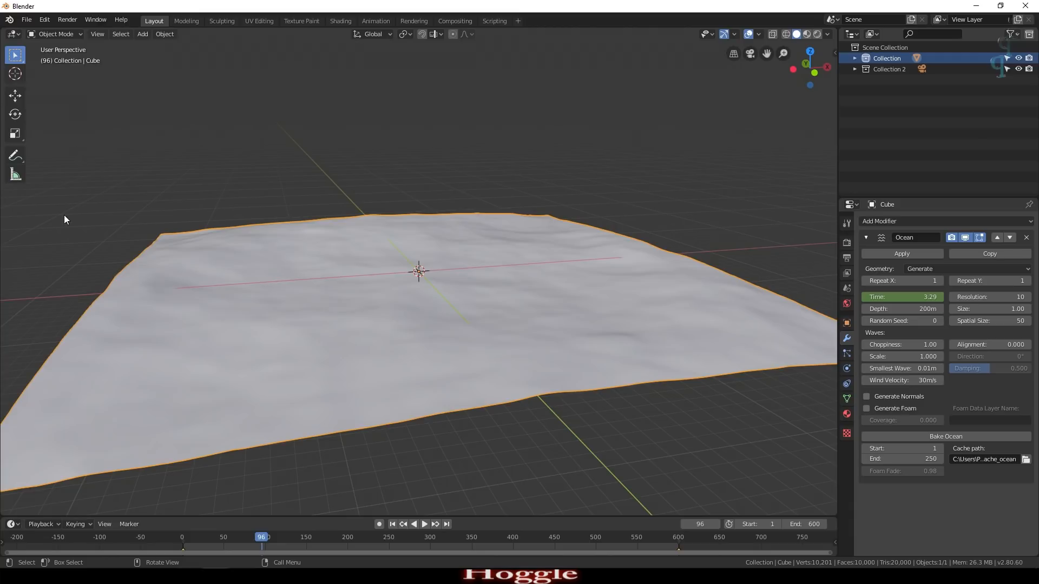
# - Set the interpolation mode of the Ocean Time keyframes to Linear in the Graph Editor
pyautogui.click(15, 35)
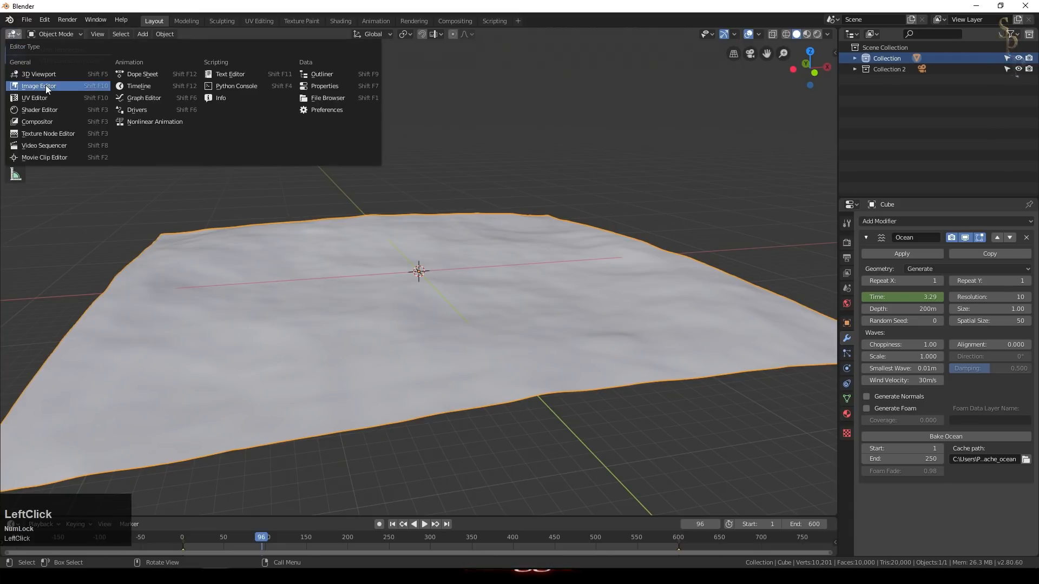
pyautogui.click(143, 97)
pyautogui.scroll(-1, 322, 92)
pyautogui.scroll(-1, 281, 162)
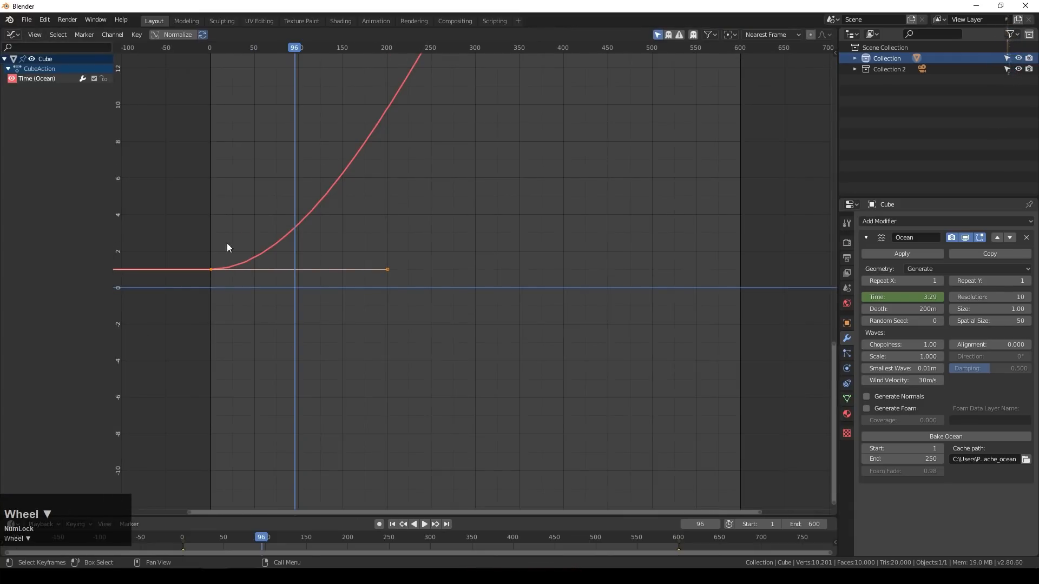
pyautogui.scroll(-6, 366, 167)
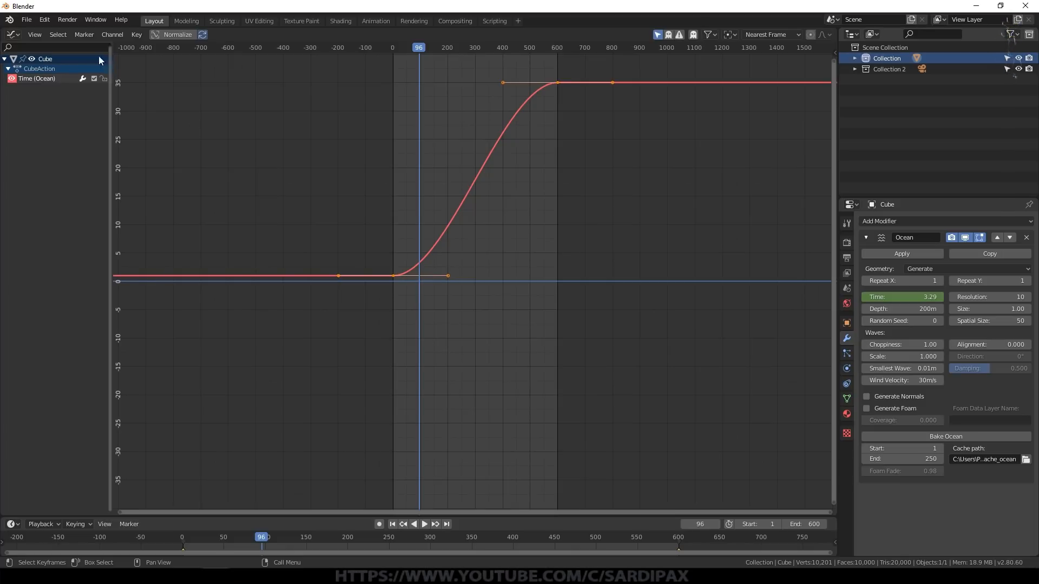
pyautogui.click(143, 38)
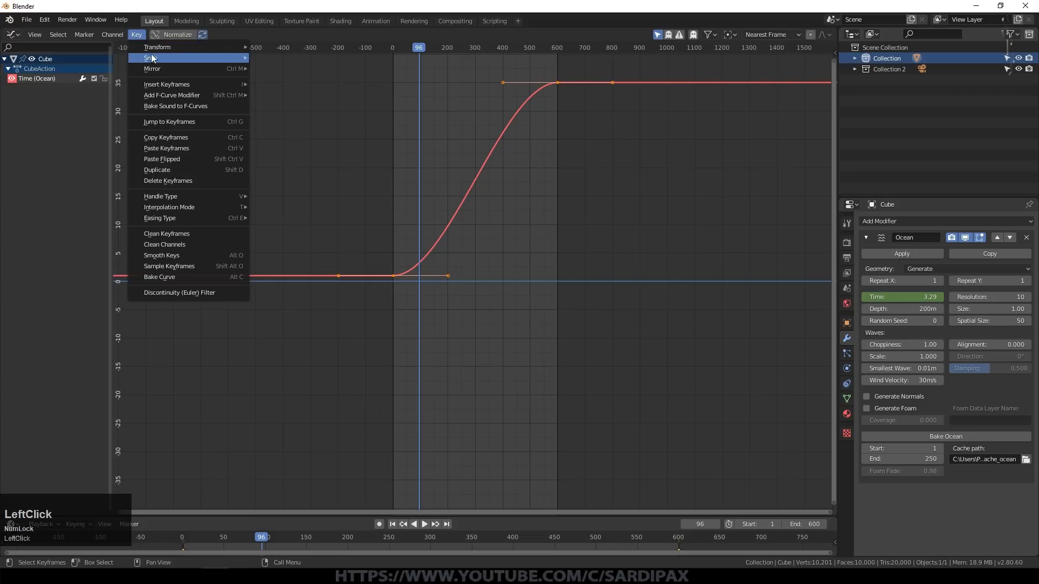
pyautogui.moveTo(194, 204)
pyautogui.click(278, 229)
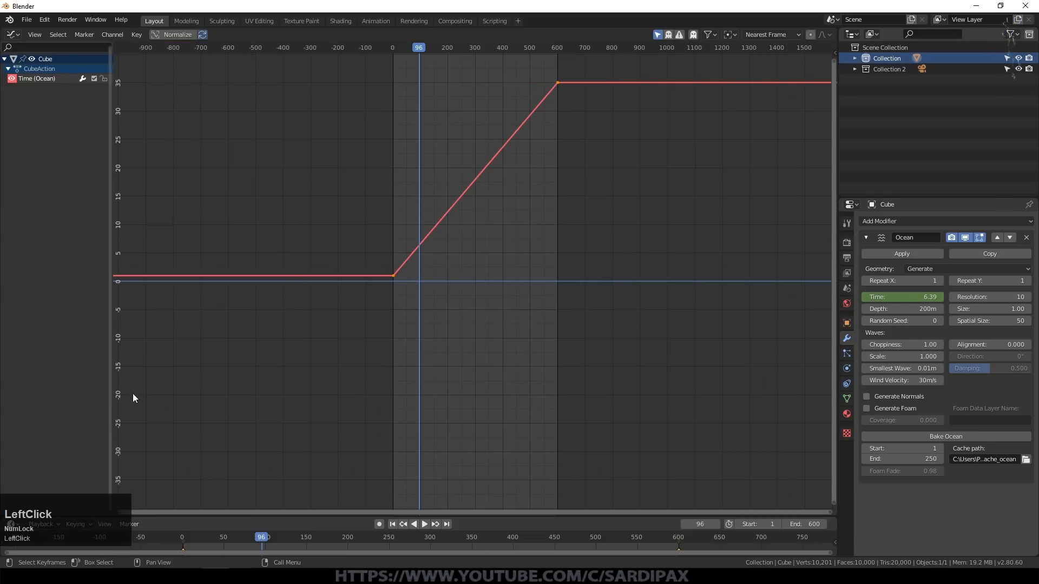
# - Switch the editor back to the 3D Viewport and play the animation to review the ocean's movement
pyautogui.click(12, 35)
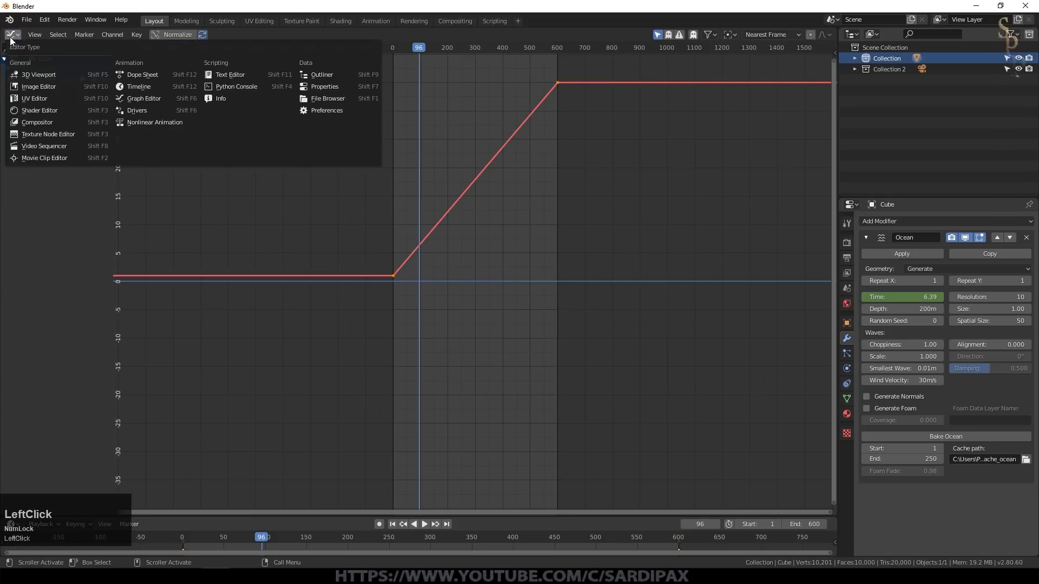
pyautogui.click(39, 74)
pyautogui.click(427, 524)
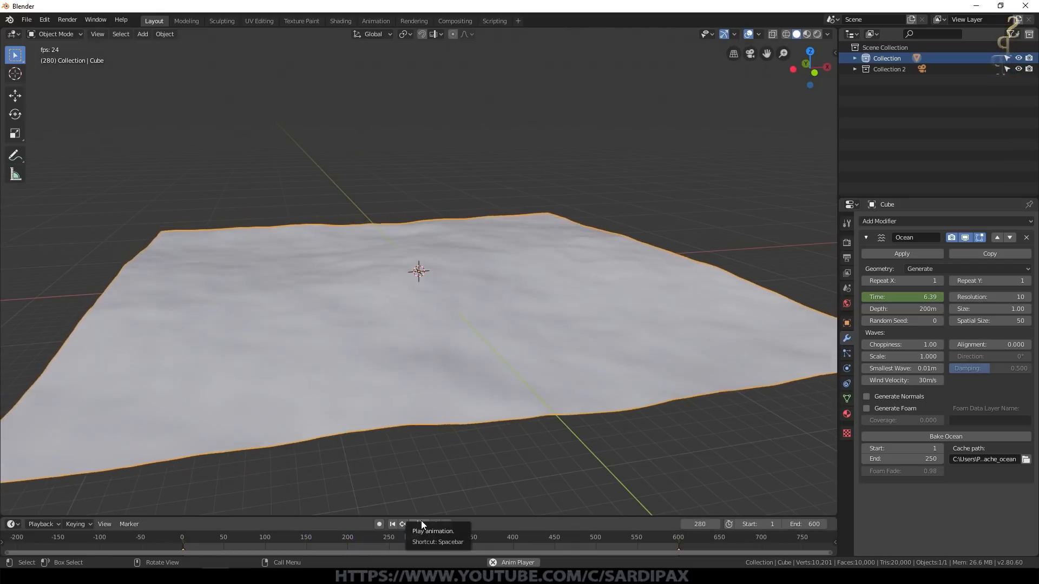
pyautogui.click(419, 522)
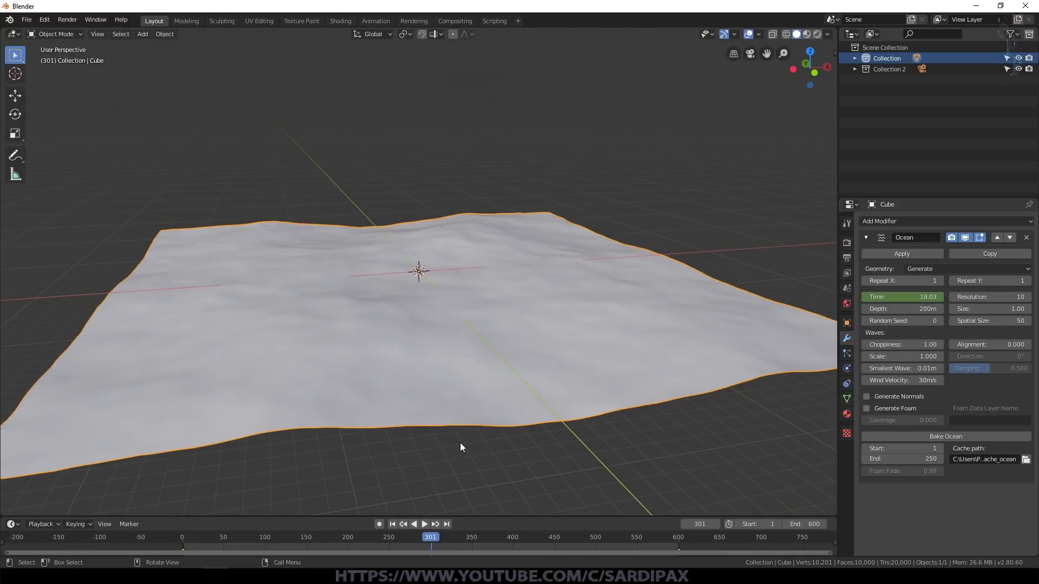
# - Set the Ocean modifier's Repeat X and Repeat Y to 2
pyautogui.click(940, 281)
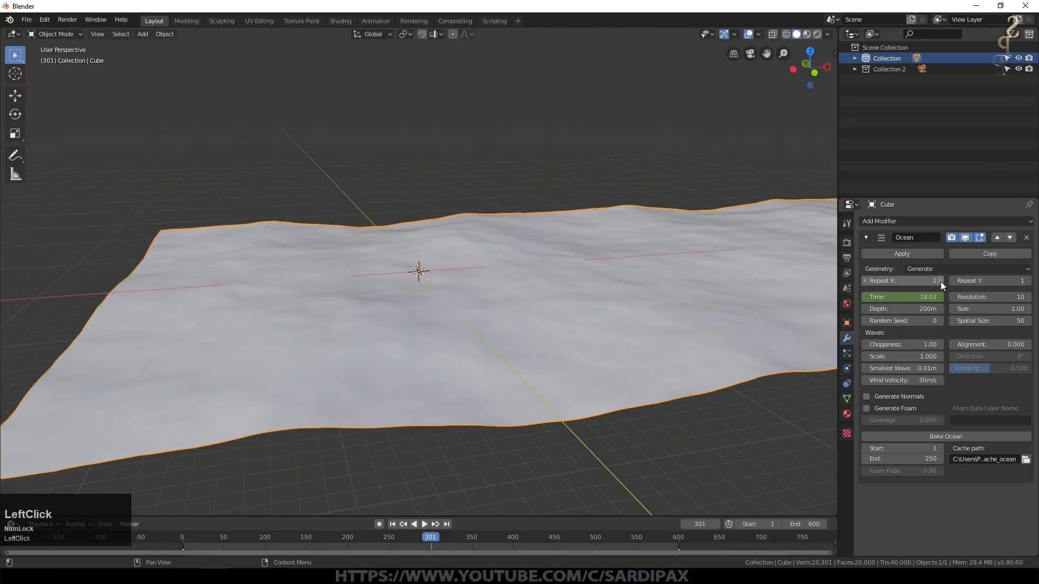
pyautogui.click(1027, 280)
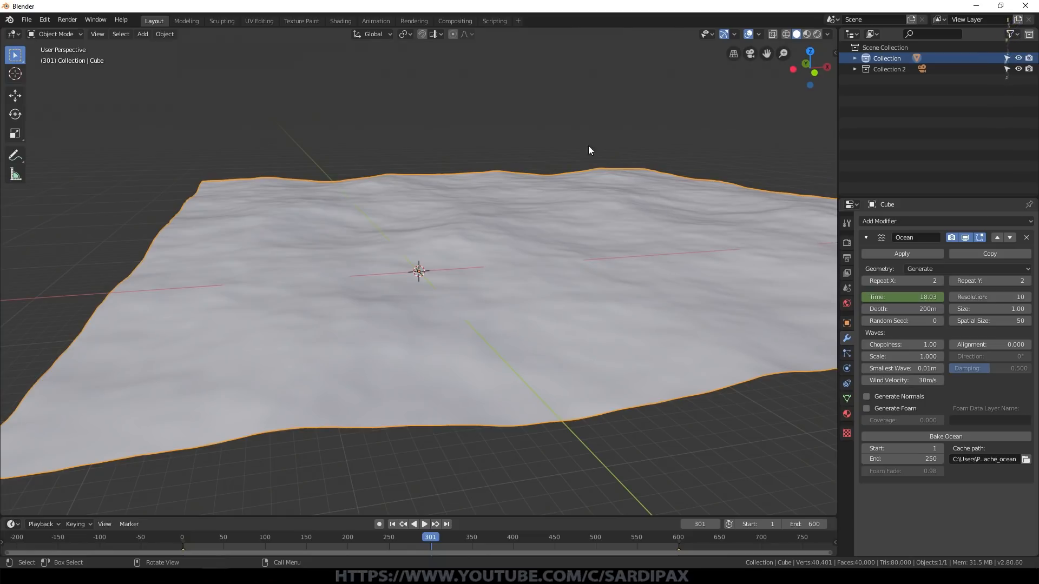
# - Try the Ocean modifier's Repeat Y at 1, and return it to 2
pyautogui.click(955, 281)
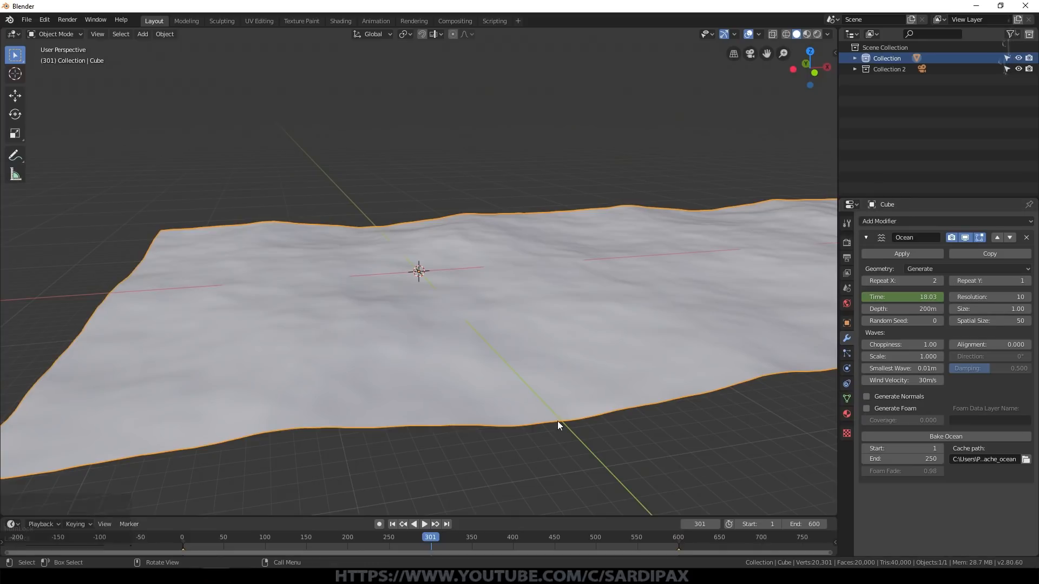
pyautogui.click(1026, 280)
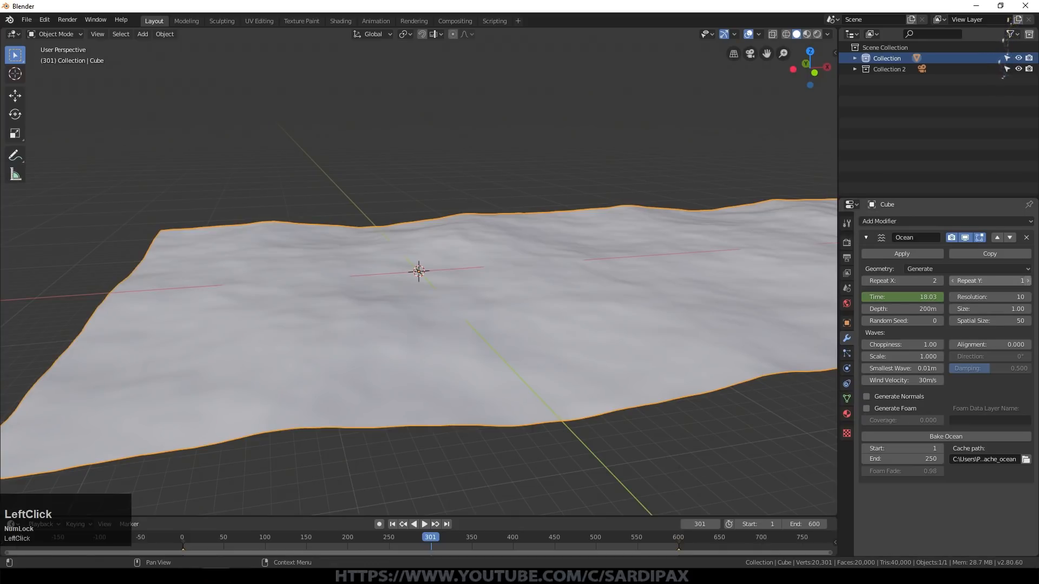
# - Play the repeated ocean from the first frame, viewing it from a new angle, and return to the first frame
pyautogui.click(393, 524)
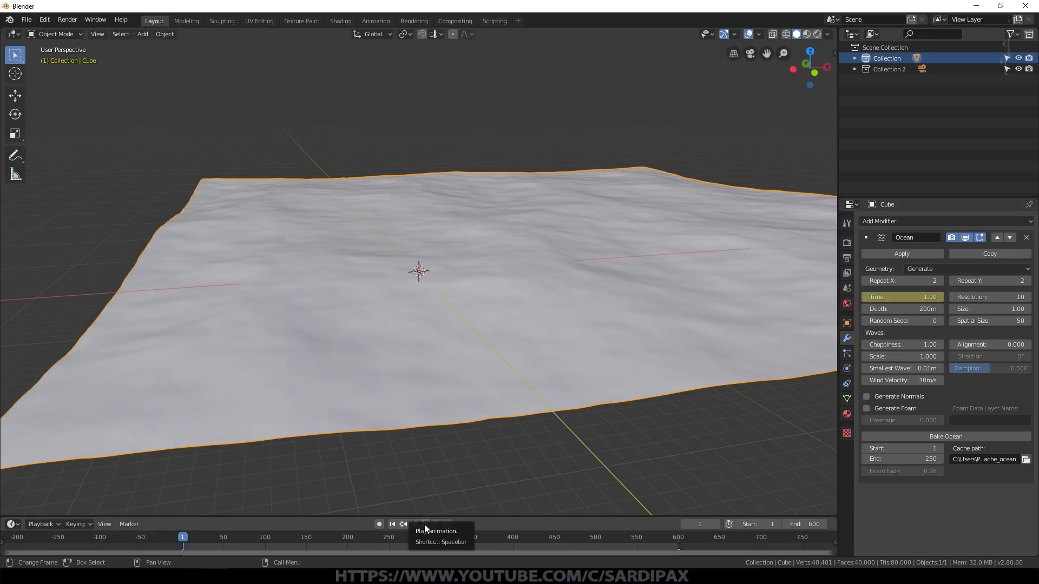
pyautogui.click(424, 524)
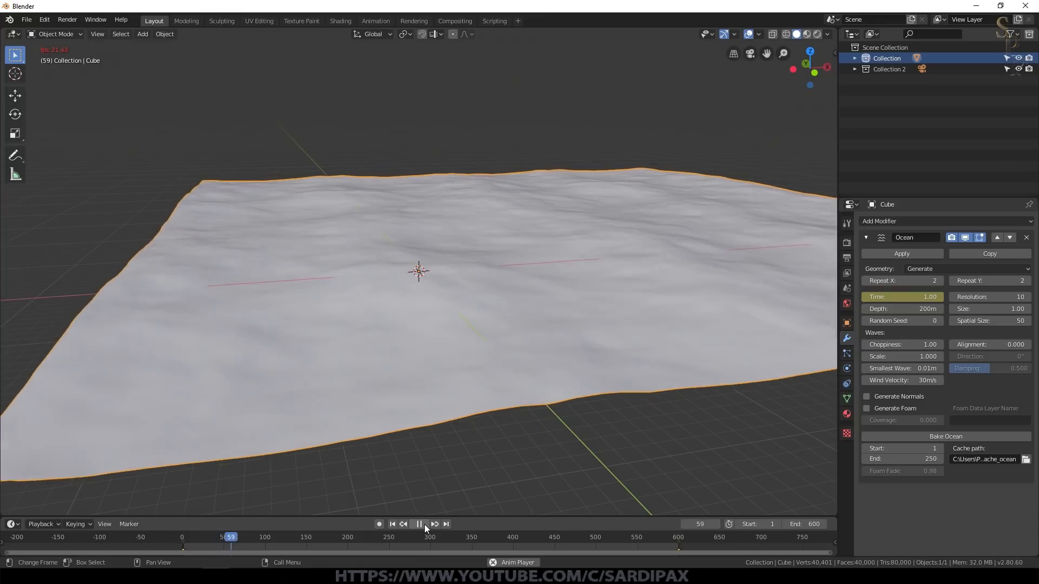
pyautogui.moveTo(514, 411); pyautogui.dragTo(424, 516, button='middle')
pyautogui.click(419, 524)
pyautogui.click(392, 524)
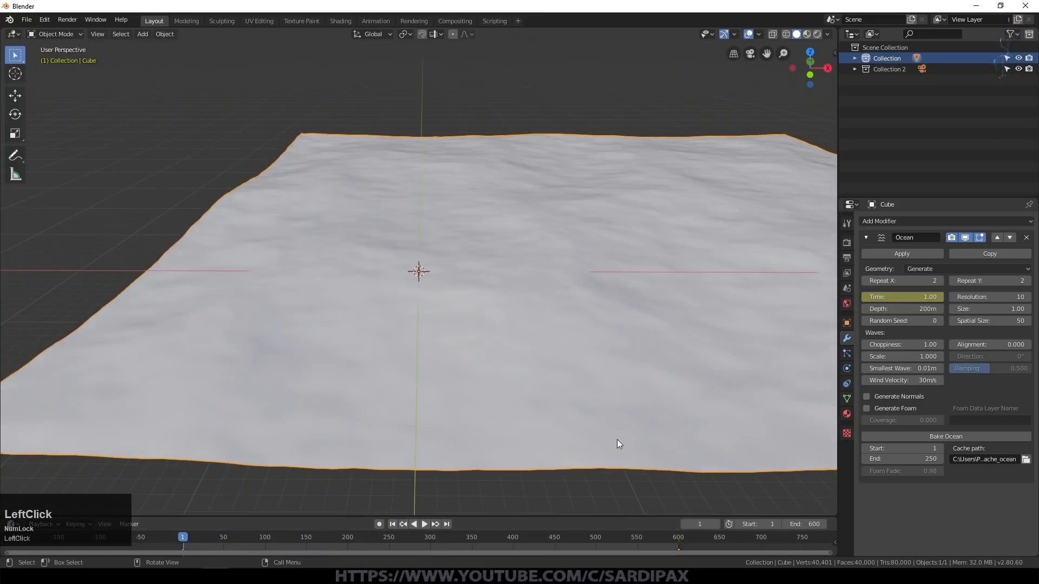
pyautogui.keyDown('shift'); pyautogui.moveTo(696, 281); pyautogui.dragTo(494, 293, button='middle'); pyautogui.keyUp('shift')
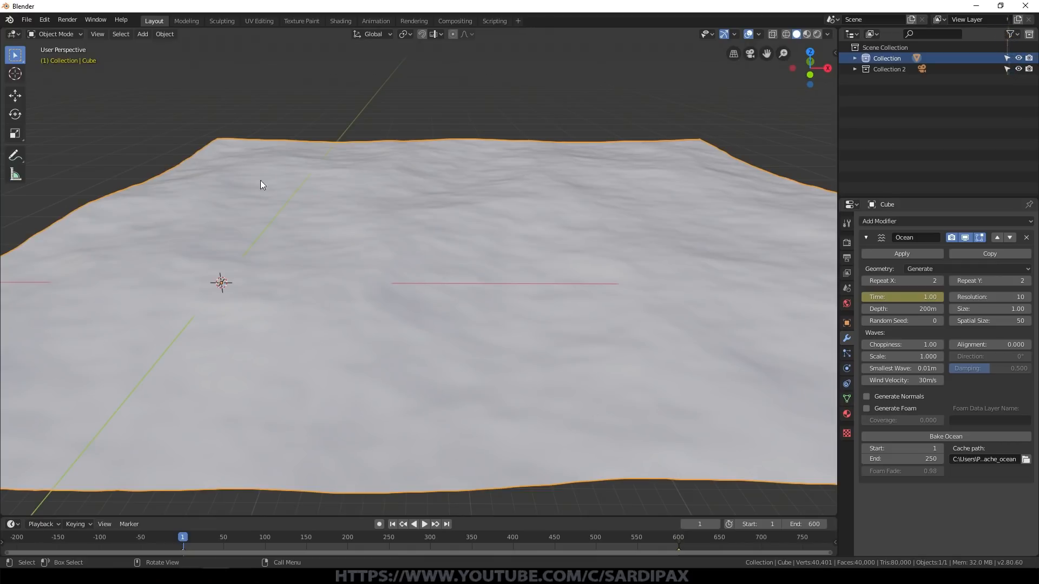
# - Set the Ocean modifier's Size to 2 and its Spatial Size to 25 while previewing the animation
pyautogui.click(977, 309)
pyautogui.press('KP_Enter')
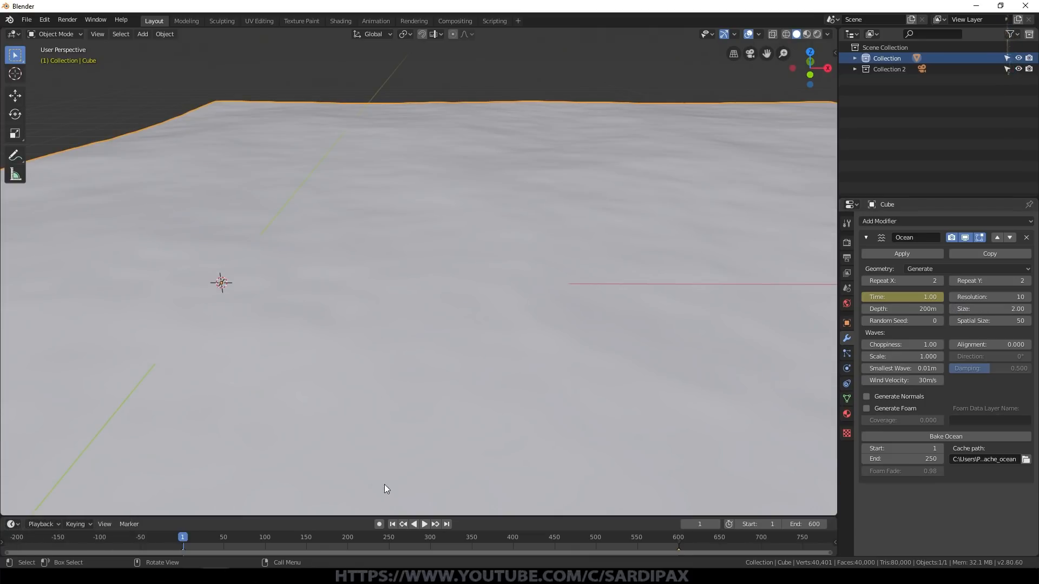
pyautogui.click(424, 524)
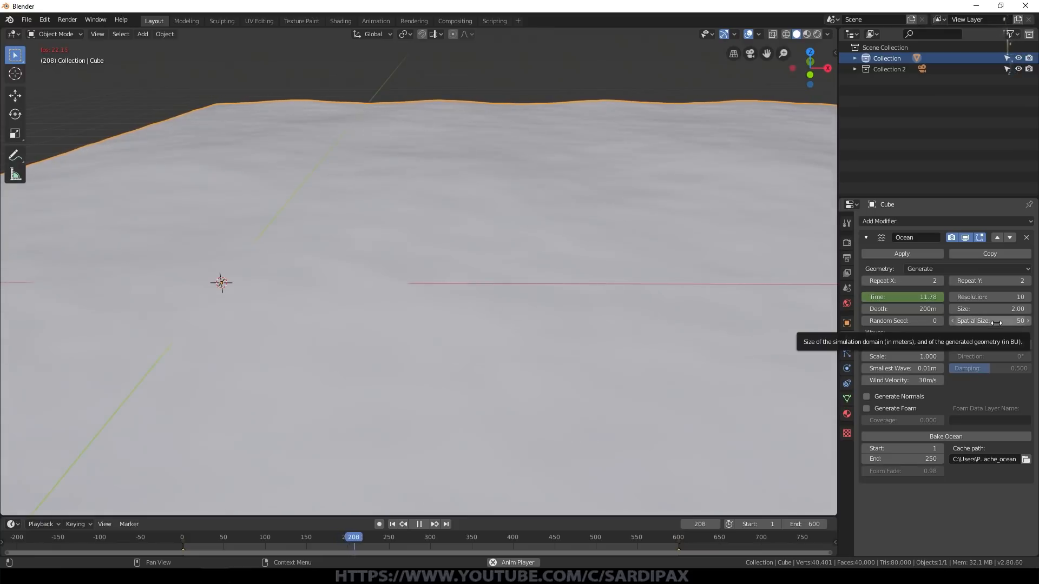
pyautogui.click(995, 322)
pyautogui.write('25')
pyautogui.press('KP_Enter')
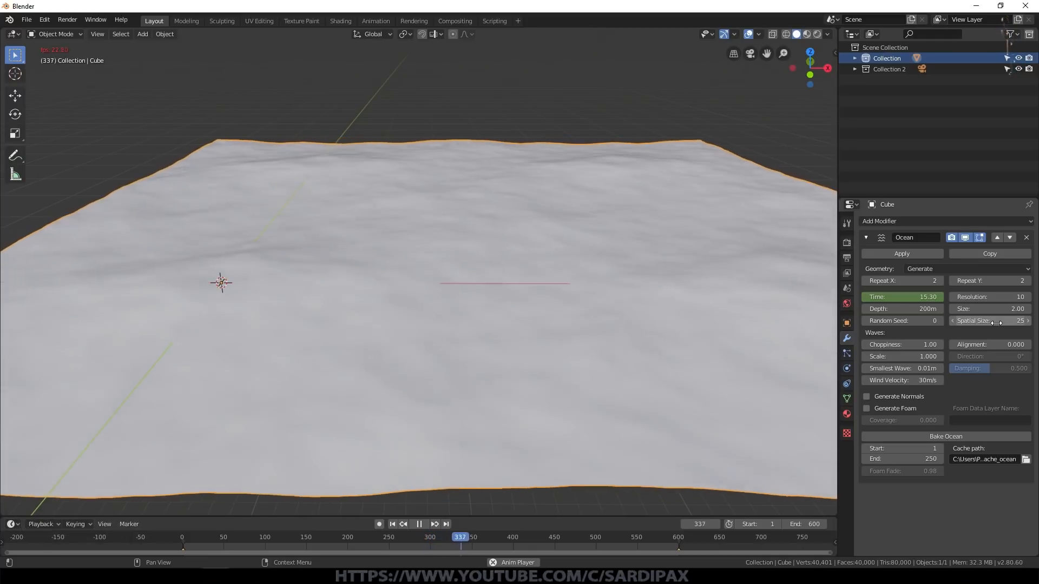
# - Set the Ocean modifier's wave Choppiness to 1.5 and Scale to 1.5
pyautogui.click(916, 344)
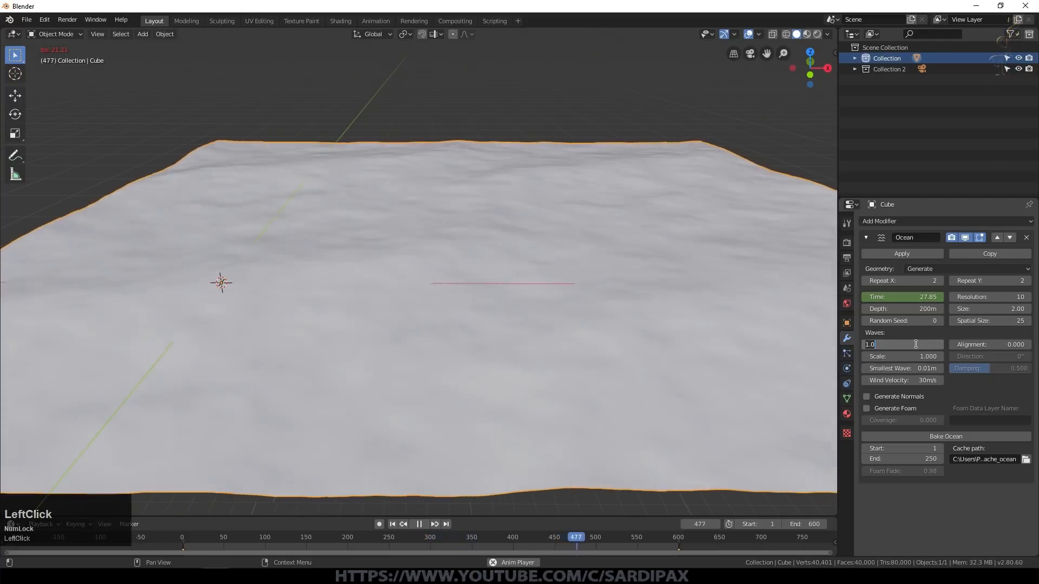
pyautogui.write('1.5')
pyautogui.press('KP_Enter')
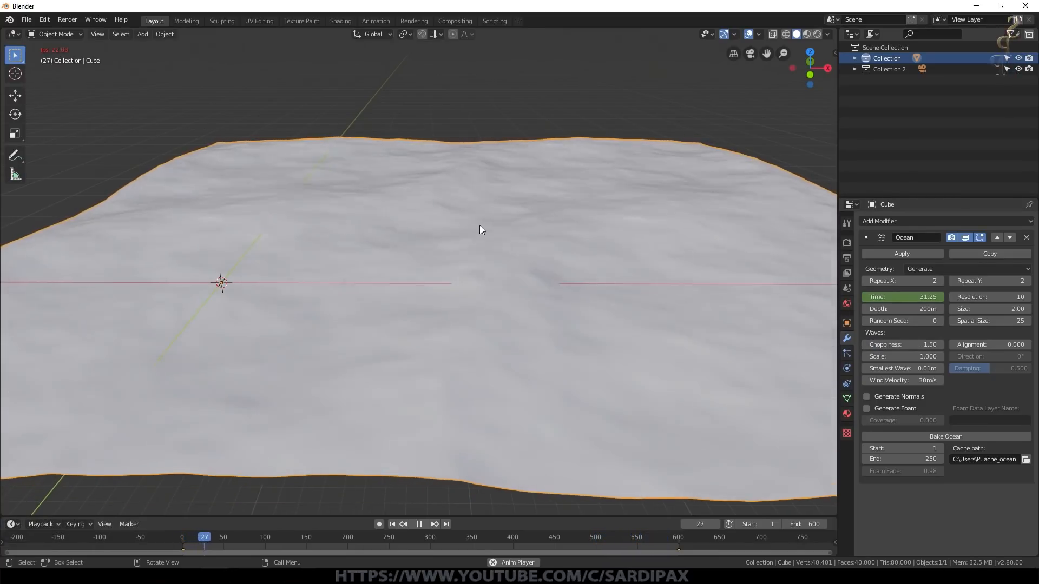
pyautogui.click(883, 356)
pyautogui.write('1.5')
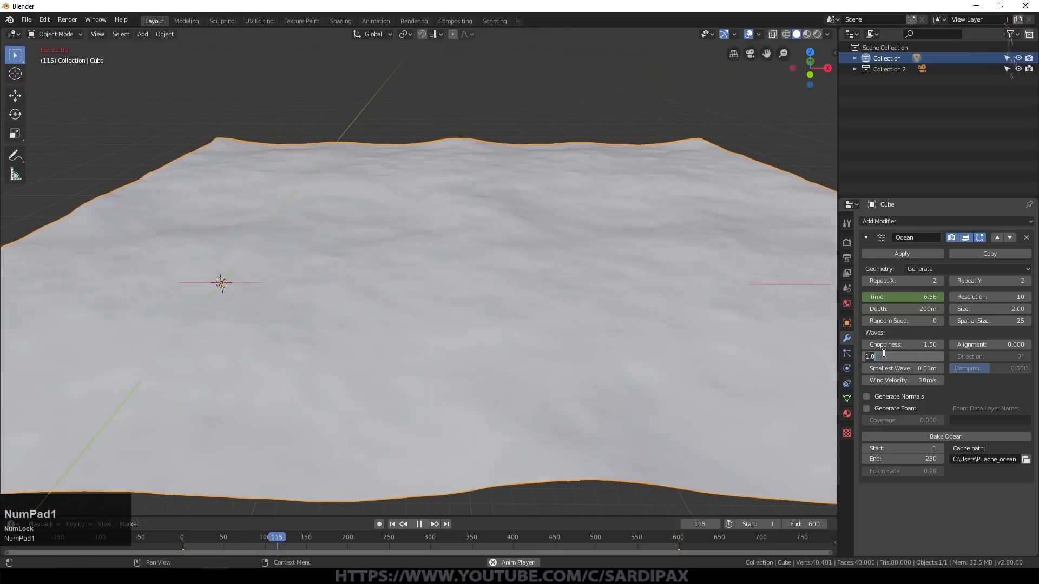
pyautogui.press('KP_Enter')
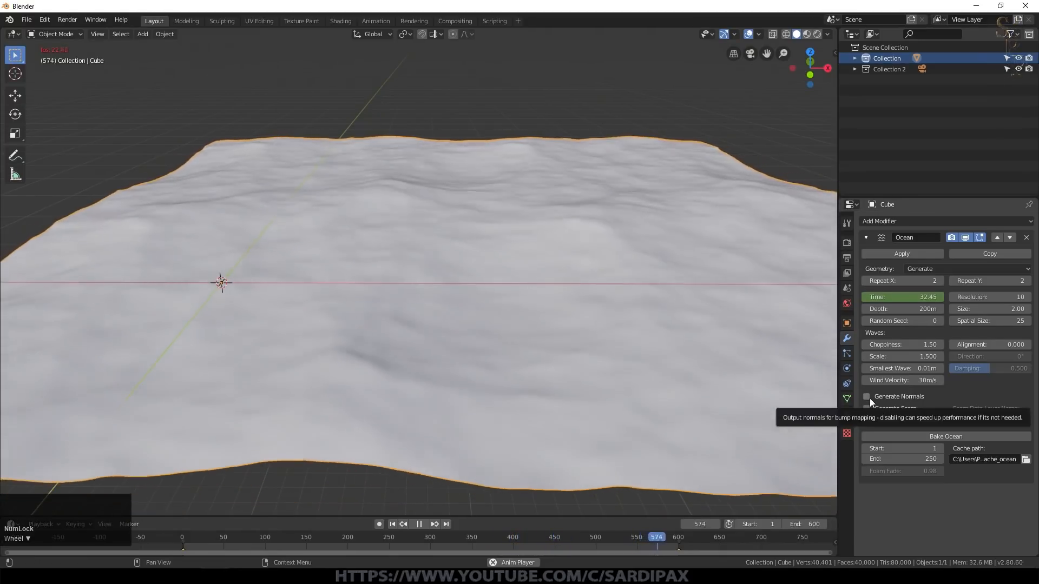
# - Enable Generate Normals and Generate Foam on the Ocean modifier, naming the foam data layer Foam1
pyautogui.click(868, 398)
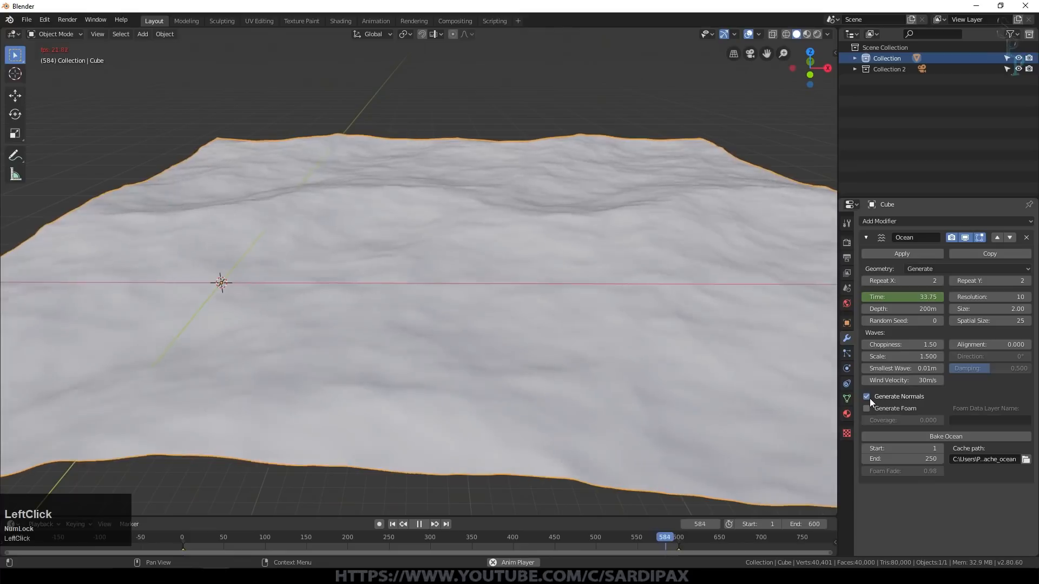
pyautogui.click(866, 409)
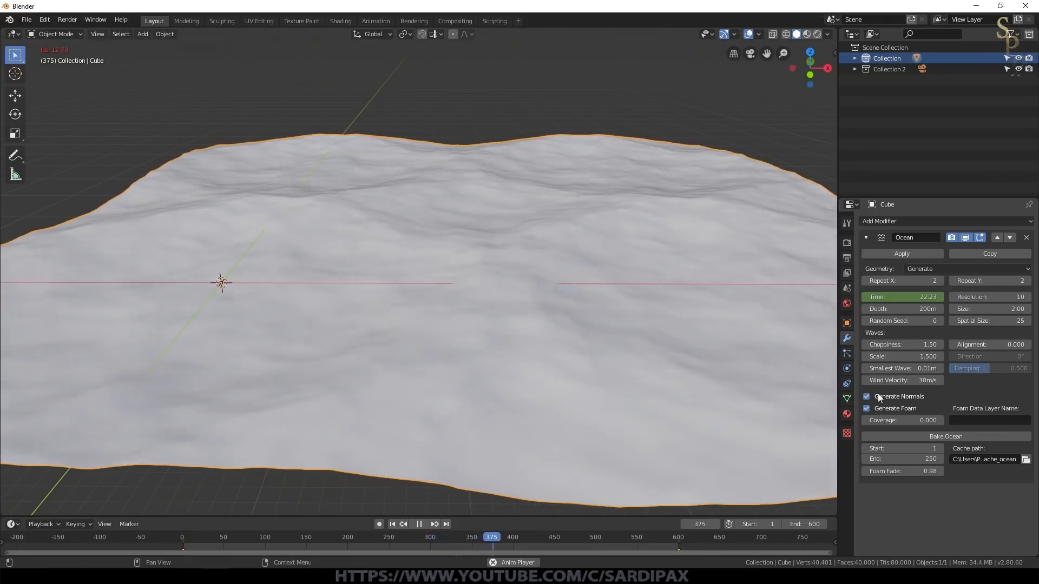
pyautogui.click(980, 418)
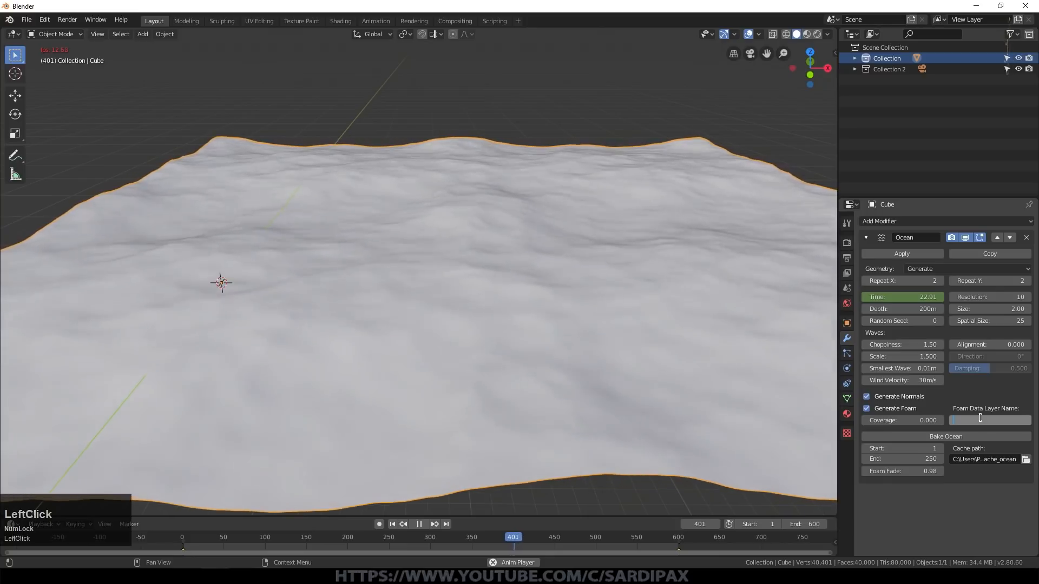
pyautogui.write('Foam1')
pyautogui.press('Return')
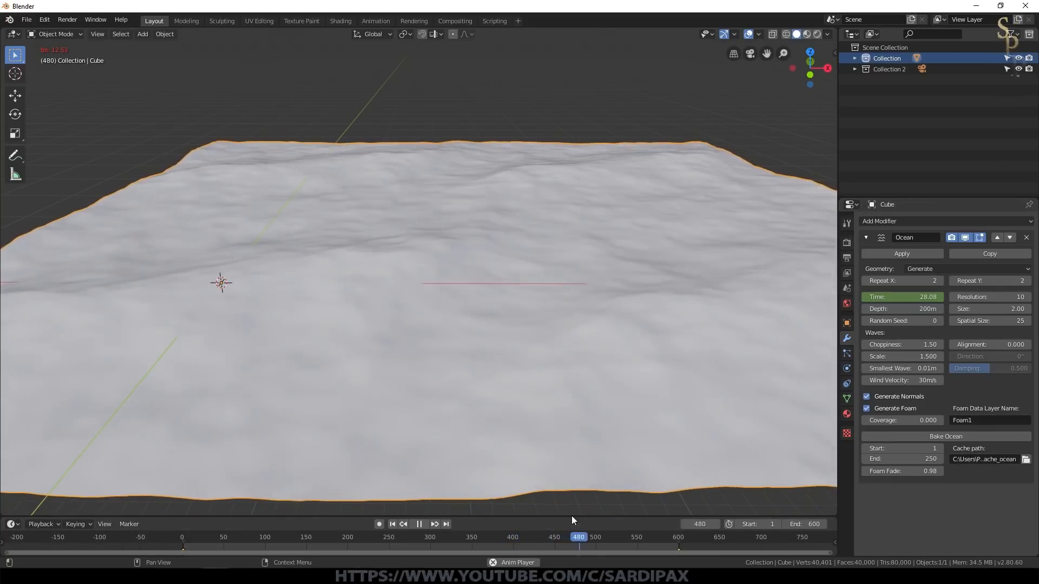
# - Try baking the ocean with the timeline at the first frame, and play back the baked animation
pyautogui.click(418, 524)
pyautogui.click(392, 524)
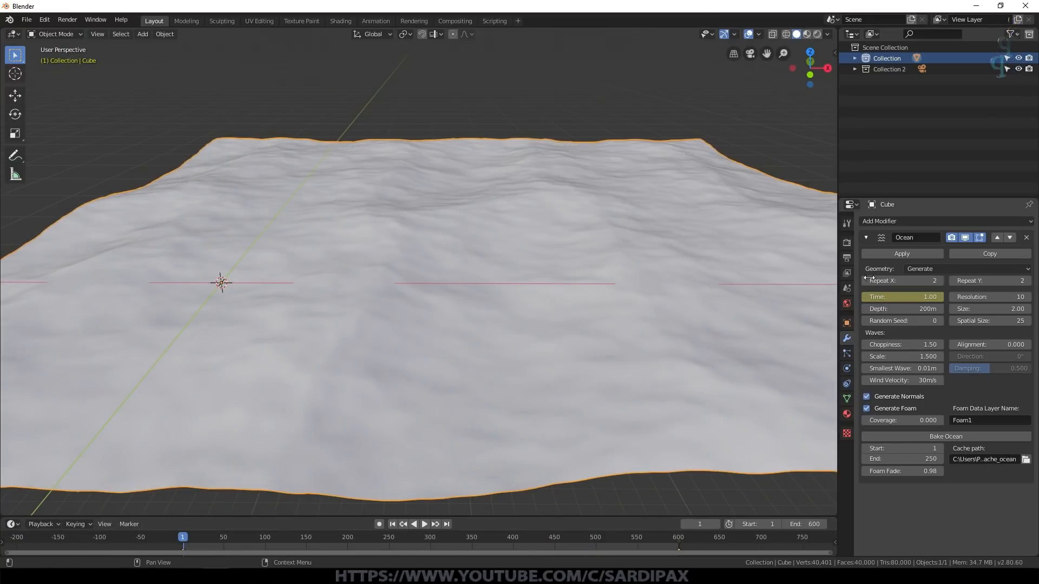
pyautogui.click(932, 438)
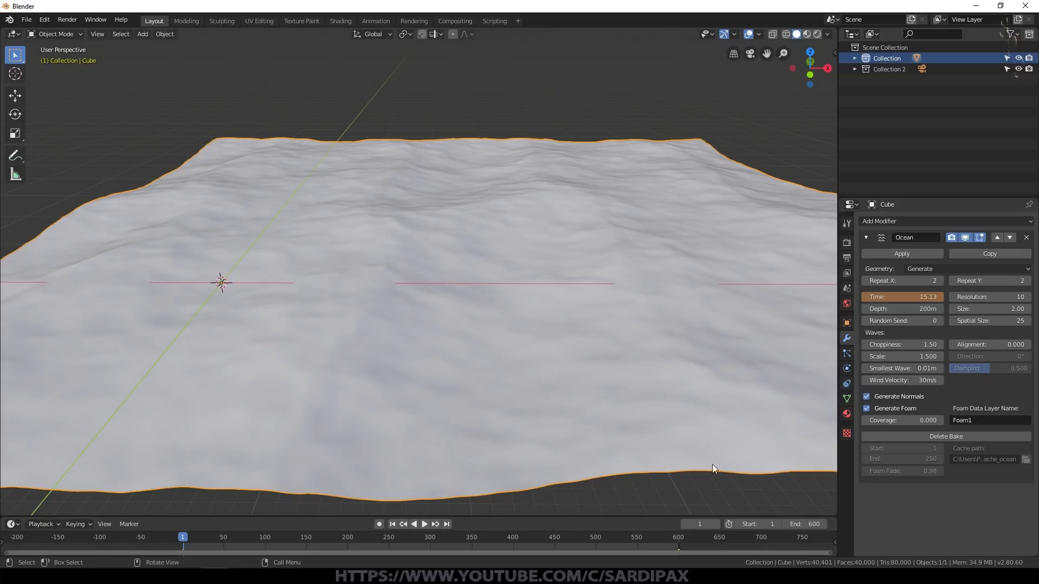
pyautogui.click(425, 523)
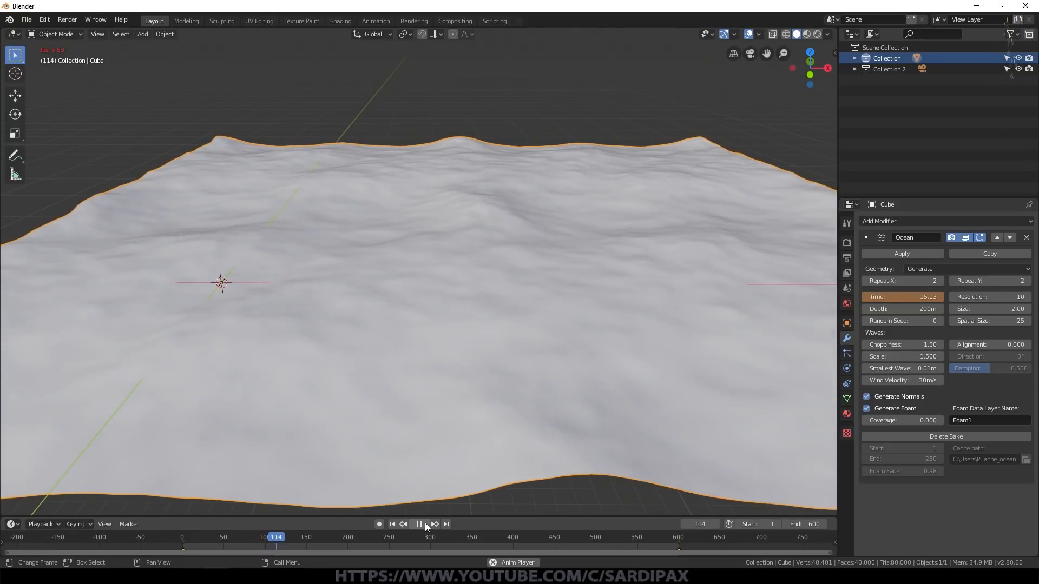
pyautogui.click(424, 523)
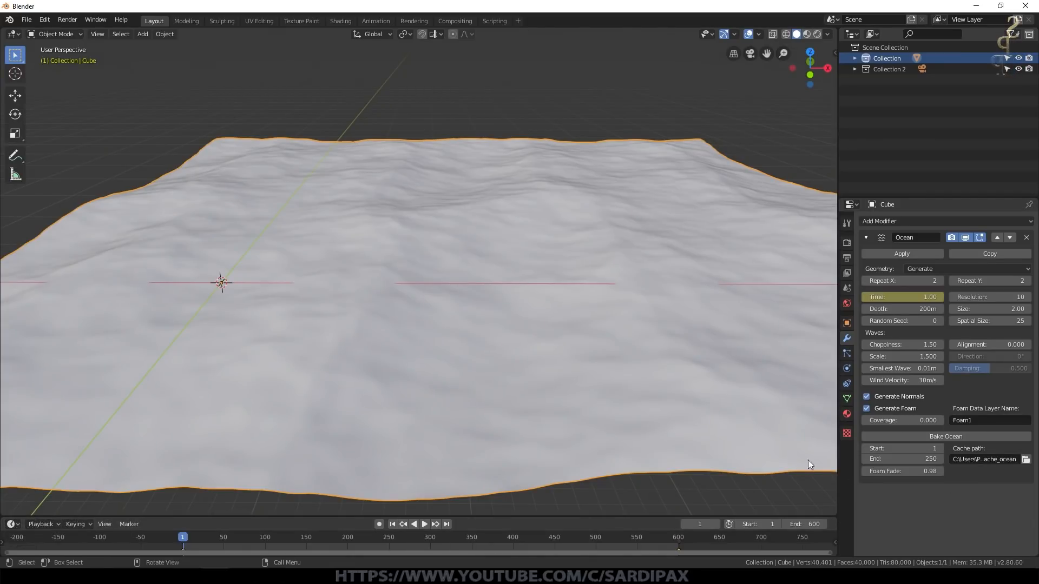
# - Play the unbaked ocean briefly to compare its playback speed, and return to the first frame
pyautogui.click(423, 524)
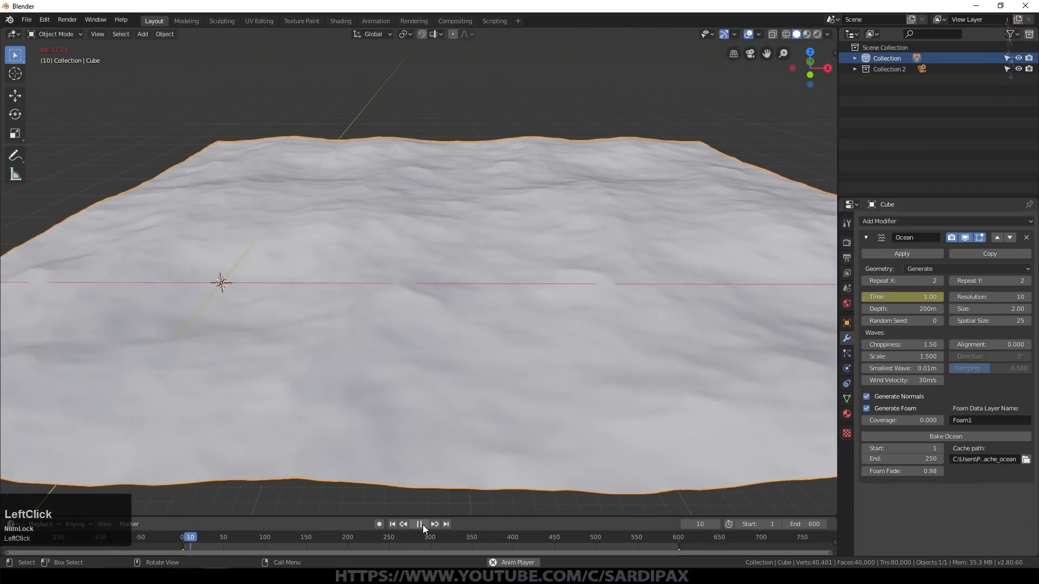
pyautogui.press('Escape')
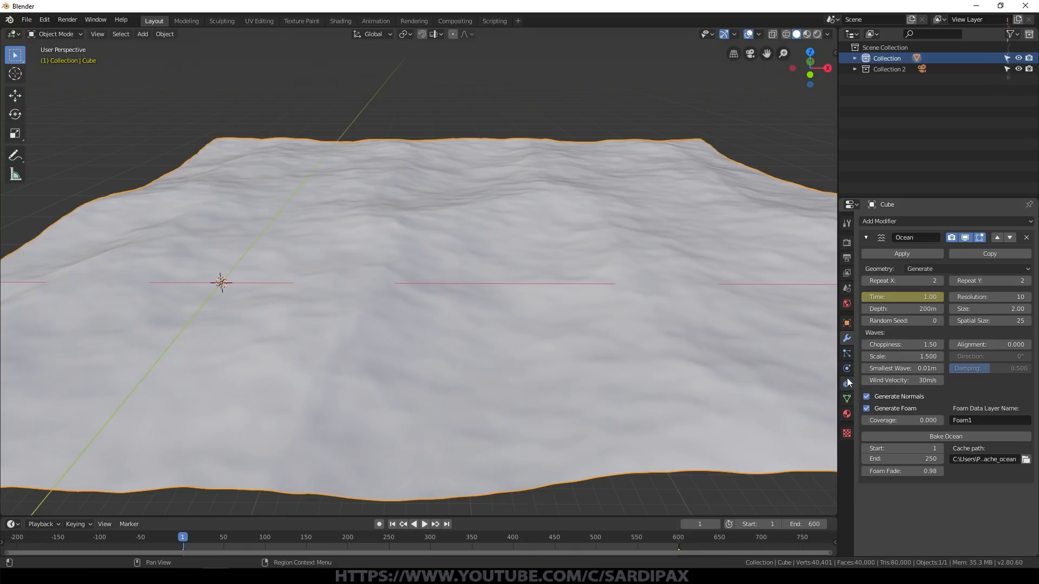
# - Create a new material named Ocean on the ocean mesh and give it a green base color
pyautogui.click(847, 412)
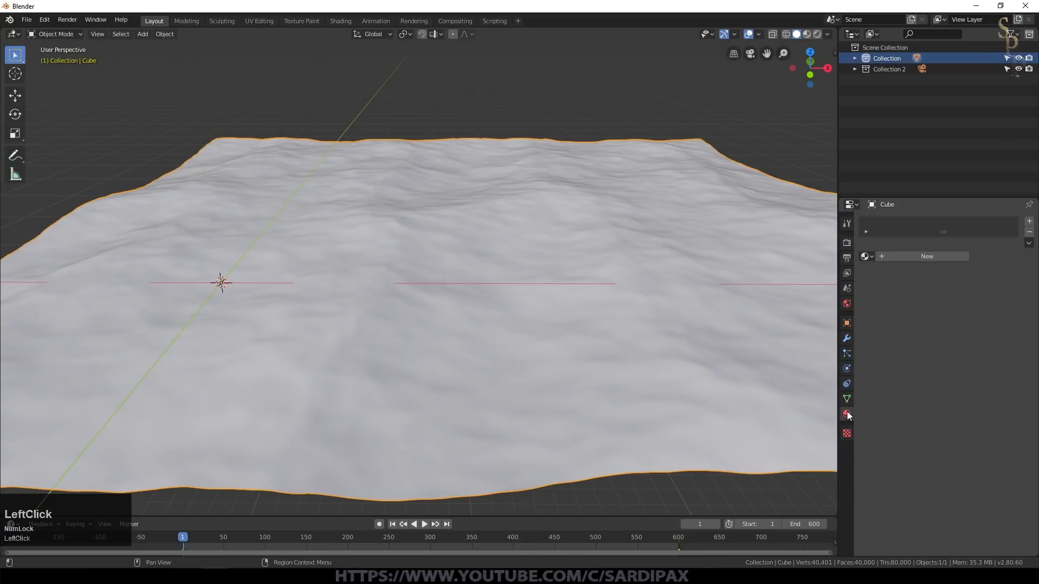
pyautogui.click(922, 257)
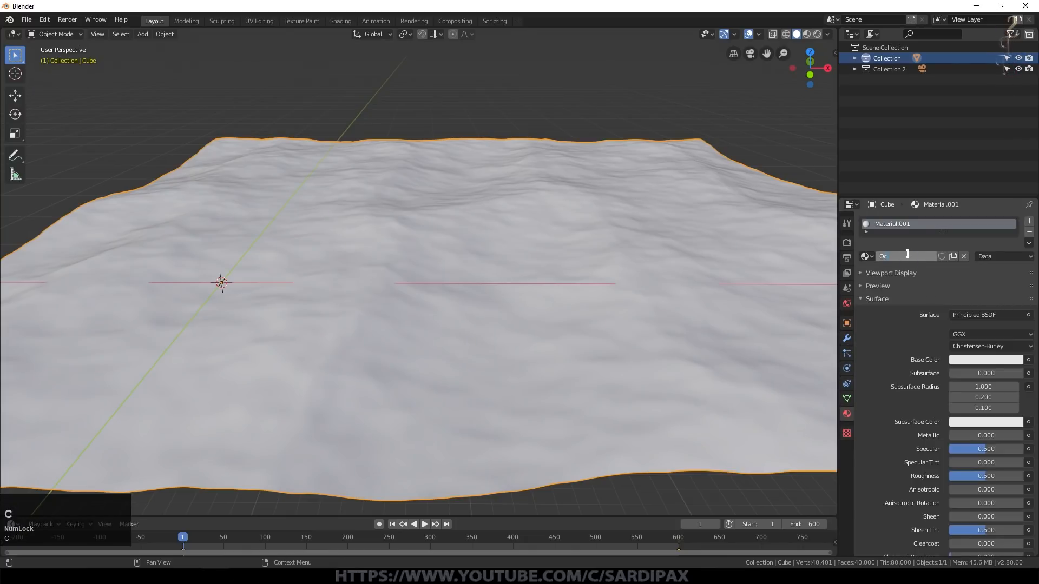
pyautogui.click(967, 360)
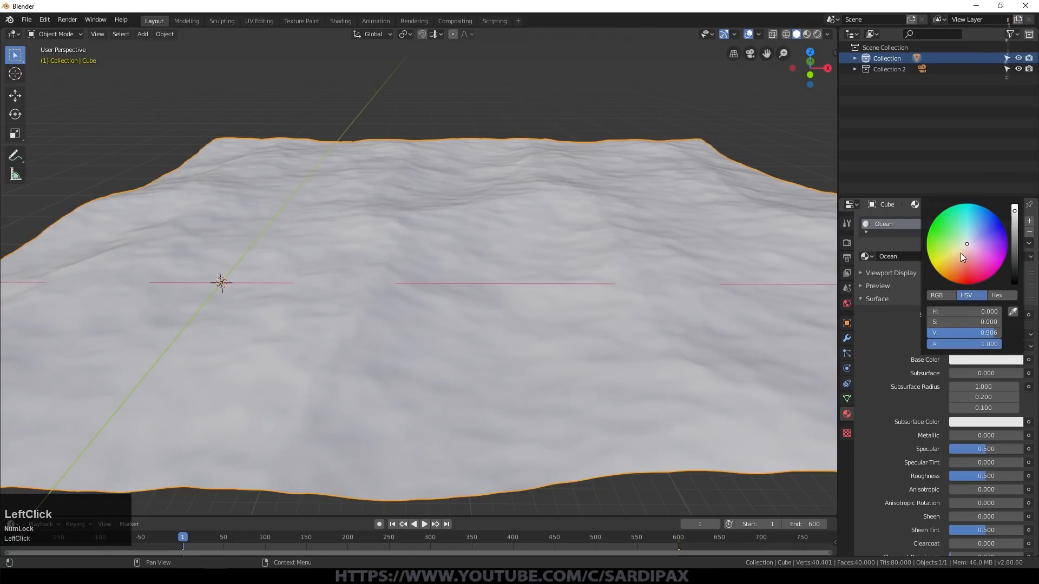
pyautogui.click(960, 252)
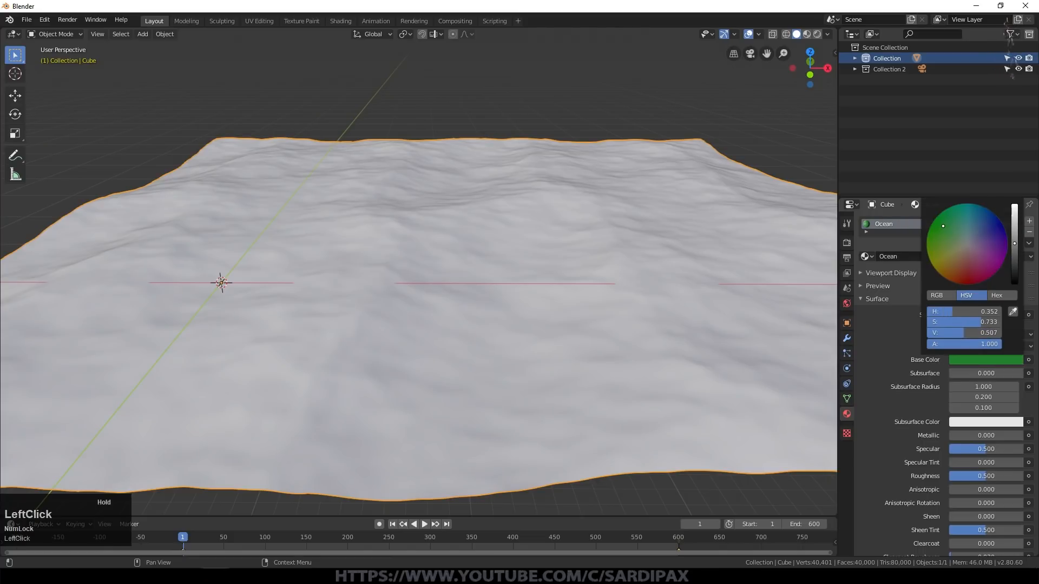
# - Set the Ocean material's viewport display color to a dark green
pyautogui.click(862, 273)
pyautogui.click(964, 288)
pyautogui.moveTo(1014, 141); pyautogui.dragTo(1014, 180)
pyautogui.click(934, 167)
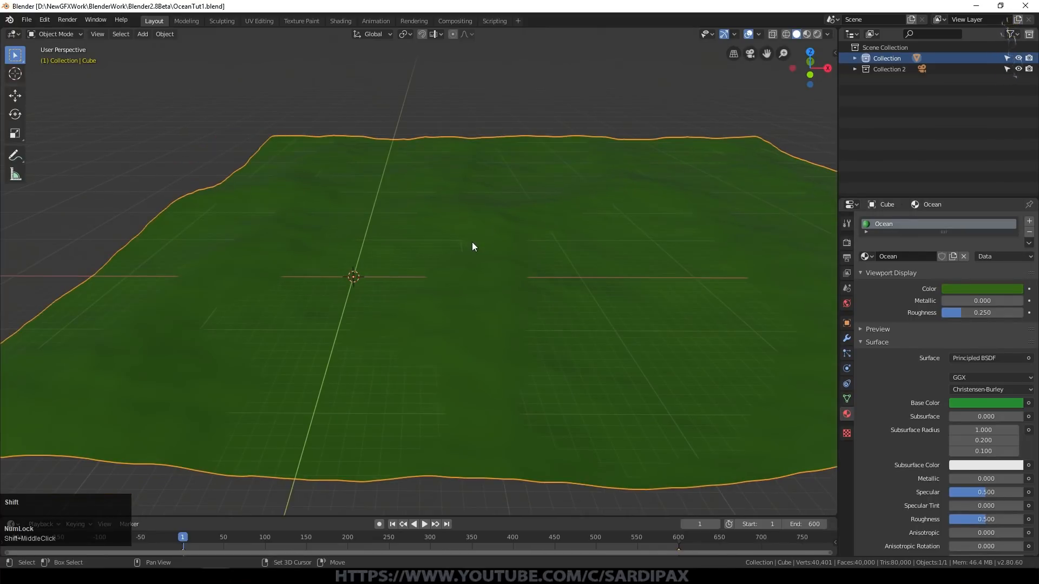
# - Add a plane mesh at the 3D cursor on the ocean and scale it up
pyautogui.hotkey('shift', 'a')
pyautogui.moveTo(471, 242)
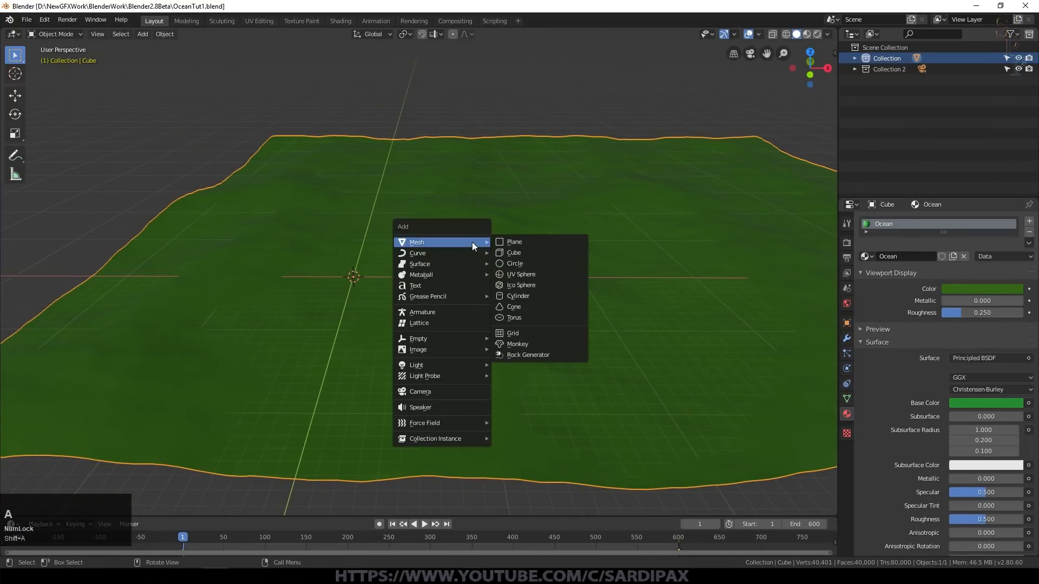
pyautogui.click(530, 242)
pyautogui.press('KP_Decimal')
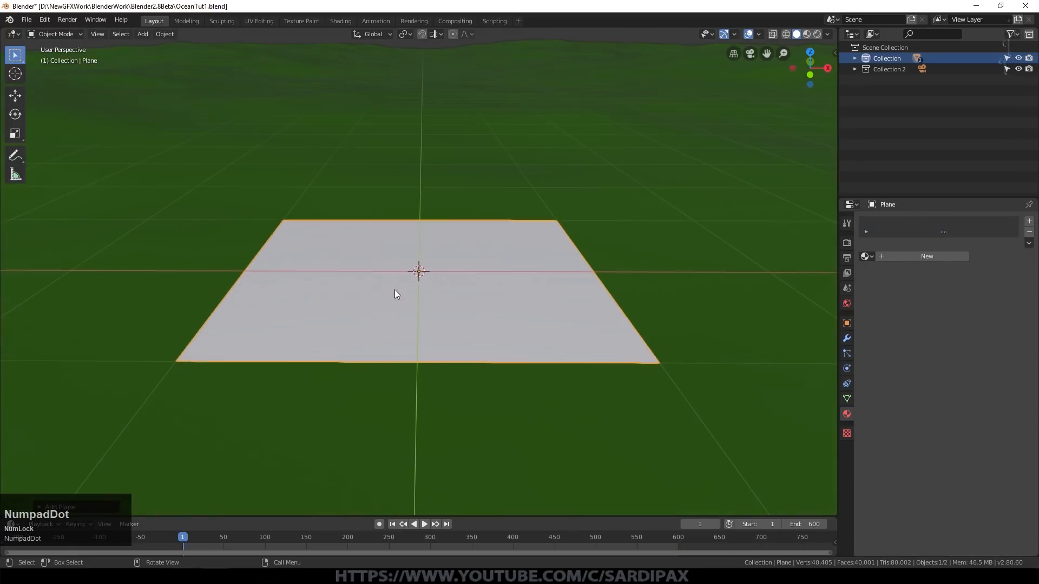
pyautogui.scroll(-6, 498, 292)
pyautogui.press('s')
pyautogui.click(619, 311)
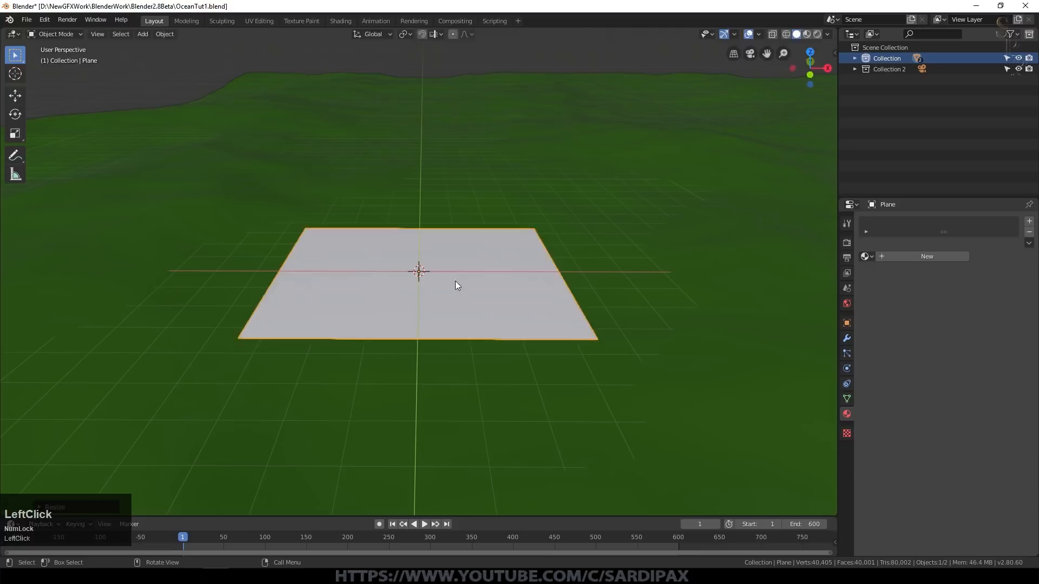
# - Move the plane slightly upward and subdivide its face once in Edit Mode
pyautogui.press('g')
pyautogui.click(459, 265)
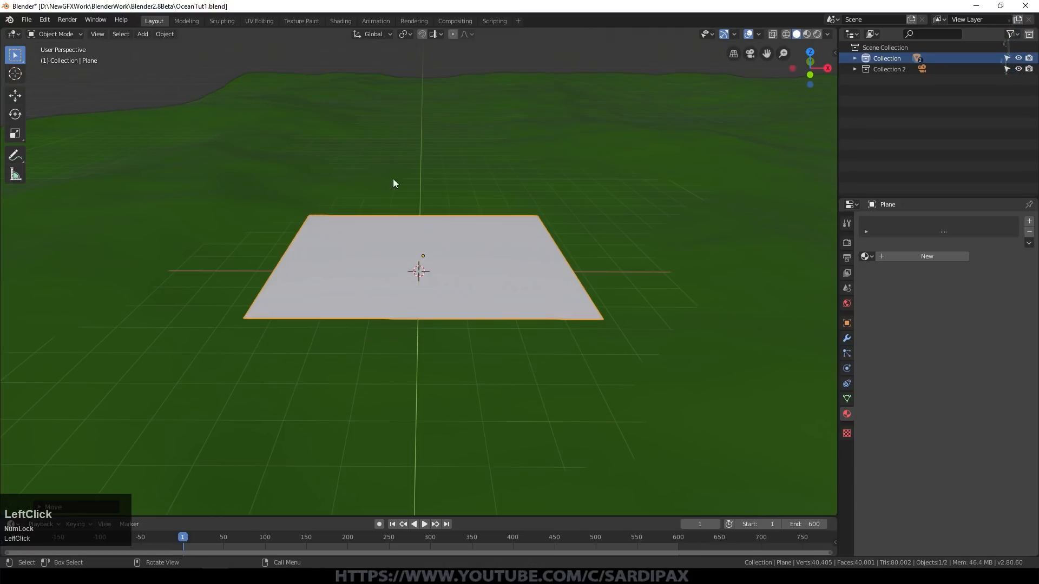
pyautogui.press('Tab')
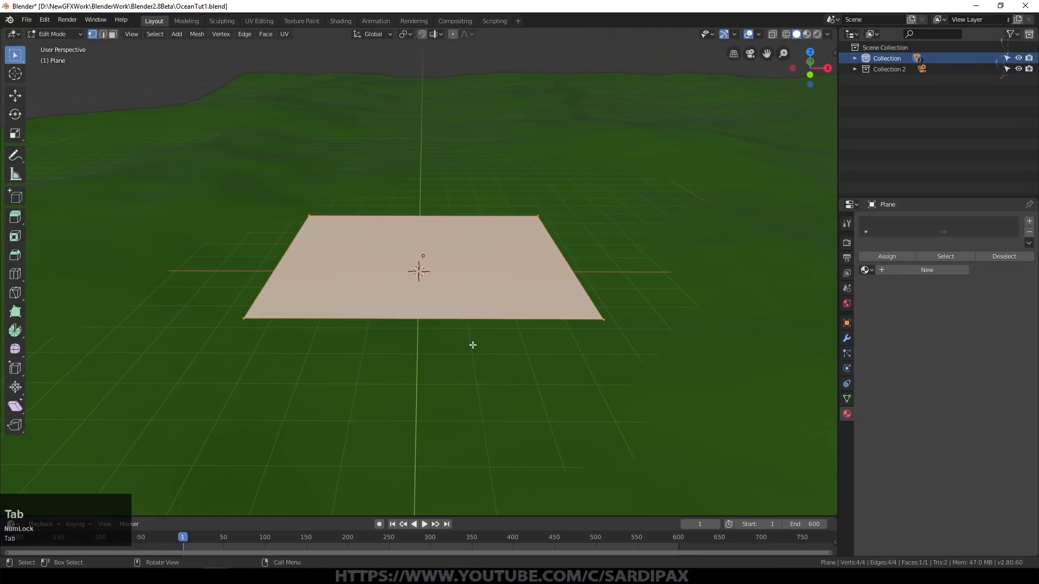
pyautogui.rightClick(475, 292)
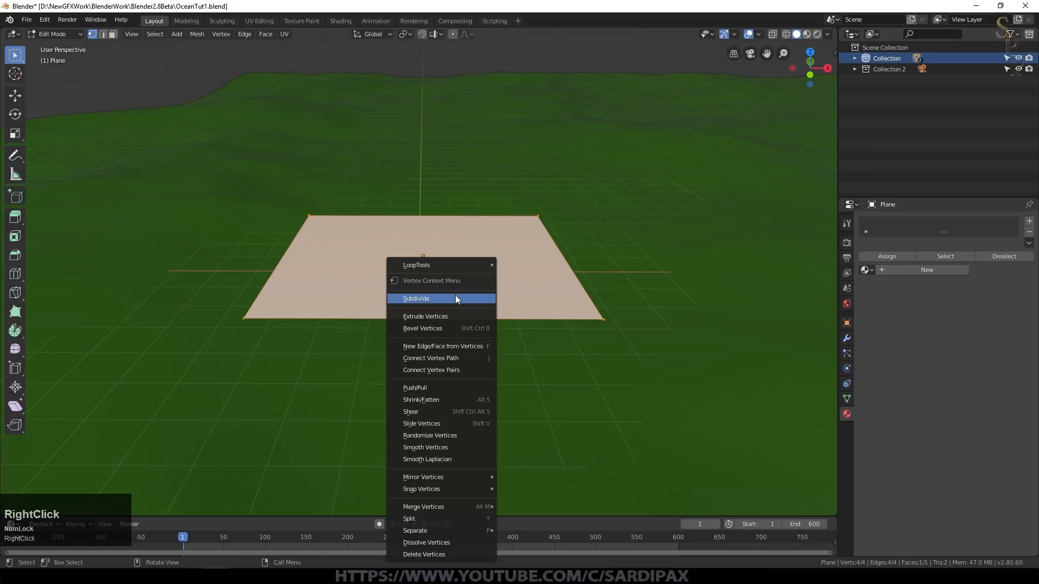
pyautogui.click(456, 294)
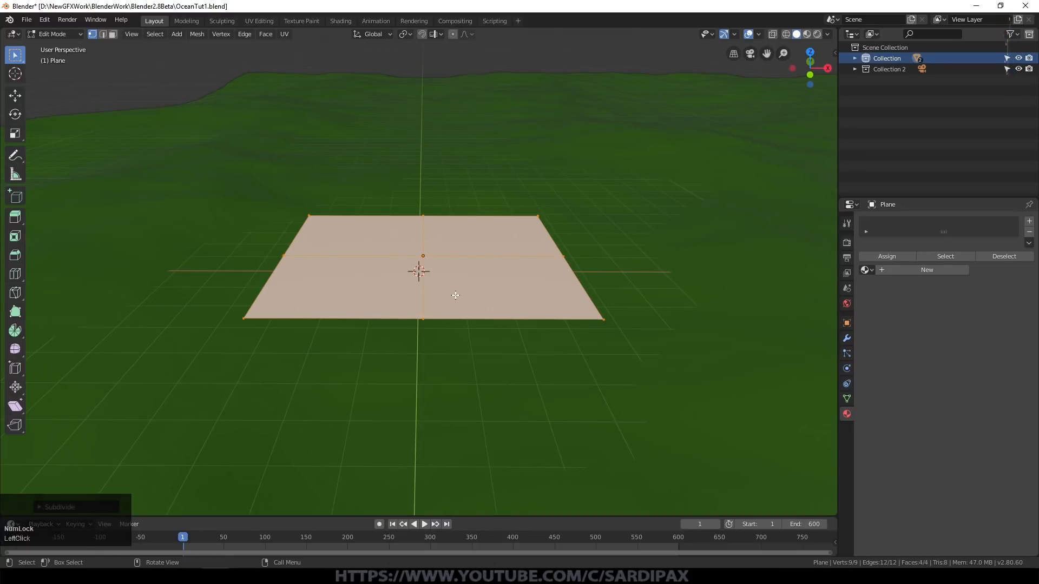
# - Set the plane's subdivision to 3 cuts and assign all its vertices to a new vertex group, returning to Object Mode
pyautogui.click(39, 507)
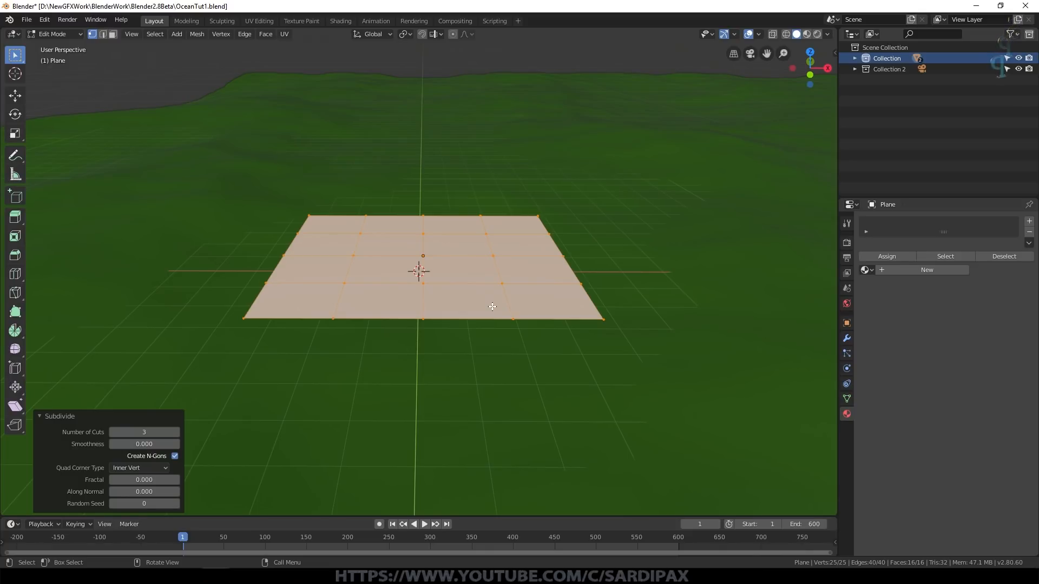
pyautogui.click(847, 399)
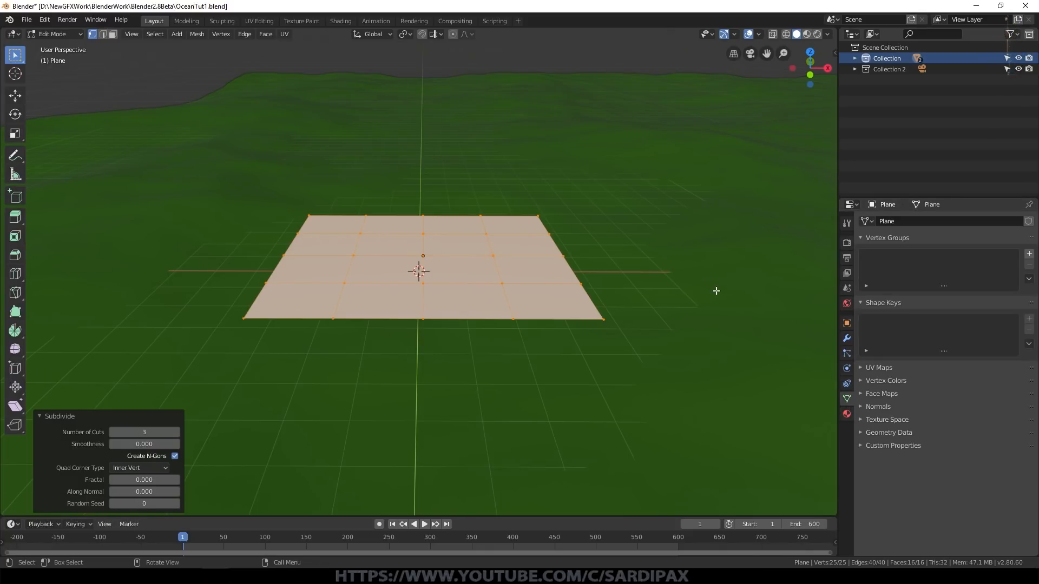
pyautogui.click(1029, 254)
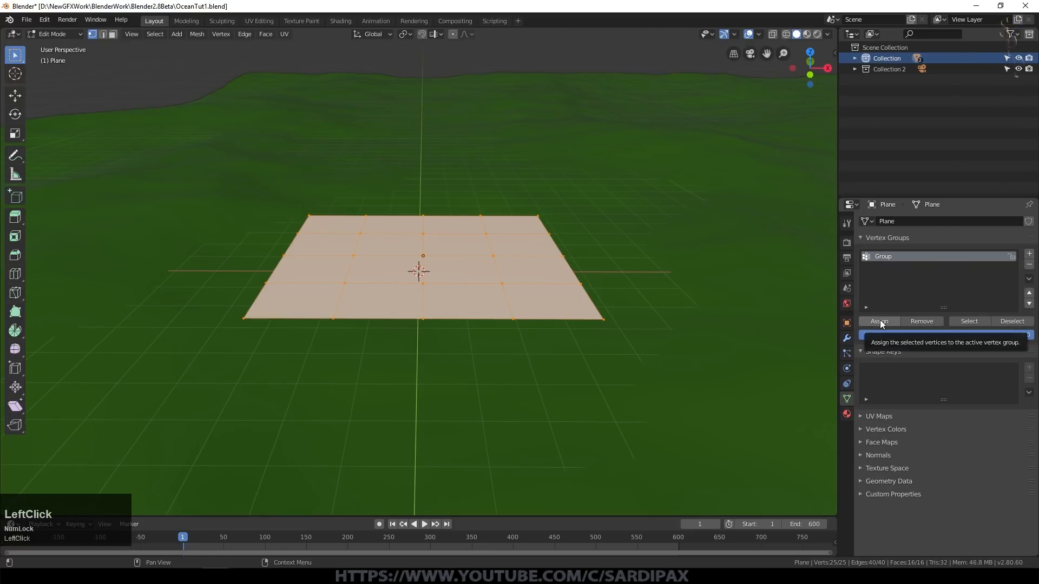
pyautogui.press('a')
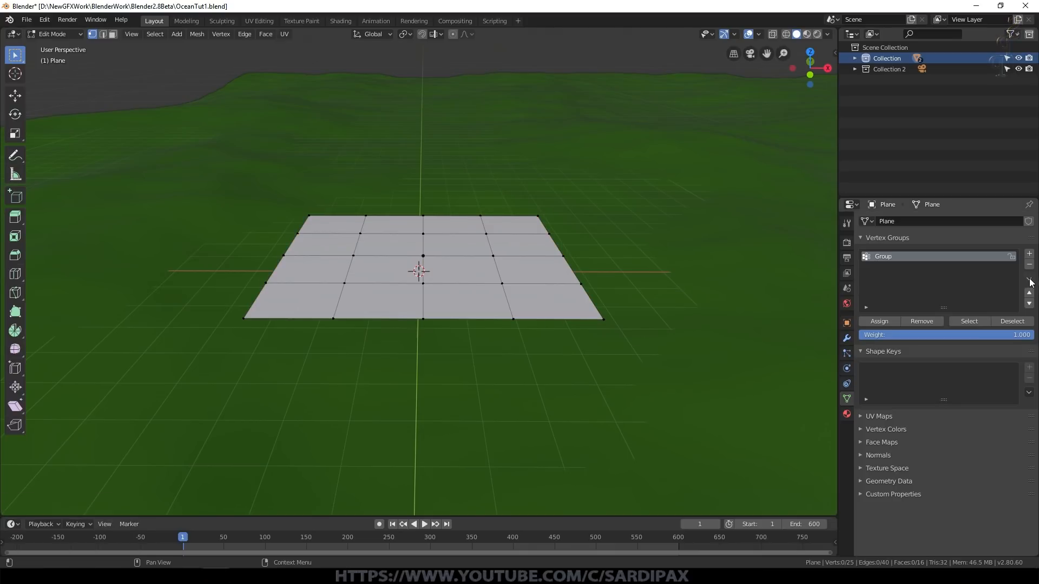
pyautogui.click(975, 320)
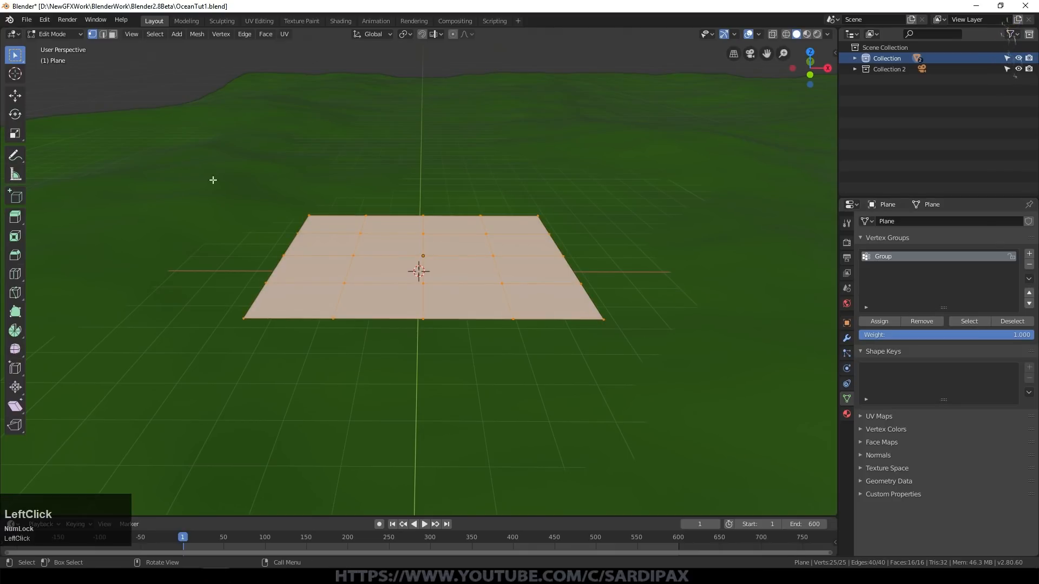
pyautogui.press('Tab')
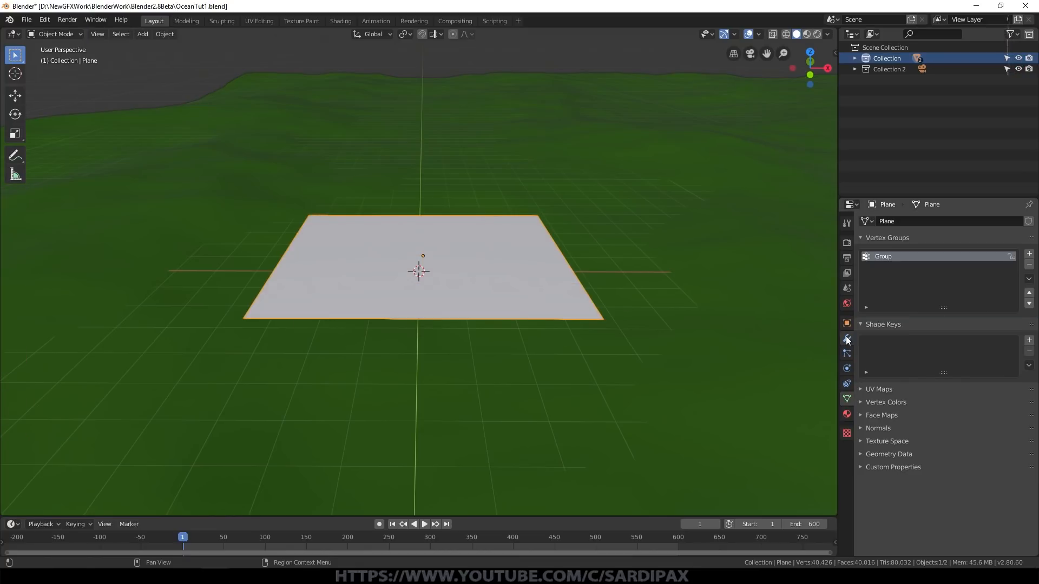
# - Add a Shrinkwrap modifier to the plane with Cube as its target
pyautogui.click(847, 339)
pyautogui.click(939, 221)
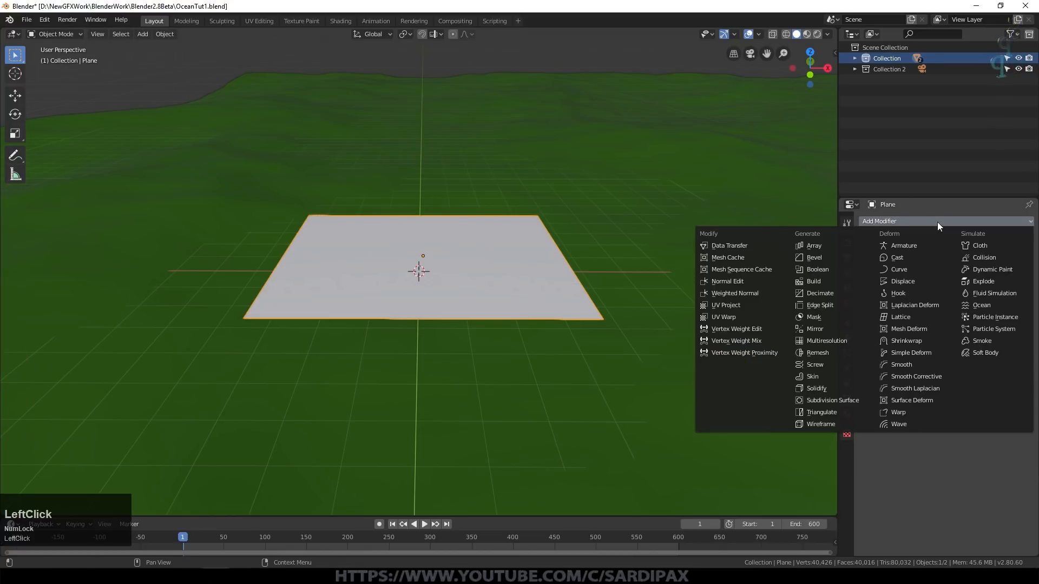
pyautogui.click(907, 341)
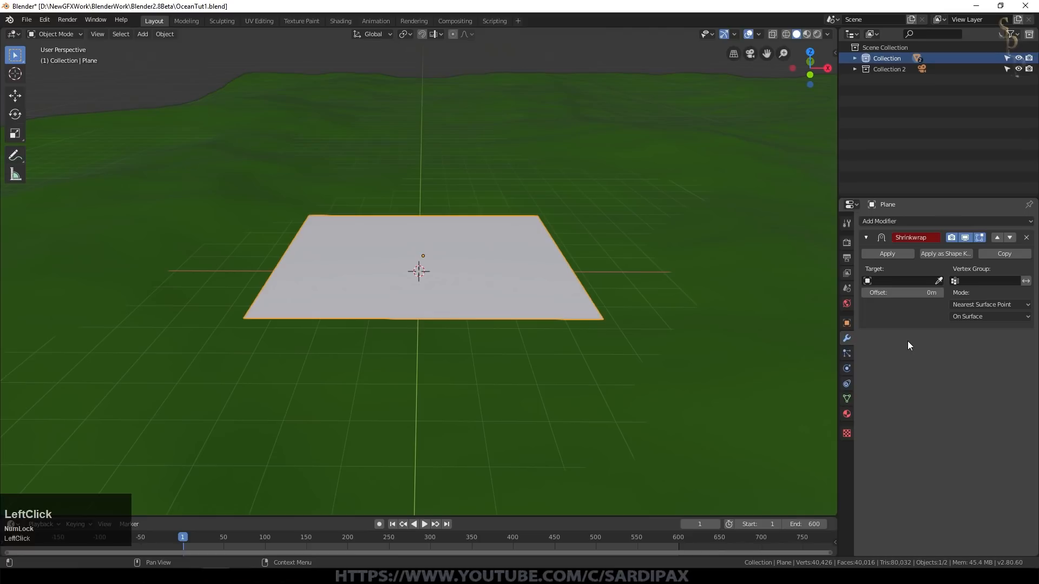
pyautogui.click(899, 279)
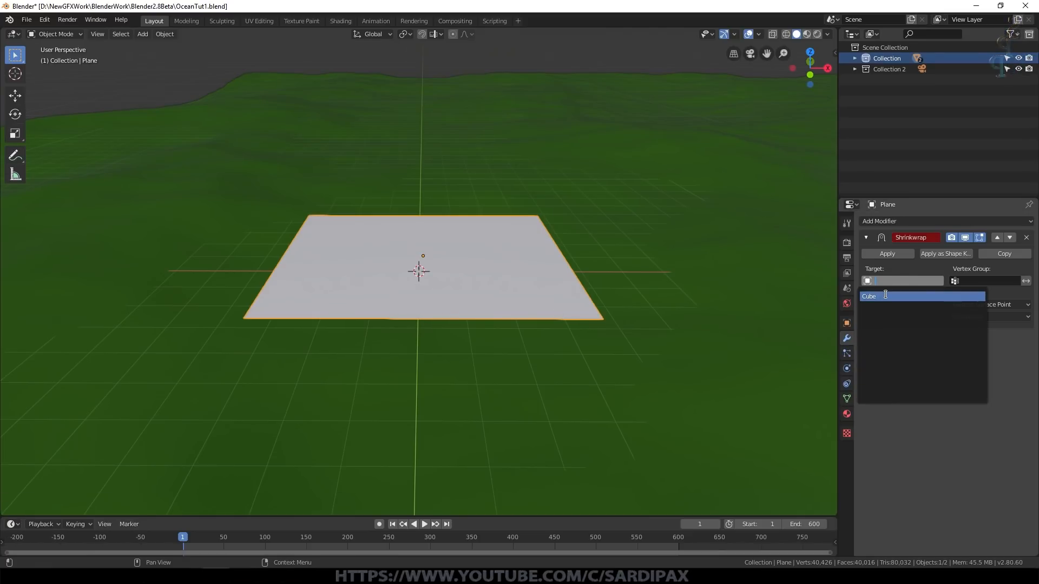
pyautogui.click(885, 296)
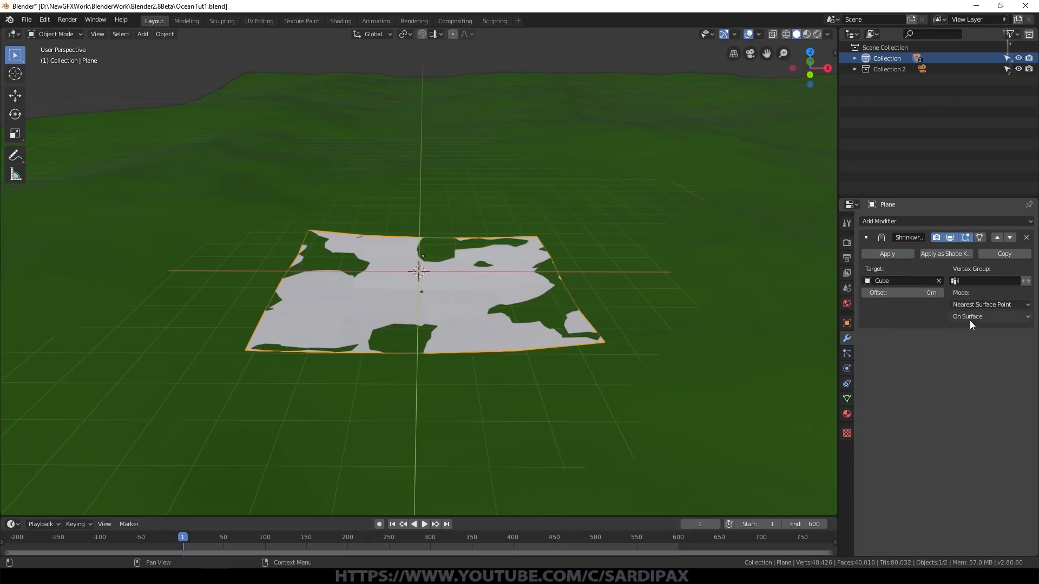
# - Set the Shrinkwrap offset to 0.04 m while the animation plays, and return playback to the first frame
pyautogui.click(423, 524)
pyautogui.click(424, 524)
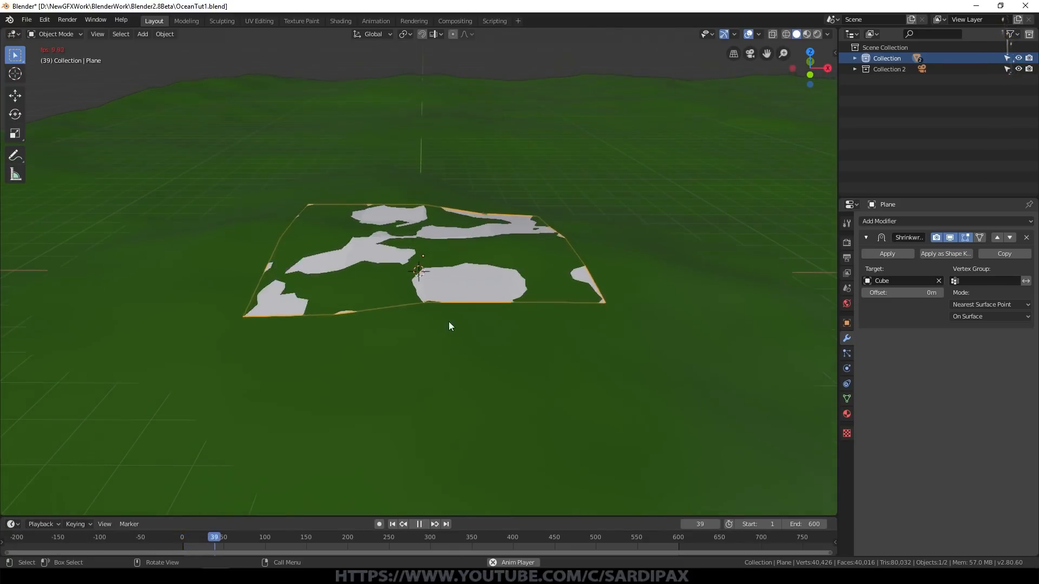
pyautogui.click(940, 293)
pyautogui.click(940, 293)
pyautogui.click(940, 293)
pyautogui.click(940, 292)
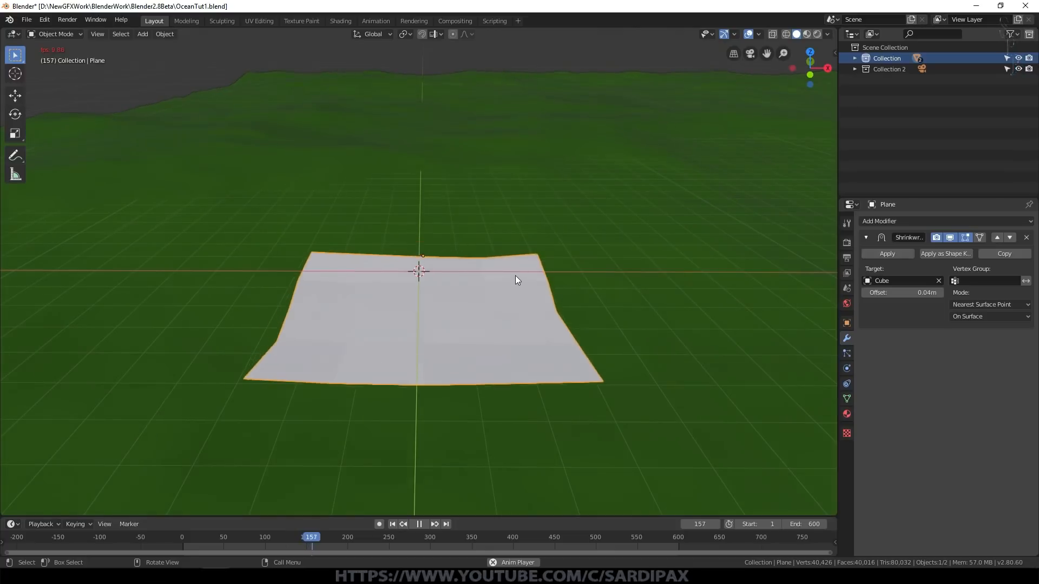
pyautogui.click(419, 523)
pyautogui.click(392, 524)
# - Add a cylinder mesh at the 3D cursor and raise it along Z above the plane
pyautogui.hotkey('shift', 'a')
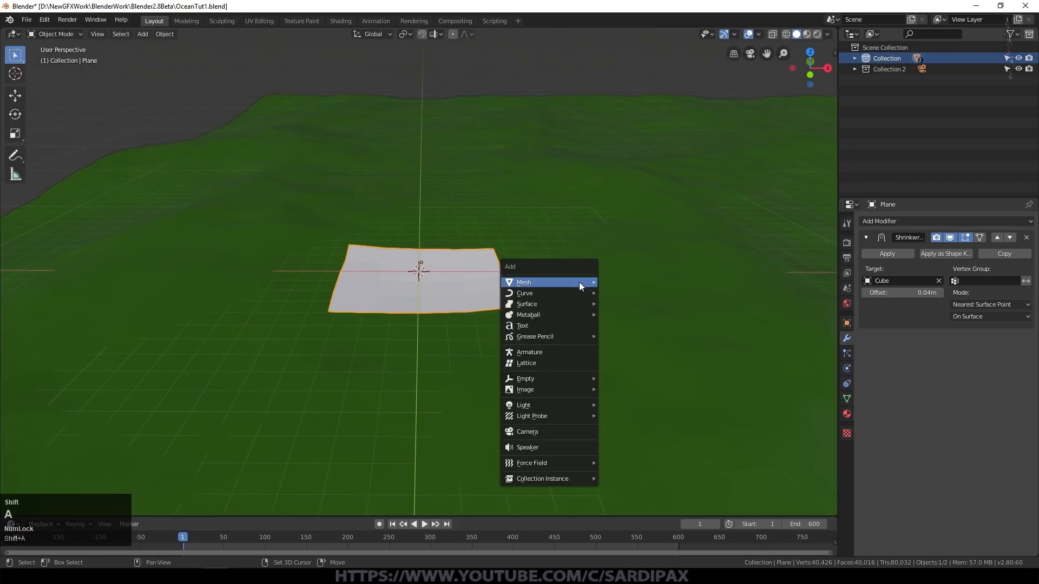
pyautogui.moveTo(579, 282)
pyautogui.click(622, 336)
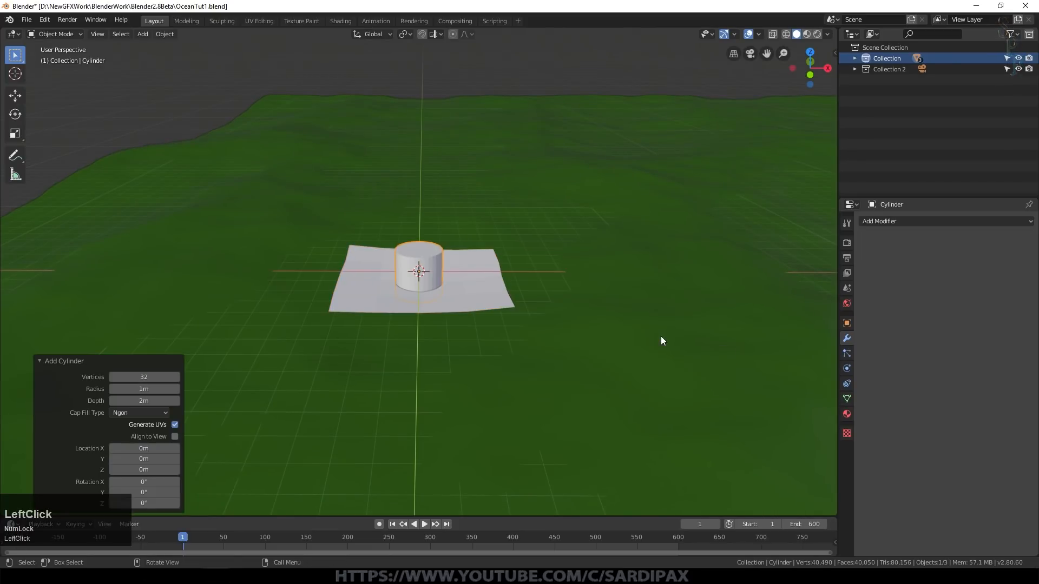
pyautogui.press('g')
pyautogui.press('z')
# - Extrude the cylinder's top face in Edit Mode and move it up 1.96 m to lengthen the bottle body
pyautogui.press('Tab')
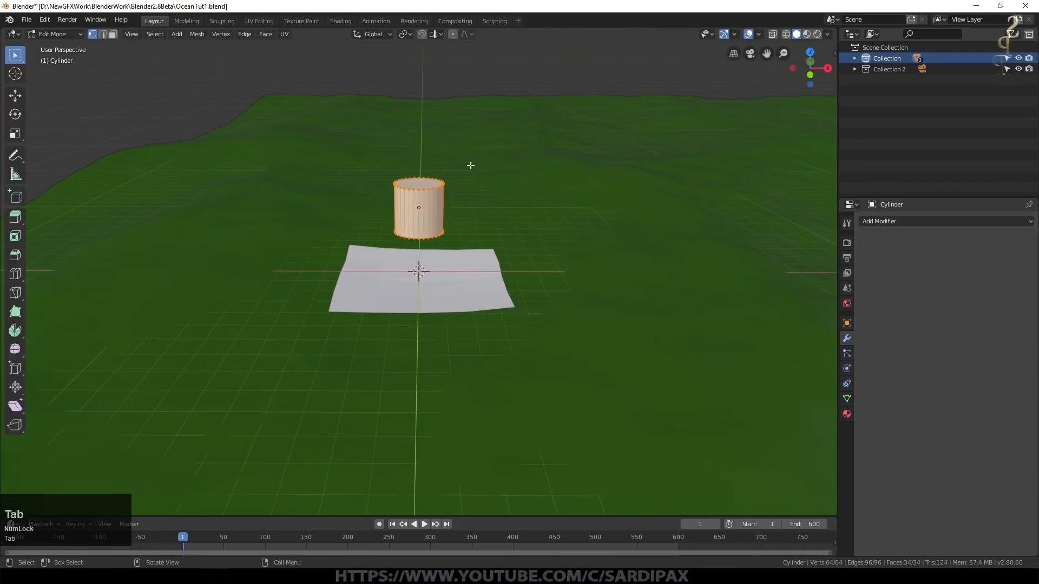
pyautogui.scroll(4, 519, 290)
pyautogui.keyDown('alt'); pyautogui.click(482, 257); pyautogui.keyUp('alt')
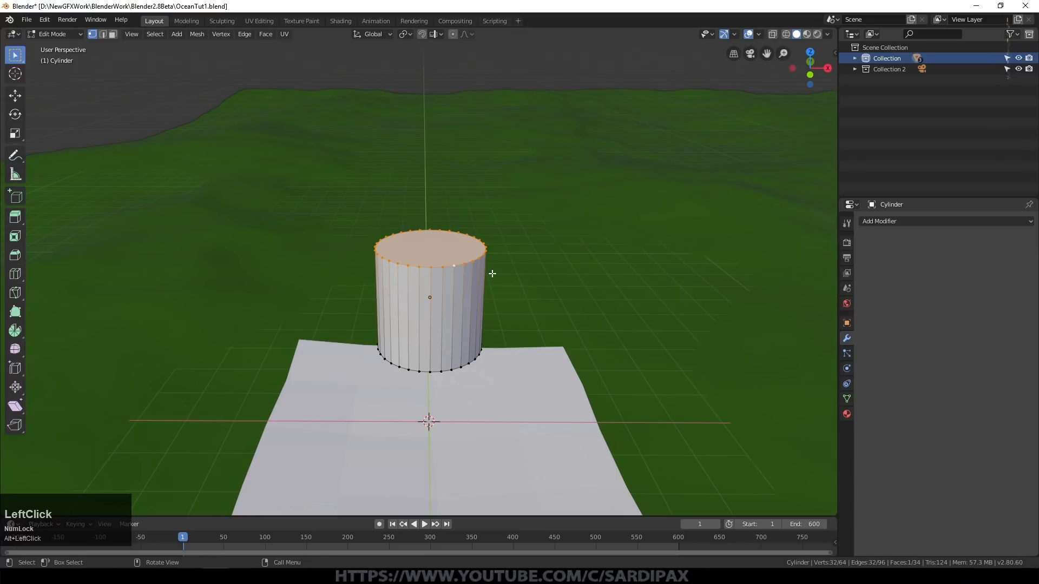
pyautogui.press('e')
pyautogui.click(566, 167)
pyautogui.moveTo(566, 167); pyautogui.dragTo(570, 200, button='middle')
# - Extrude the top face again, raise it about 1.45 m along Z and scale it down to form a tapered shoulder
pyautogui.press('e')
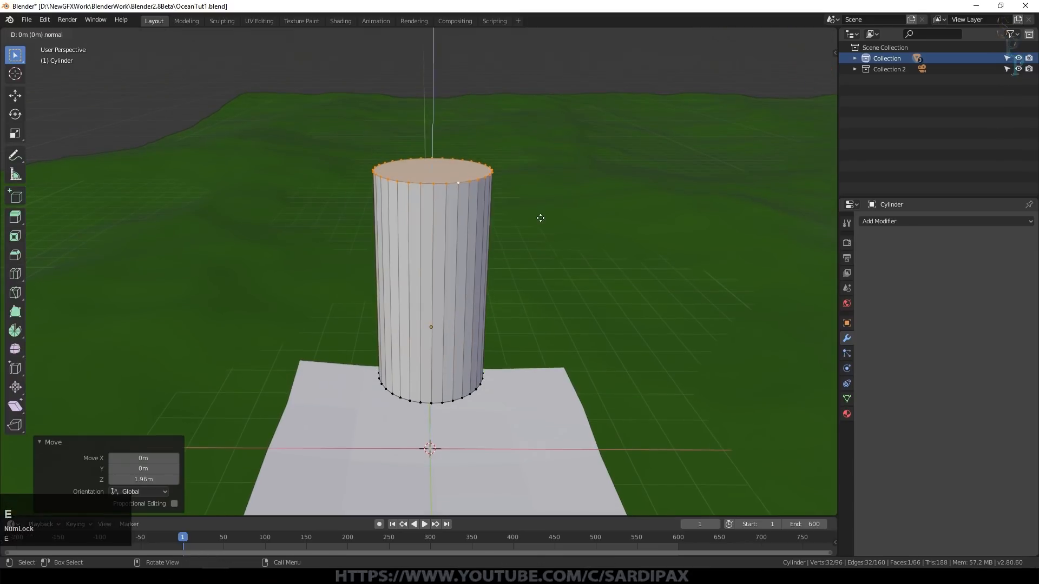
pyautogui.click(540, 218)
pyautogui.press('g')
pyautogui.press('z')
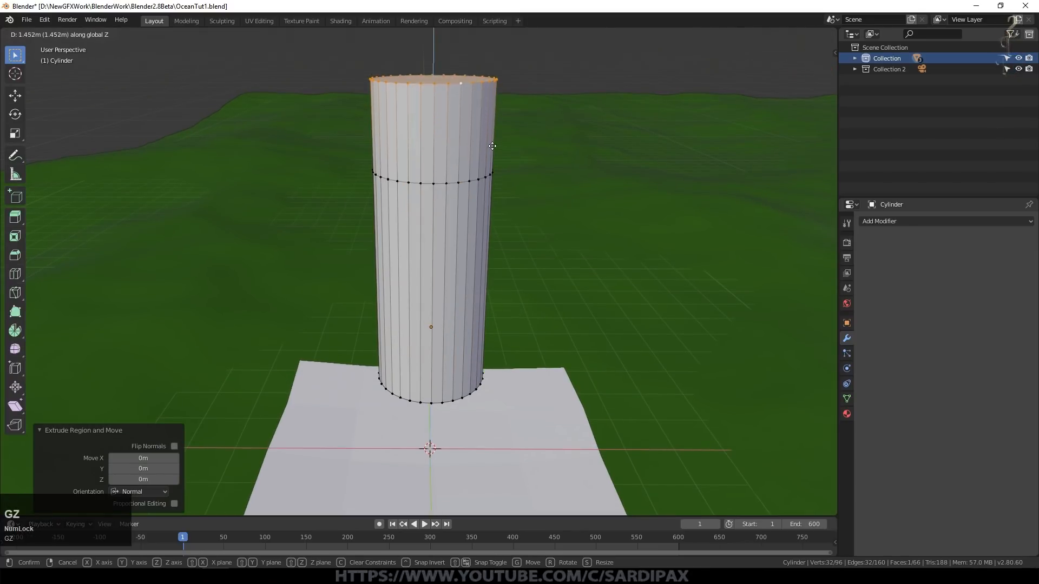
pyautogui.click(492, 146)
pyautogui.press('s')
pyautogui.click(553, 144)
pyautogui.moveTo(552, 144); pyautogui.dragTo(562, 245, button='middle')
# - Extrude the narrowed top face and raise it 1.26 m along Z to form the bottle neck
pyautogui.press('e')
pyautogui.click(562, 244)
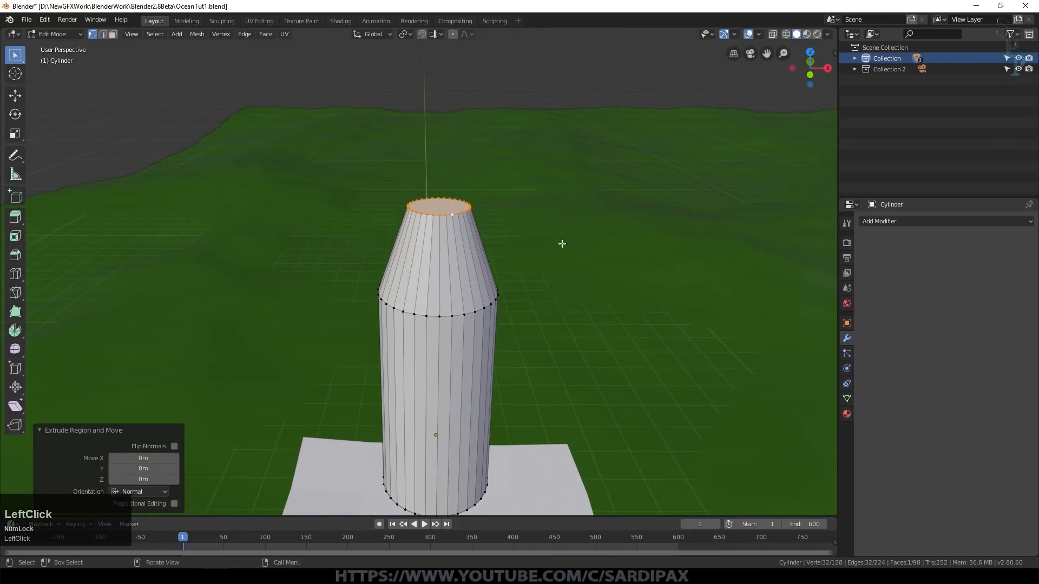
pyautogui.press('g')
pyautogui.press('z')
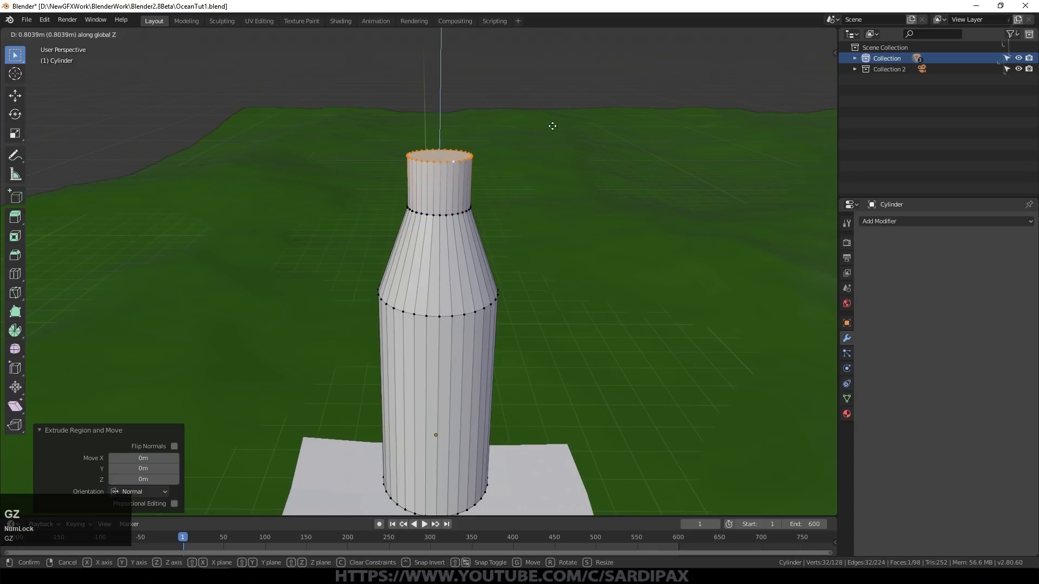
pyautogui.click(552, 102)
pyautogui.moveTo(552, 102); pyautogui.dragTo(457, 307, button='middle')
# - Add edge loops on the bottle's shoulder, scaled by 1.092, and near its base, and give the object level 2 subdivision
pyautogui.hotkey('ctrl', 'r')
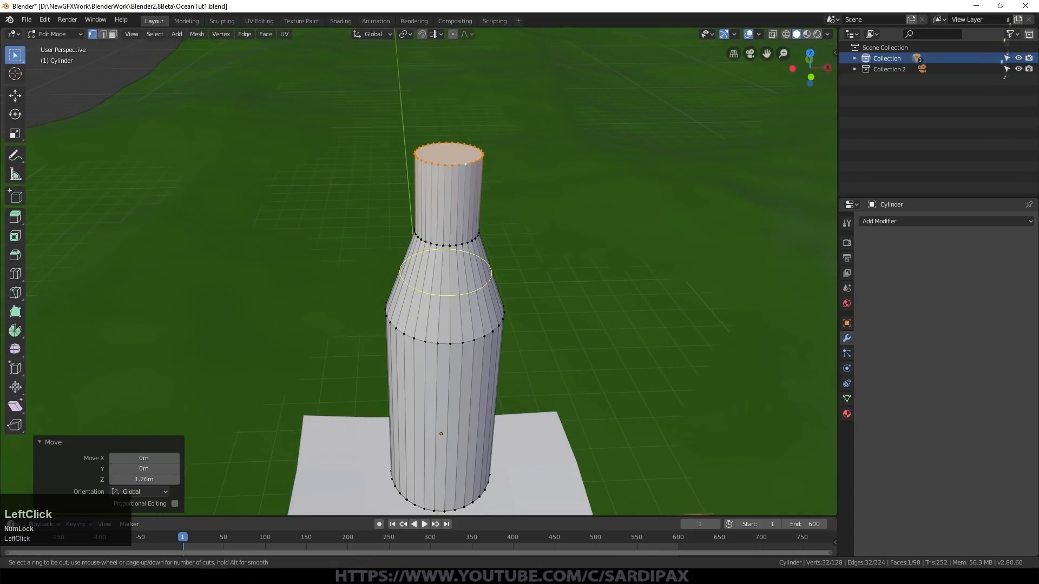
pyautogui.click(457, 301)
pyautogui.click(500, 306)
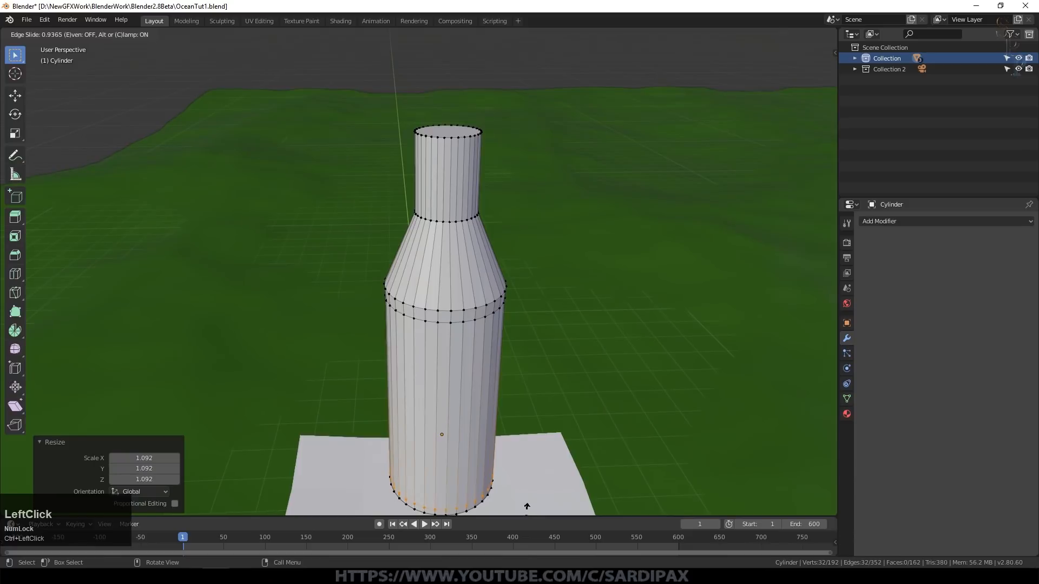
pyautogui.click(527, 507)
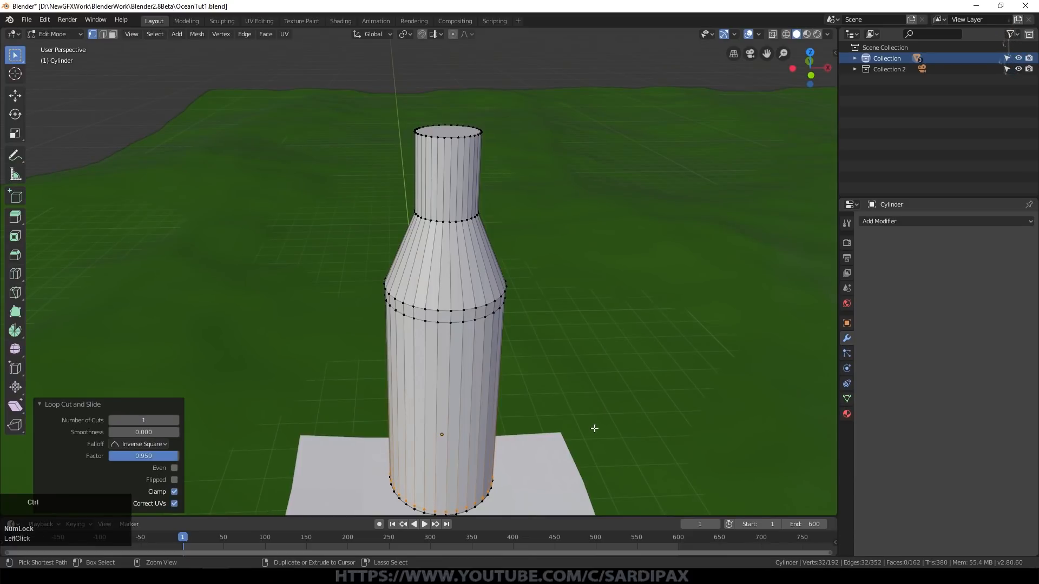
pyautogui.press('Tab')
pyautogui.hotkey('ctrl', '2')
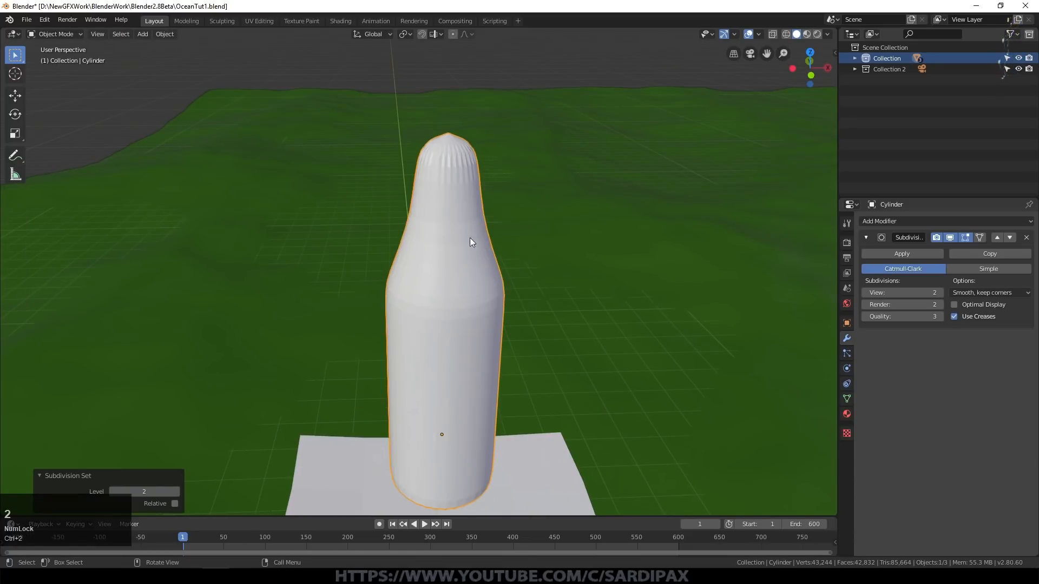
# - Add an edge loop near the bottle's rim and shape the top face into a recessed mouth by scaling it
pyautogui.press('Tab')
pyautogui.hotkey('ctrl', 'r')
pyautogui.click(466, 176)
pyautogui.click(468, 143)
pyautogui.press('s')
pyautogui.click(567, 163)
# - Apply smooth shading to the bottle in Object Mode
pyautogui.moveTo(514, 319); pyautogui.dragTo(472, 254, button='middle')
pyautogui.press('Tab')
pyautogui.rightClick(471, 254)
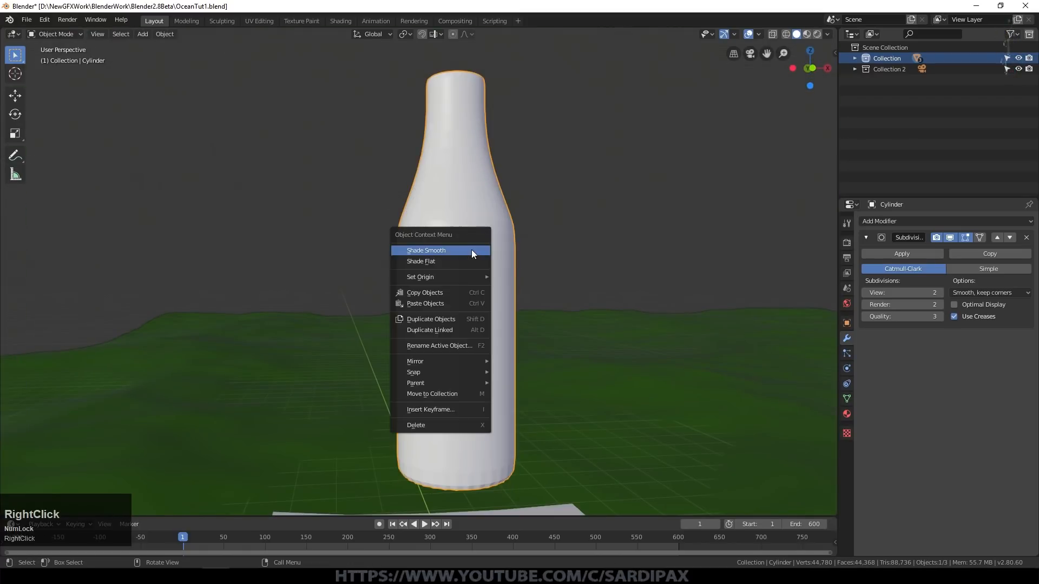
pyautogui.click(470, 252)
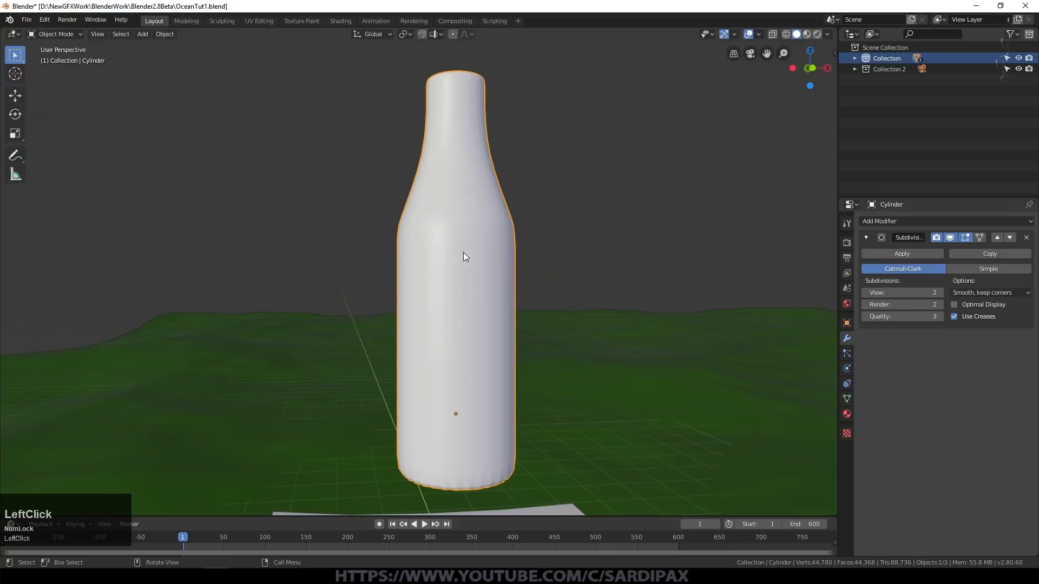
# - Refine the bottle's mouth with one more edge loop in Edit Mode
pyautogui.moveTo(556, 250); pyautogui.dragTo(531, 317, button='middle')
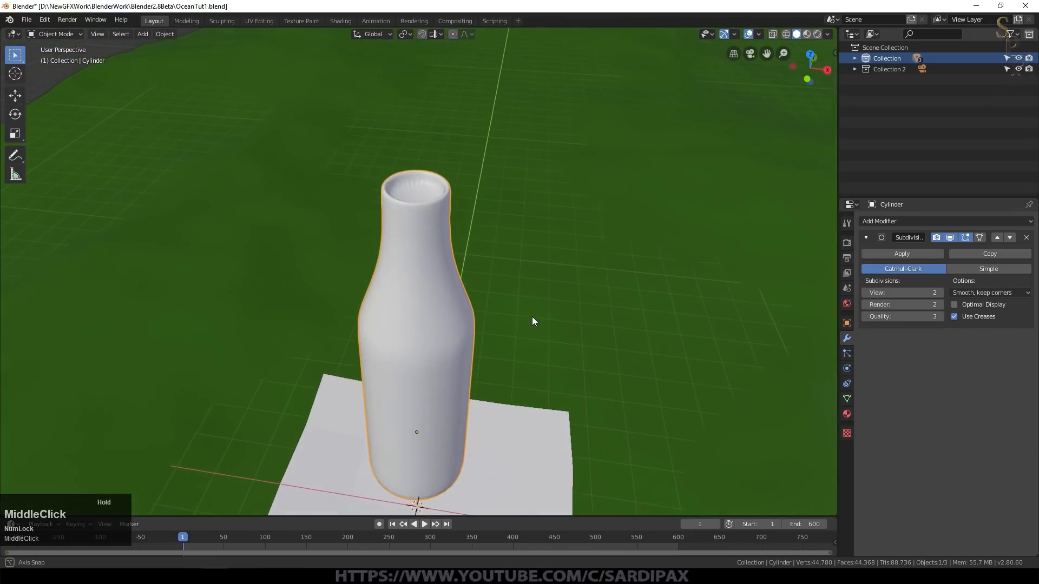
pyautogui.press('Tab')
pyautogui.click(425, 176)
pyautogui.press('Tab')
# - Create a new material on the bottle and set its viewport display color to blue
pyautogui.scroll(-5, 425, 243)
pyautogui.click(846, 414)
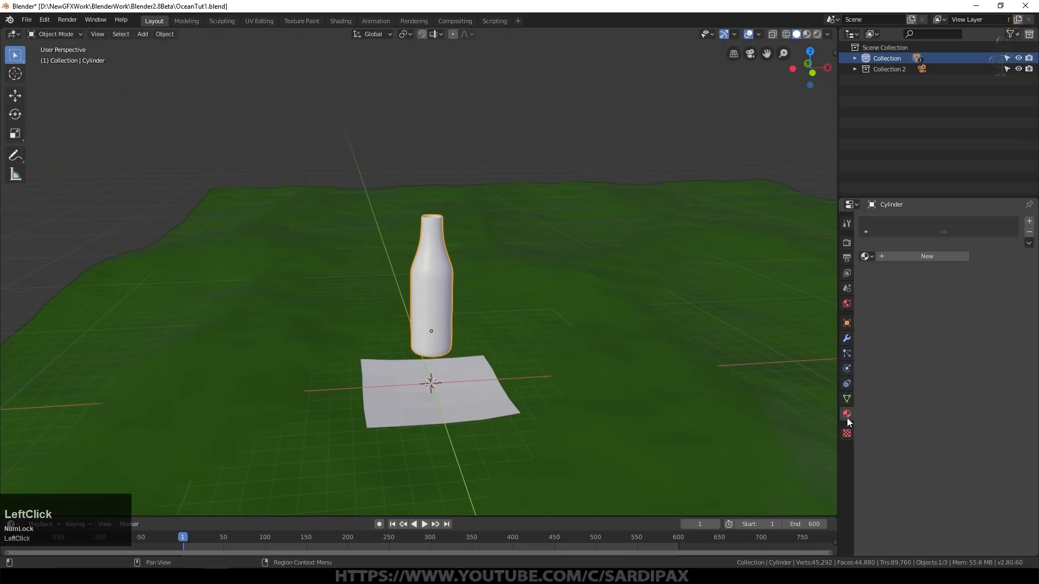
pyautogui.click(922, 255)
pyautogui.click(966, 288)
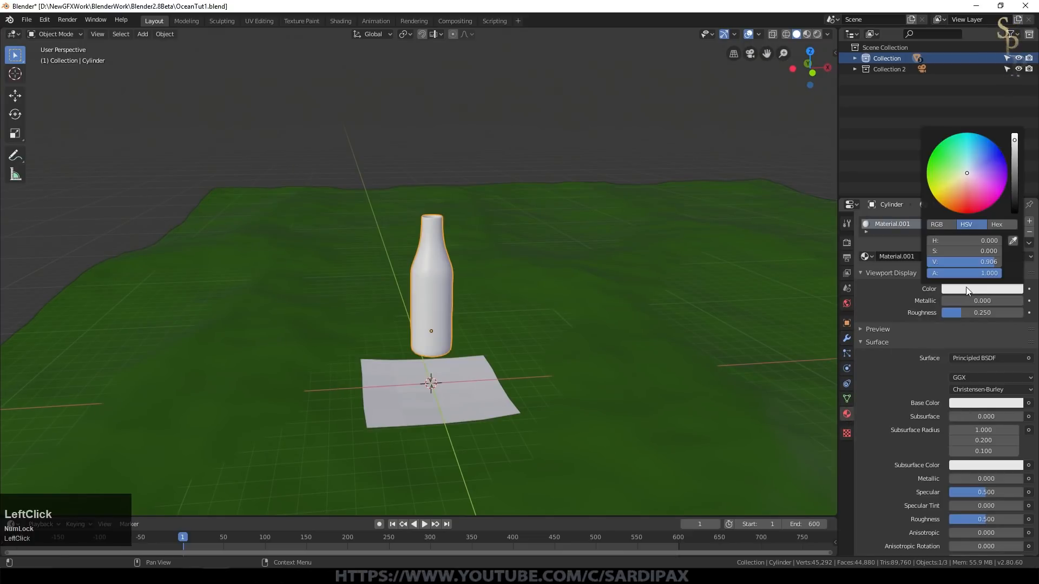
pyautogui.click(983, 157)
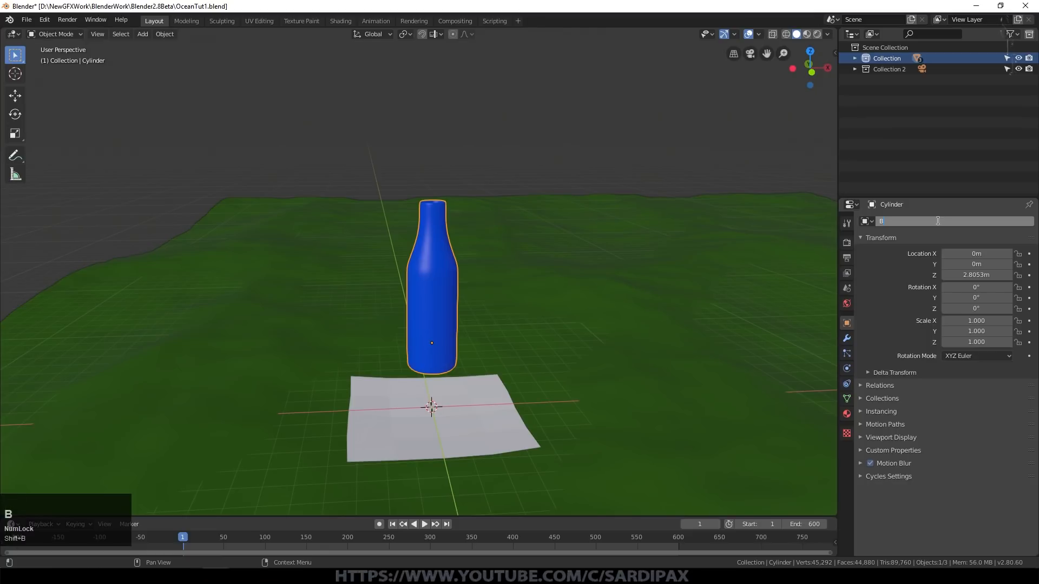
# - Rename the cylinder object to Bottle and the plane object to Float1
pyautogui.write('Bottle')
pyautogui.press('Return')
pyautogui.click(487, 409)
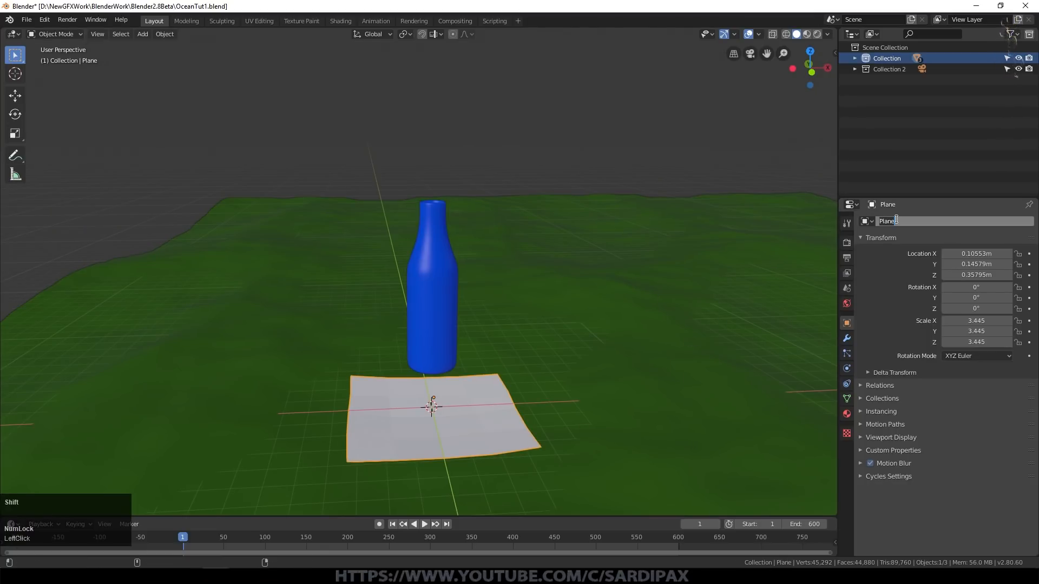
pyautogui.press('Return')
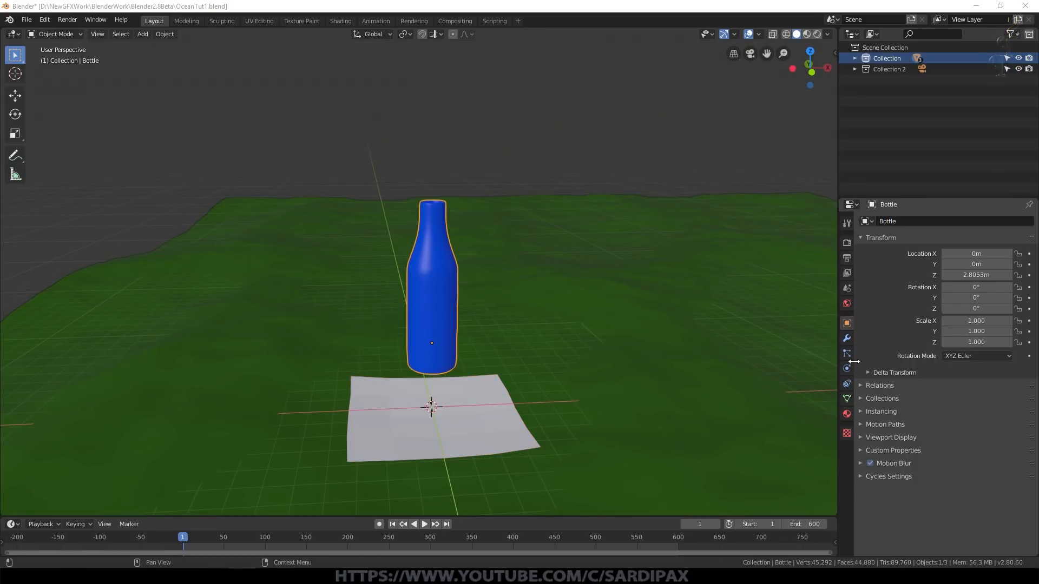
# - Add a Copy Location constraint to the bottle with Float1 as its target
pyautogui.click(848, 383)
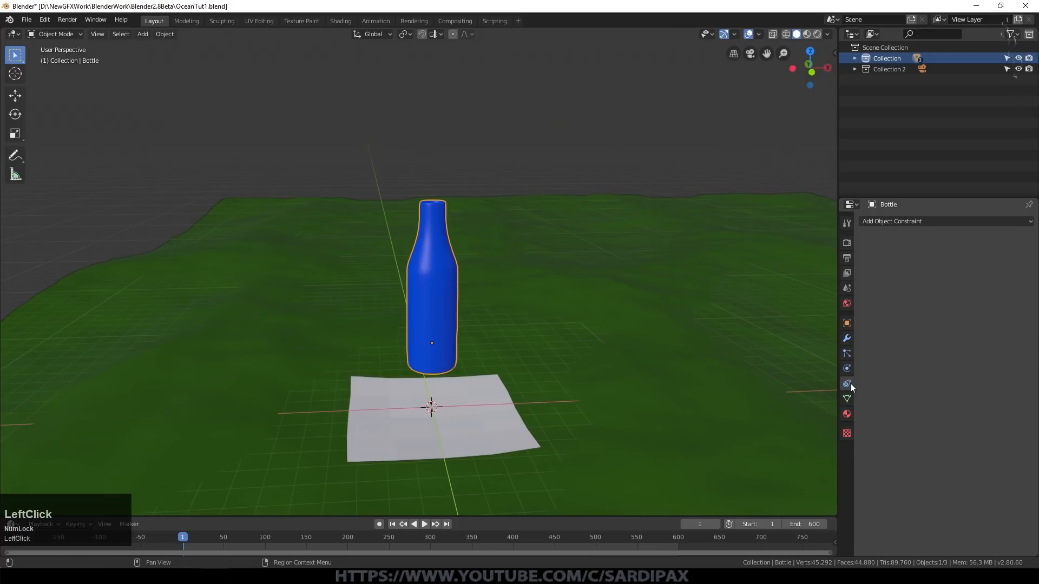
pyautogui.click(945, 222)
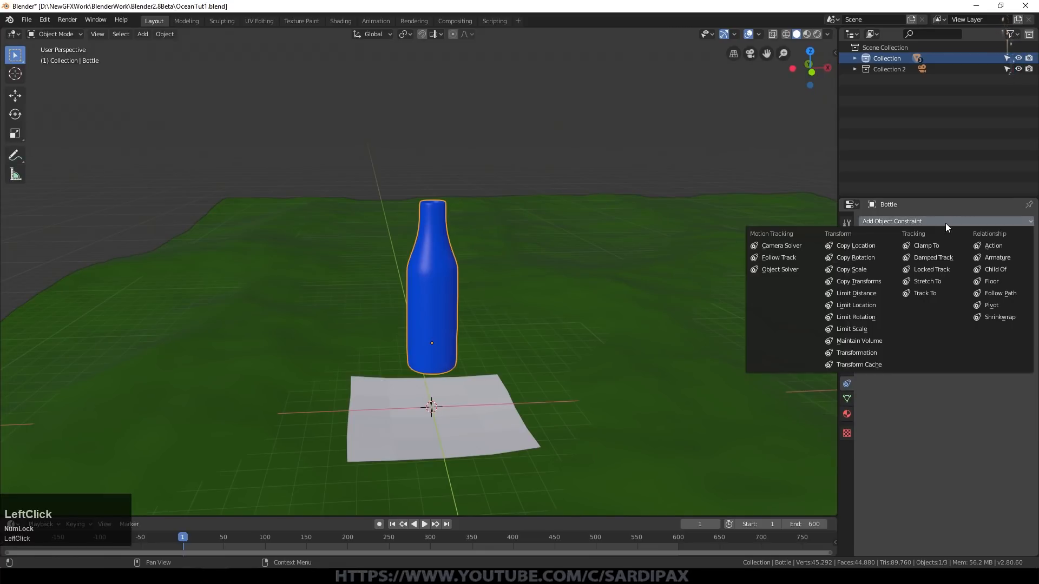
pyautogui.click(877, 243)
pyautogui.click(936, 258)
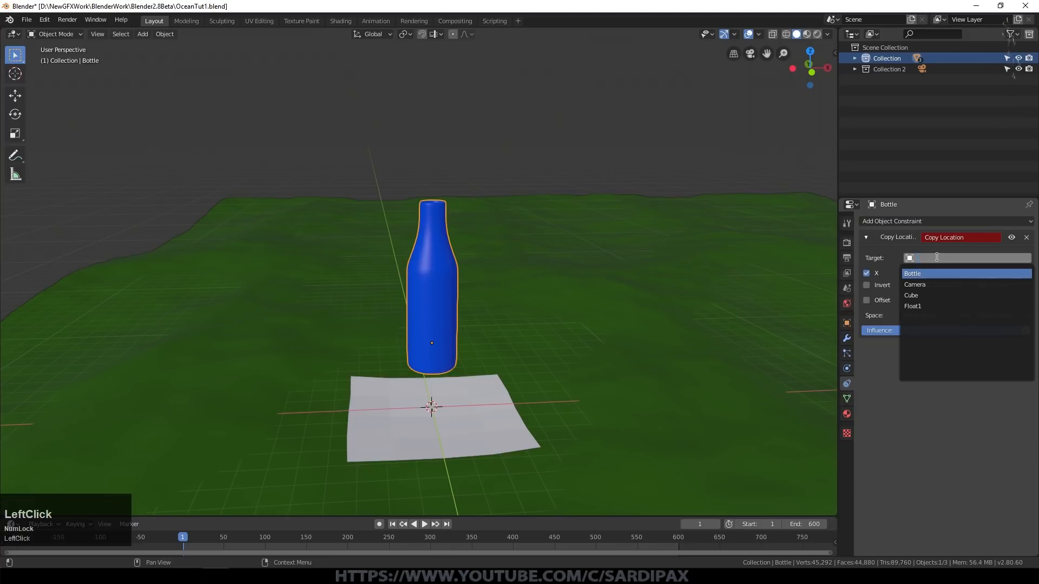
pyautogui.click(925, 307)
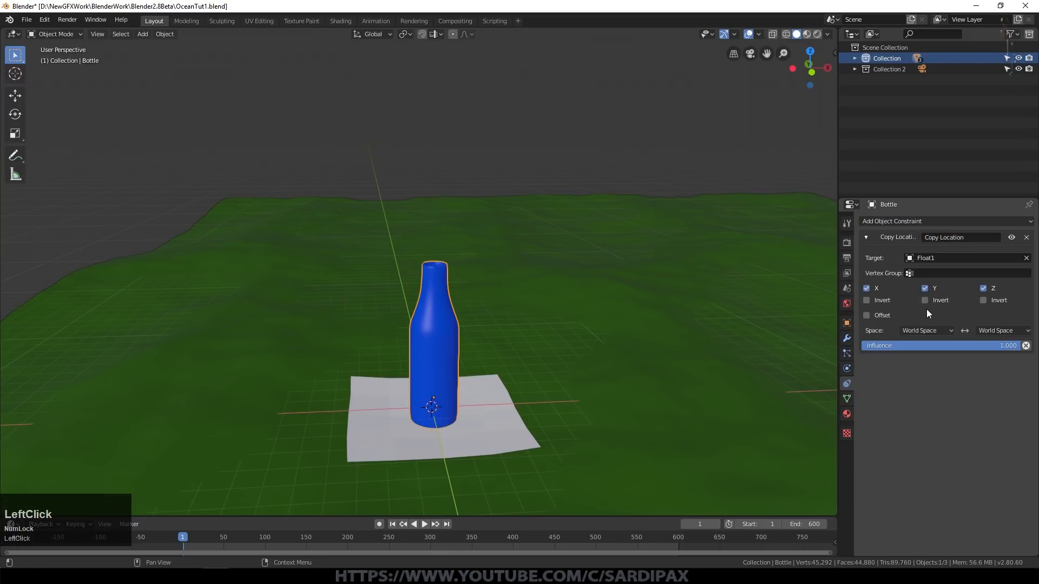
# - Play the animation and set the Copy Location constraint's vertex group to Group
pyautogui.click(424, 524)
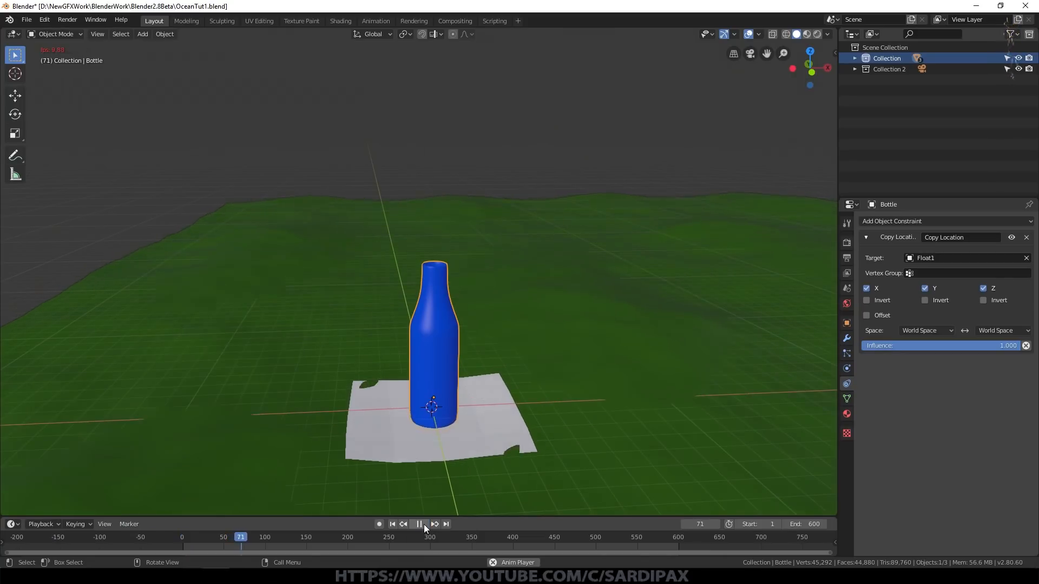
pyautogui.click(931, 273)
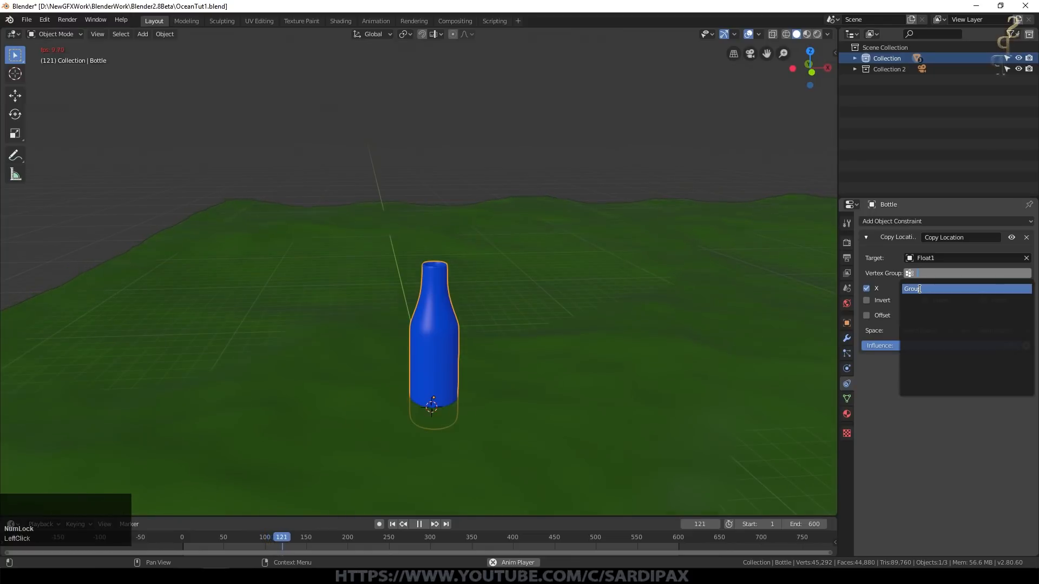
pyautogui.click(919, 289)
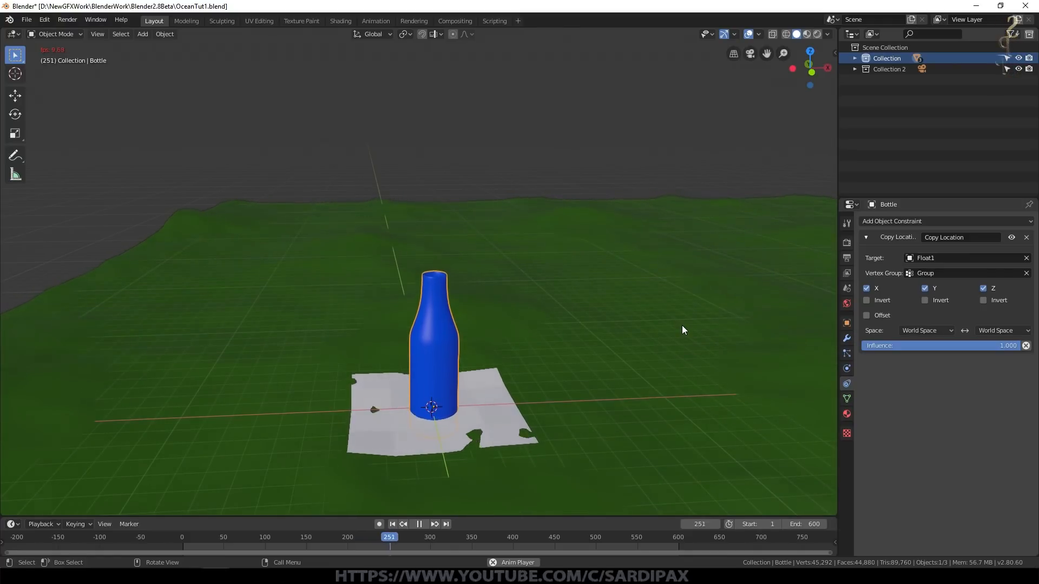
# - Add a Copy Rotation constraint to the bottle, targeting Float1 with the vertex group Group
pyautogui.click(918, 222)
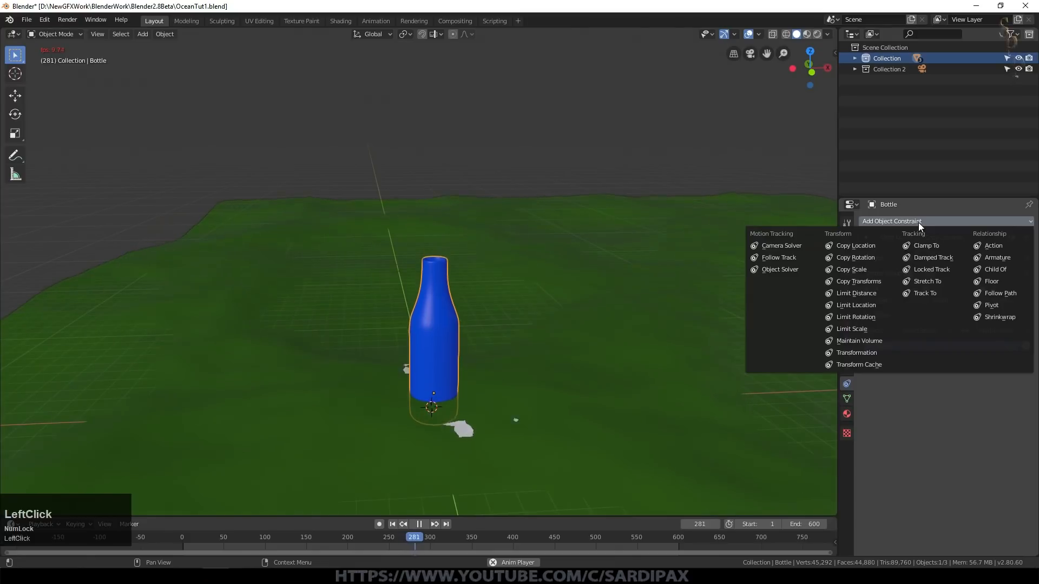
pyautogui.click(857, 257)
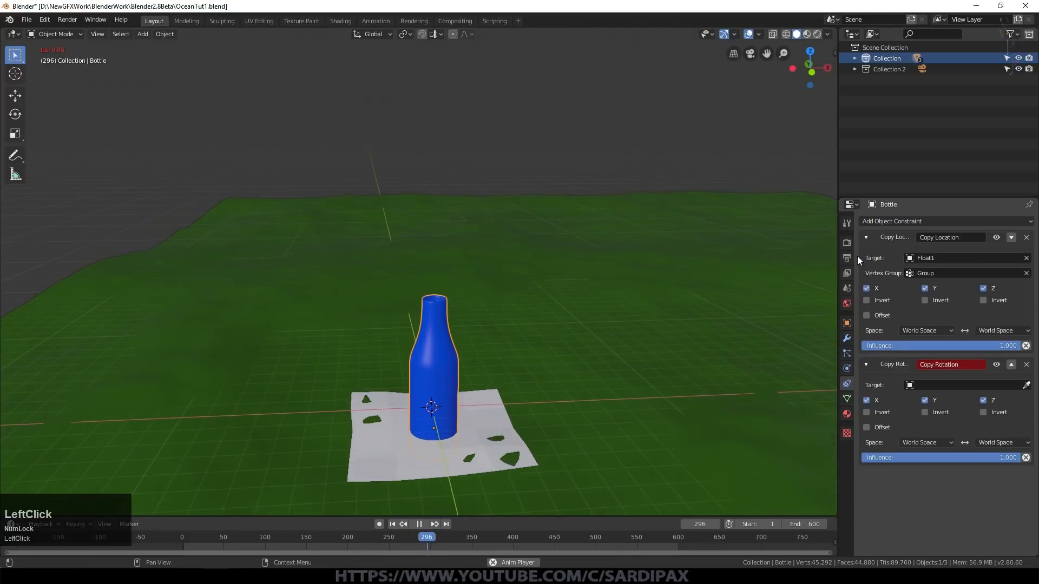
pyautogui.click(925, 385)
pyautogui.click(926, 431)
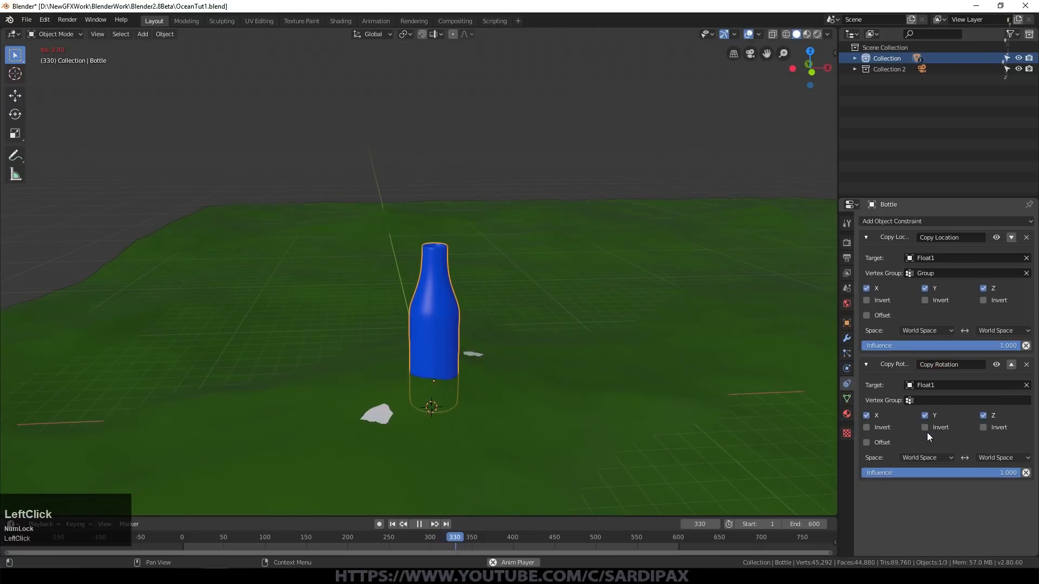
pyautogui.click(921, 397)
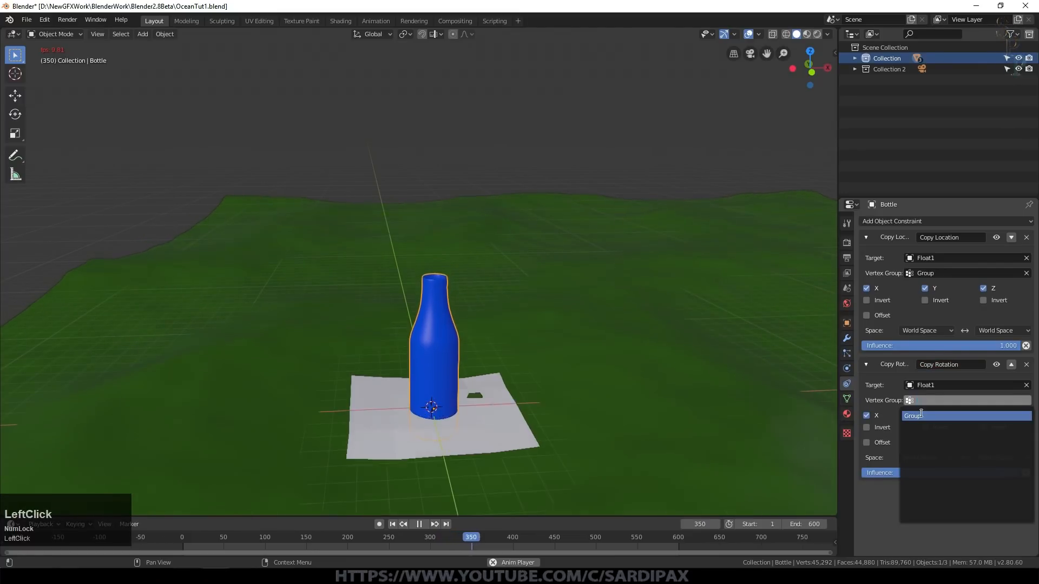
pyautogui.click(922, 414)
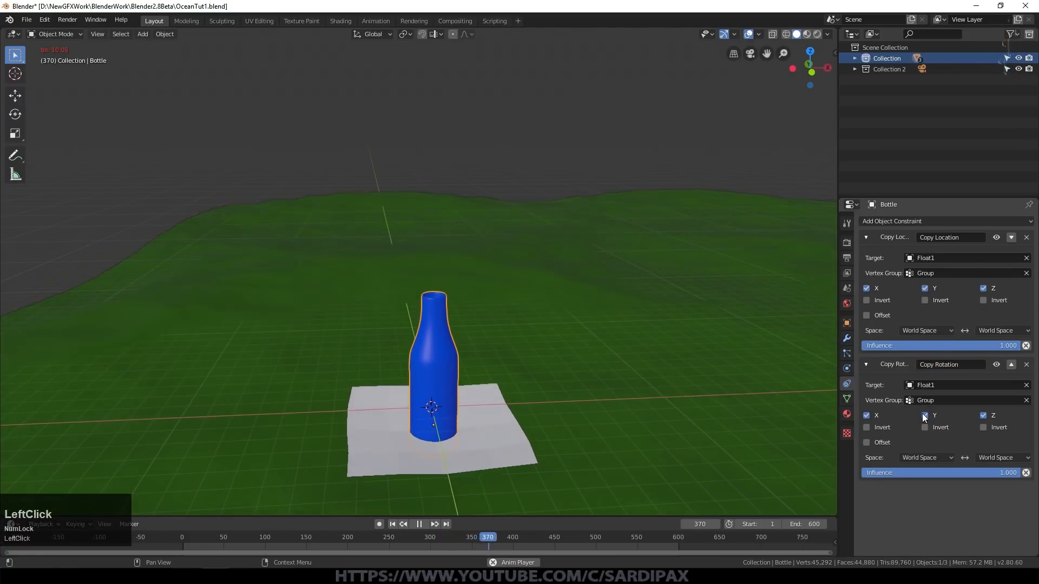
# - Move the Float1 plane about 4.22 m along X while the animation plays, to test that the bottle follows it
pyautogui.scroll(1, 518, 377)
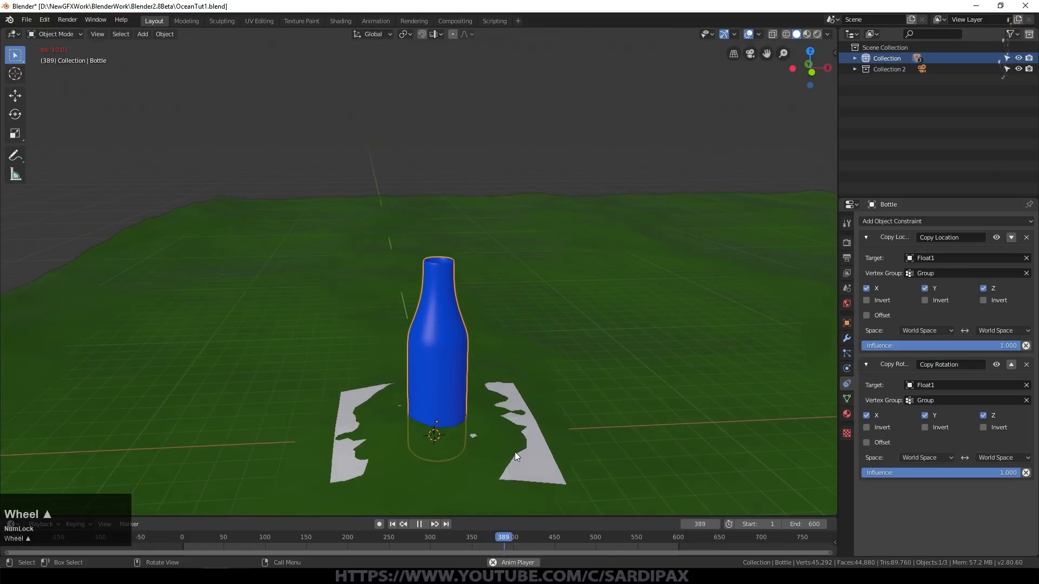
pyautogui.scroll(4, 475, 365)
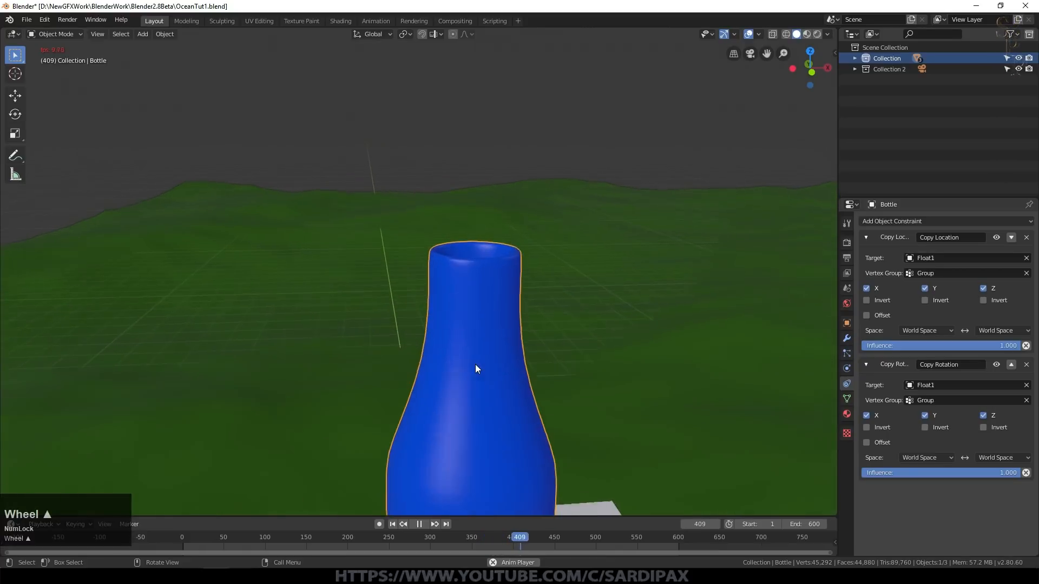
pyautogui.scroll(-2, 533, 354)
pyautogui.scroll(-4, 536, 358)
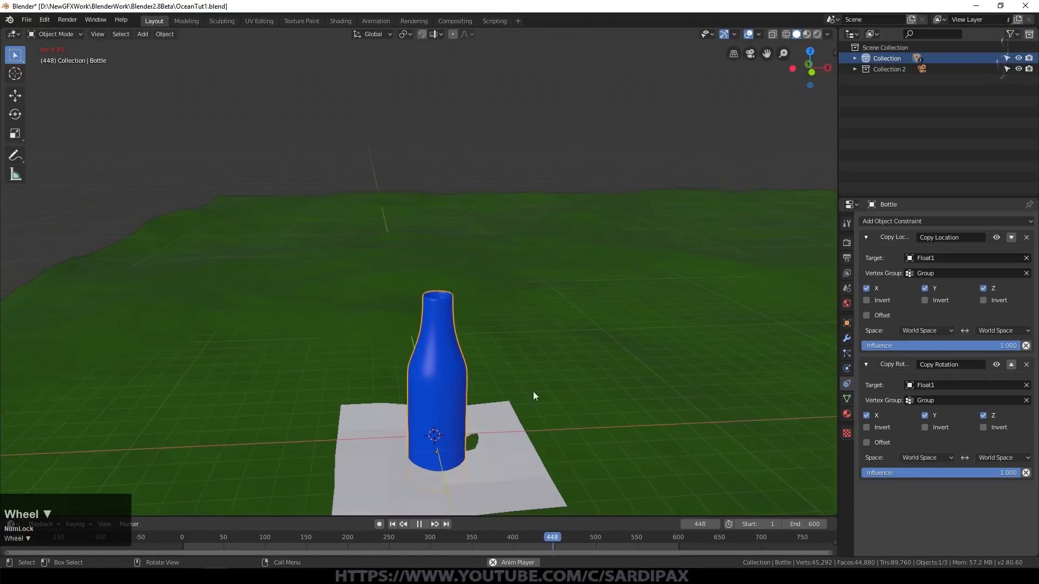
pyautogui.click(515, 472)
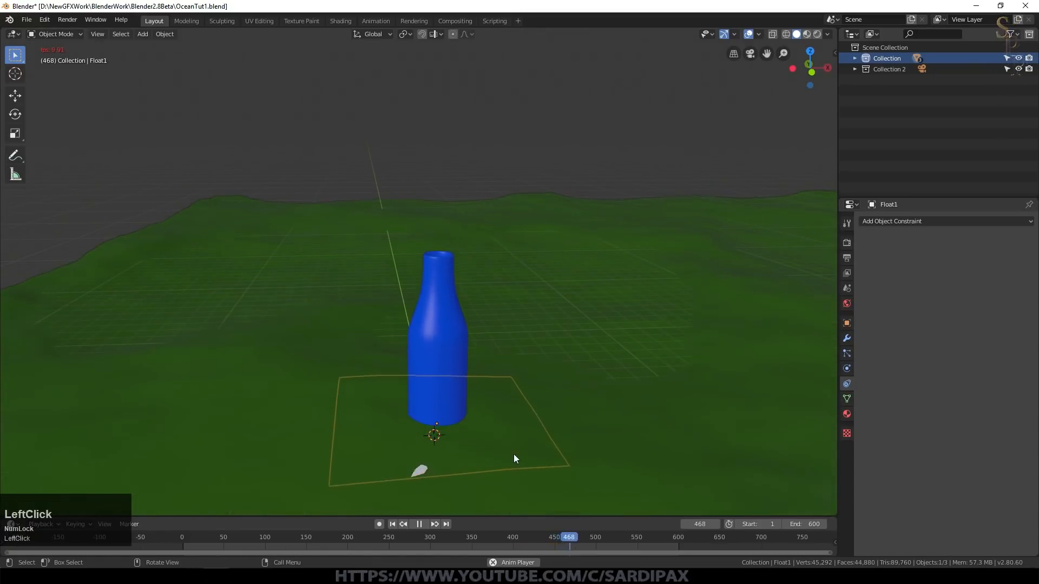
pyautogui.press('g')
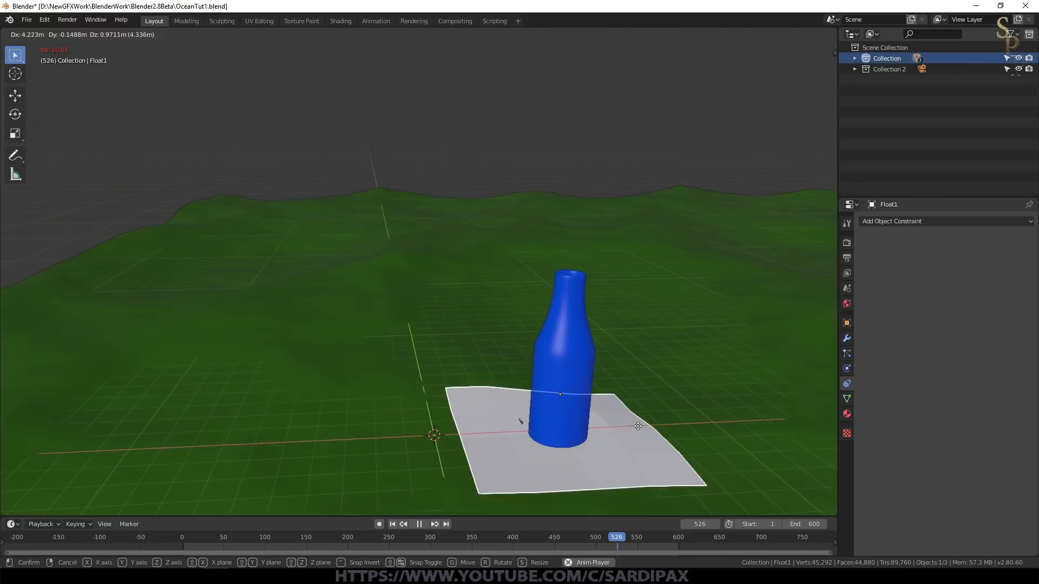
pyautogui.click(637, 426)
pyautogui.scroll(-3, 586, 419)
# - Set the wave Scale of the ocean's Ocean modifier to 3.100 and stop the playback
pyautogui.click(693, 376)
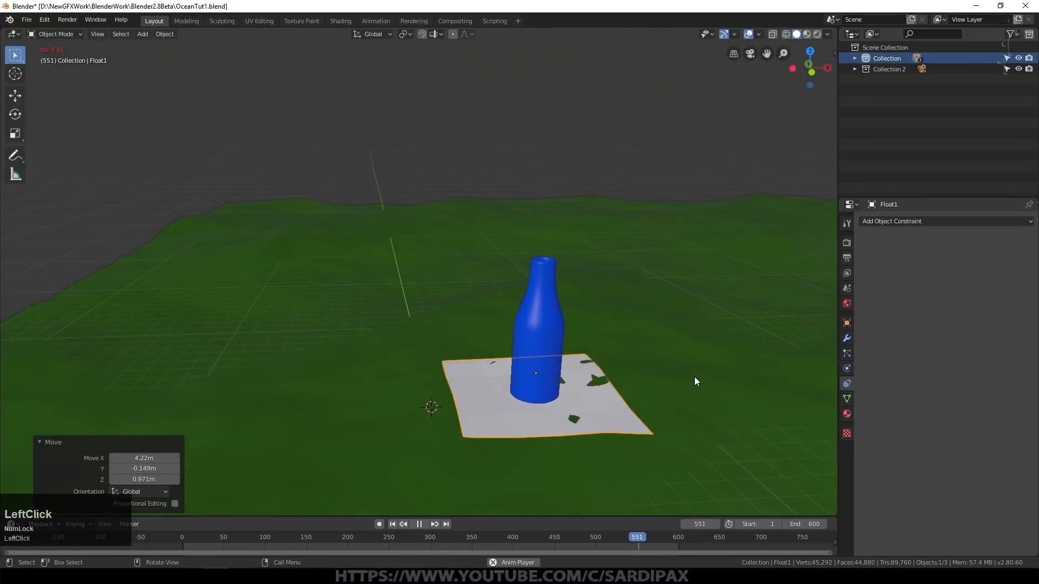
pyautogui.click(846, 338)
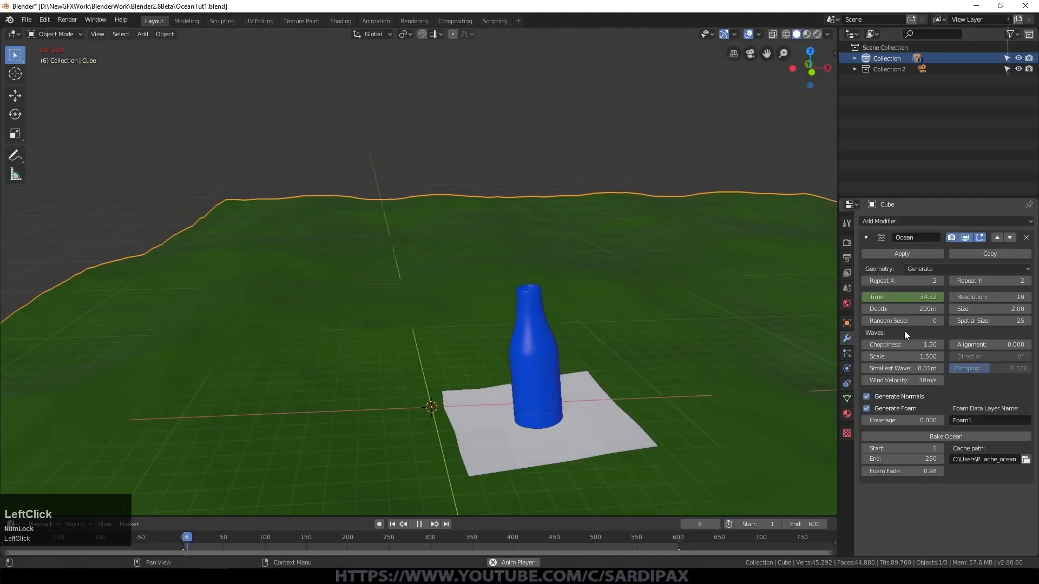
pyautogui.moveTo(924, 355)
pyautogui.mouseDown()
pyautogui.moveTo(987, 355)
pyautogui.moveTo(912, 358)
pyautogui.mouseUp()
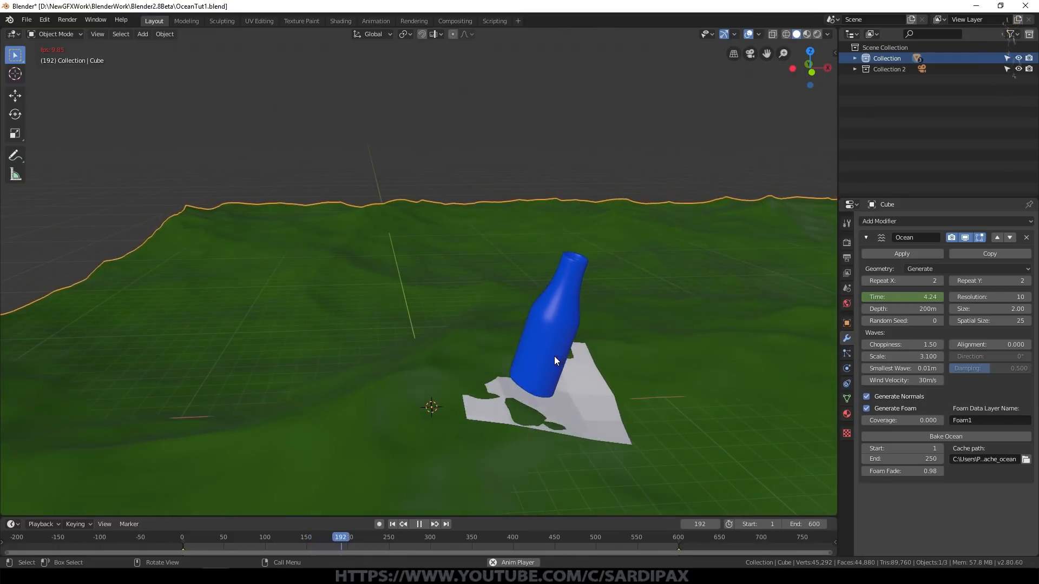
pyautogui.click(420, 525)
# - At frame 1, move Float1 about 20 m along X, -2.14 m along Y and -1.29 m along Z, and insert a Location keyframe
pyautogui.click(393, 524)
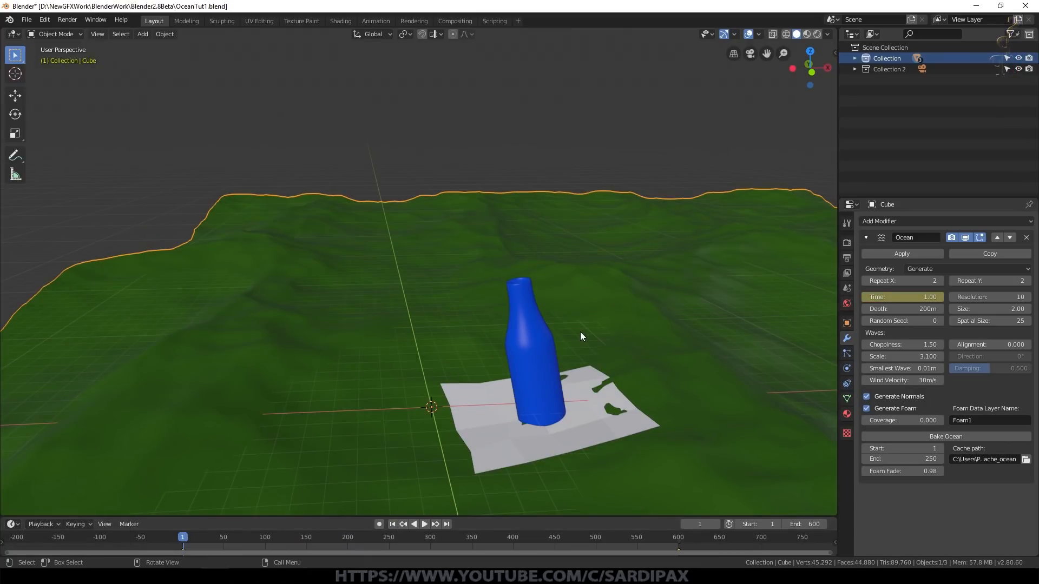
pyautogui.scroll(-2, 580, 333)
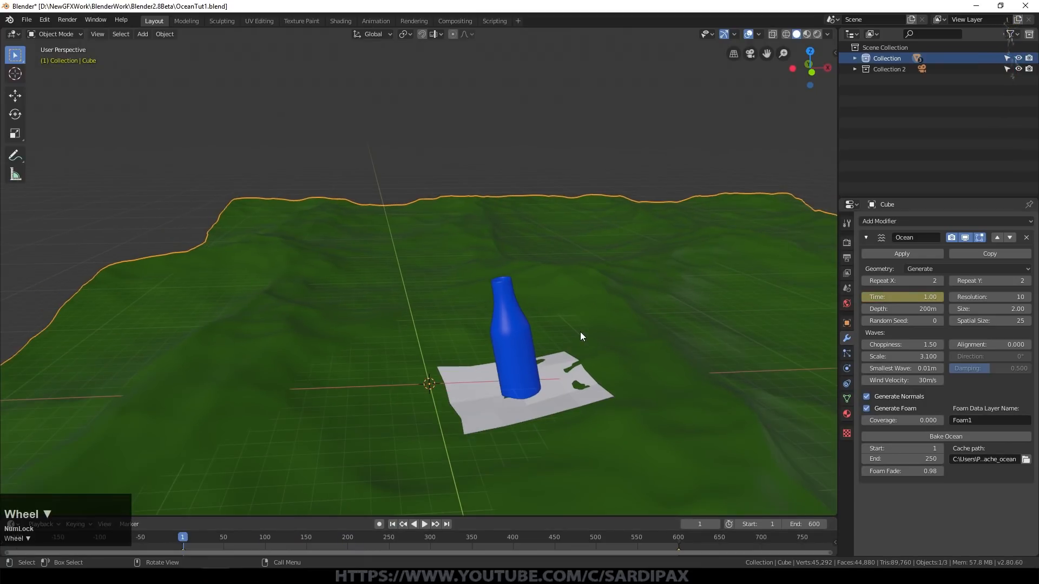
pyautogui.click(535, 406)
pyautogui.scroll(-2, 582, 379)
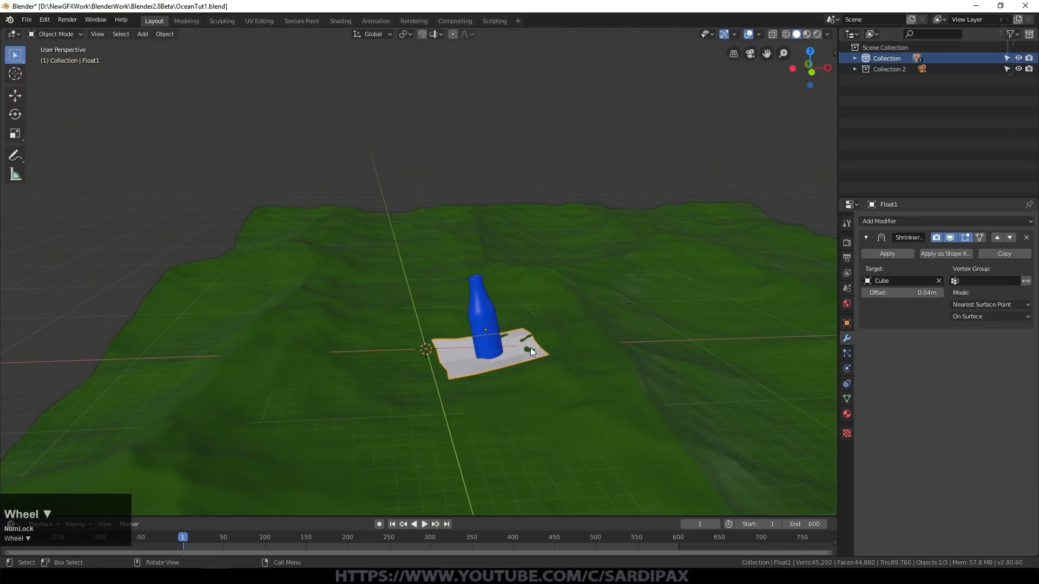
pyautogui.click(392, 523)
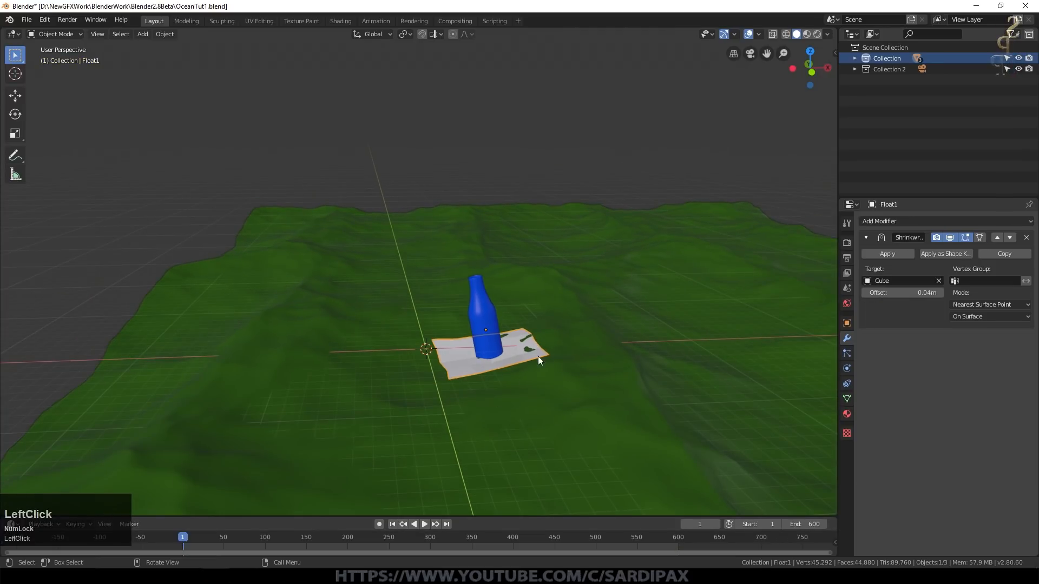
pyautogui.press('g')
pyautogui.click(816, 375)
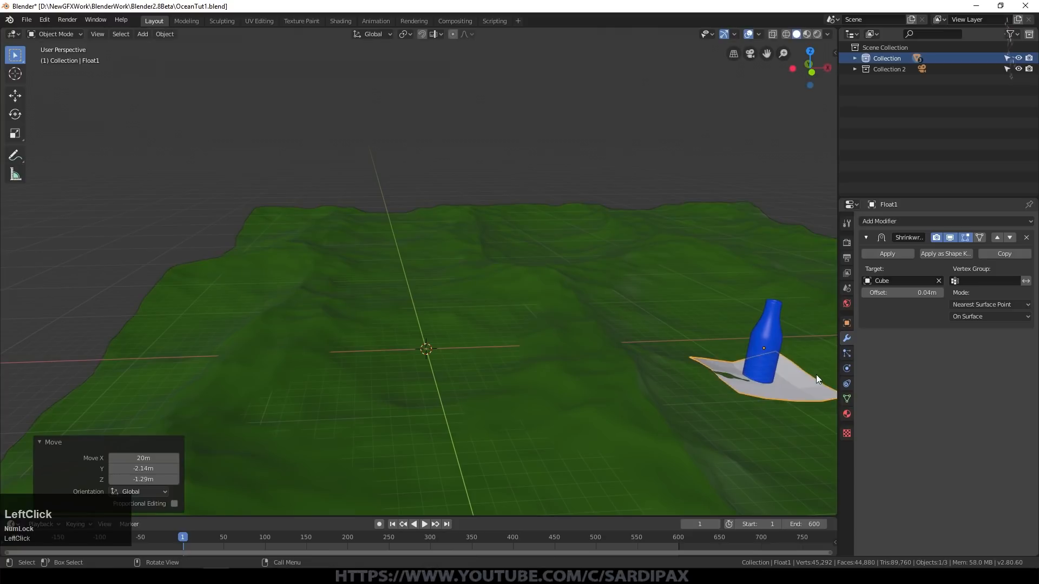
pyautogui.press('i')
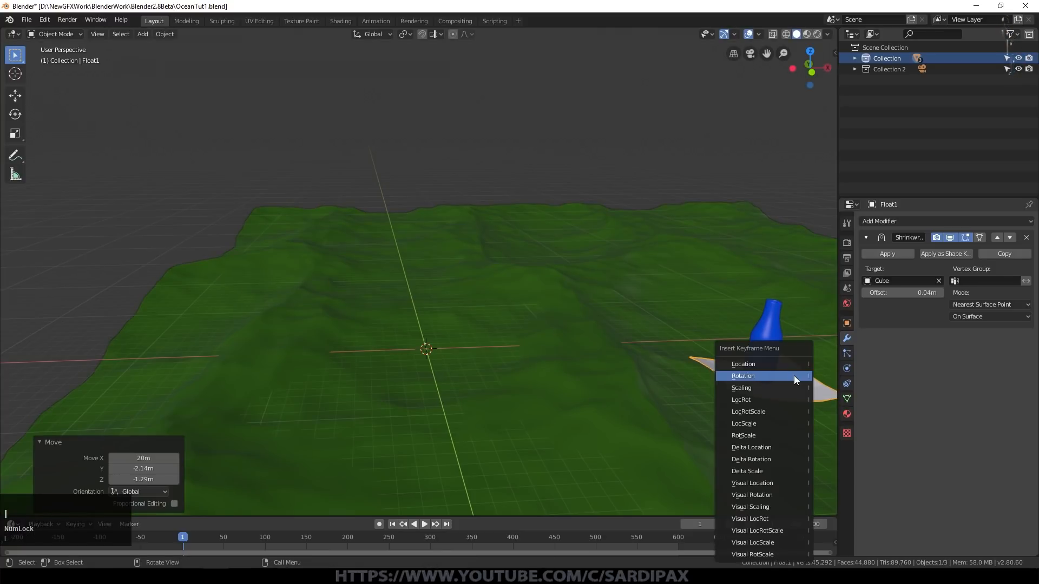
pyautogui.click(784, 363)
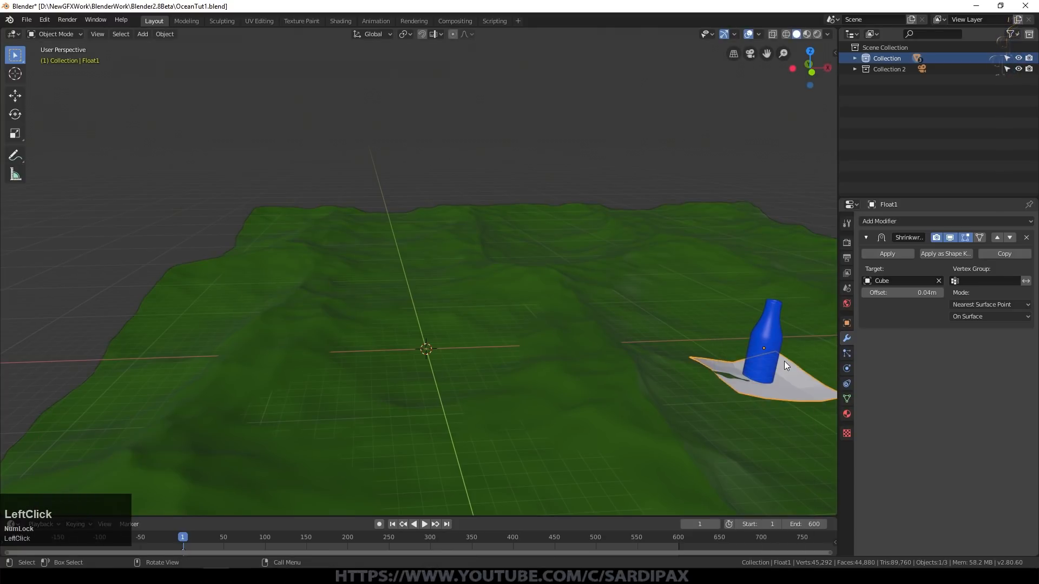
# - At frame 600, move Float1 about -37.9 m along X, 5.38 m along Y and 7.9 m along Z, and insert a Location keyframe
pyautogui.click(446, 524)
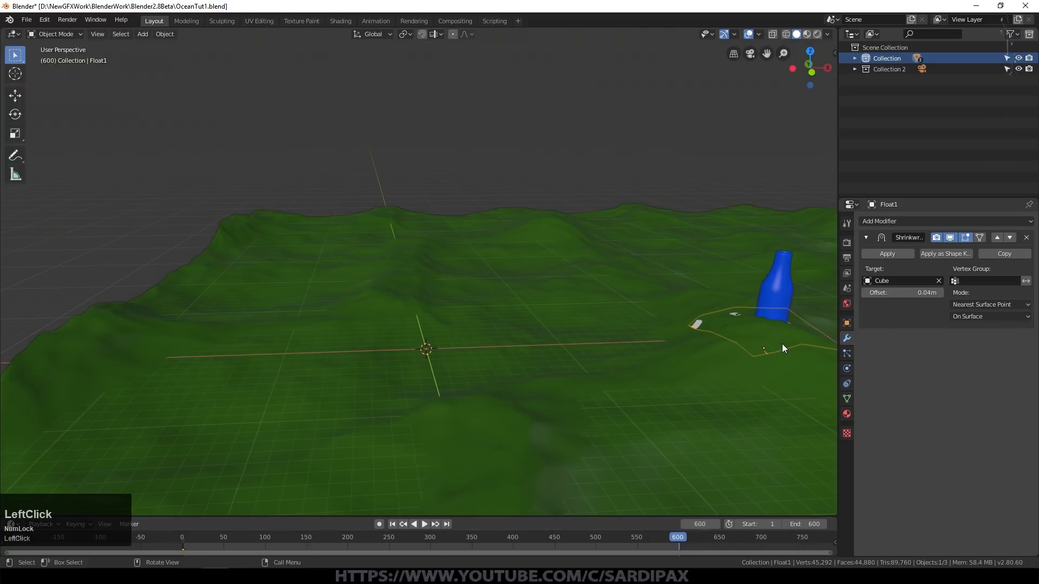
pyautogui.press('g')
pyautogui.click(253, 238)
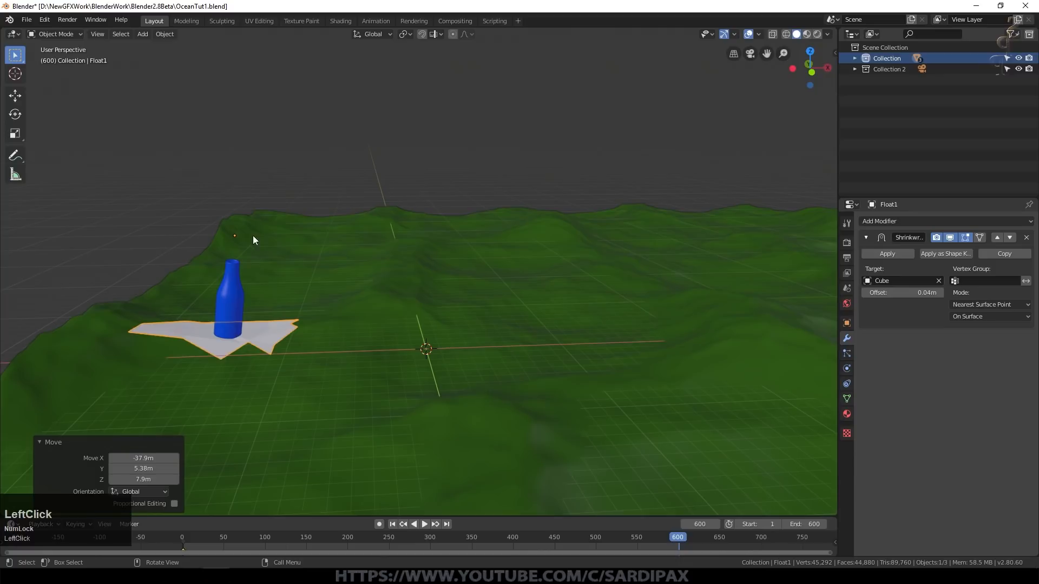
pyautogui.press('i')
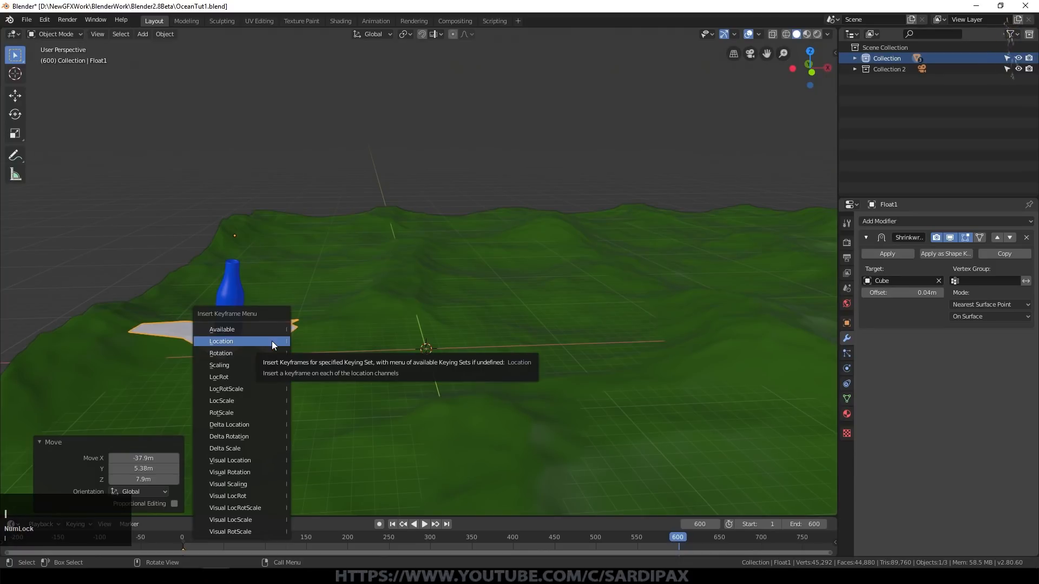
pyautogui.click(271, 341)
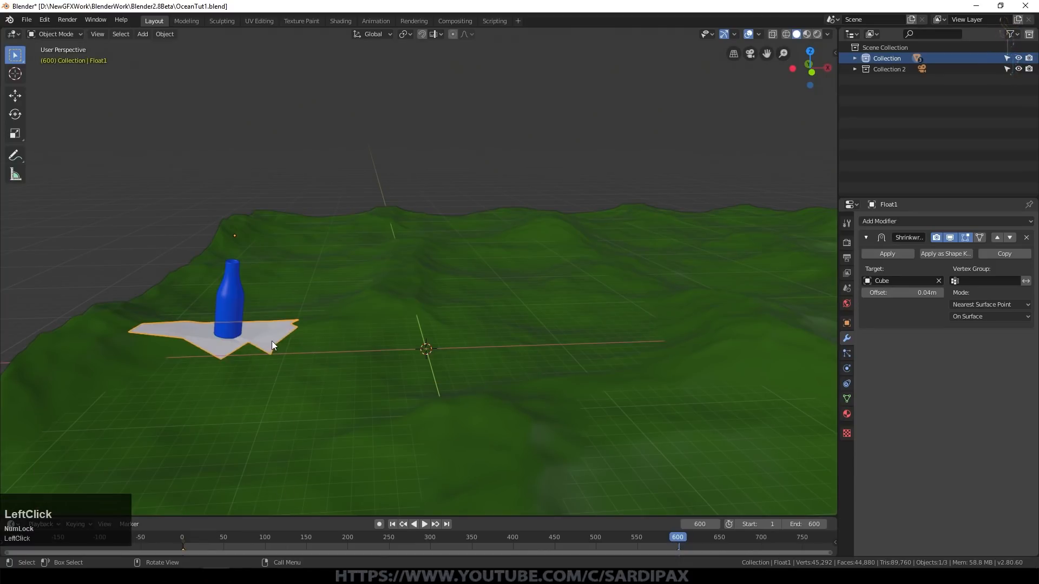
# - Set the interpolation of Float1's keyframes to Linear in the Graph Editor, and switch the area back to the 3D Viewport
pyautogui.click(13, 34)
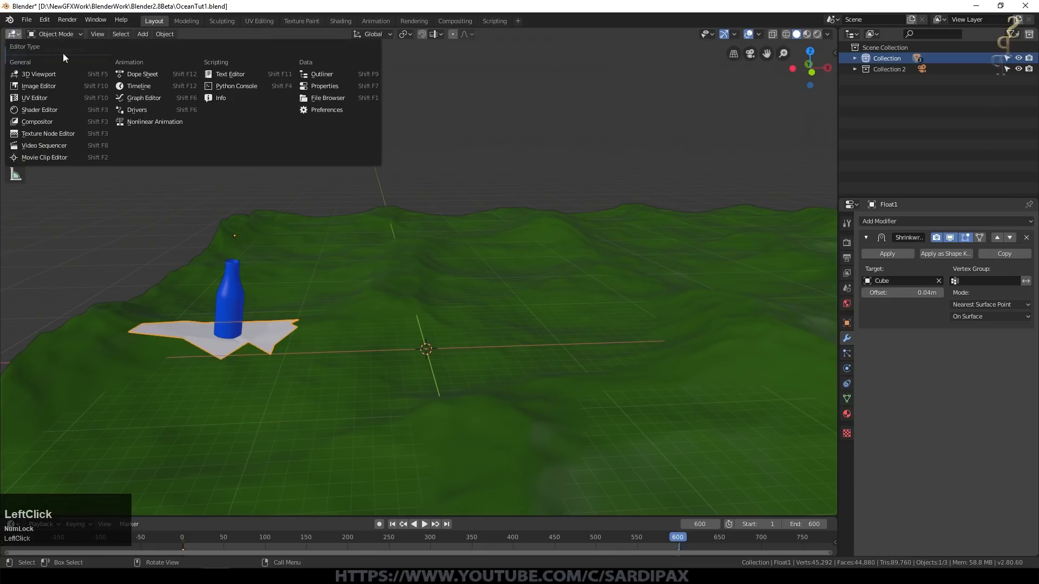
pyautogui.click(147, 99)
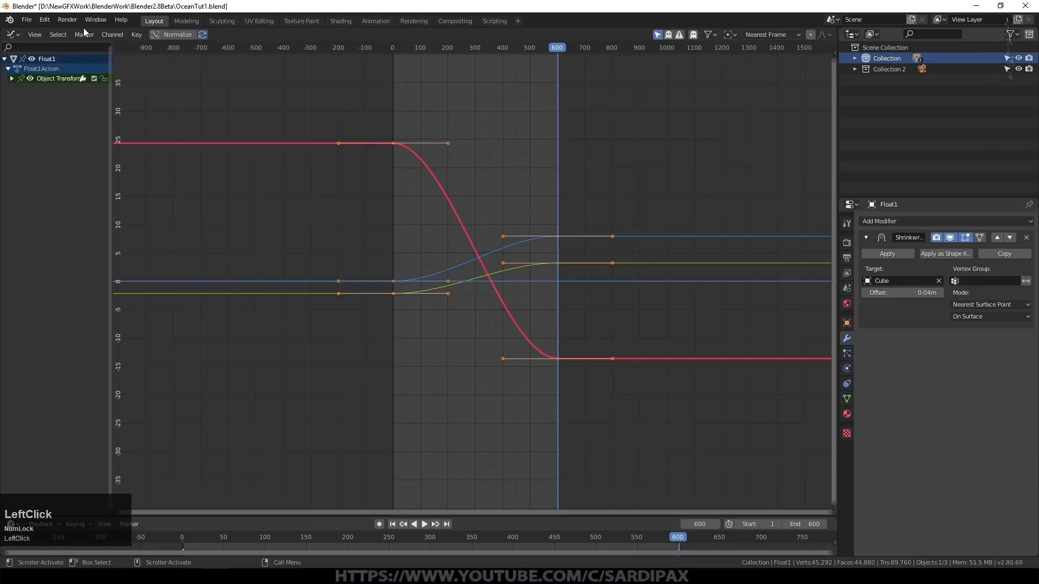
pyautogui.click(138, 35)
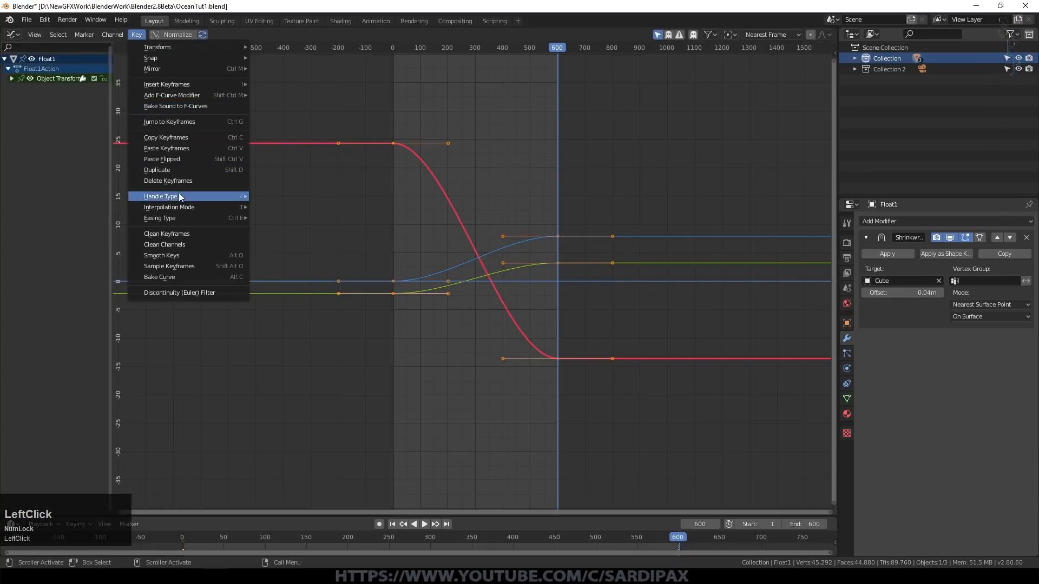
pyautogui.moveTo(190, 208)
pyautogui.click(280, 232)
pyautogui.click(13, 35)
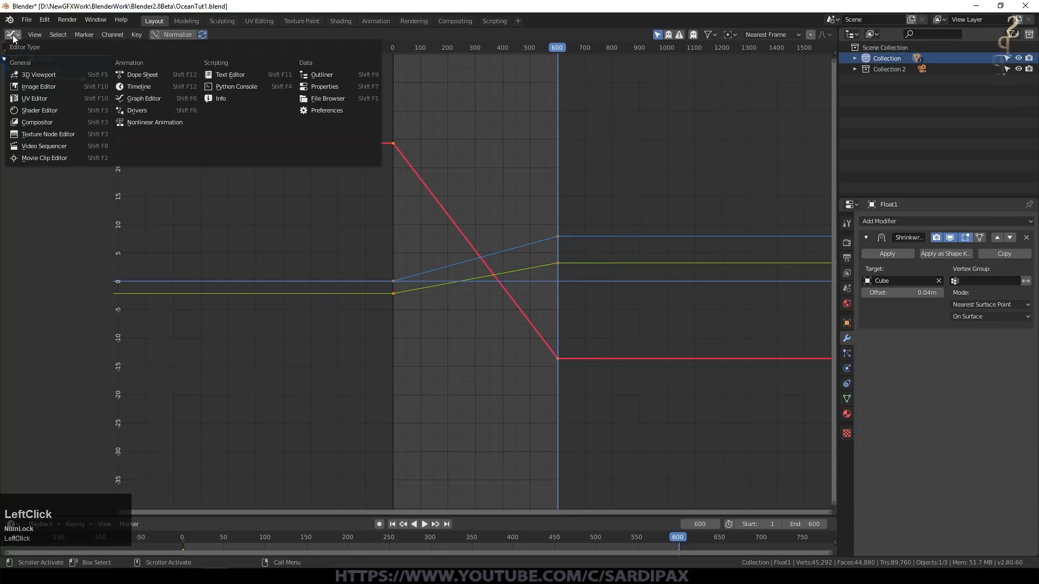
pyautogui.click(34, 72)
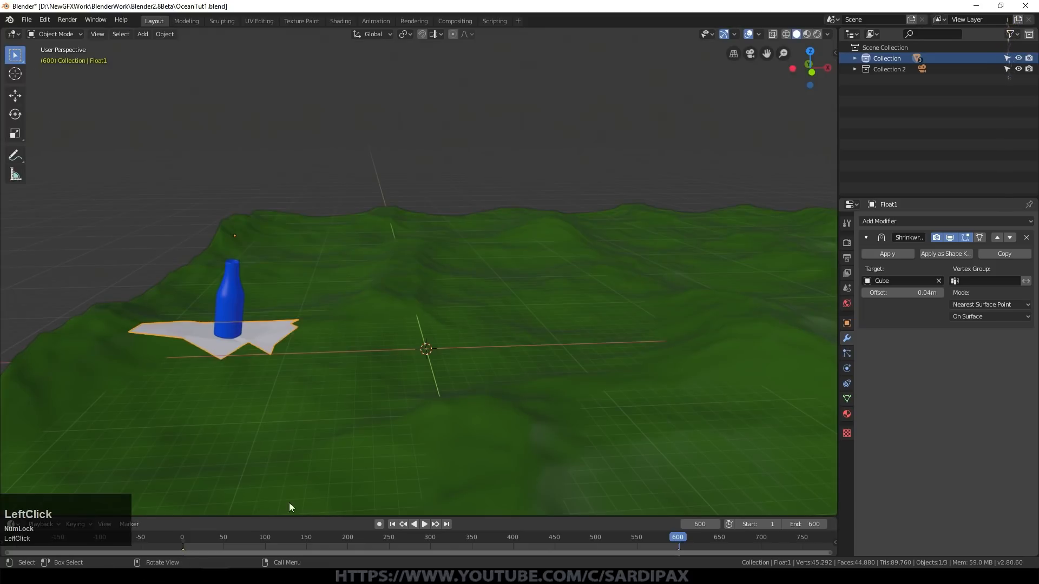
# - Play the animation from frame 1 to check the bottle's drift at constant speed, and return to frame 1
pyautogui.click(392, 524)
pyautogui.click(424, 524)
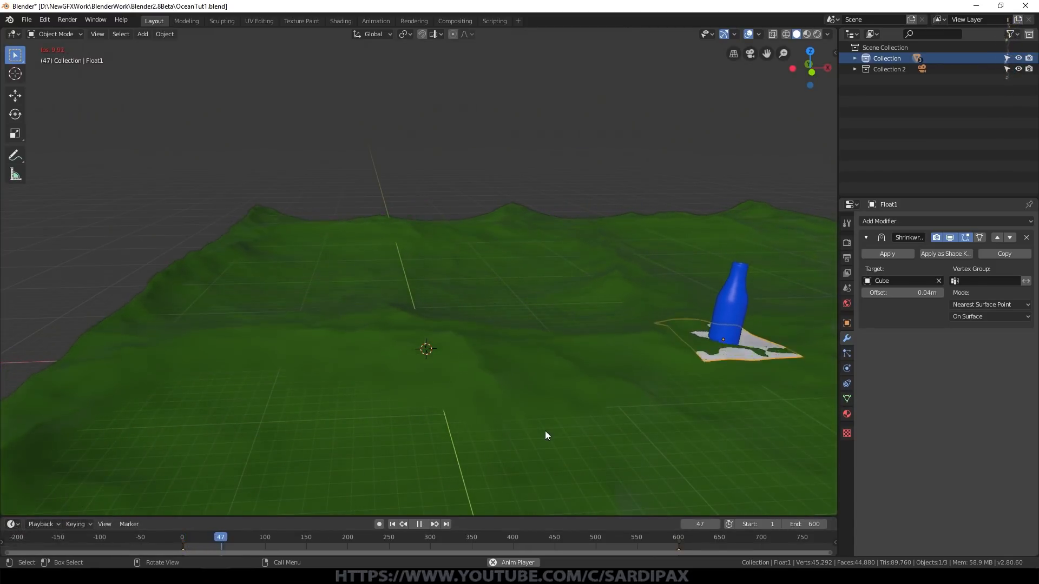
pyautogui.scroll(3, 556, 404)
pyautogui.keyDown('shift'); pyautogui.moveTo(631, 419); pyautogui.dragTo(561, 421, button='middle'); pyautogui.keyUp('shift')
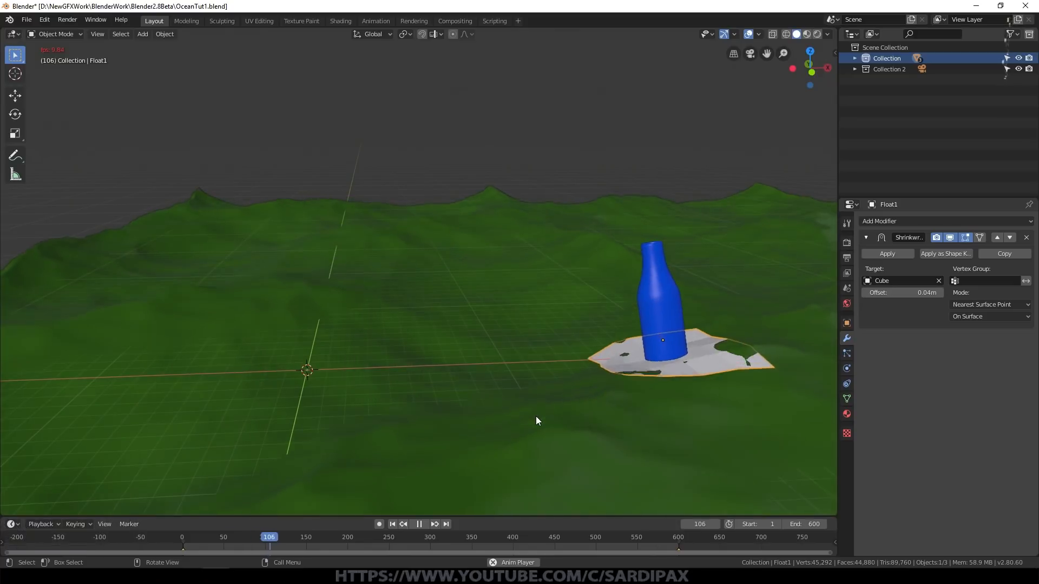
pyautogui.click(420, 523)
pyautogui.click(394, 524)
# - Lower the Bottle's whole mesh in Edit Mode, moving it about -0.199 m in X, -0.382 m in Y and -1.64 m in Z
pyautogui.click(782, 368)
pyautogui.press('KP_Decimal')
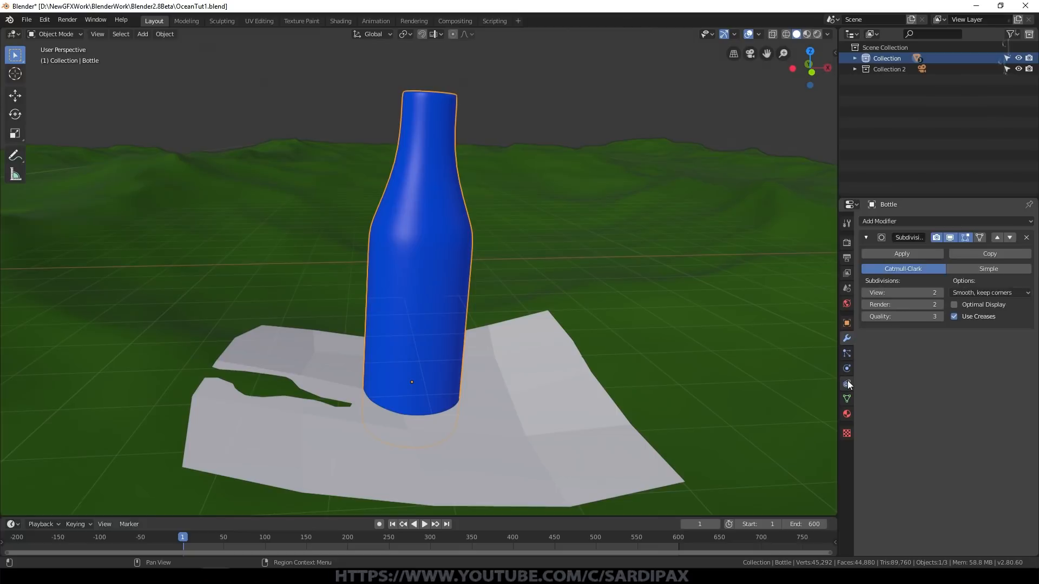
pyautogui.click(847, 383)
pyautogui.press('Tab')
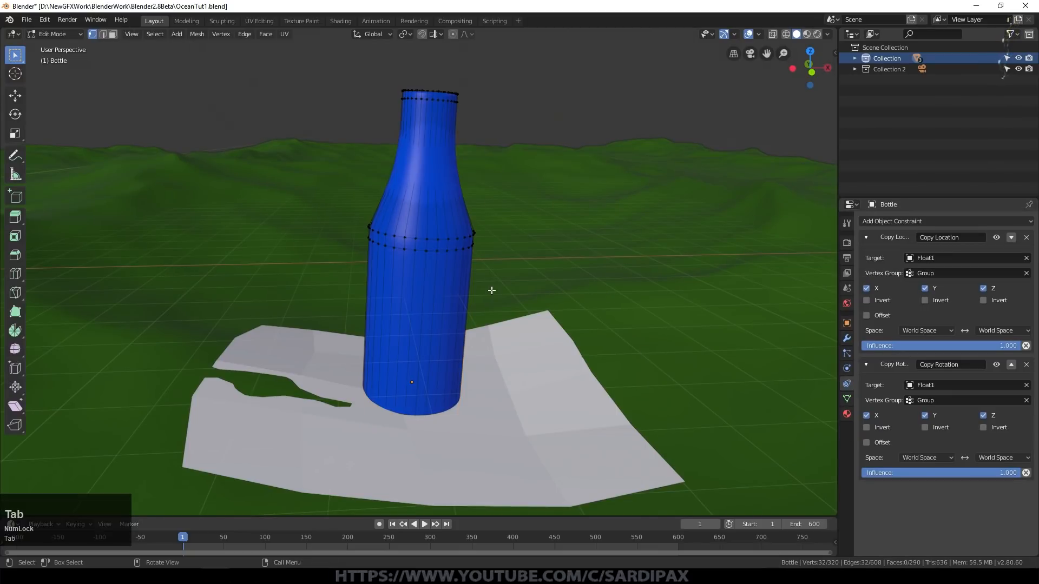
pyautogui.press('a')
pyautogui.press('a')
pyautogui.press('a')
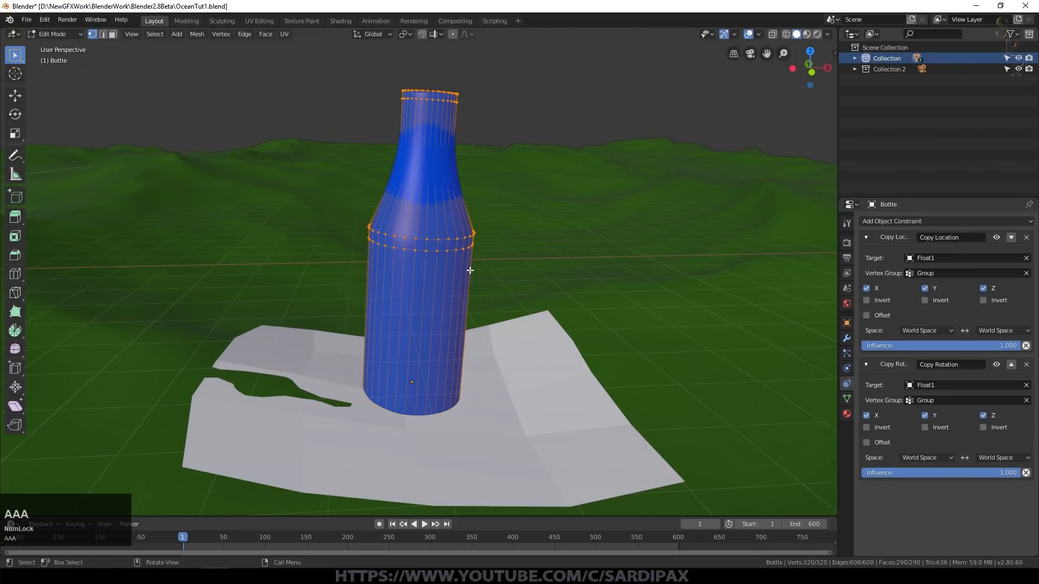
pyautogui.press('g')
pyautogui.click(407, 387)
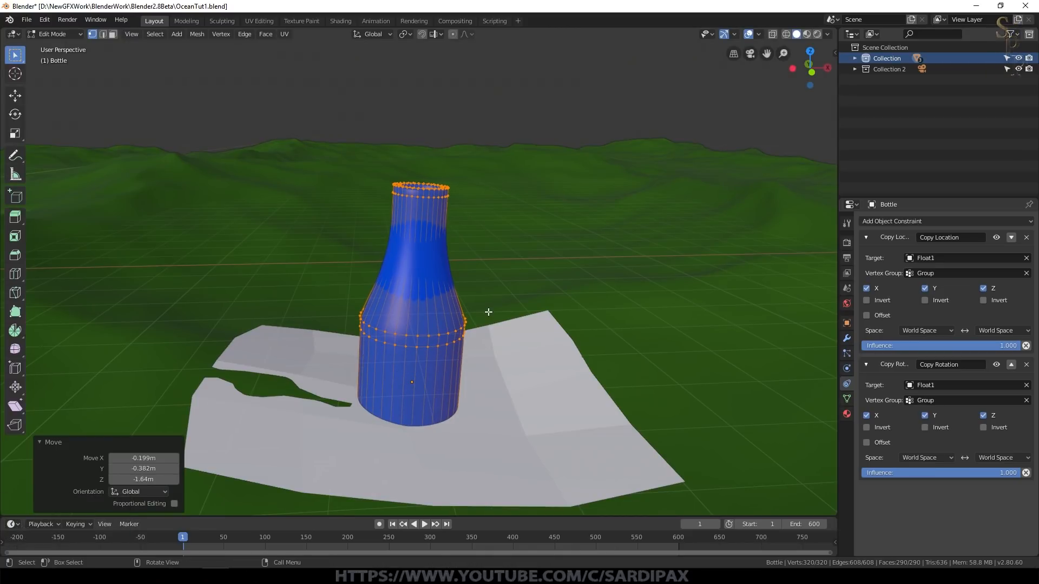
# - Tilt the bottle's mesh about 22.6° in the view plane and return to Object Mode
pyautogui.press('r')
pyautogui.click(528, 390)
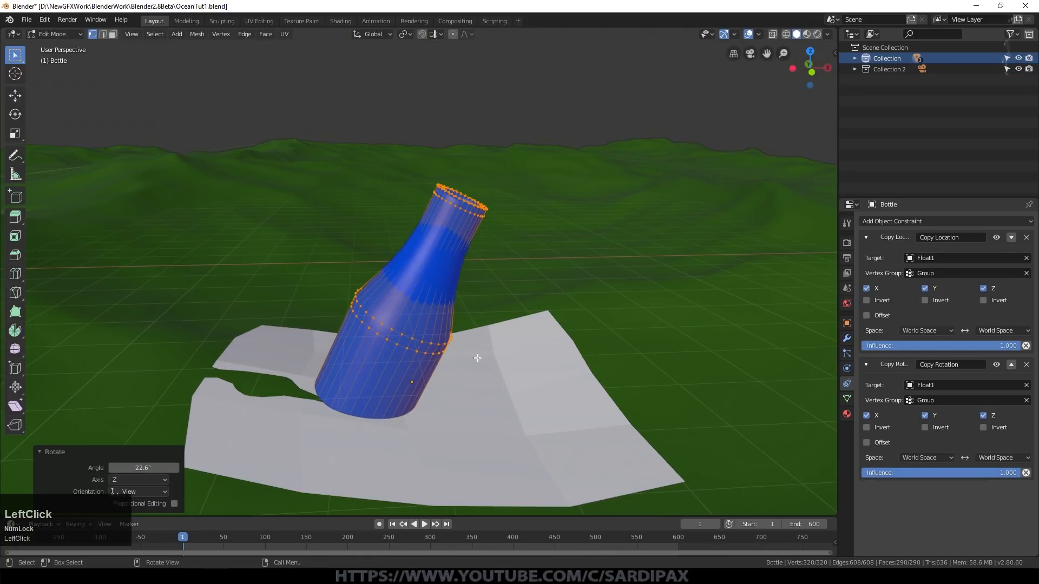
pyautogui.press('Tab')
# - Play the animation to check how the tilted bottle floats, and go back to frame 1
pyautogui.click(424, 524)
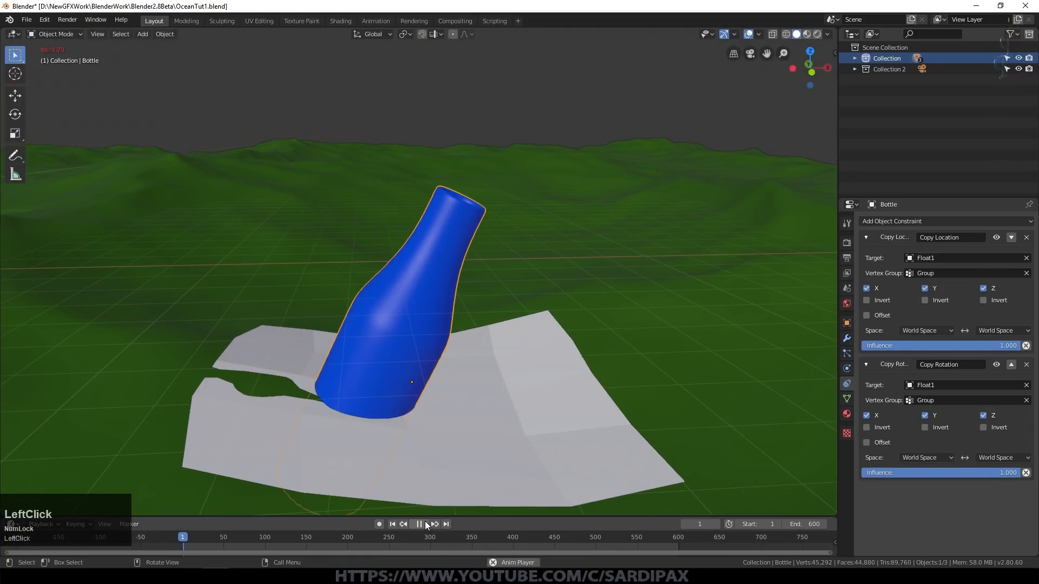
pyautogui.scroll(-5, 447, 359)
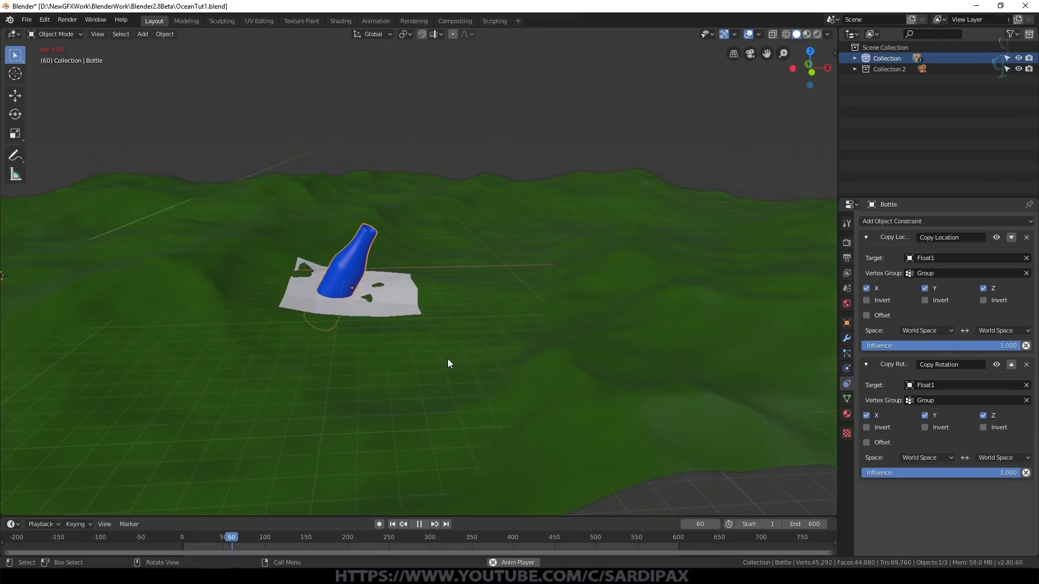
pyautogui.click(419, 524)
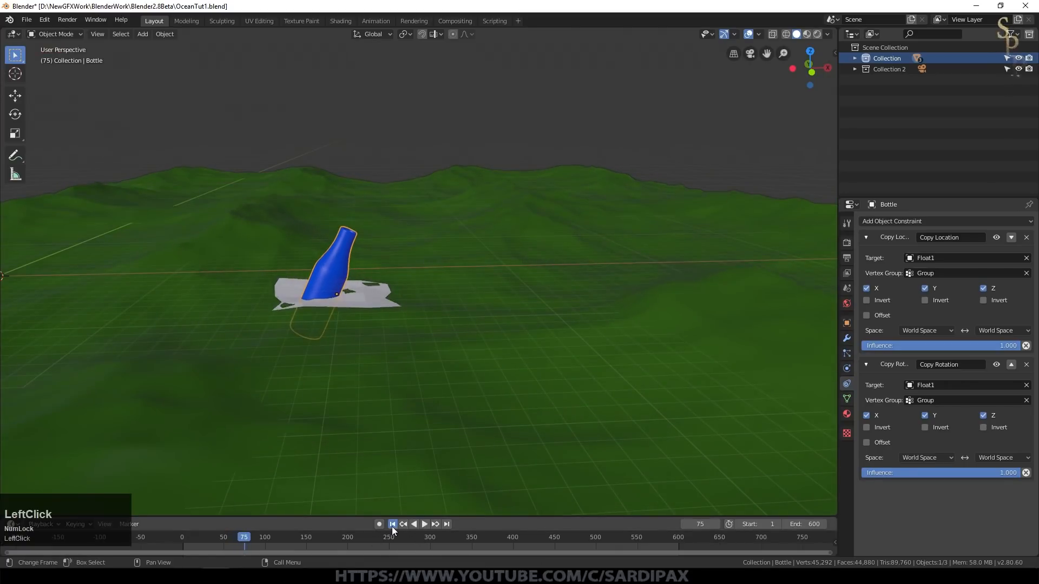
pyautogui.click(393, 525)
# - Move the Float1 plane into a new collection named Control
pyautogui.click(463, 307)
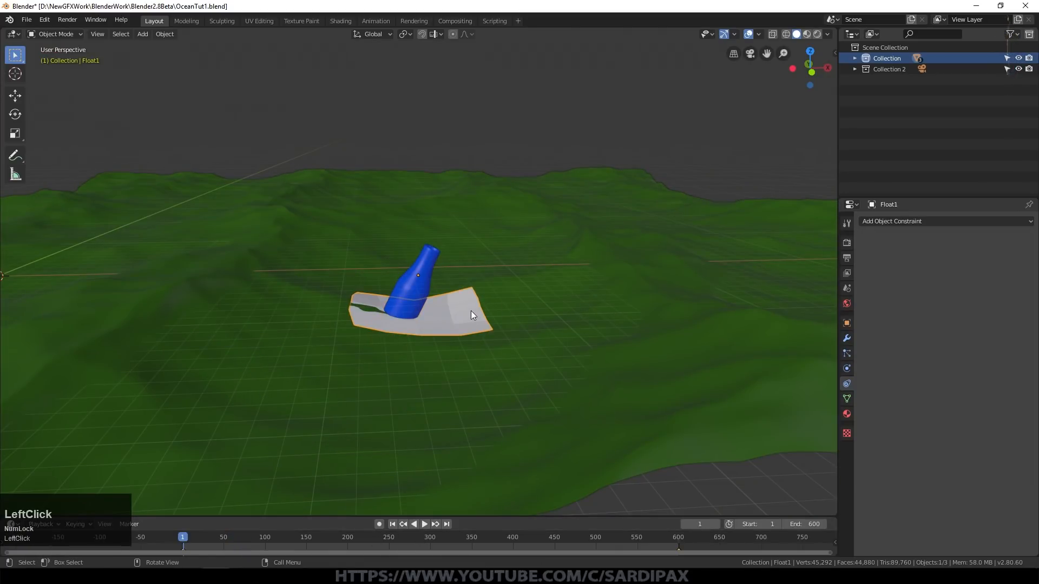
pyautogui.press('m')
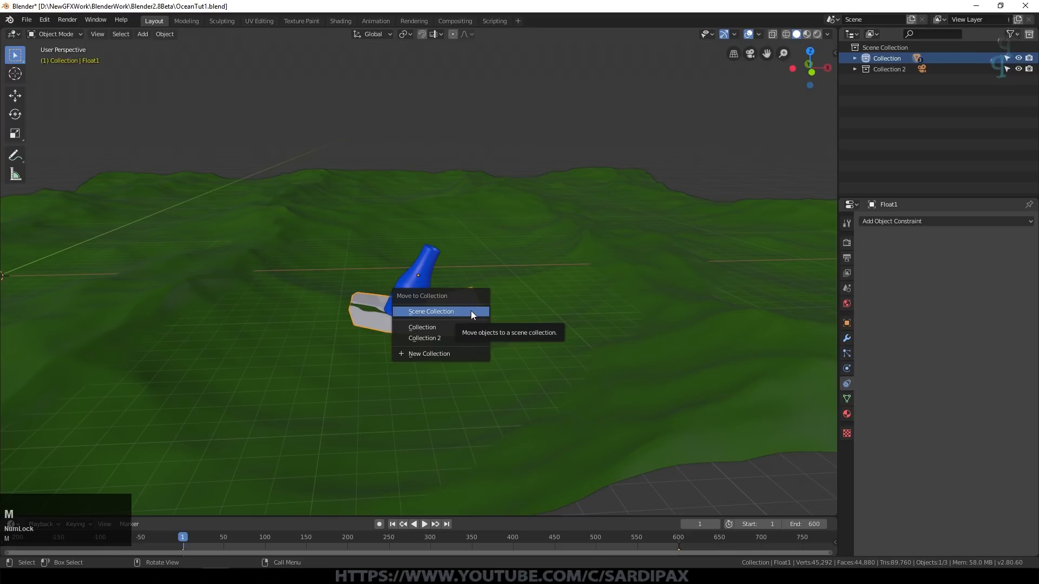
pyautogui.click(436, 352)
pyautogui.write('Control')
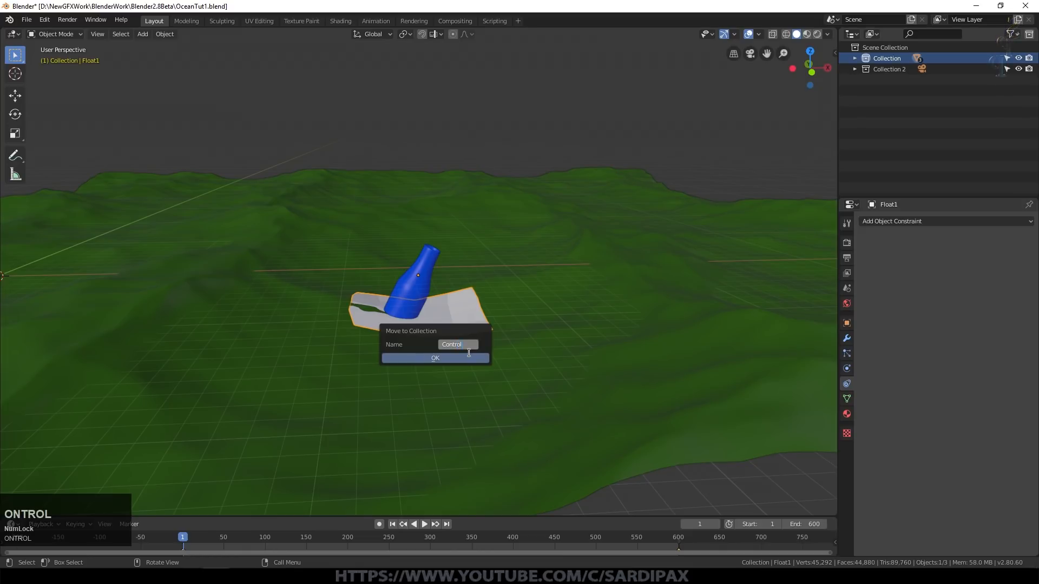
pyautogui.click(468, 356)
# - Hide the Control collection in the viewport and exclude it from renders
pyautogui.click(1018, 80)
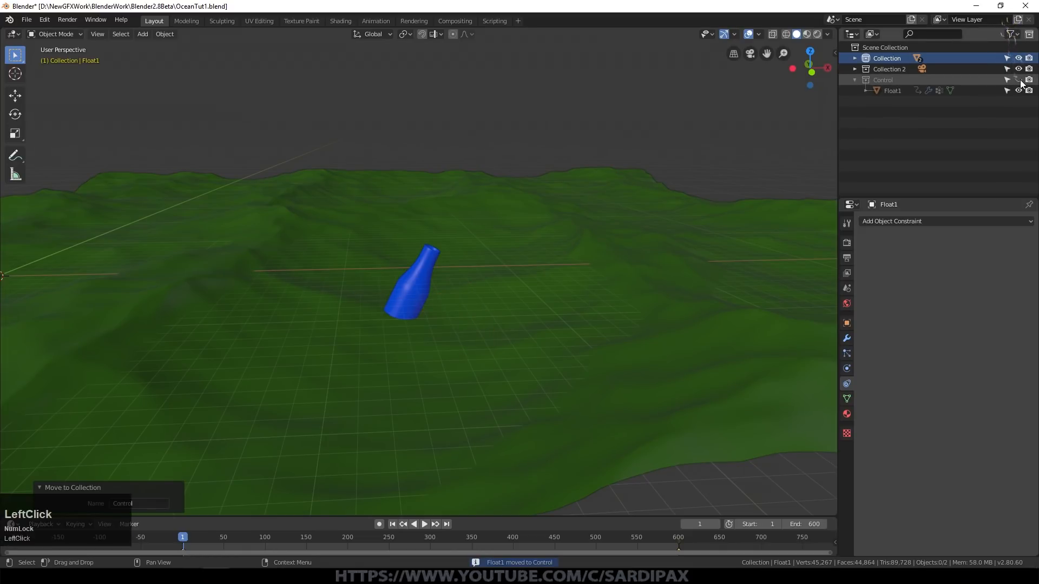
pyautogui.click(1020, 81)
pyautogui.click(1020, 81)
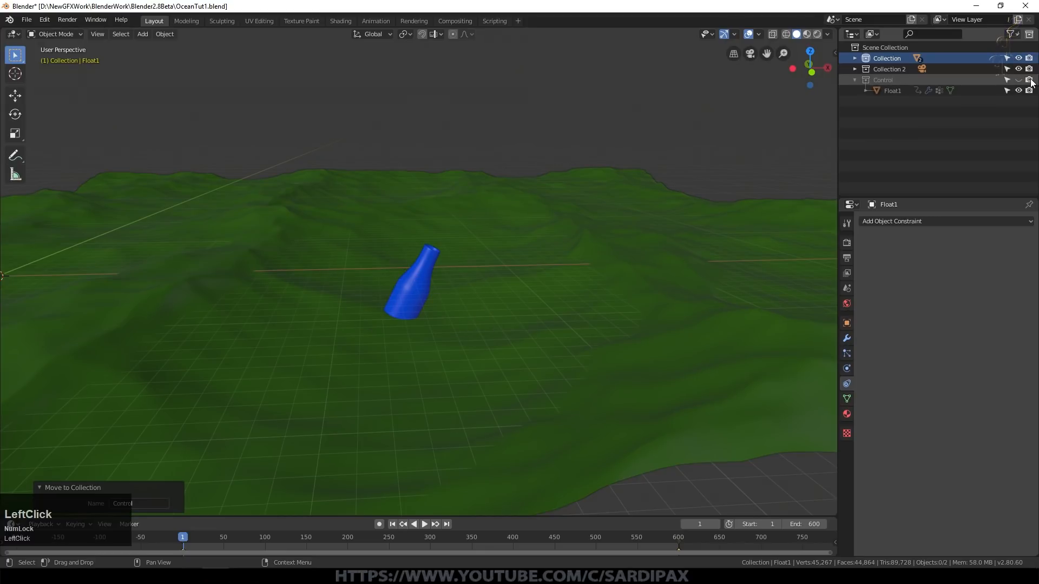
# - Preview the animation with the control plane hidden, viewing the bottle from a higher angle, and rewind to frame 1
pyautogui.click(424, 523)
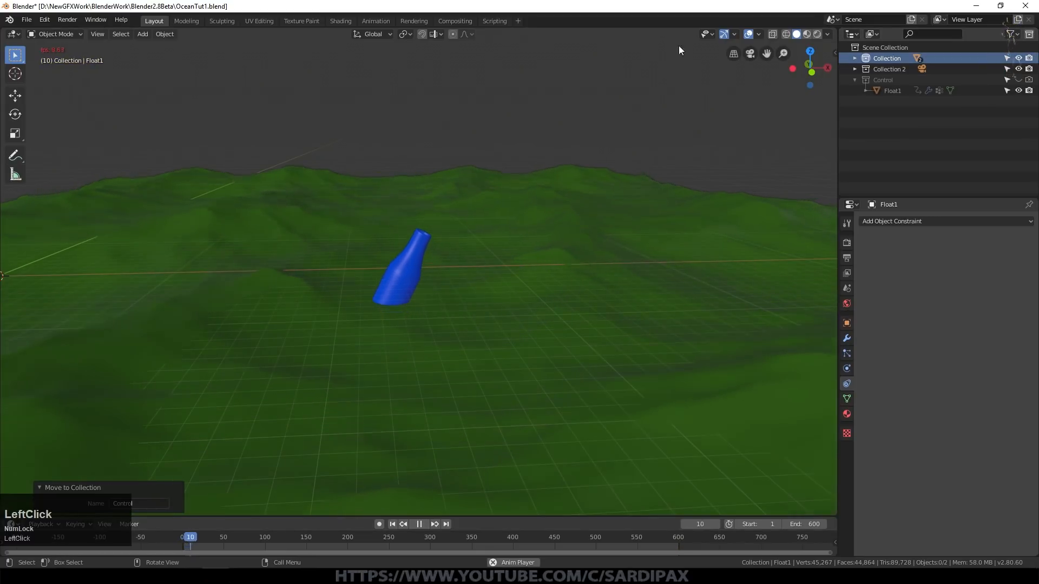
pyautogui.moveTo(404, 267); pyautogui.dragTo(470, 379, button='middle')
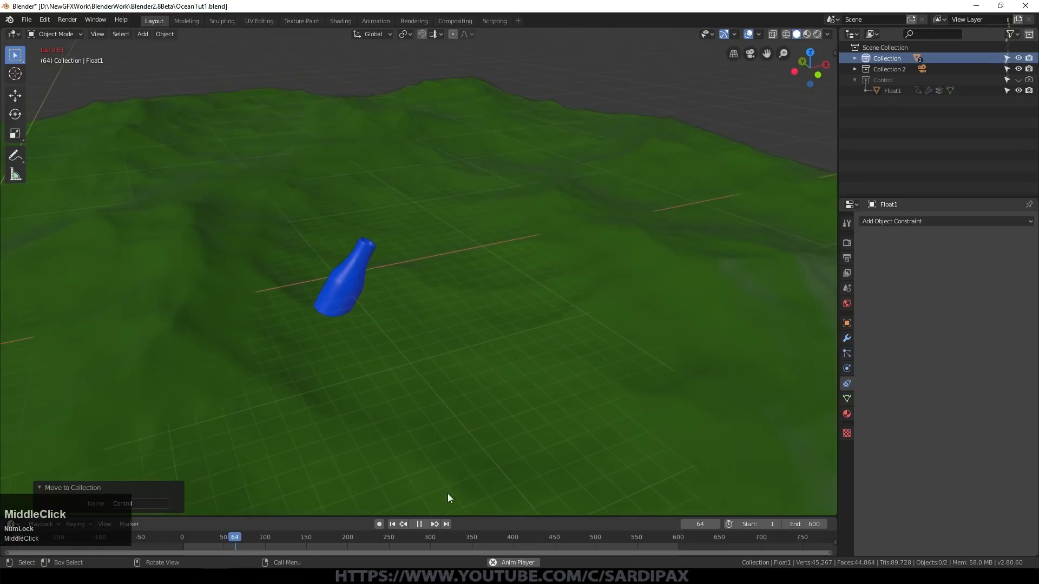
pyautogui.click(418, 524)
pyautogui.click(393, 524)
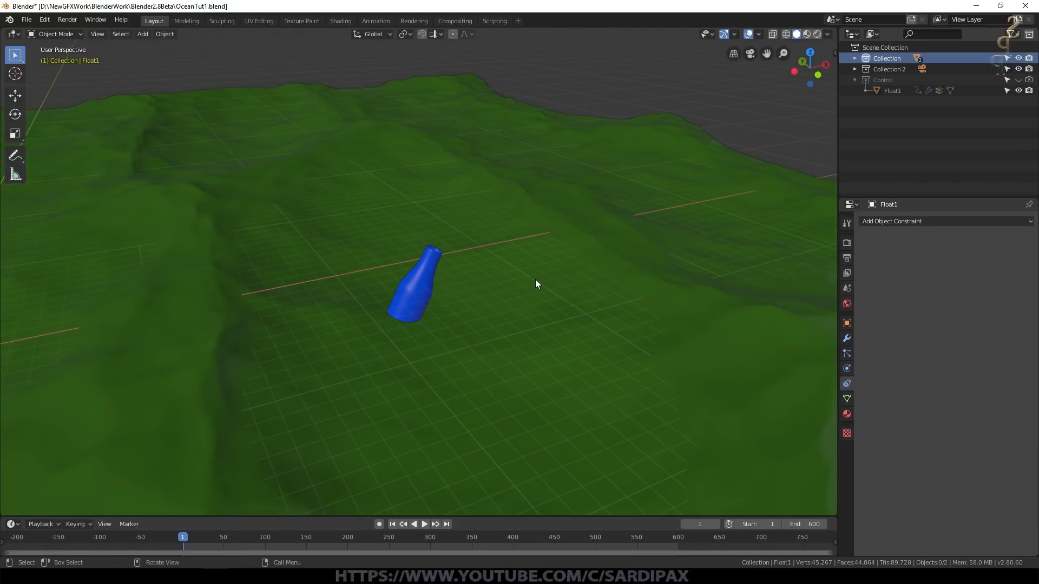
# - Enable nodes for the World, use a Sky Texture as the background color, and adjust its sun direction
pyautogui.click(847, 303)
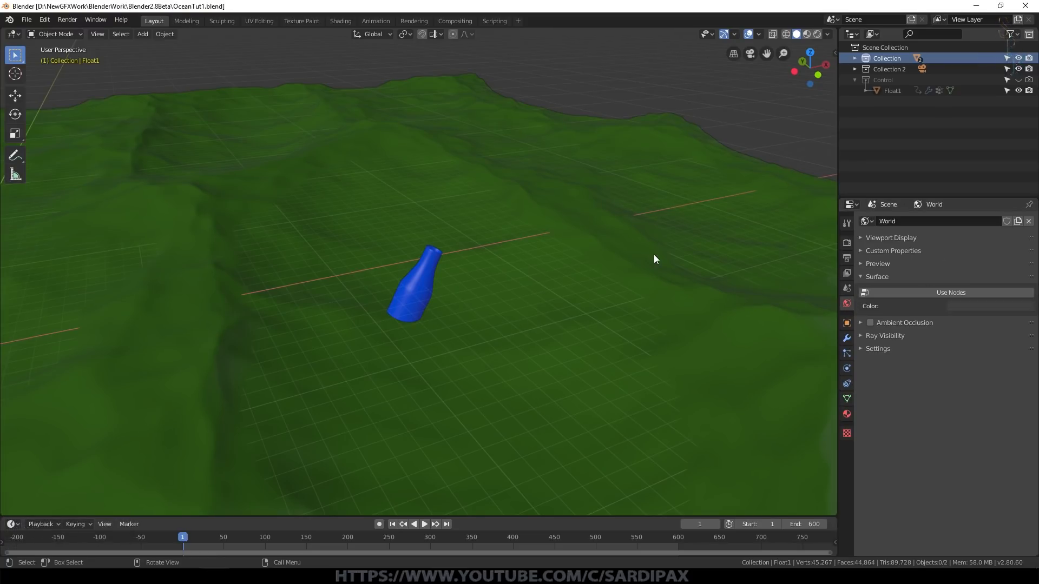
pyautogui.click(949, 291)
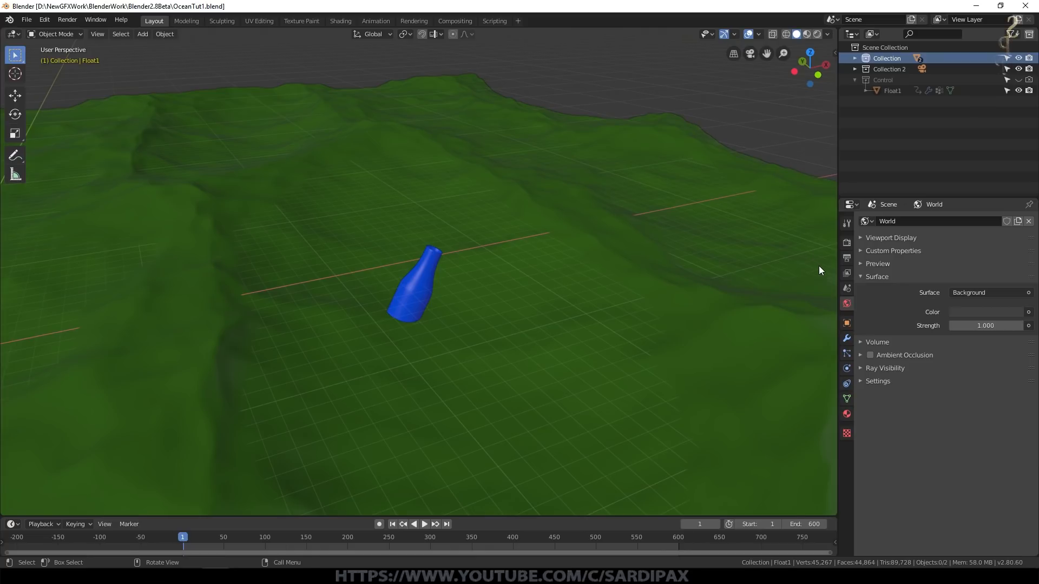
pyautogui.click(1028, 312)
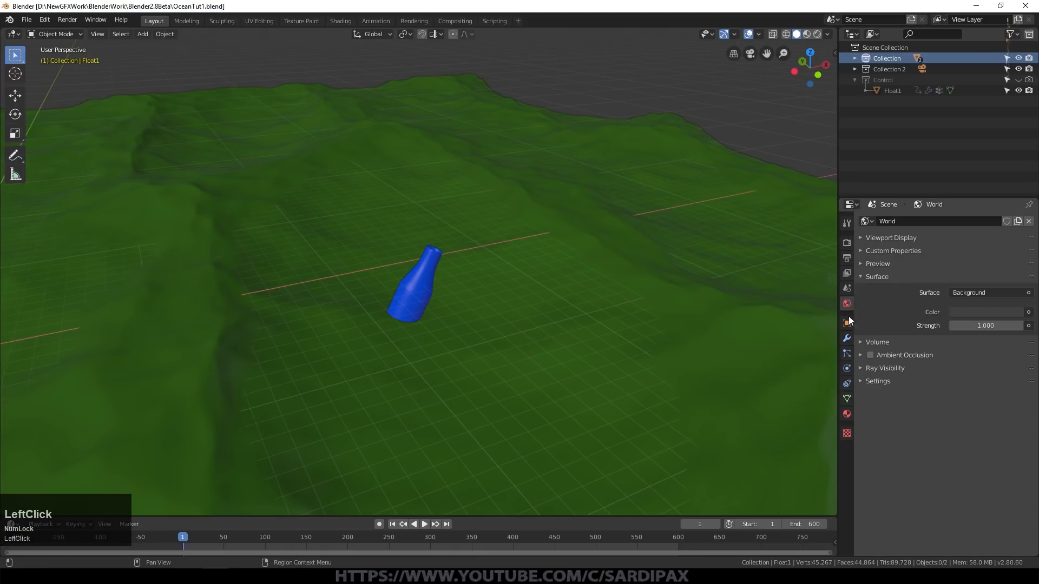
pyautogui.click(1028, 313)
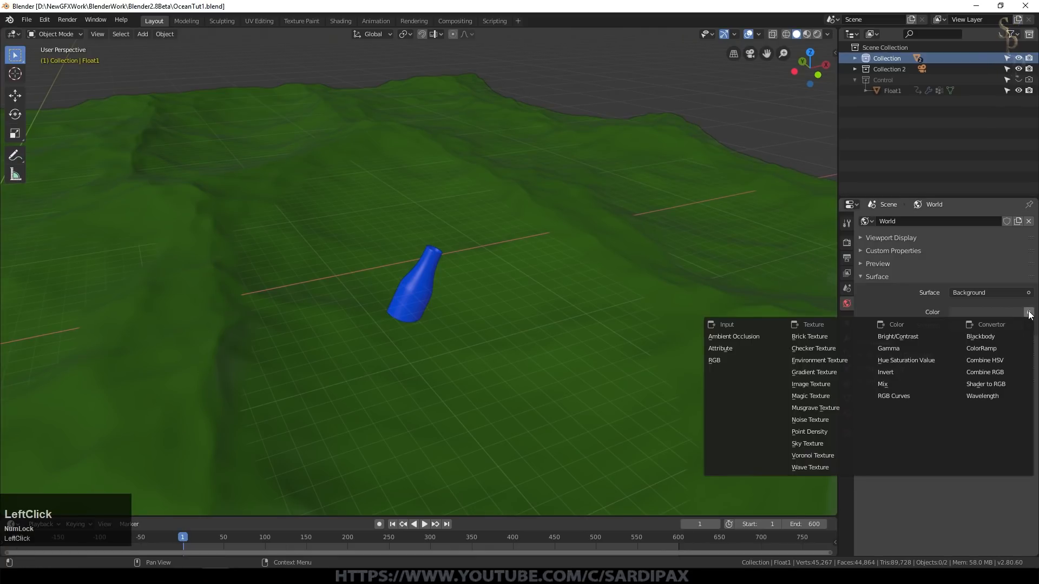
pyautogui.click(817, 443)
pyautogui.moveTo(989, 350)
pyautogui.mouseDown()
pyautogui.moveTo(956, 279)
pyautogui.moveTo(870, 374)
pyautogui.moveTo(1001, 354)
pyautogui.mouseUp()
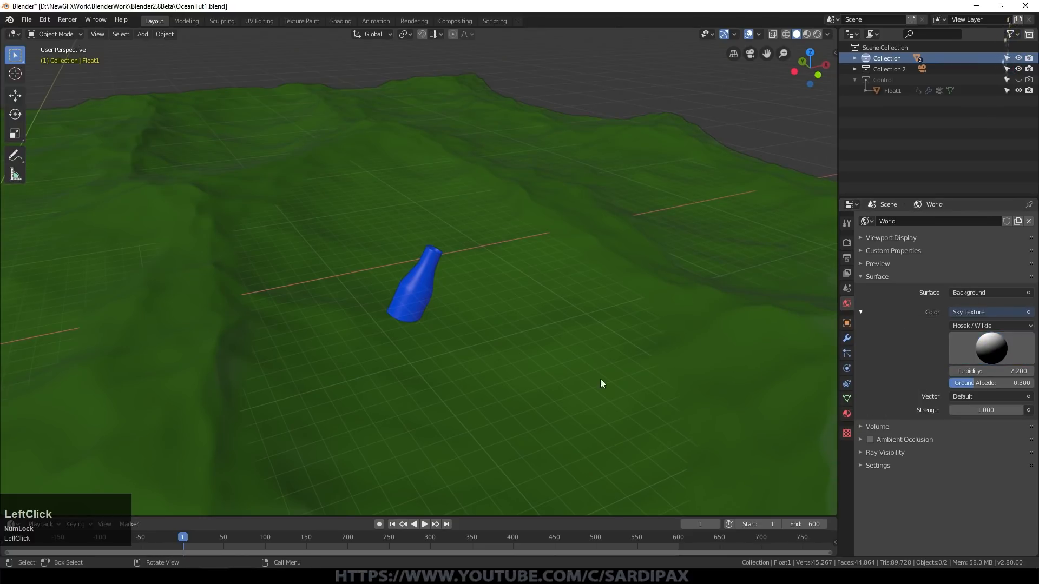
# - Add a Sun light and move it above the ocean, towards one side of the surface
pyautogui.moveTo(600, 383); pyautogui.dragTo(557, 349, button='middle')
pyautogui.hotkey('shift', 'a')
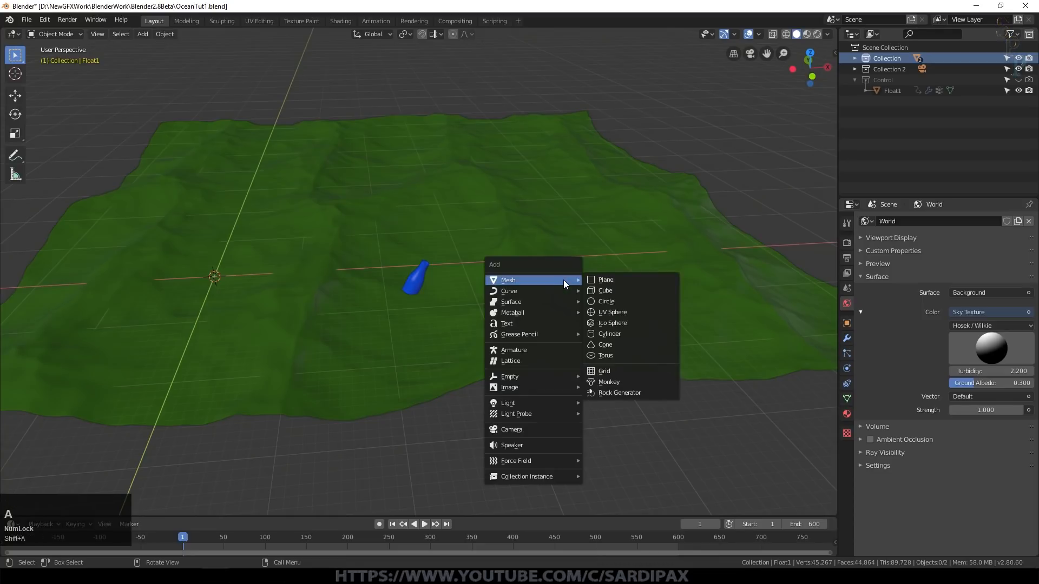
pyautogui.moveTo(534, 414)
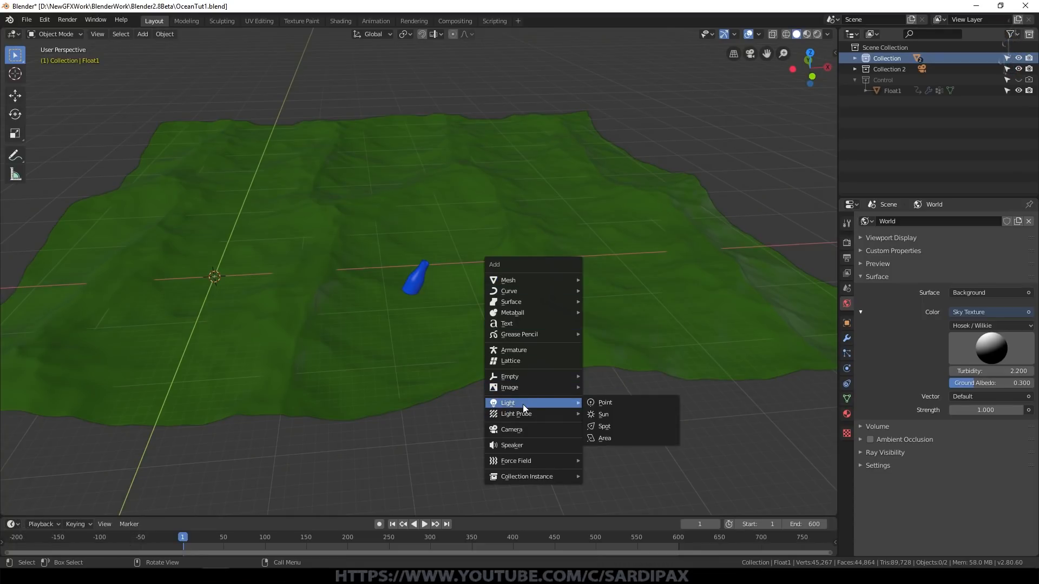
pyautogui.click(608, 410)
pyautogui.scroll(-4, 508, 341)
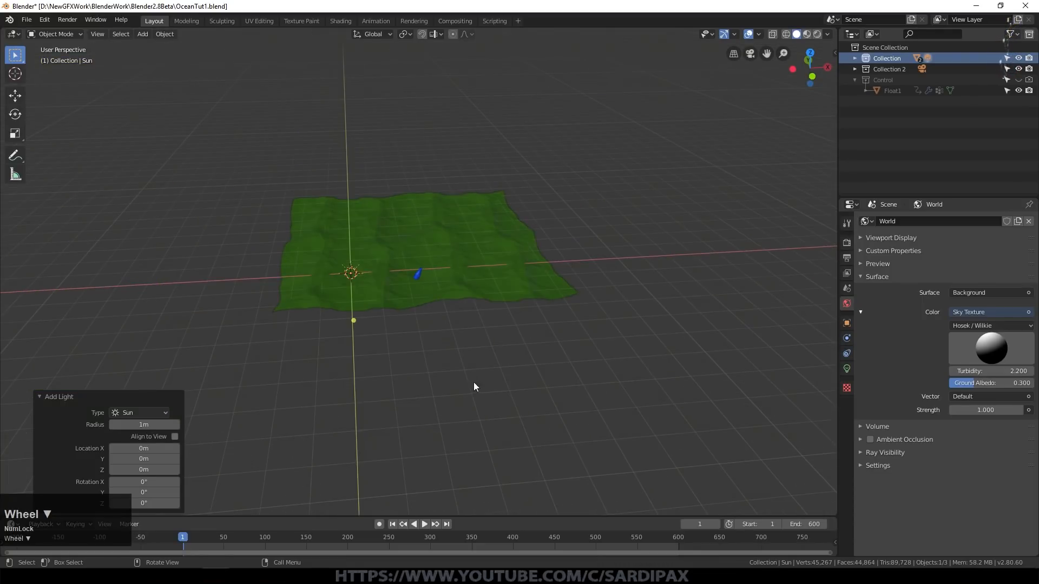
pyautogui.press('g')
pyautogui.click(643, 264)
# - Scale the Sun light by about 2.743 and rotate it about 67.3° in a side view to slant its direction
pyautogui.moveTo(596, 310); pyautogui.dragTo(492, 311, button='middle')
pyautogui.press('s')
pyautogui.click(65, 396)
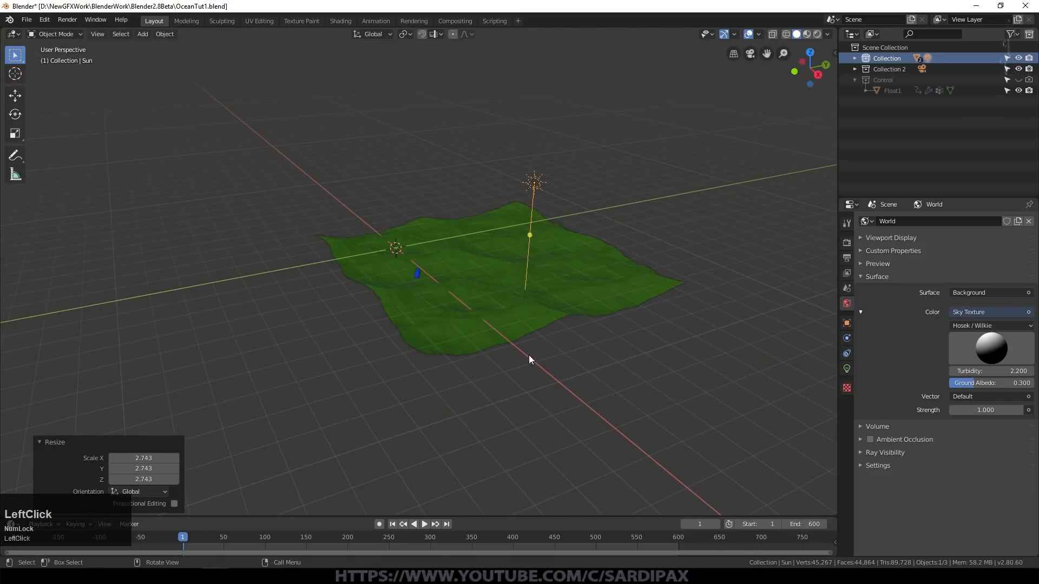
pyautogui.press('r')
pyautogui.click(204, 340)
pyautogui.moveTo(366, 274); pyautogui.dragTo(472, 305, button='middle')
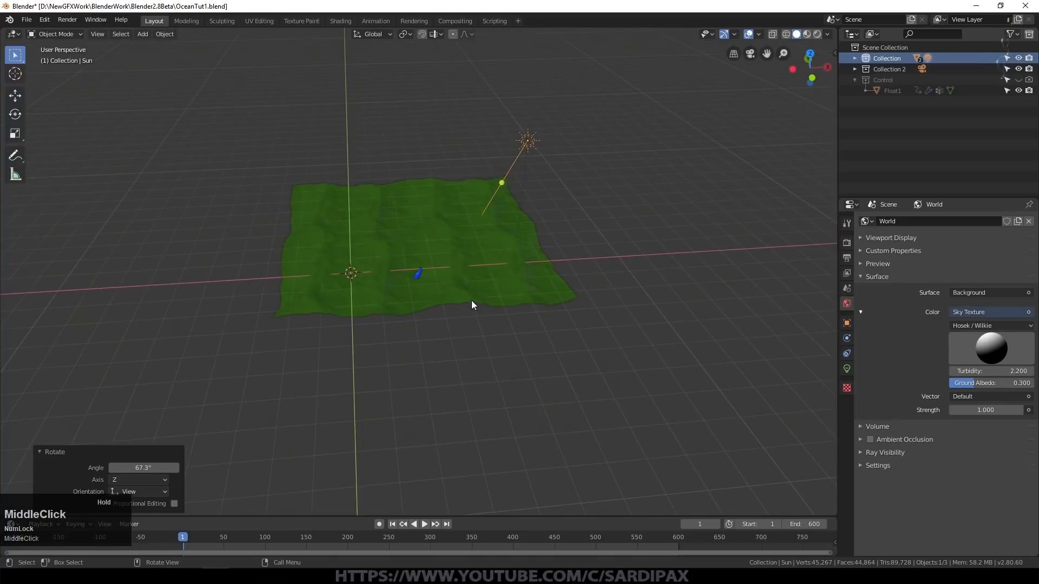
# - Set the Sun light's emission color to a pale warm yellow
pyautogui.click(845, 369)
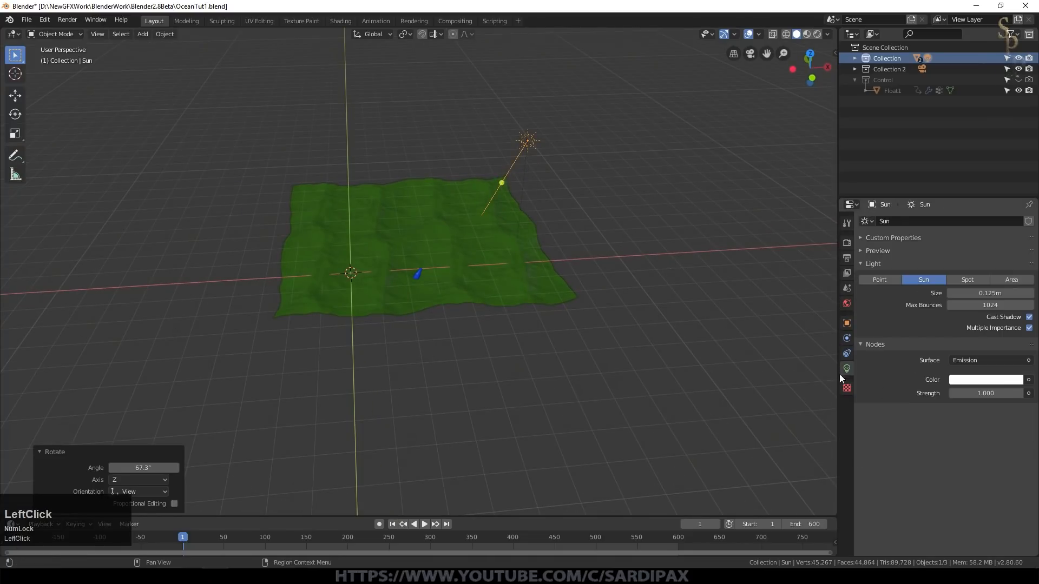
pyautogui.click(968, 380)
pyautogui.click(960, 272)
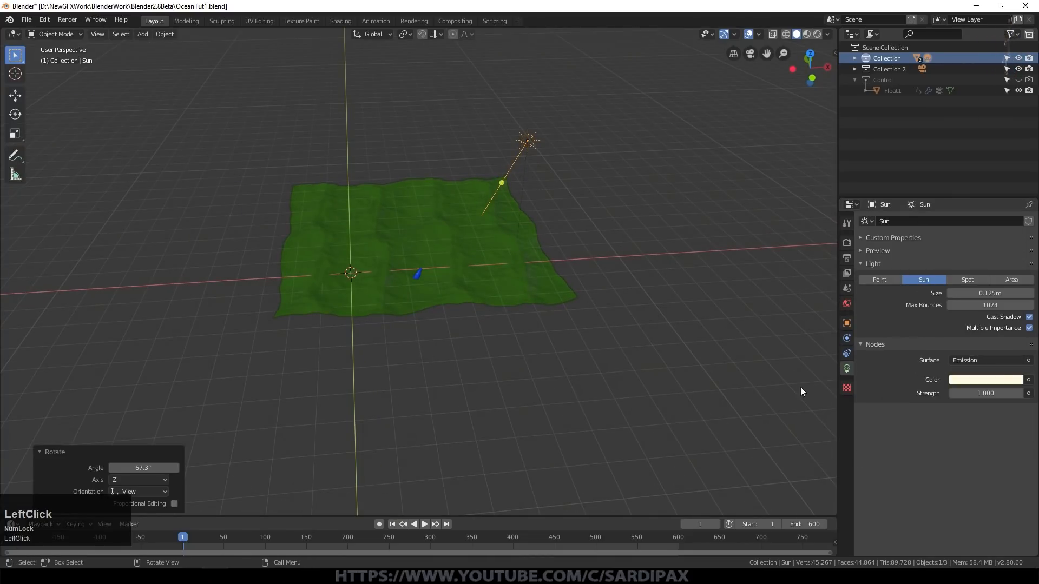
# - Set the Sun light's strength to 5 and its size to 0.01 m
pyautogui.write('5')
pyautogui.press('KP_Enter')
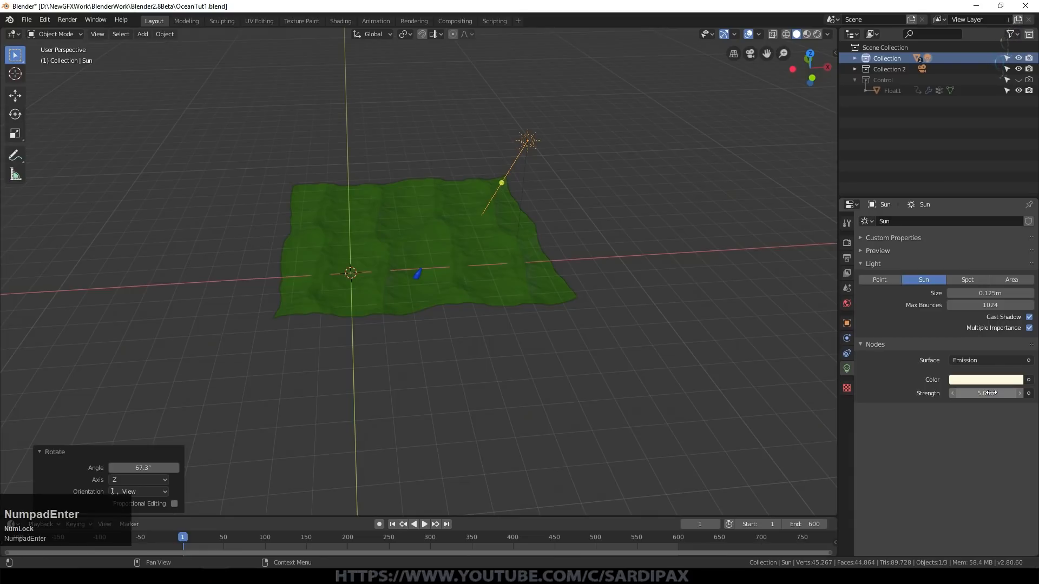
pyautogui.click(976, 293)
pyautogui.write('.')
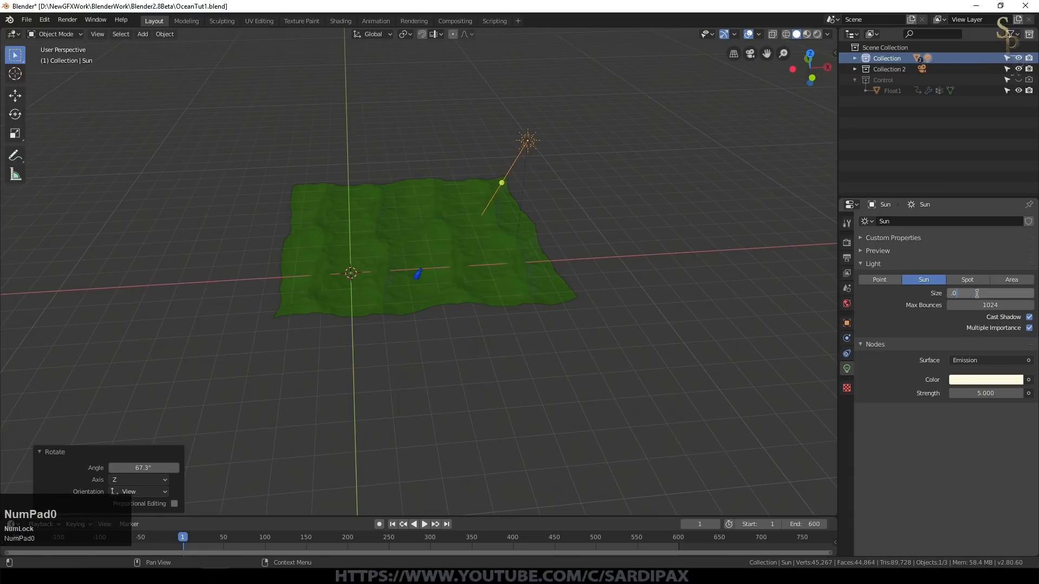
pyautogui.write('01')
pyautogui.press('KP_Enter')
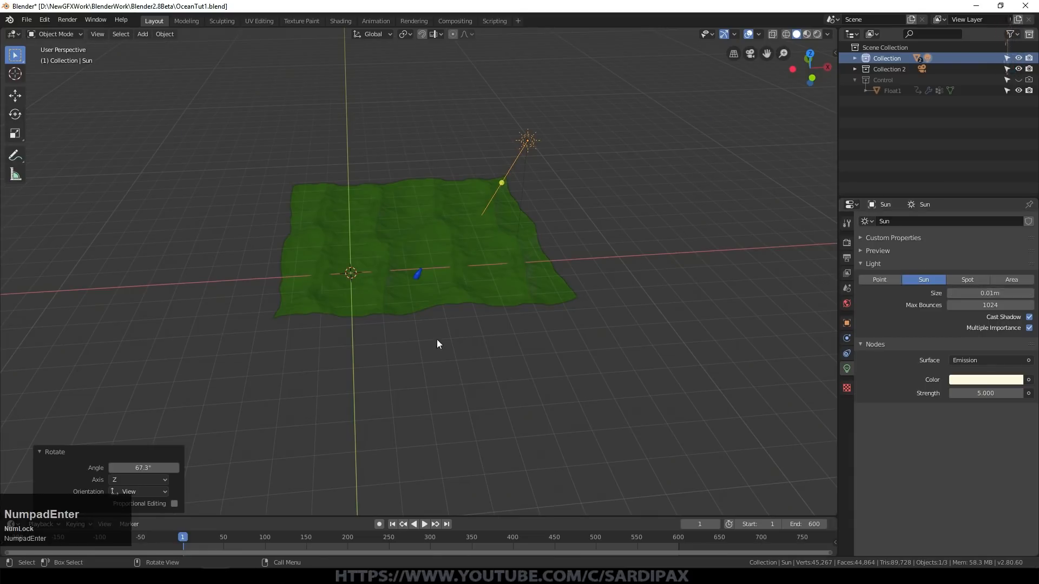
# - Save the file, split the 3D view in two, and show the bottle area in rendered shading in the lower view
pyautogui.scroll(5, 438, 343)
pyautogui.hotkey('ctrl', 's')
pyautogui.click(818, 34)
pyautogui.moveTo(427, 281)
pyautogui.mouseDown(button='middle')
pyautogui.moveTo(432, 301)
pyautogui.moveTo(519, 271)
pyautogui.mouseUp(button='middle')
pyautogui.keyDown('shift'); pyautogui.moveTo(573, 216); pyautogui.dragTo(664, 188, button='middle'); pyautogui.keyUp('shift')
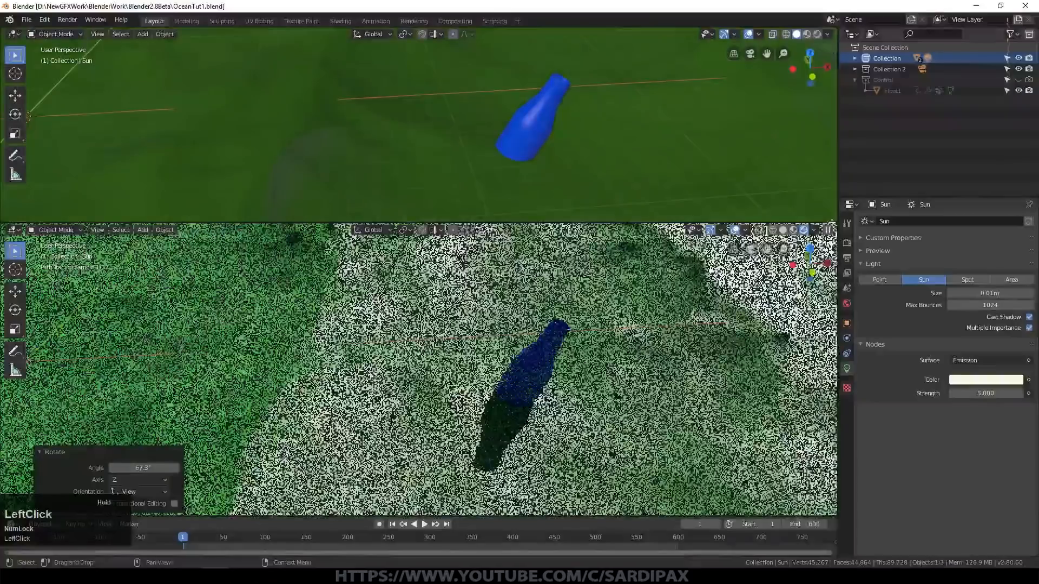
# - Turn the upper view into a Shader Editor and select the ocean surface to display its Ocean material nodes
pyautogui.click(13, 34)
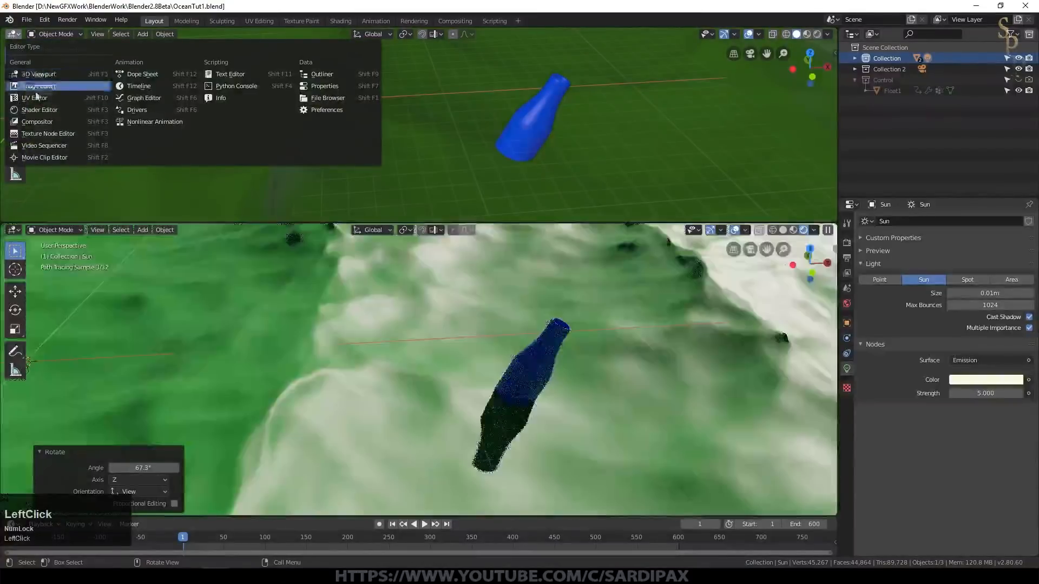
pyautogui.click(40, 109)
pyautogui.click(640, 351)
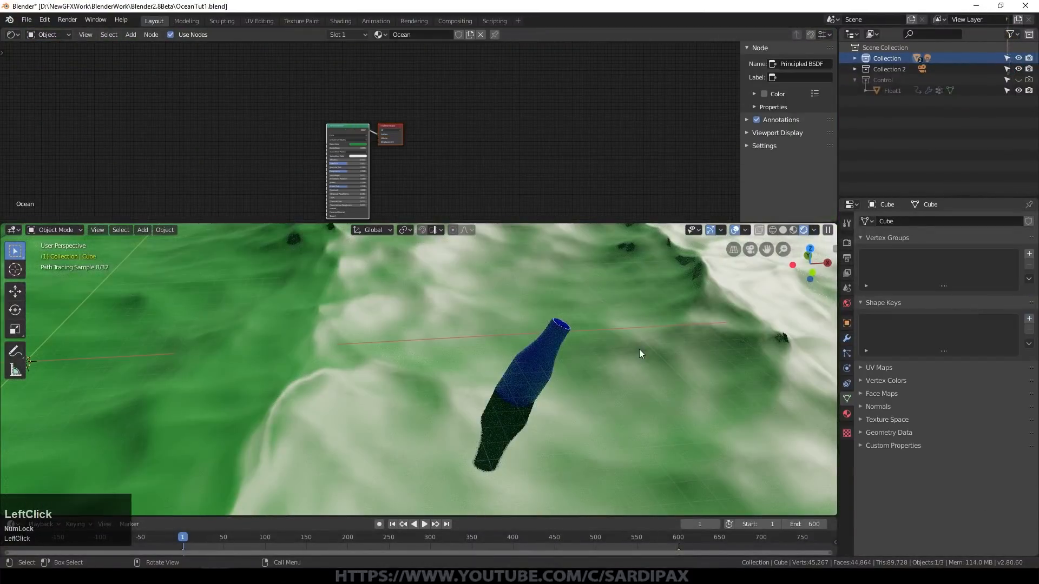
pyautogui.scroll(4, 515, 171)
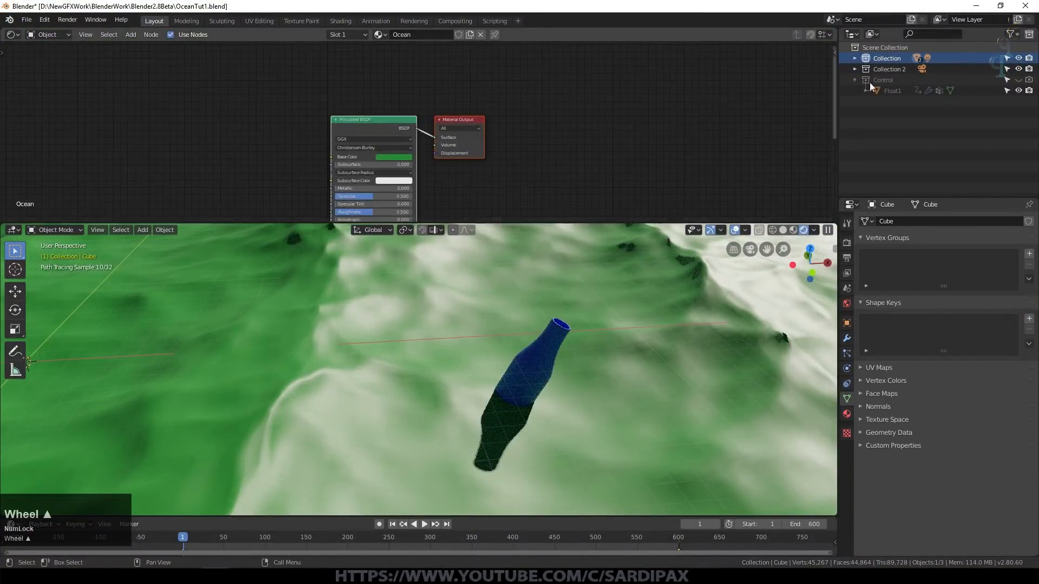
pyautogui.moveTo(528, 203); pyautogui.dragTo(564, 162, button='middle')
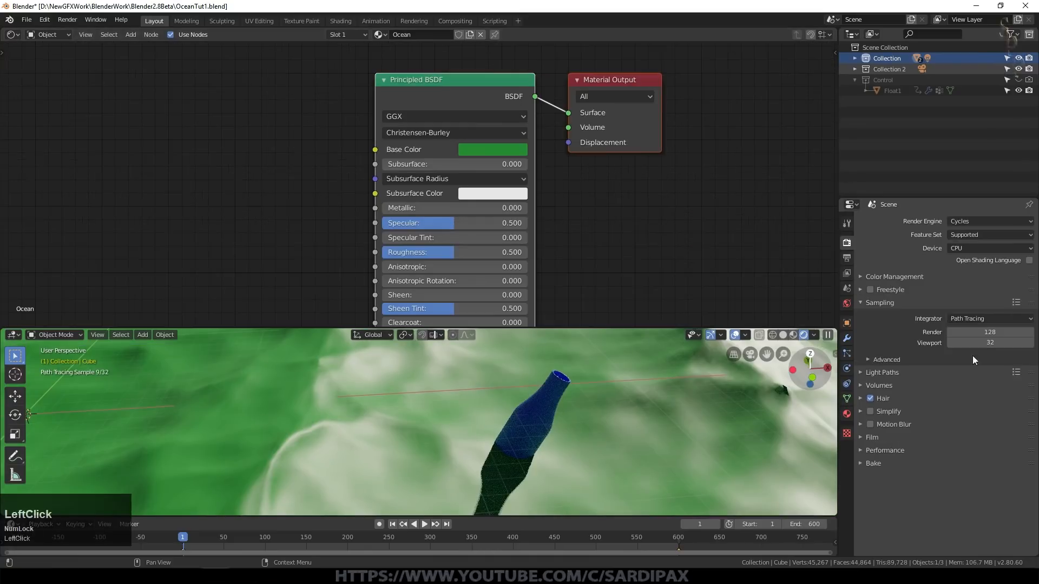
# - Set the Cycles sampling to 10 viewport samples and 60 render samples
pyautogui.click(983, 345)
pyautogui.write('10')
pyautogui.press('KP_Enter')
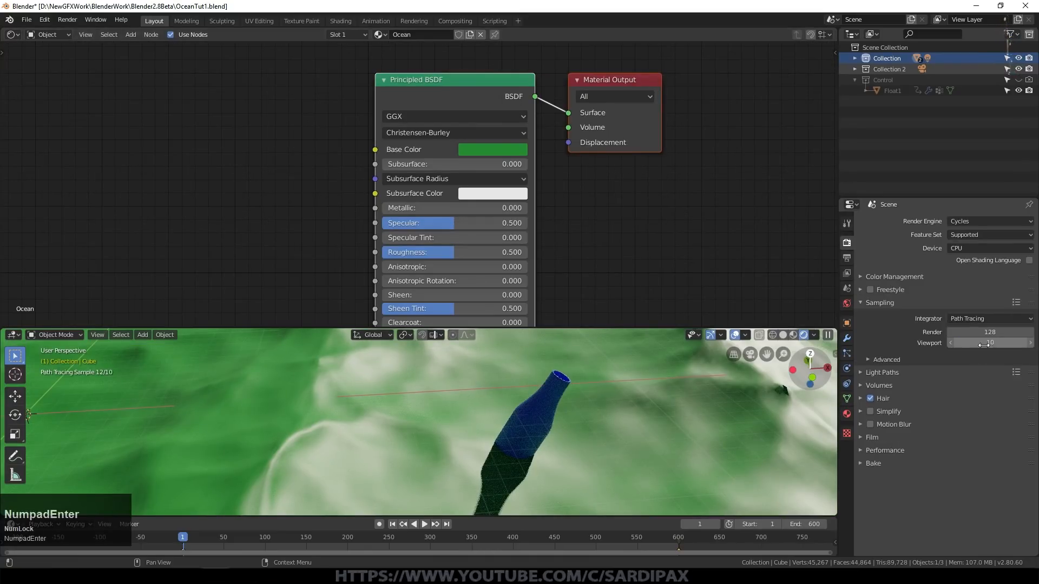
pyautogui.click(984, 332)
pyautogui.write('60')
pyautogui.press('KP_Enter')
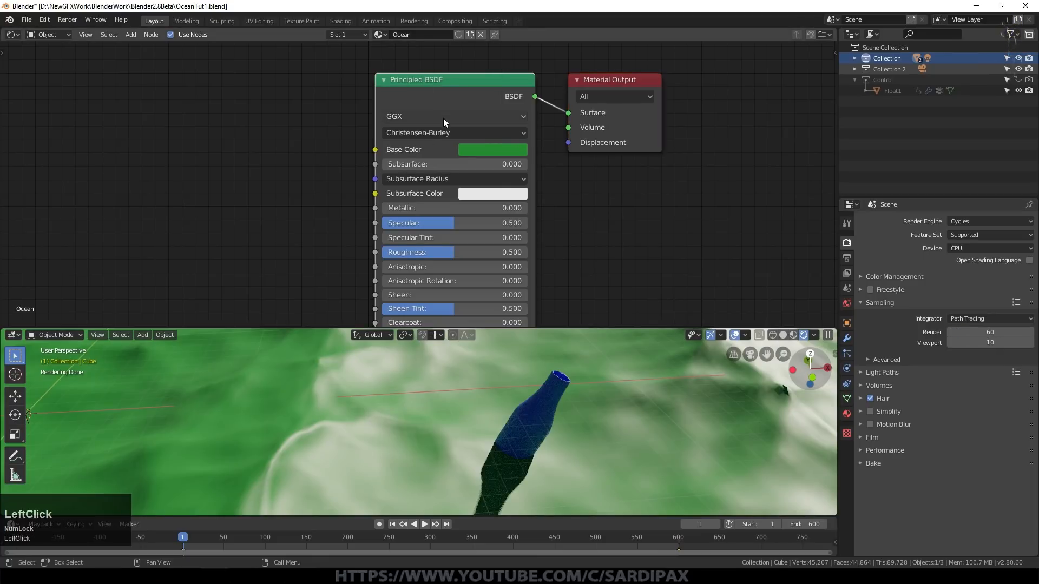
# - Change the Principled BSDF's base color to a blue-green and make space before the Material Output node
pyautogui.click(486, 148)
pyautogui.click(506, 185)
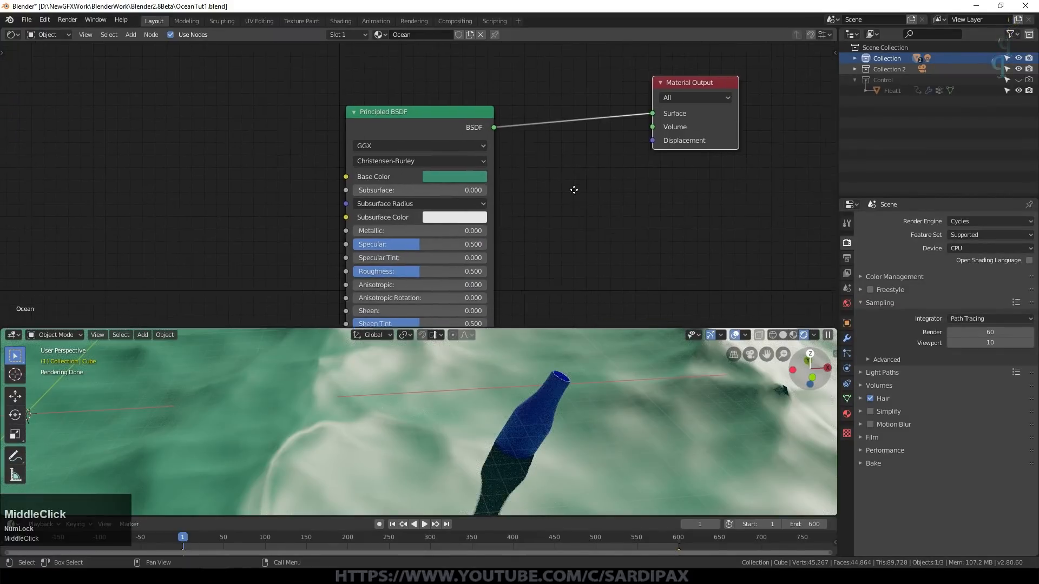
pyautogui.moveTo(575, 190); pyautogui.dragTo(525, 222, button='middle')
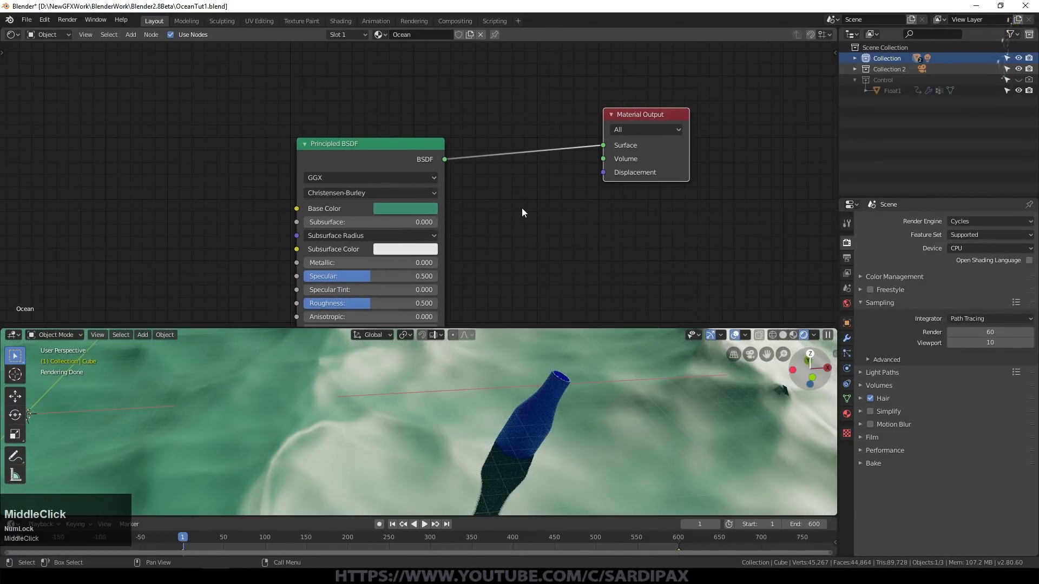
# - Set the Principled BSDF's subsurface color to a dark teal
pyautogui.click(403, 253)
pyautogui.click(404, 89)
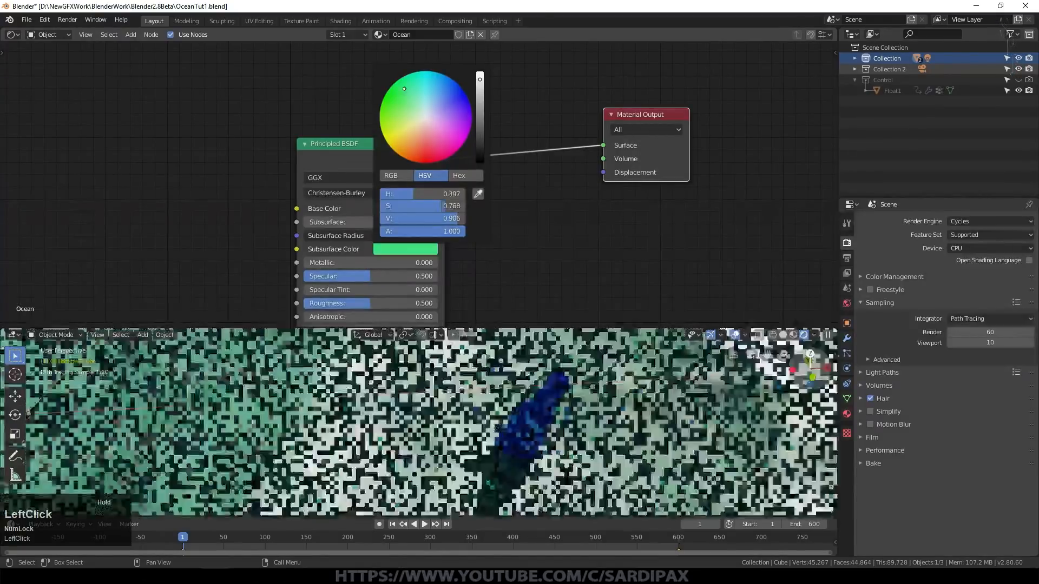
pyautogui.click(480, 127)
pyautogui.click(410, 84)
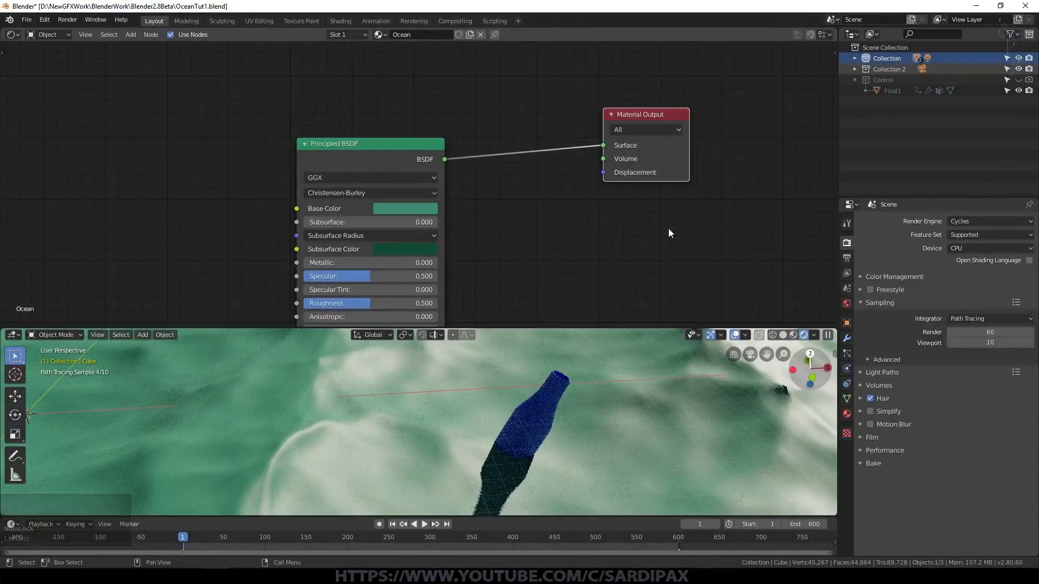
pyautogui.click(405, 249)
# - Set the ocean material's Subsurface to 0.36 and hide the overlays in the rendered viewport
pyautogui.click(401, 222)
pyautogui.write('.36')
pyautogui.press('KP_Enter')
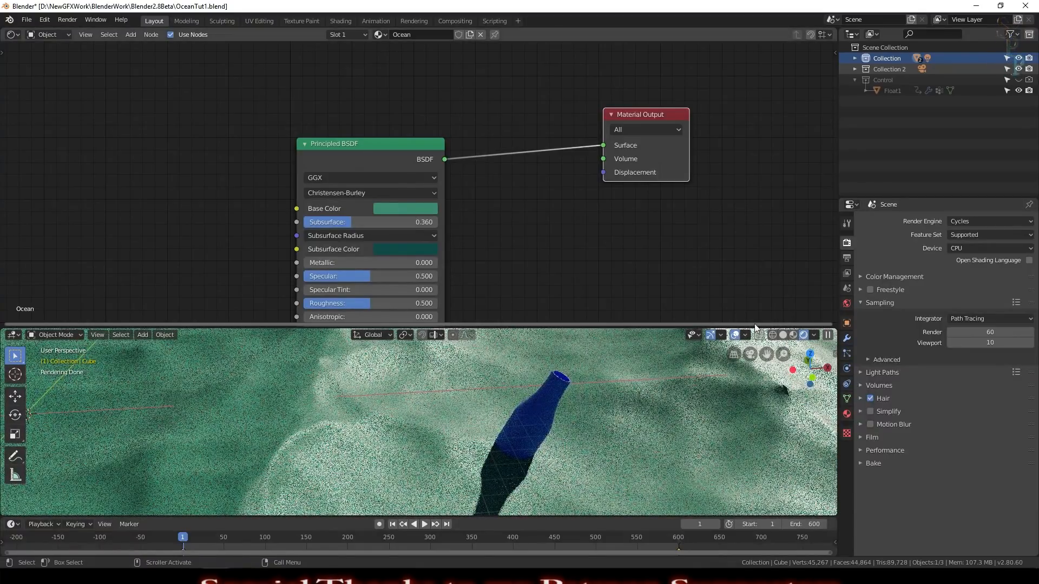
pyautogui.click(734, 335)
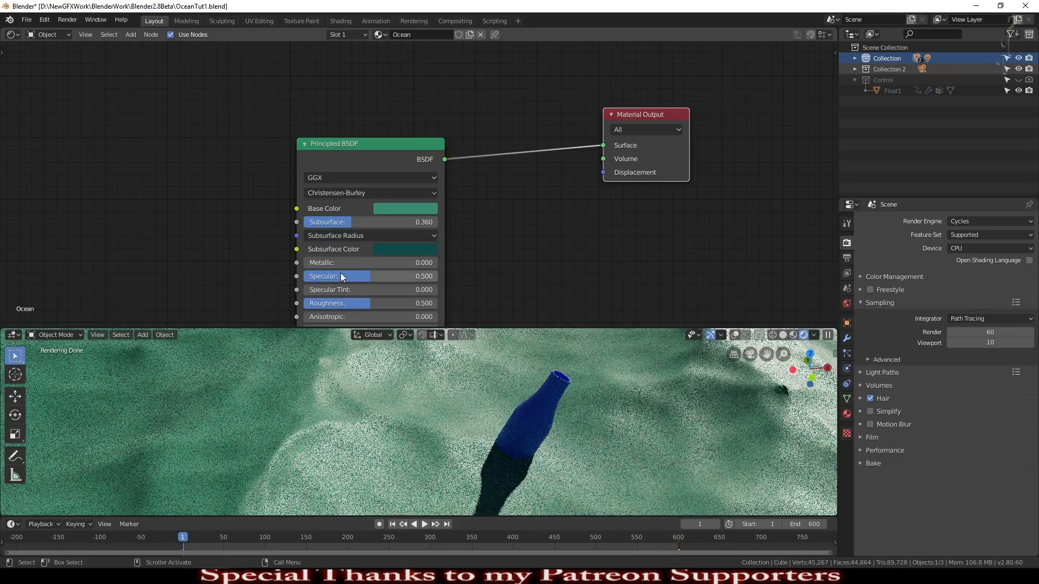
# - Set the Principled BSDF's IOR to 1.33
pyautogui.moveTo(486, 286); pyautogui.dragTo(491, 204, button='middle')
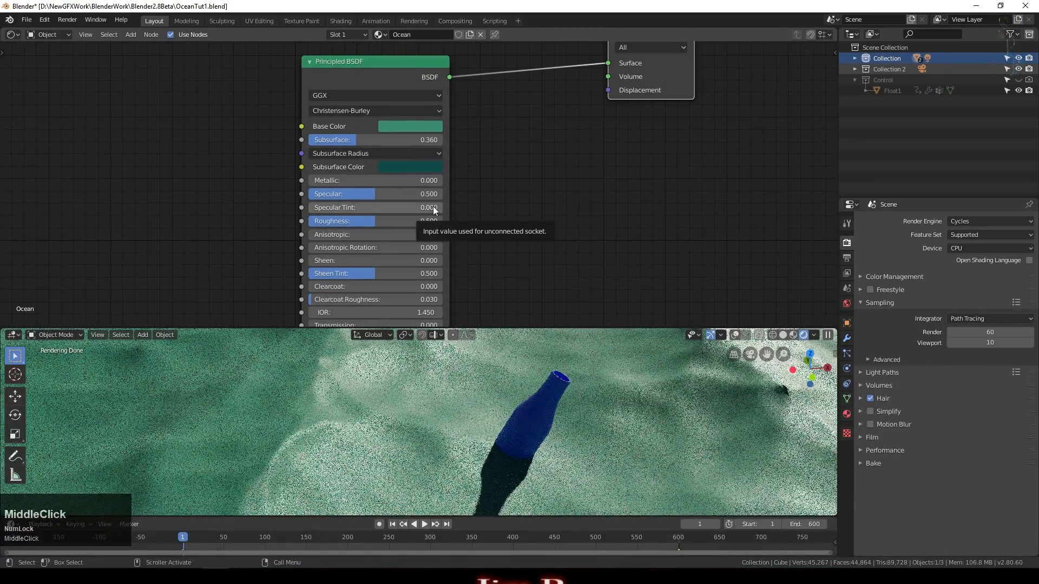
pyautogui.moveTo(530, 207); pyautogui.dragTo(527, 155, button='middle')
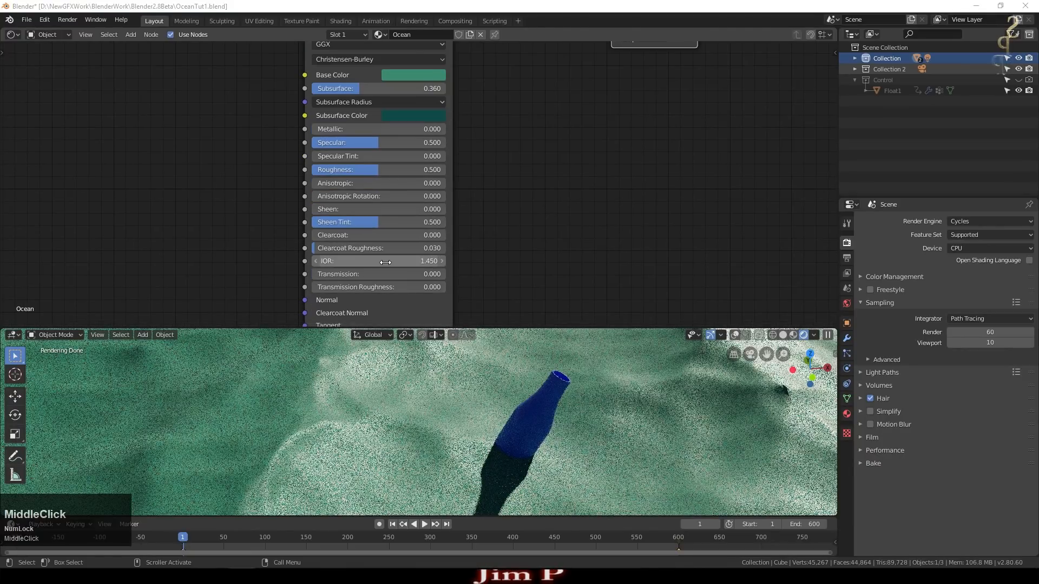
pyautogui.click(385, 262)
pyautogui.write('1.33')
pyautogui.press('KP_Enter')
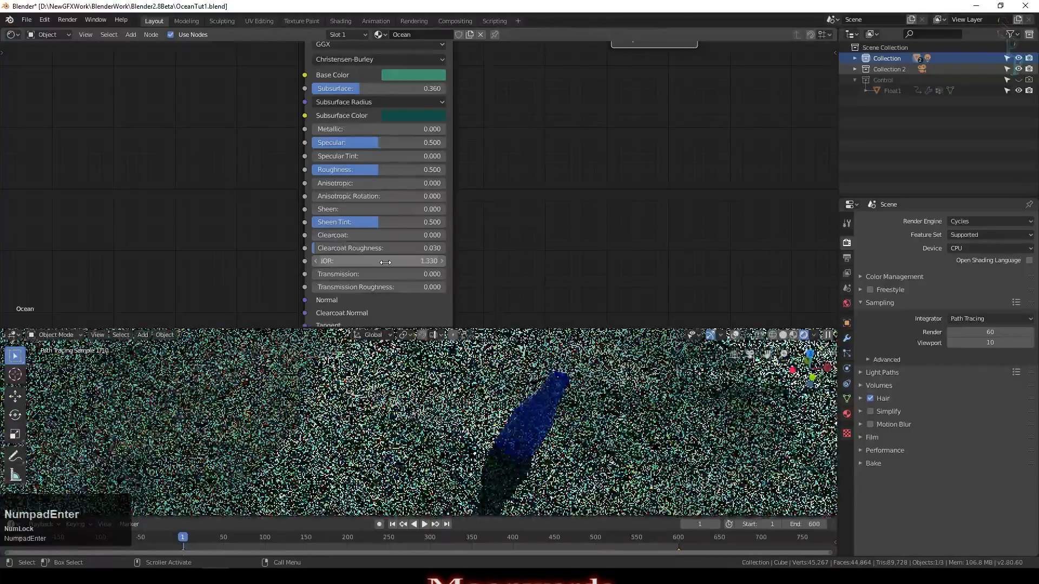
# - Set the Principled BSDF's Transmission Roughness to 0.1
pyautogui.moveTo(374, 265); pyautogui.dragTo(378, 231, button='middle')
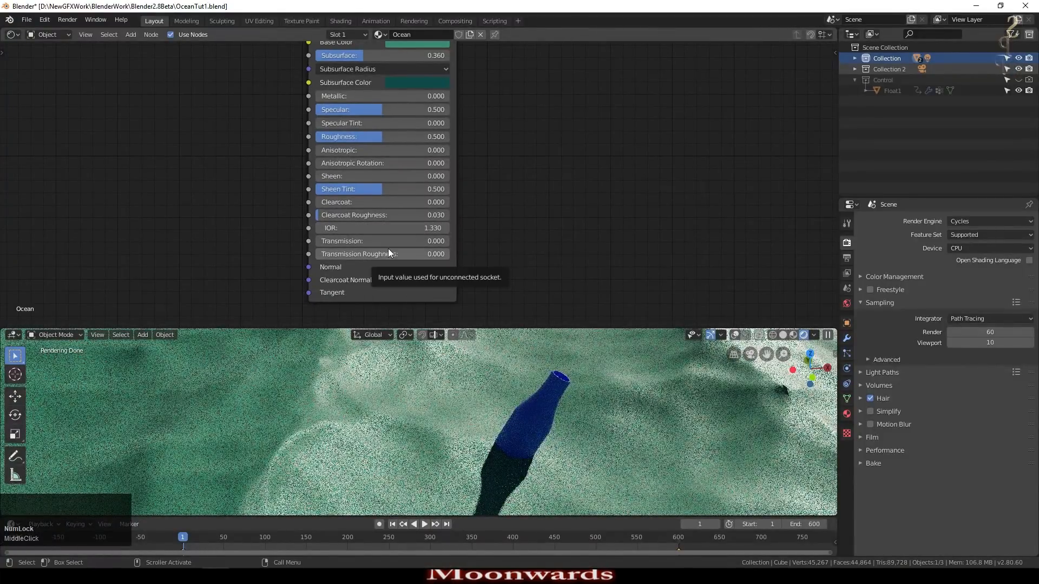
pyautogui.click(410, 254)
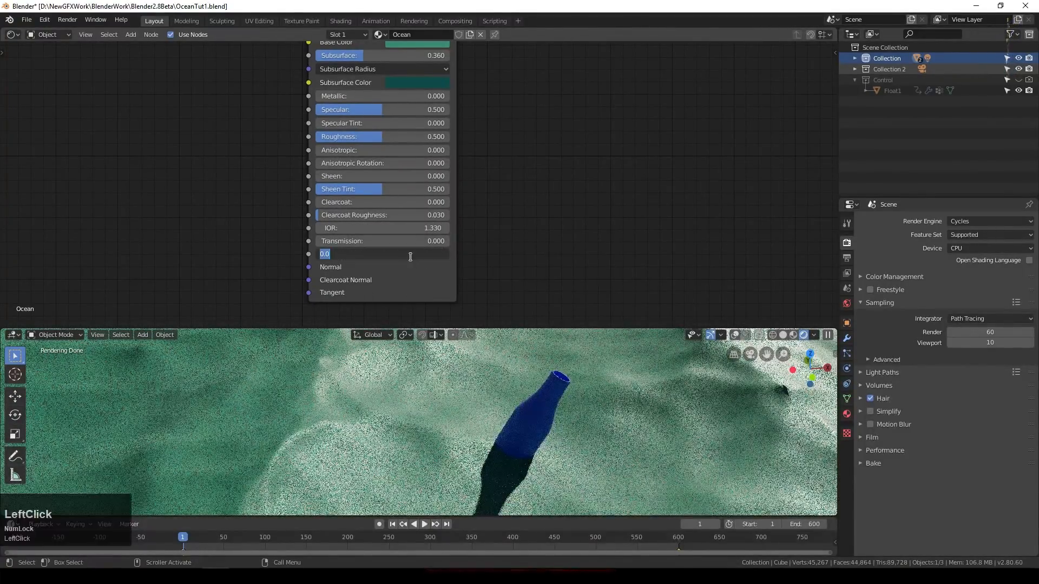
pyautogui.write('.1')
pyautogui.press('KP_Enter')
pyautogui.middleClick(317, 286)
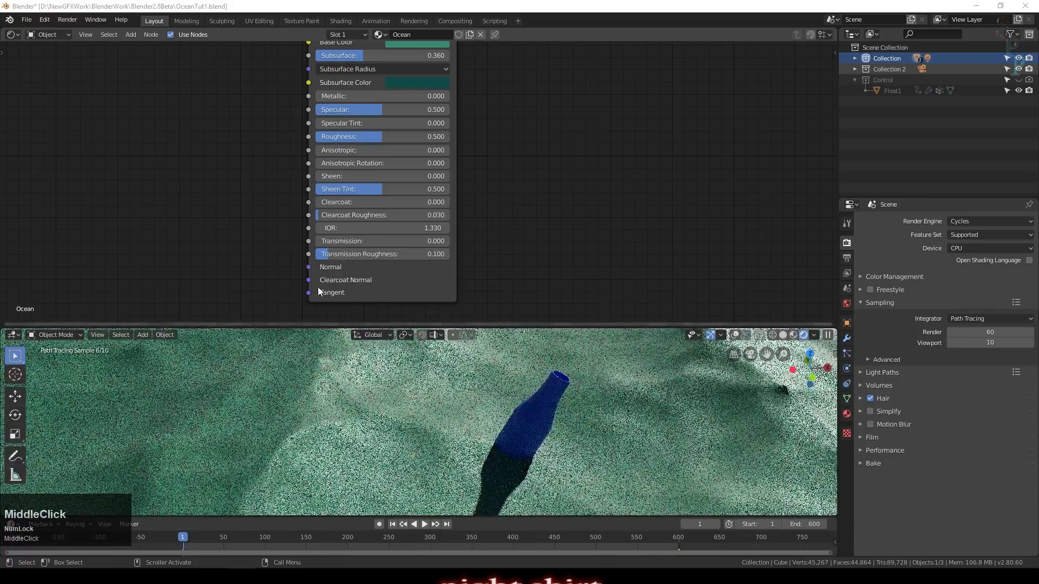
# - Insert a Mix Shader node on the link between the Principled BSDF and the Material Output
pyautogui.moveTo(600, 210); pyautogui.dragTo(426, 183, button='middle')
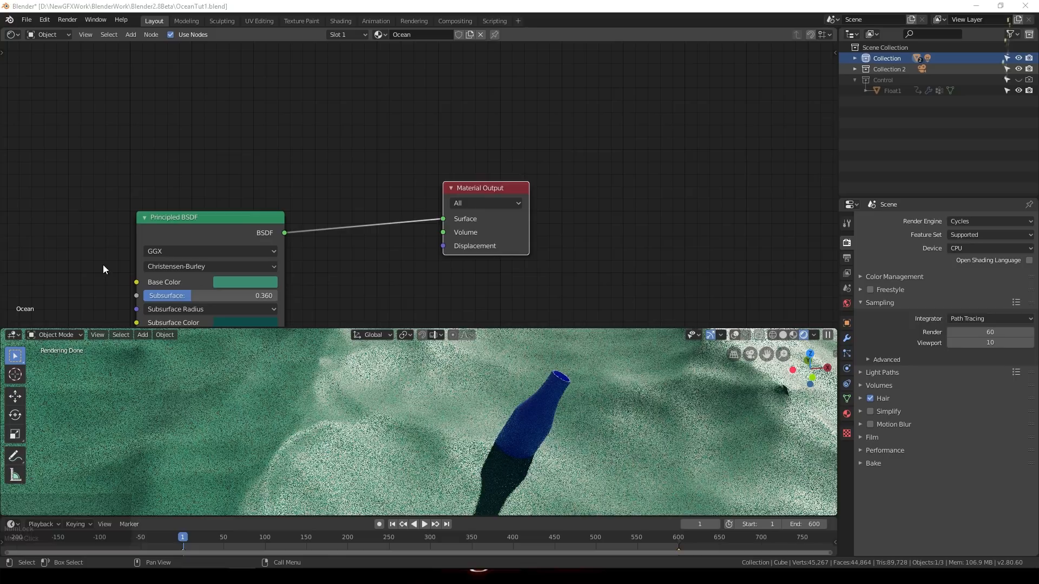
pyautogui.click(130, 34)
pyautogui.moveTo(151, 85)
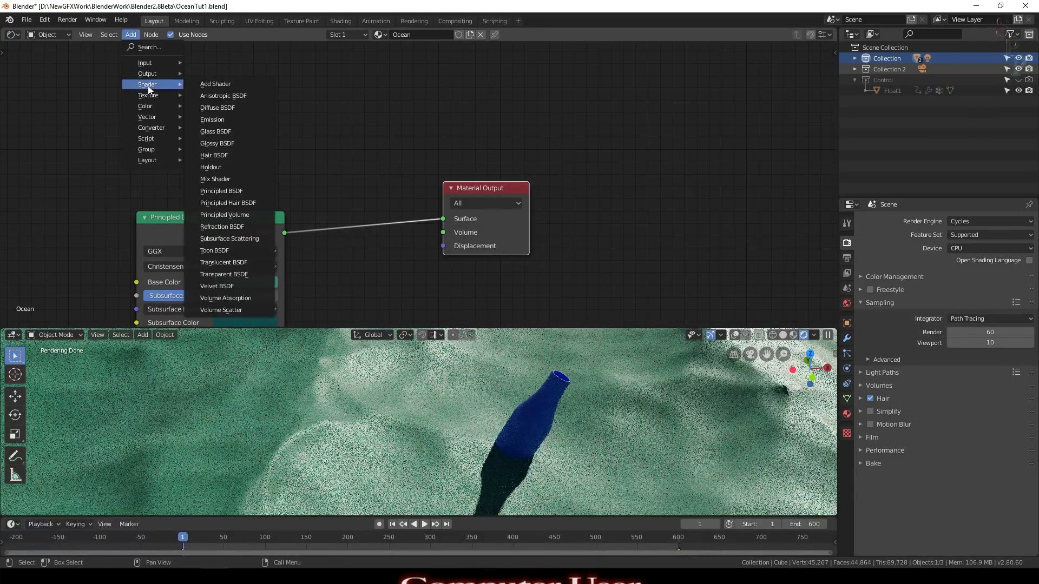
pyautogui.click(225, 179)
pyautogui.click(398, 205)
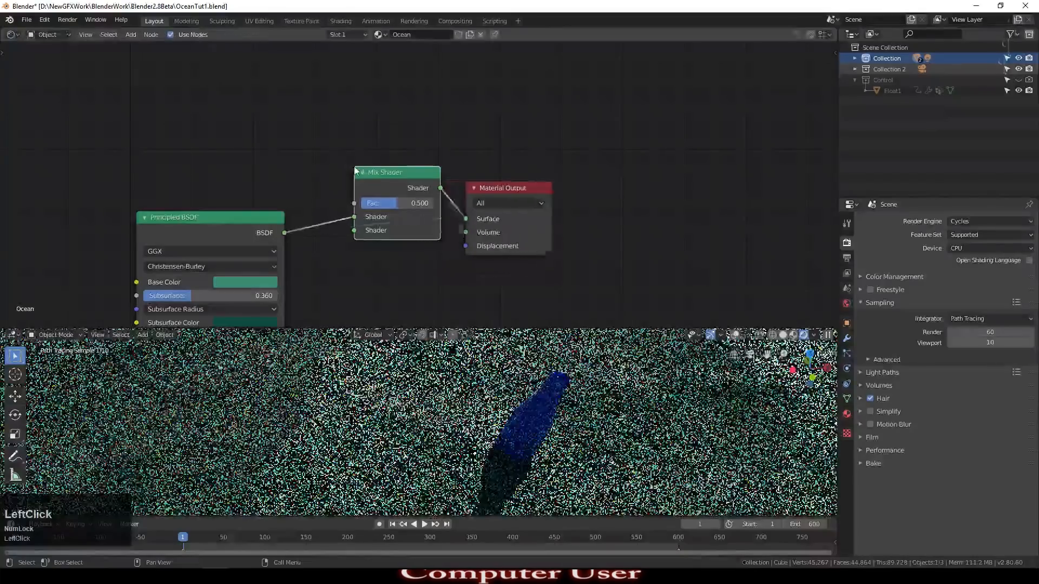
# - Add a Layer Weight node above the Principled BSDF
pyautogui.click(131, 34)
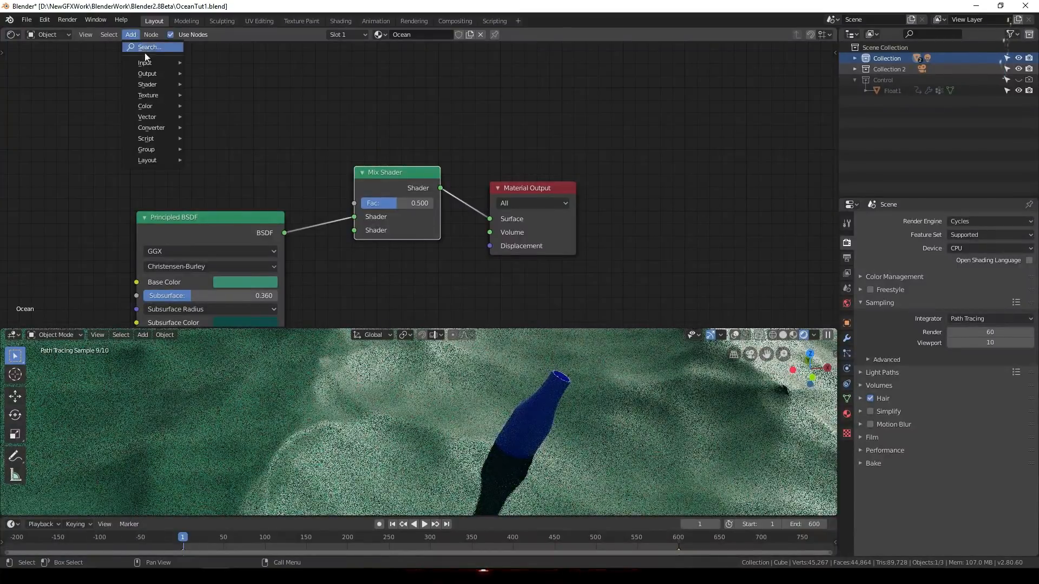
pyautogui.moveTo(146, 62)
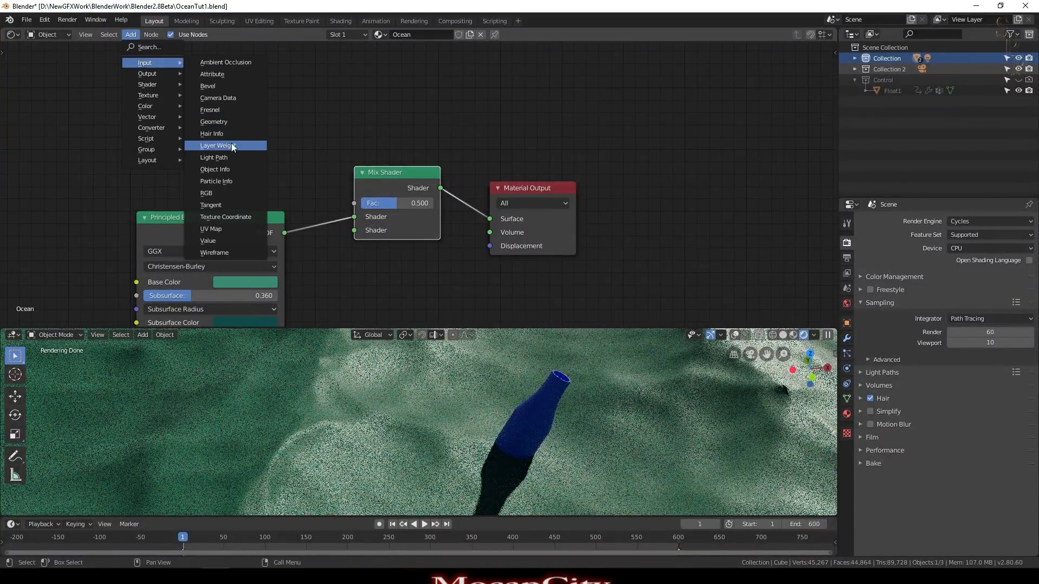
pyautogui.click(233, 147)
pyautogui.click(247, 76)
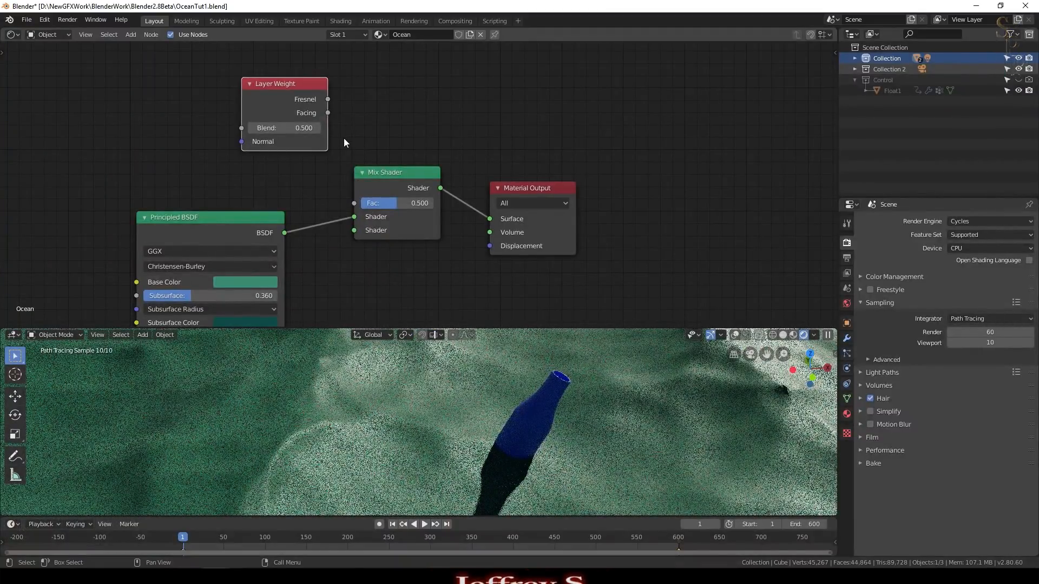
# - Space out the nodes, connect Layer Weight's Fresnel output to the Mix Shader's Fac, and set Blend to 0.1
pyautogui.moveTo(524, 188); pyautogui.dragTo(591, 151)
pyautogui.moveTo(423, 174); pyautogui.dragTo(455, 165)
pyautogui.moveTo(327, 99); pyautogui.dragTo(354, 142)
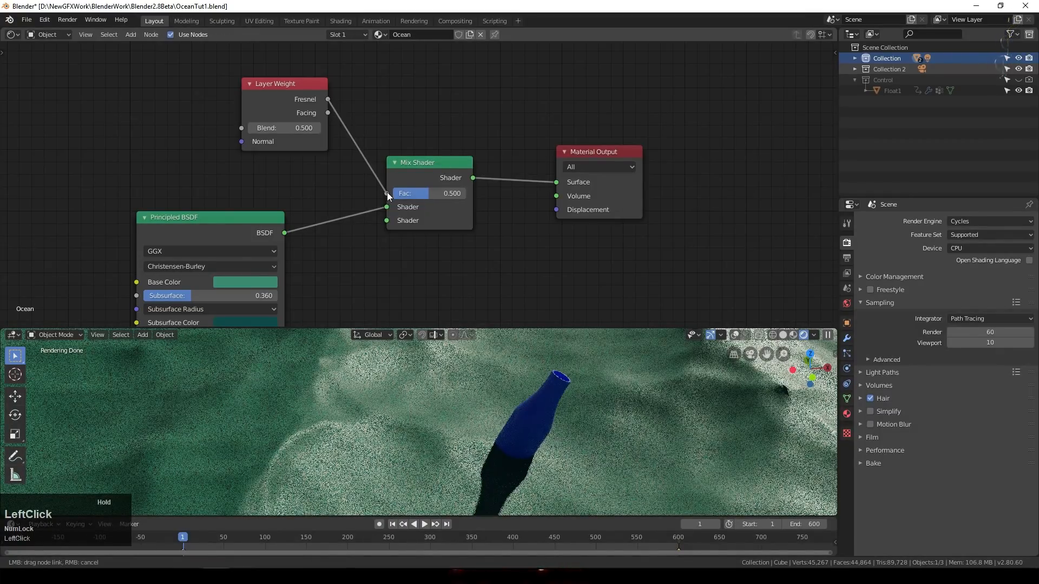
pyautogui.moveTo(388, 193); pyautogui.dragTo(387, 193)
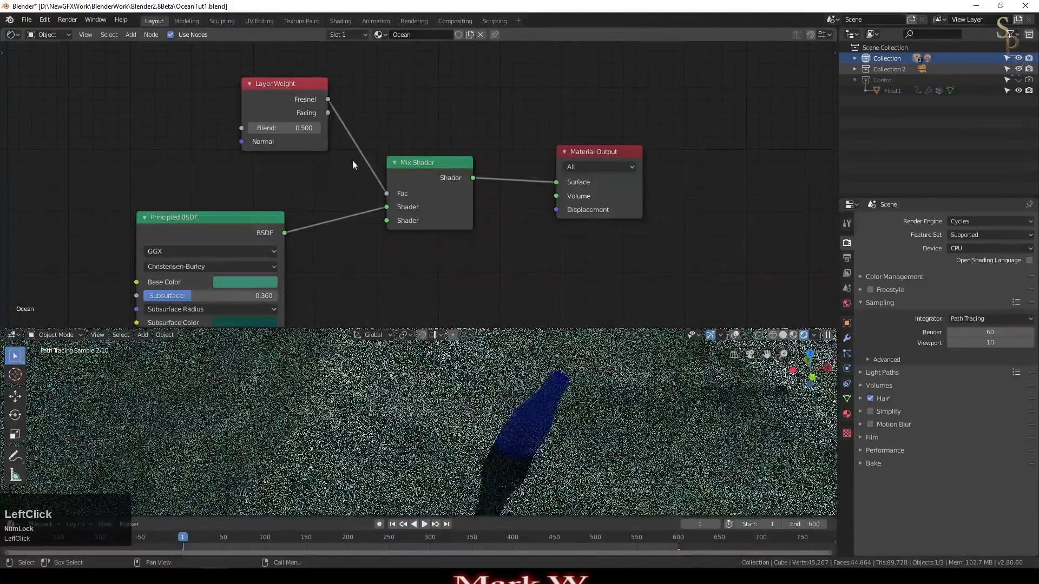
pyautogui.write('.1')
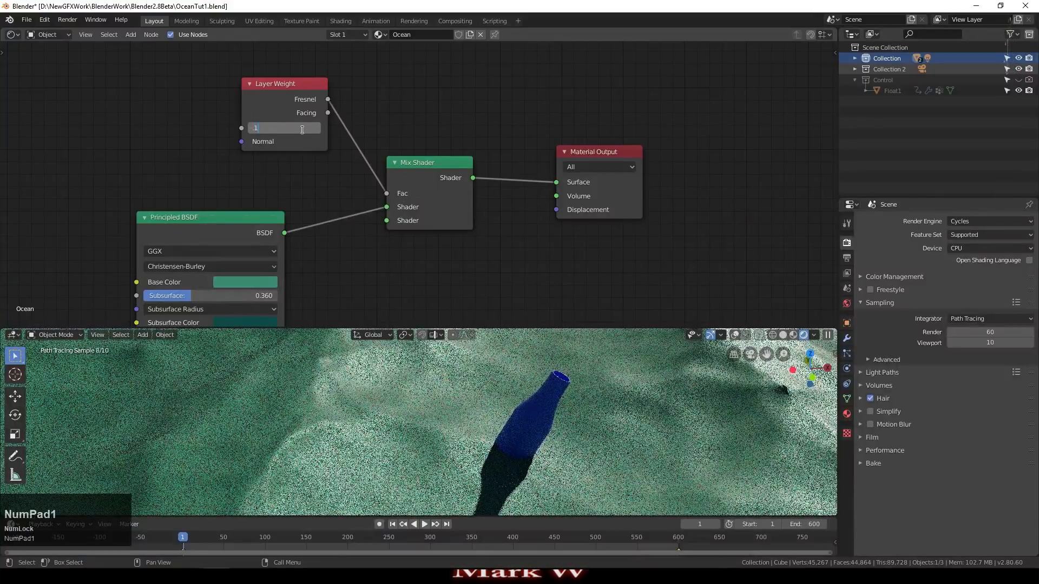
pyautogui.press('Return')
# - Add a Transparent BSDF below the Mix Shader and connect it to the Mix Shader's second shader input
pyautogui.click(131, 36)
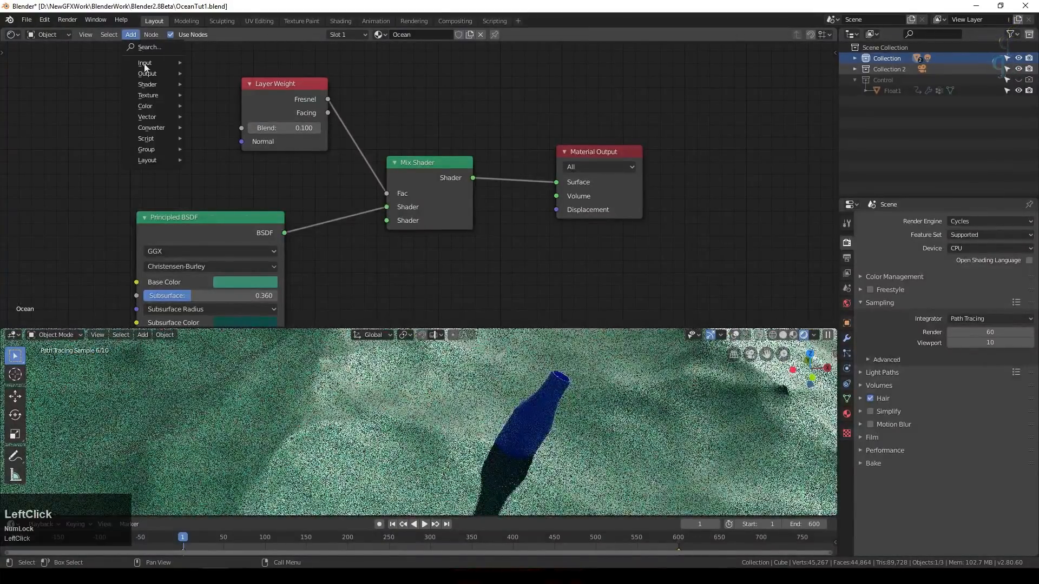
pyautogui.moveTo(156, 84)
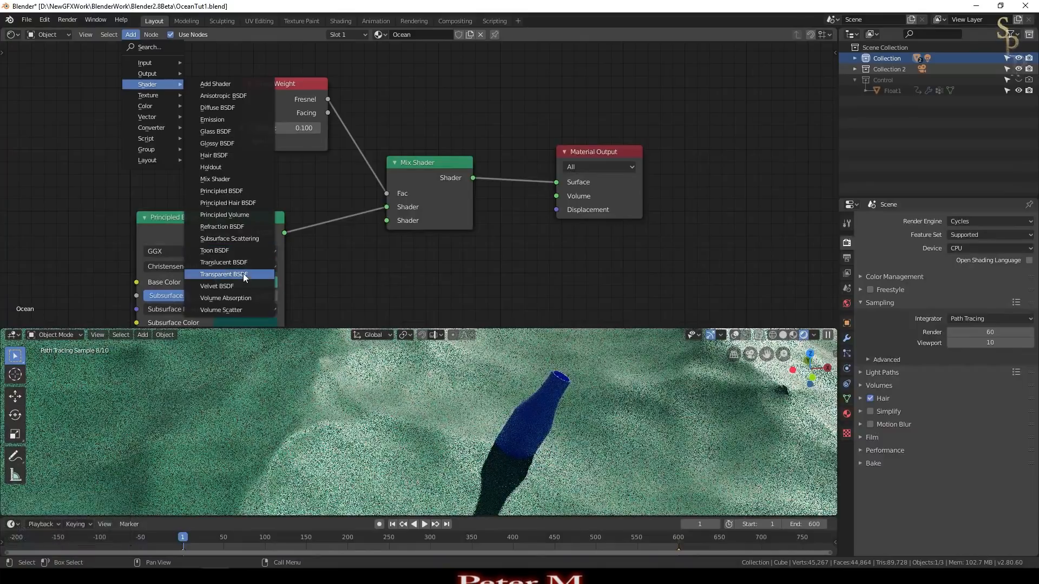
pyautogui.click(231, 275)
pyautogui.click(326, 242)
pyautogui.moveTo(419, 170); pyautogui.dragTo(465, 164)
pyautogui.moveTo(412, 262); pyautogui.dragTo(432, 215)
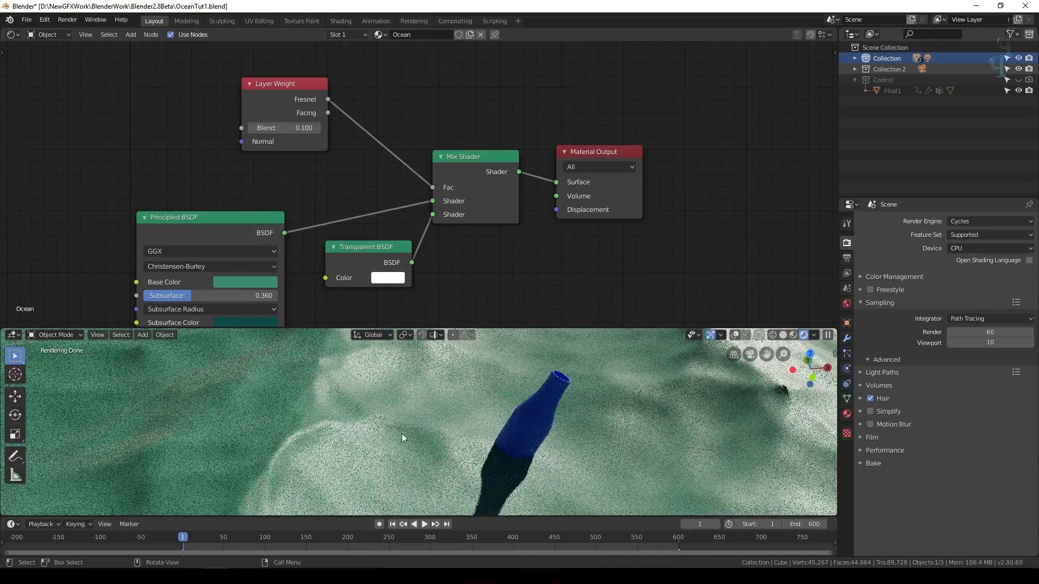
pyautogui.moveTo(480, 297); pyautogui.dragTo(610, 204, button='middle')
pyautogui.scroll(-1, 345, 313)
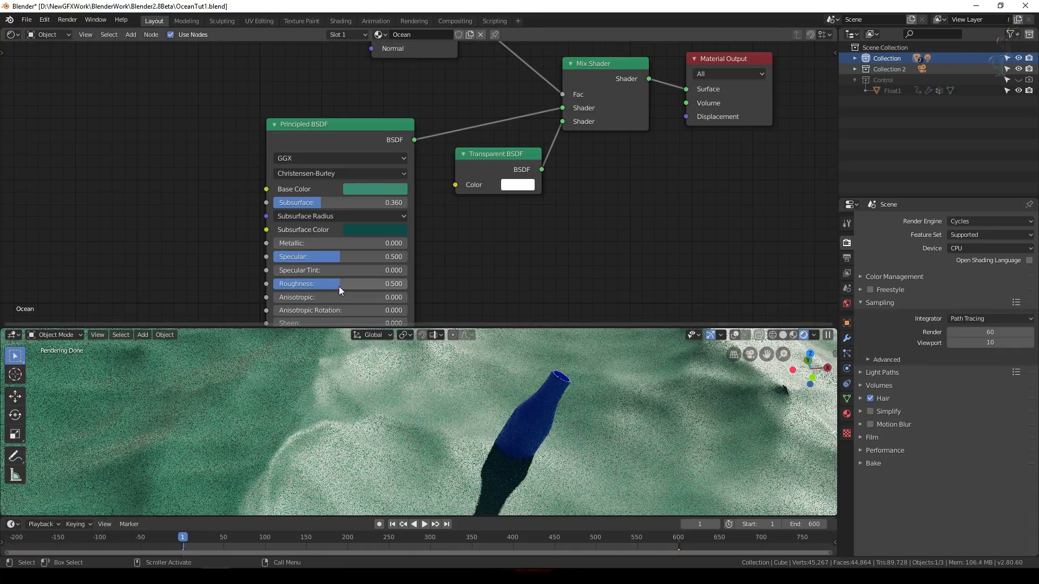
# - Set the Principled BSDF's Roughness to about 0.041, then enlarge the 3D viewport and show it in solid shading
pyautogui.moveTo(340, 283); pyautogui.dragTo(283, 284)
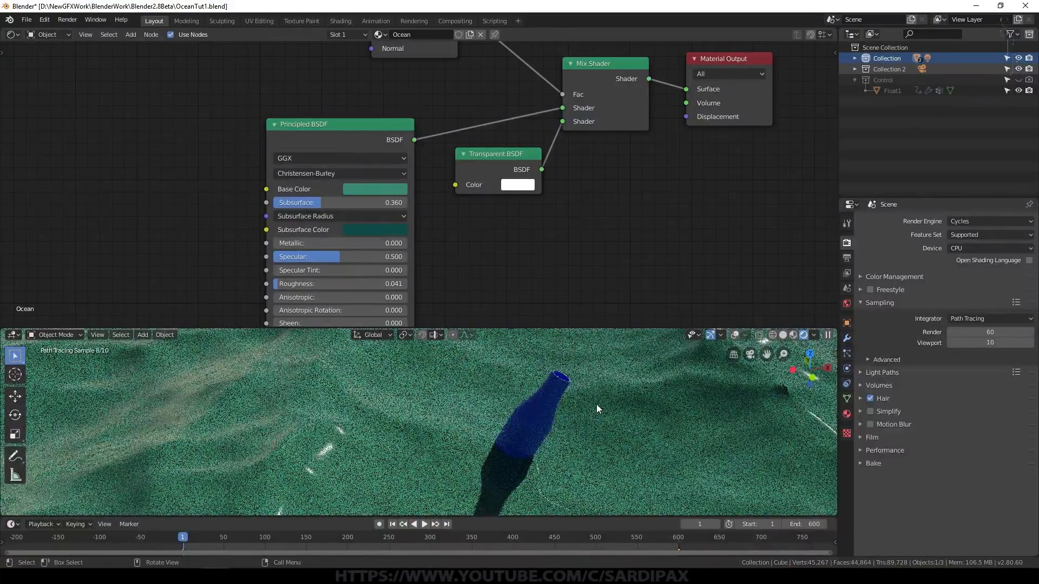
pyautogui.moveTo(532, 329); pyautogui.dragTo(524, 135)
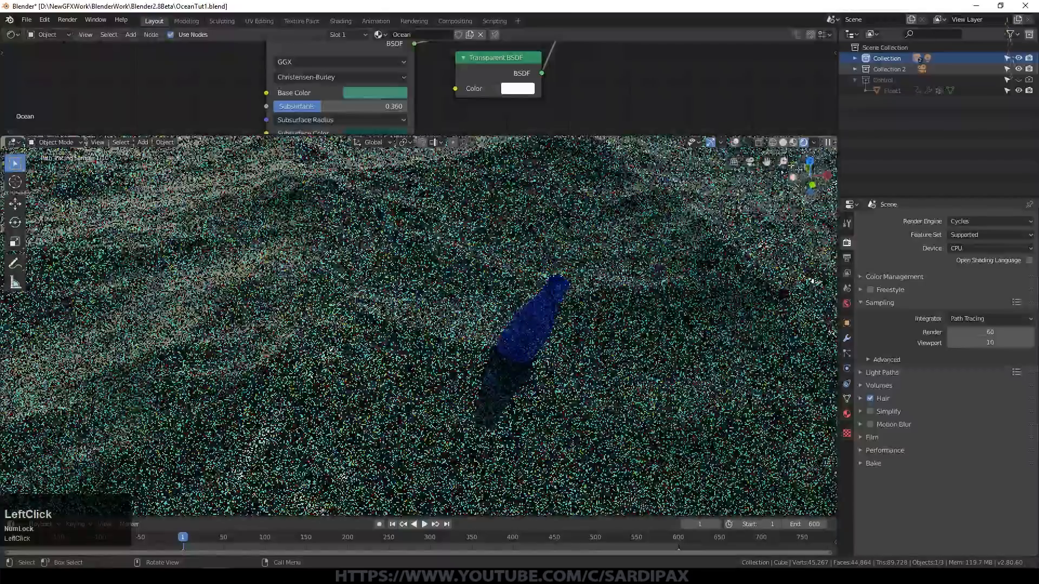
pyautogui.click(783, 142)
# - Add a mesh plane and scale it up by about 37.3
pyautogui.scroll(-5, 571, 296)
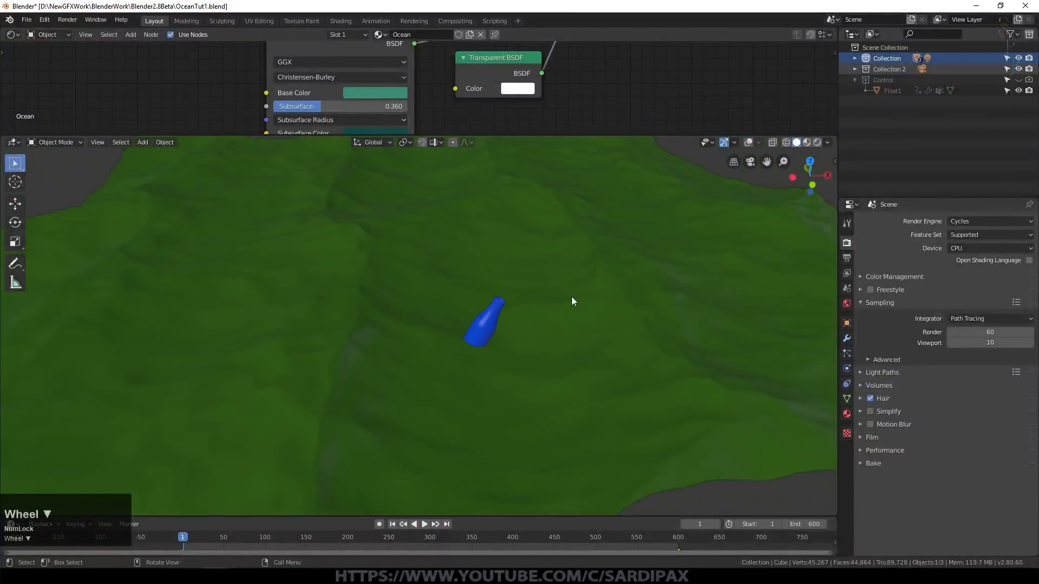
pyautogui.moveTo(571, 297); pyautogui.dragTo(450, 378, button='middle')
pyautogui.hotkey('shift', 'a')
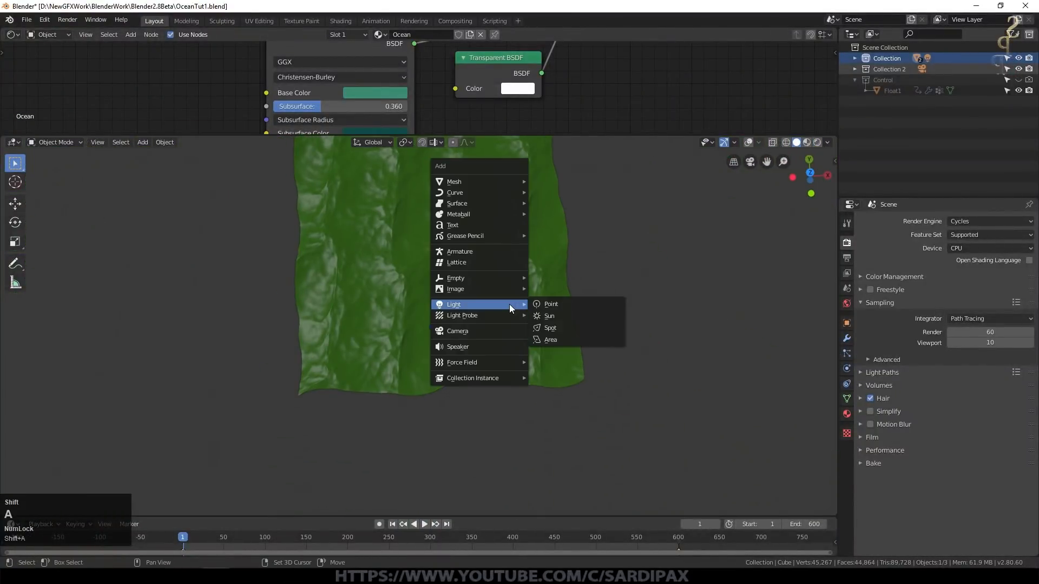
pyautogui.moveTo(486, 181)
pyautogui.click(556, 181)
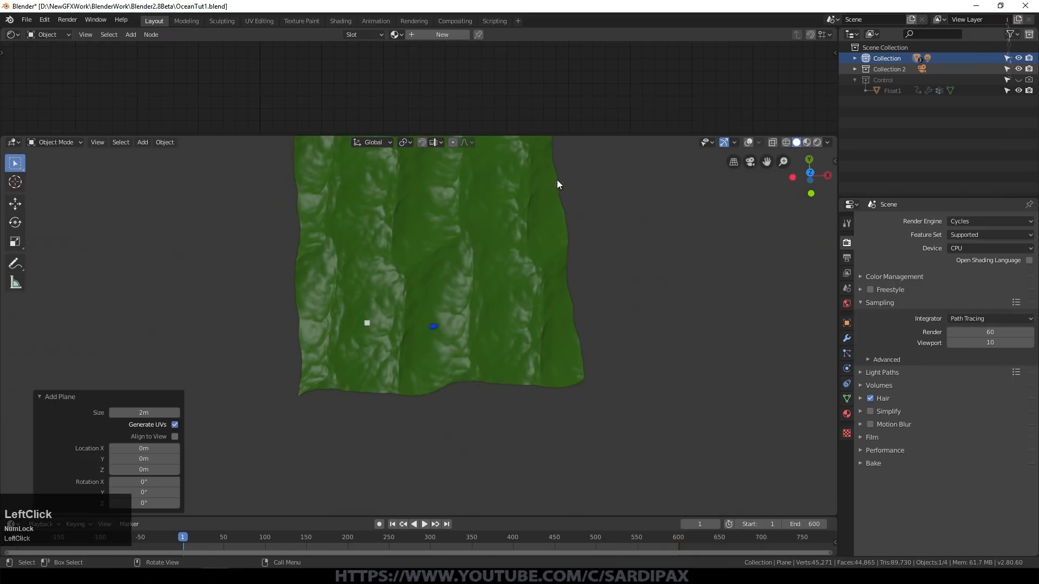
pyautogui.press('s')
pyautogui.click(487, 367)
# - Scale the plane by a further 2, view it from above, and shrink it by about 0.89 to roughly cover the ocean's extent
pyautogui.scroll(-2, 563, 329)
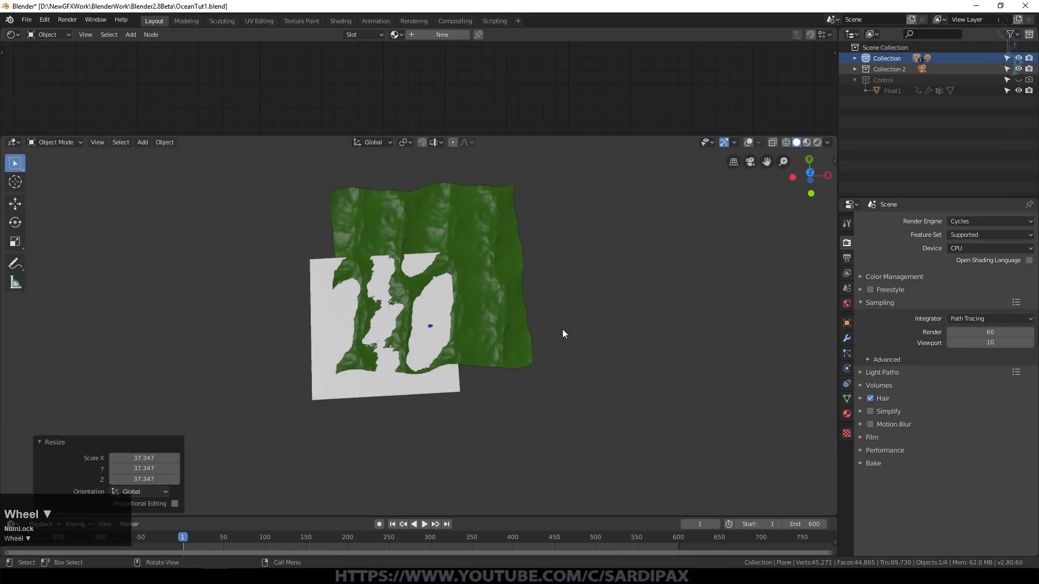
pyautogui.press('s')
pyautogui.click(567, 352)
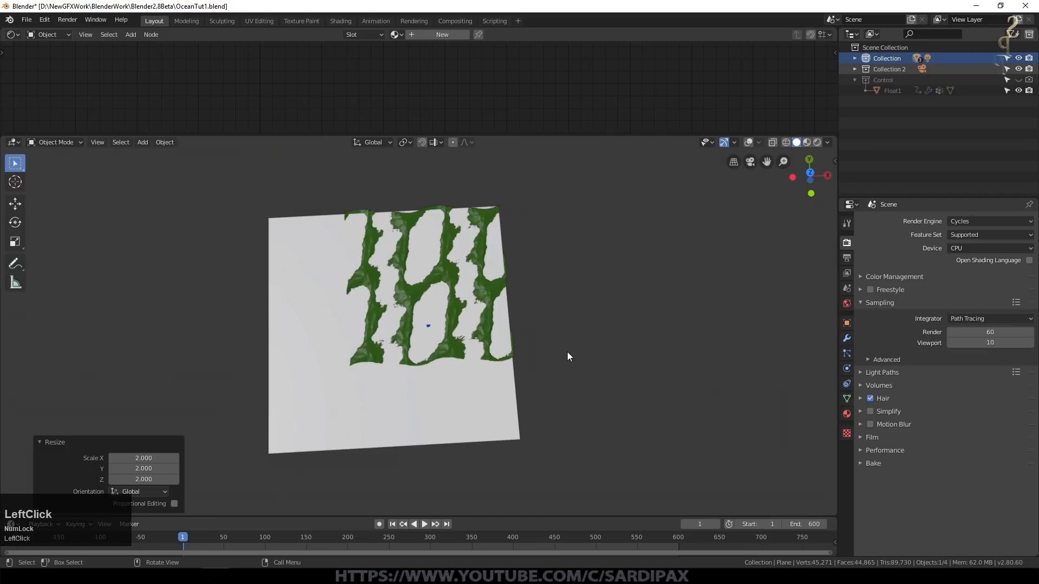
pyautogui.press('KP_7')
pyautogui.click(567, 351)
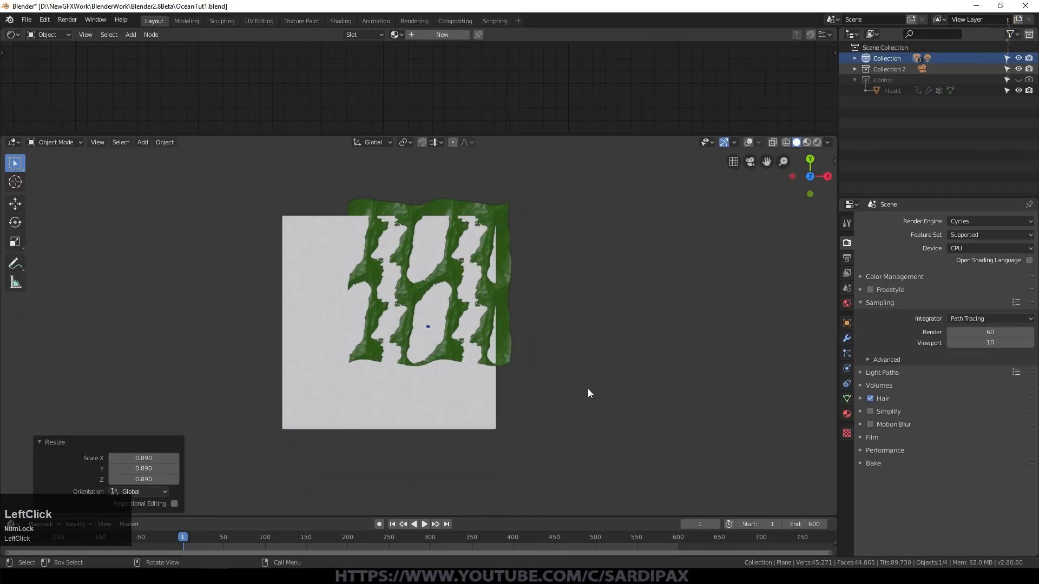
# - Move the plane under the ocean, about 30.9 m in X and 28.6 m in Y, and lower it about 12.7 m
pyautogui.press('g')
pyautogui.click(598, 374)
pyautogui.moveTo(598, 374); pyautogui.dragTo(500, 337, button='middle')
pyautogui.press('g')
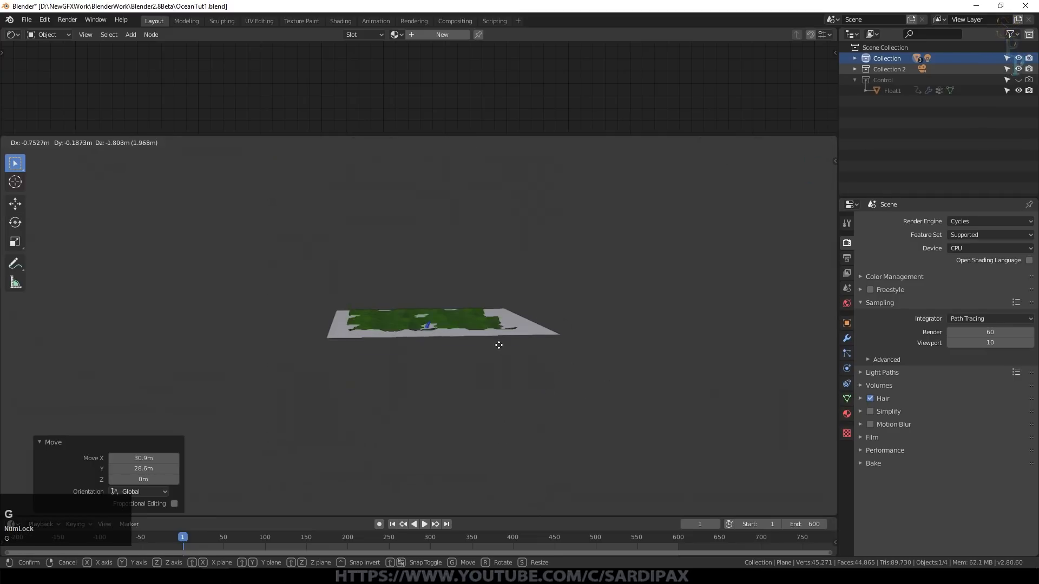
pyautogui.click(503, 365)
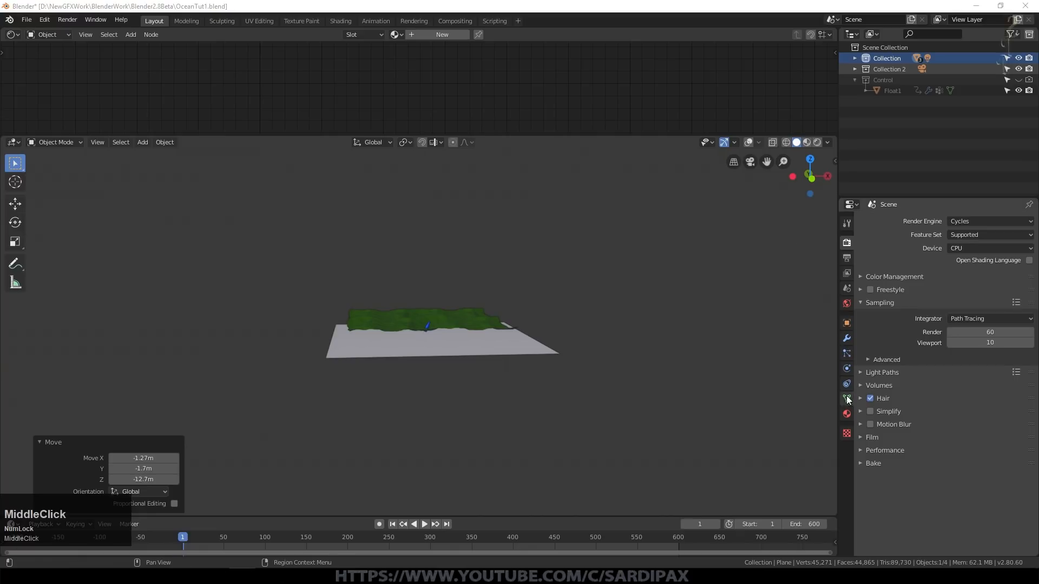
# - Create a material for the plane with a dark green Base Color (H 0.287, S 0.847, V 0.235) and copy it to the viewport display color
pyautogui.click(847, 414)
pyautogui.click(919, 257)
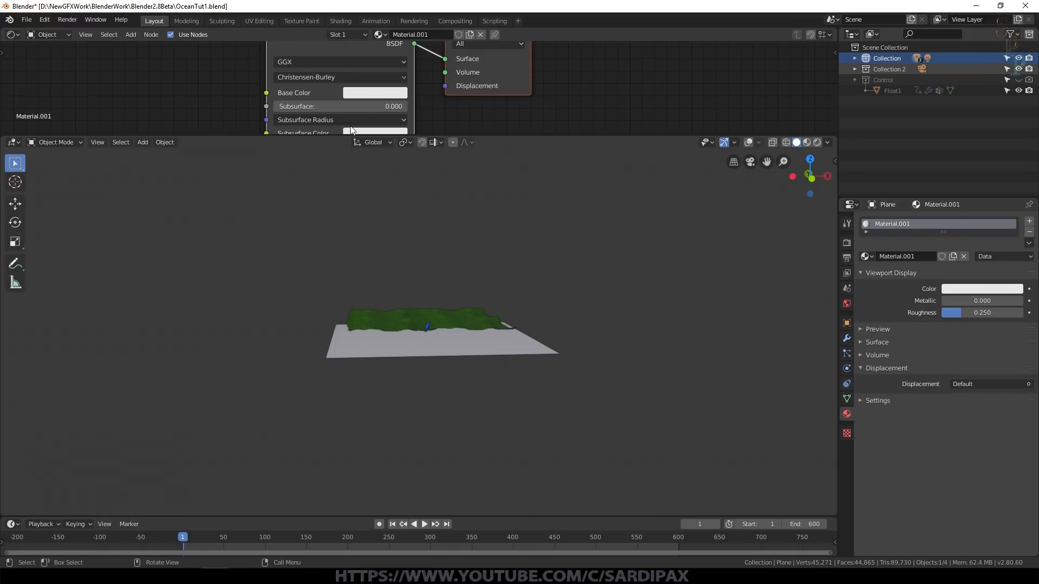
pyautogui.click(371, 91)
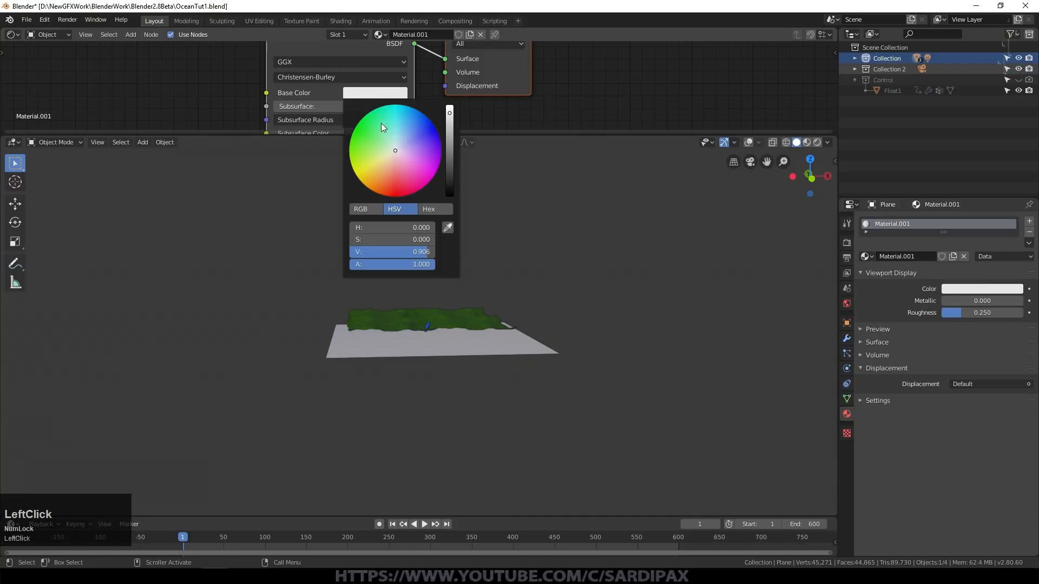
pyautogui.moveTo(363, 145); pyautogui.dragTo(357, 142)
pyautogui.moveTo(449, 113); pyautogui.dragTo(449, 175)
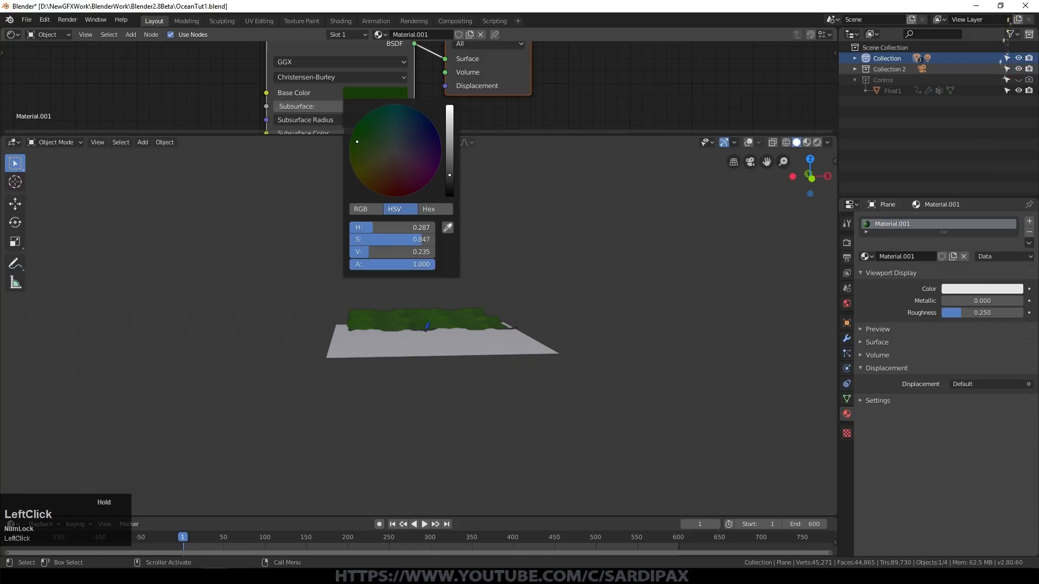
pyautogui.hotkey('ctrl', 'v')
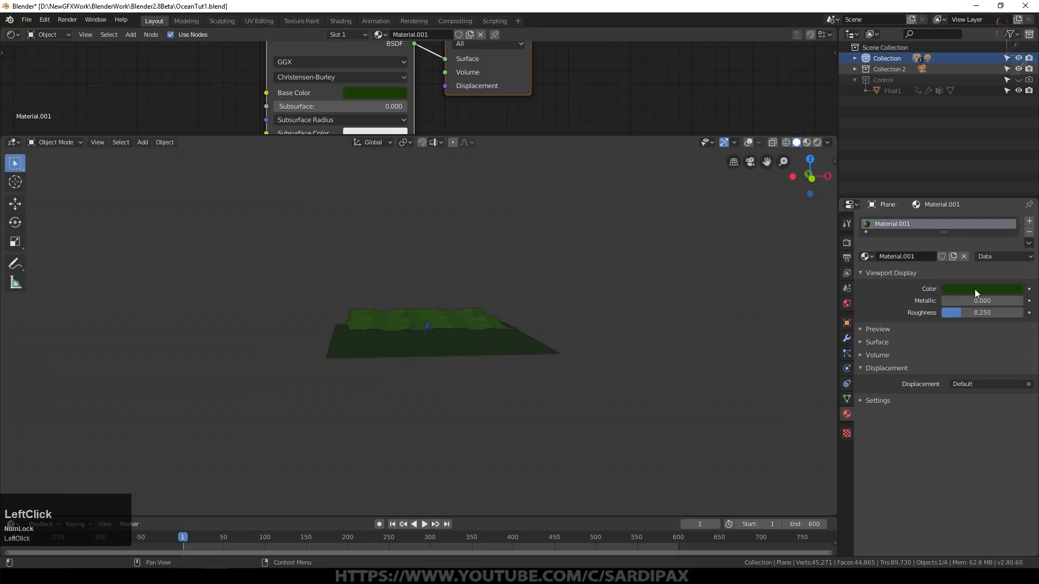
# - Select the ocean surface and enlarge the shader editor above the viewport
pyautogui.moveTo(539, 249); pyautogui.dragTo(531, 301, button='middle')
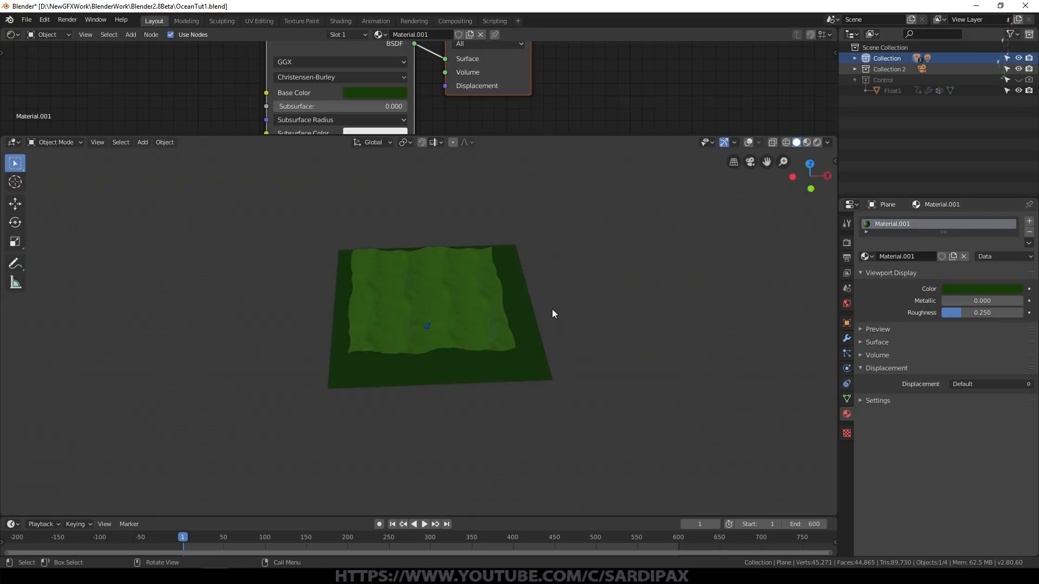
pyautogui.scroll(5, 551, 309)
pyautogui.click(611, 301)
pyautogui.moveTo(676, 135); pyautogui.dragTo(752, 334)
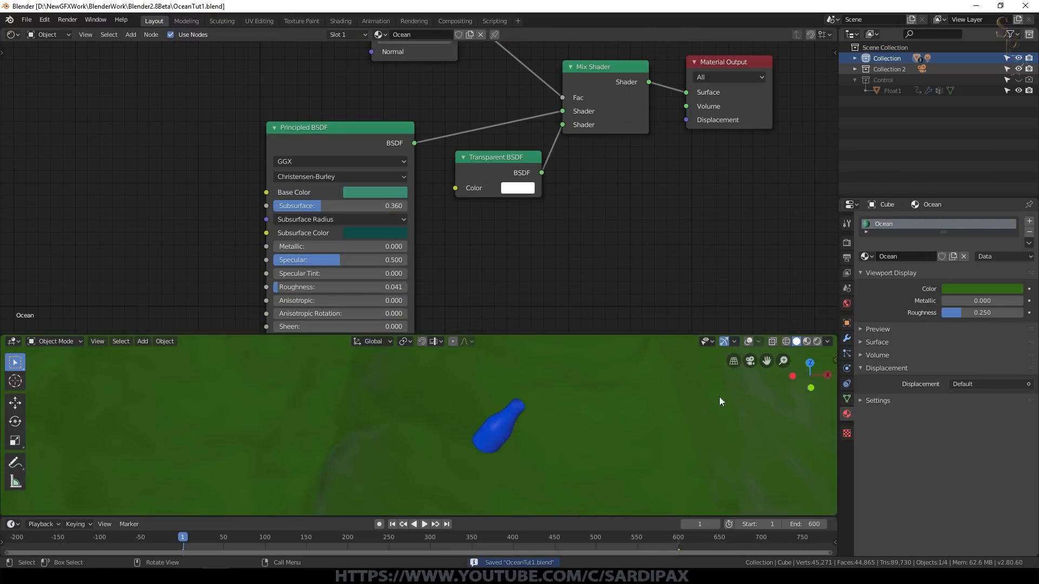
# - Show the viewport in rendered shading and set the ocean's Principled BSDF Transmission to about 0.168
pyautogui.click(816, 341)
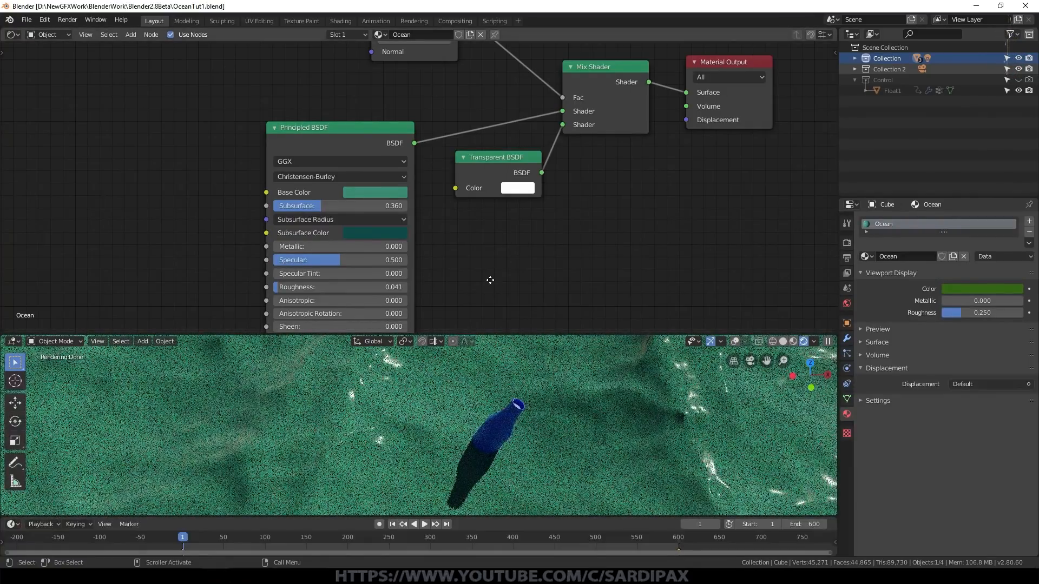
pyautogui.moveTo(490, 282); pyautogui.dragTo(530, 193, button='middle')
pyautogui.moveTo(381, 303); pyautogui.dragTo(336, 303)
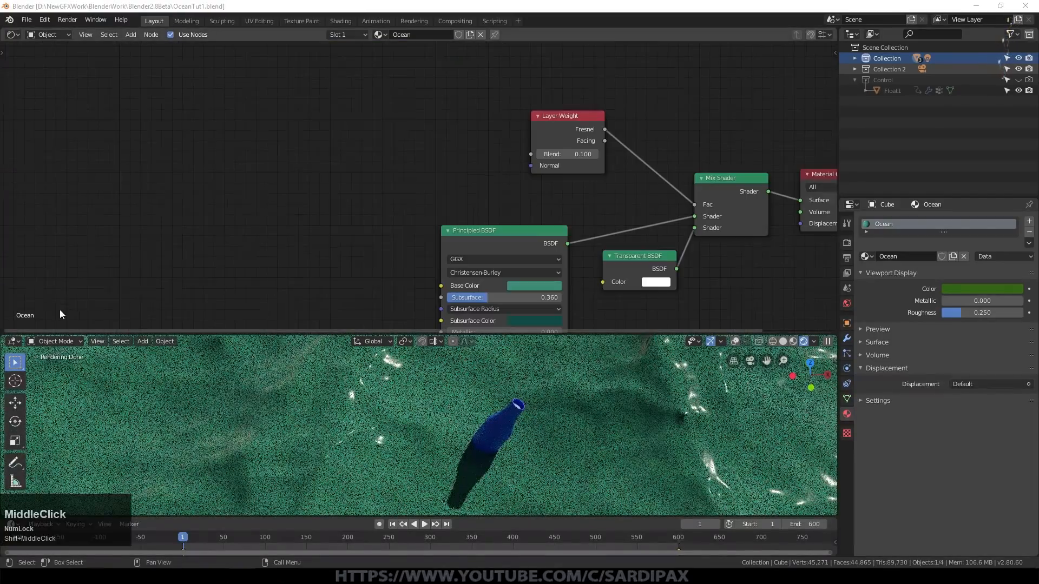
# - Add a Texture Coordinate node in the empty space well before the Principled BSDF
pyautogui.scroll(-1, 196, 241)
pyautogui.scroll(-2, 196, 241)
pyautogui.keyDown('shift'); pyautogui.moveTo(177, 238); pyautogui.dragTo(371, 187, button='middle'); pyautogui.keyUp('shift')
pyautogui.click(132, 35)
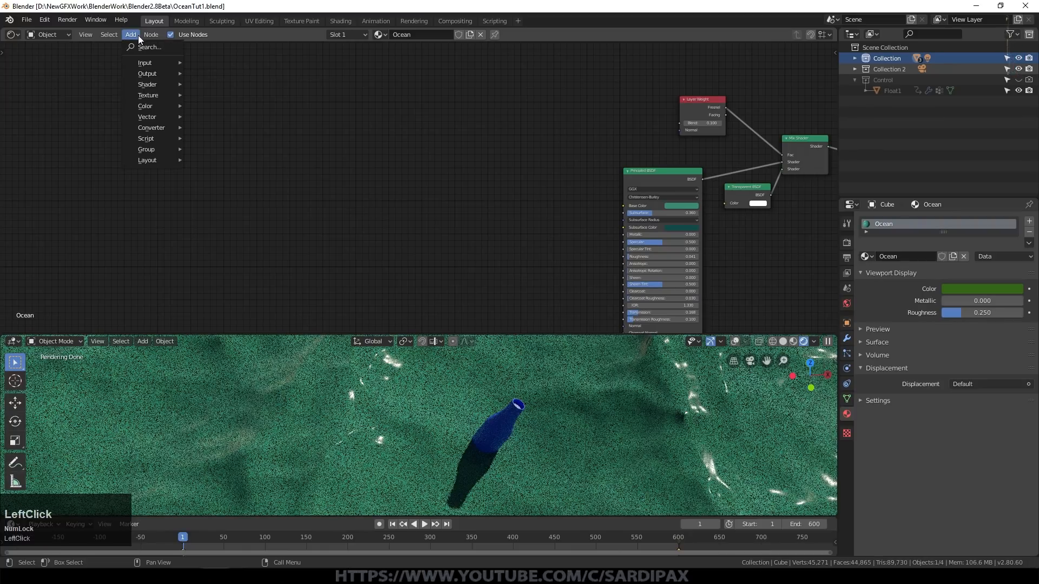
pyautogui.moveTo(156, 65)
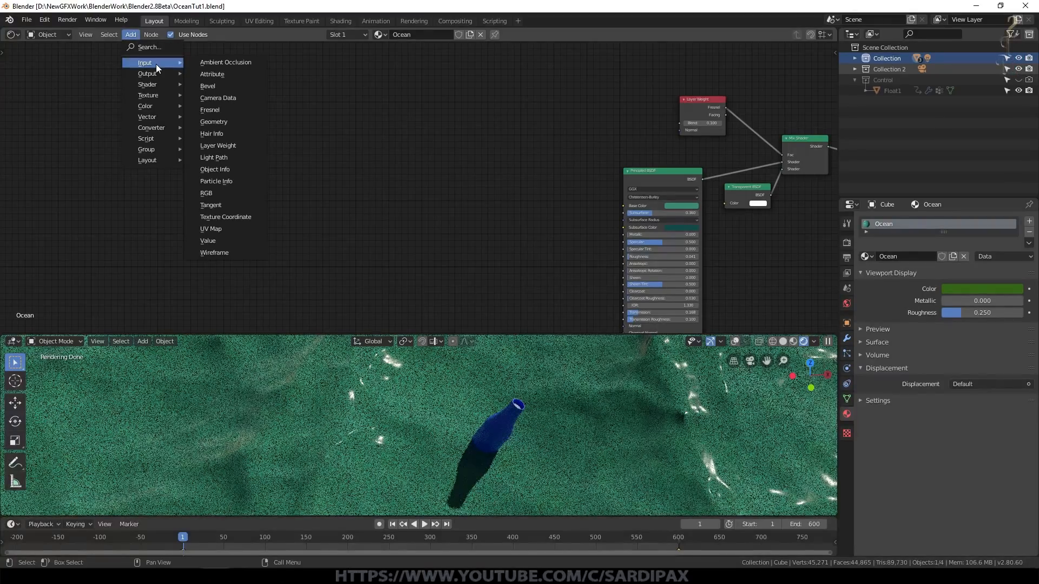
pyautogui.click(239, 215)
pyautogui.click(98, 103)
# - Add a Noise Texture beside the Texture Coordinate node and connect the Normal output to its Vector input
pyautogui.scroll(1, 238, 137)
pyautogui.hotkey('shift', 'a')
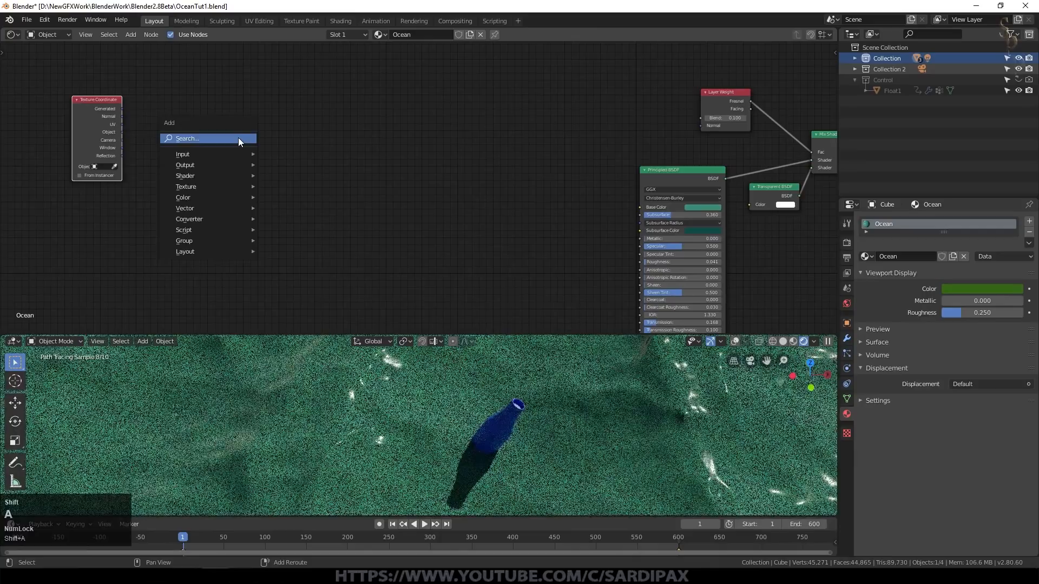
pyautogui.click(130, 35)
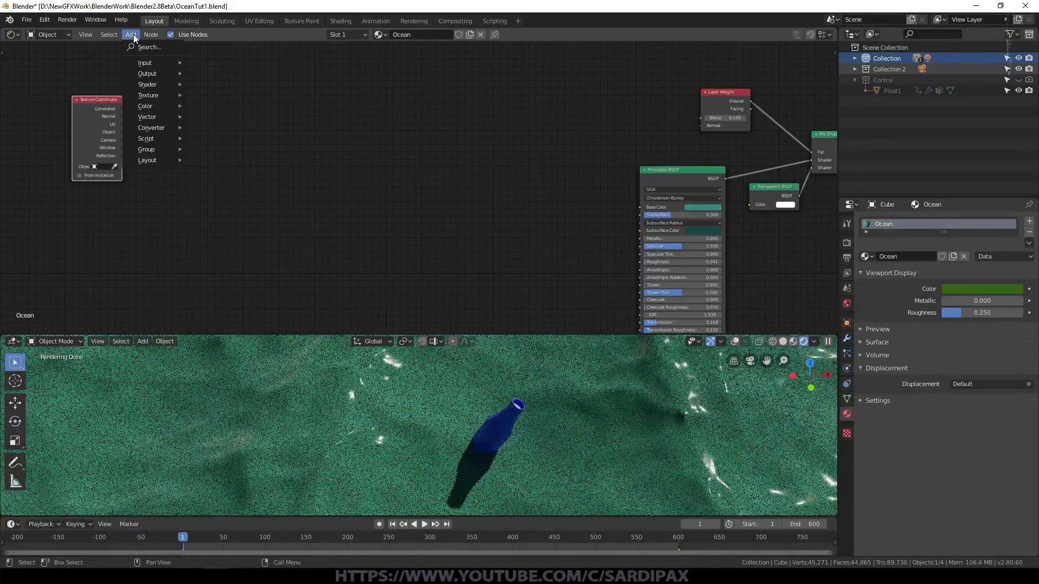
pyautogui.moveTo(154, 95)
pyautogui.click(205, 181)
pyautogui.click(170, 116)
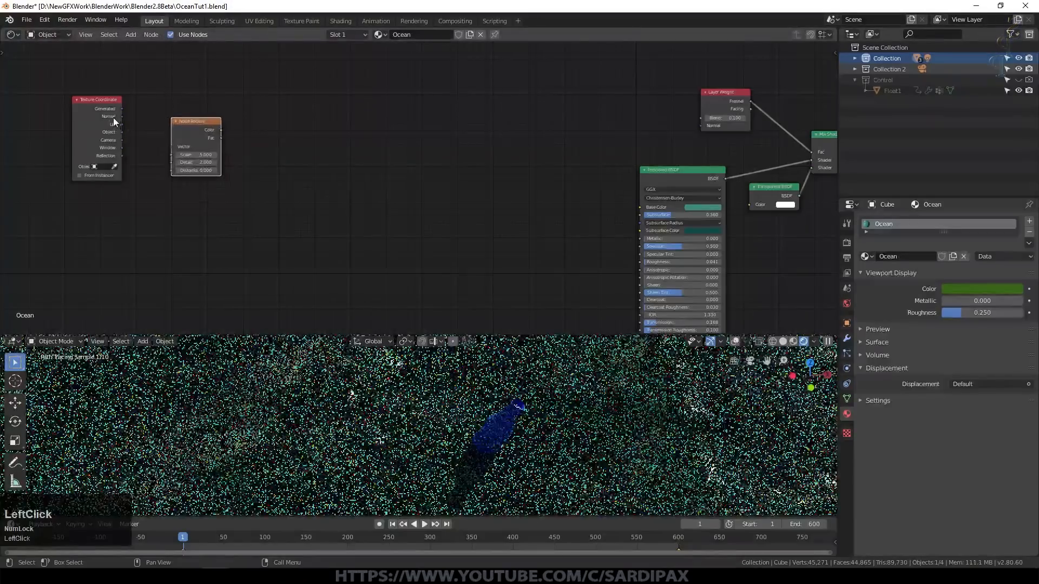
pyautogui.scroll(3, 82, 116)
pyautogui.moveTo(44, 97); pyautogui.dragTo(106, 138)
# - Set the Noise Texture's Scale to 40, Detail to 16 and Distortion to 0.1
pyautogui.keyDown('shift'); pyautogui.moveTo(251, 140); pyautogui.dragTo(345, 154, button='middle'); pyautogui.keyUp('shift')
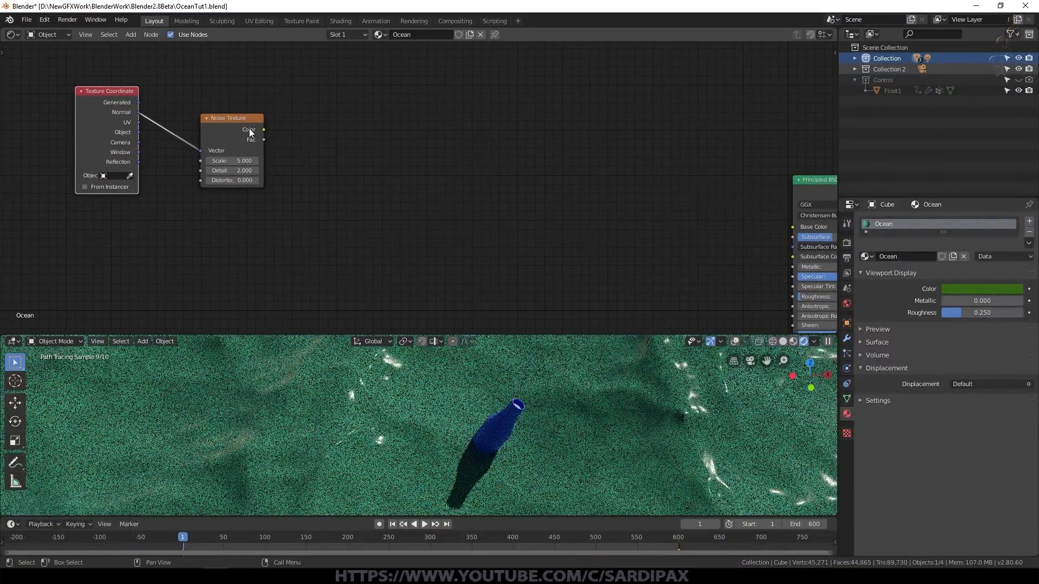
pyautogui.click(224, 161)
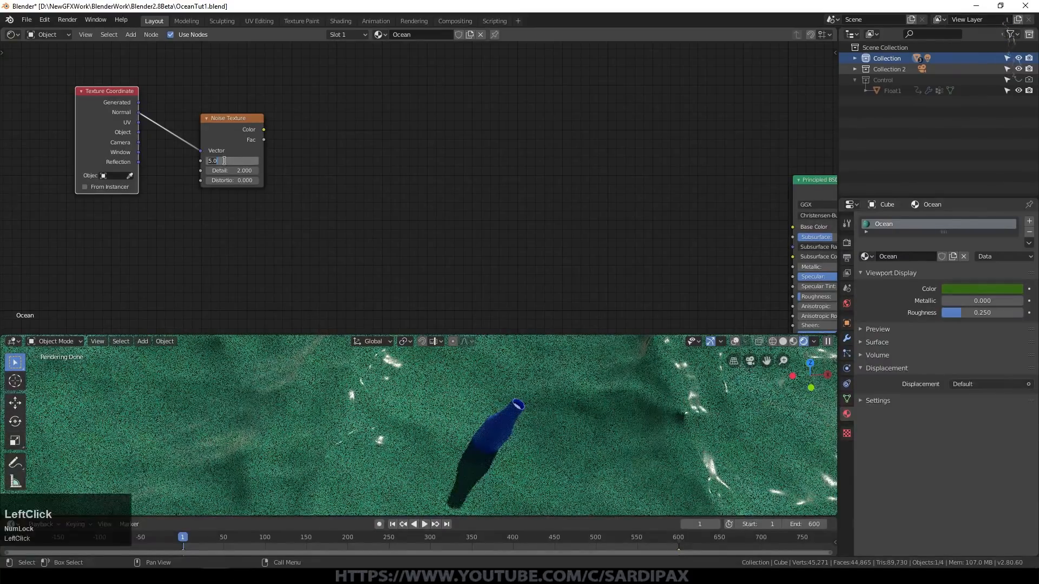
pyautogui.write('40')
pyautogui.press('KP_Enter')
pyautogui.moveTo(233, 171); pyautogui.dragTo(299, 171)
pyautogui.click(251, 180)
pyautogui.write('.1')
pyautogui.press('KP_Enter')
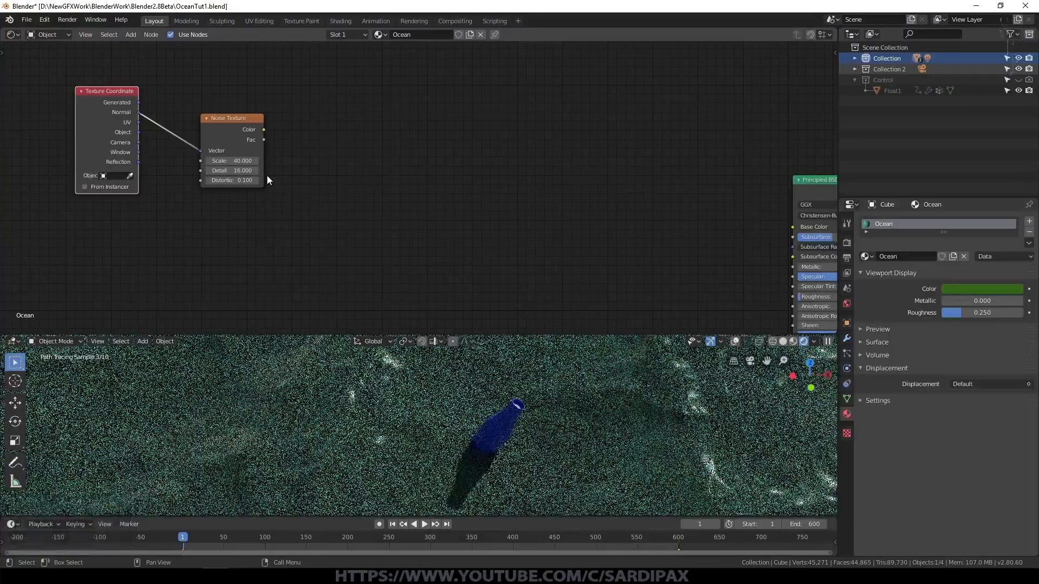
# - Add a ColorRamp after the Noise Texture and connect the noise Fac output to the ramp's Fac input
pyautogui.moveTo(340, 122); pyautogui.dragTo(296, 167, button='middle')
pyautogui.click(126, 34)
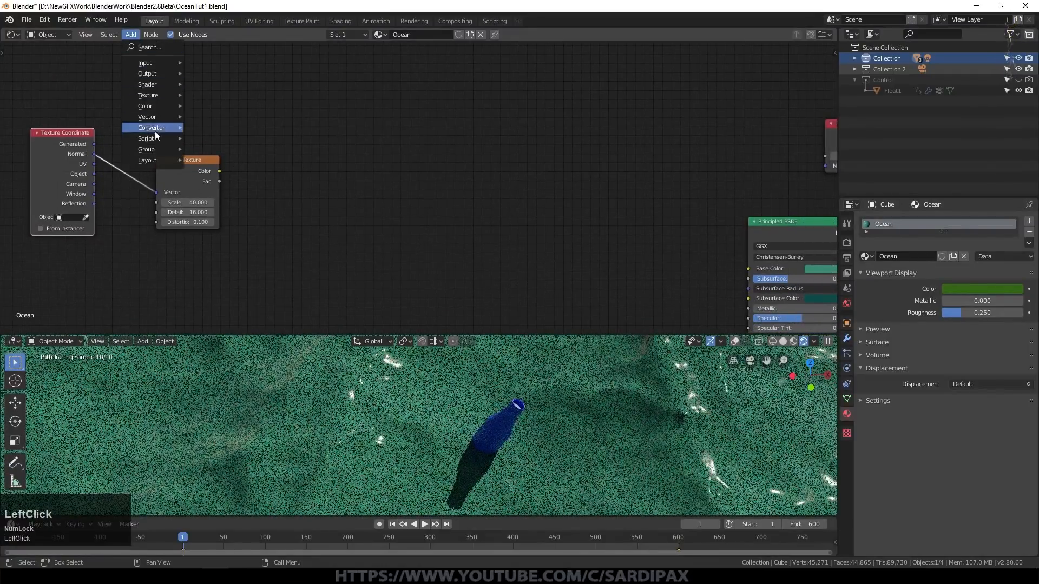
pyautogui.moveTo(154, 129)
pyautogui.click(227, 138)
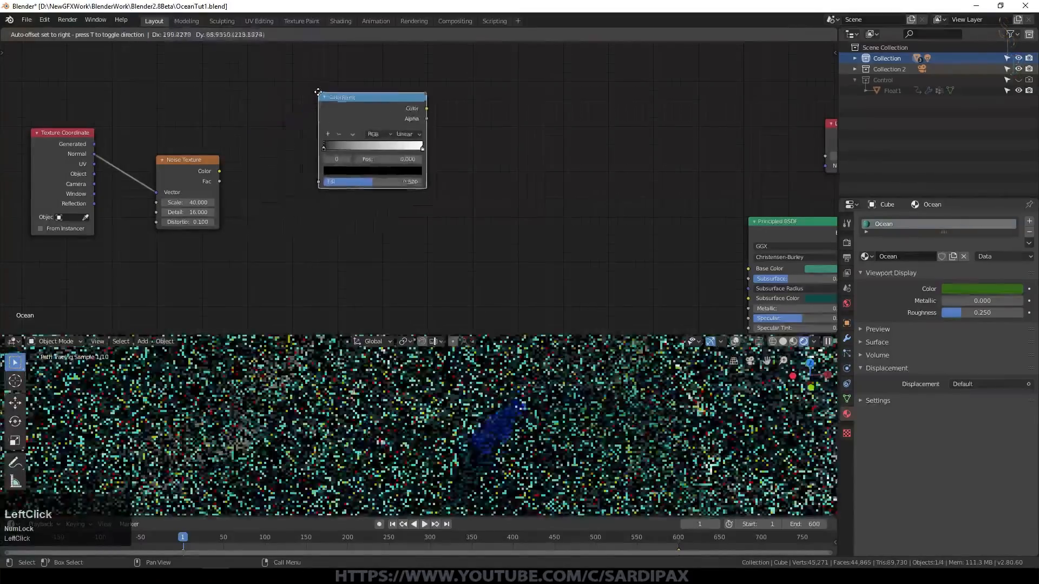
pyautogui.click(261, 96)
pyautogui.moveTo(219, 181); pyautogui.dragTo(295, 151)
# - Move the ColorRamp's white stop to about 0.505 and the black stop to about 0.2, using Cardinal interpolation
pyautogui.moveTo(377, 149); pyautogui.dragTo(332, 156)
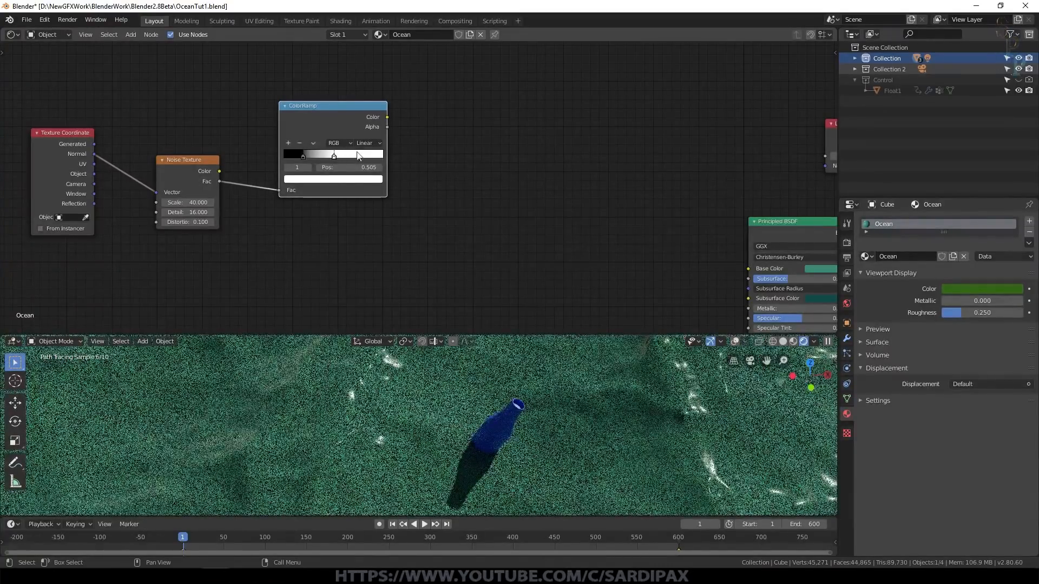
pyautogui.click(365, 143)
pyautogui.click(372, 163)
# - Add an Attribute node above the ColorRamp
pyautogui.moveTo(377, 157); pyautogui.dragTo(375, 227, button='middle')
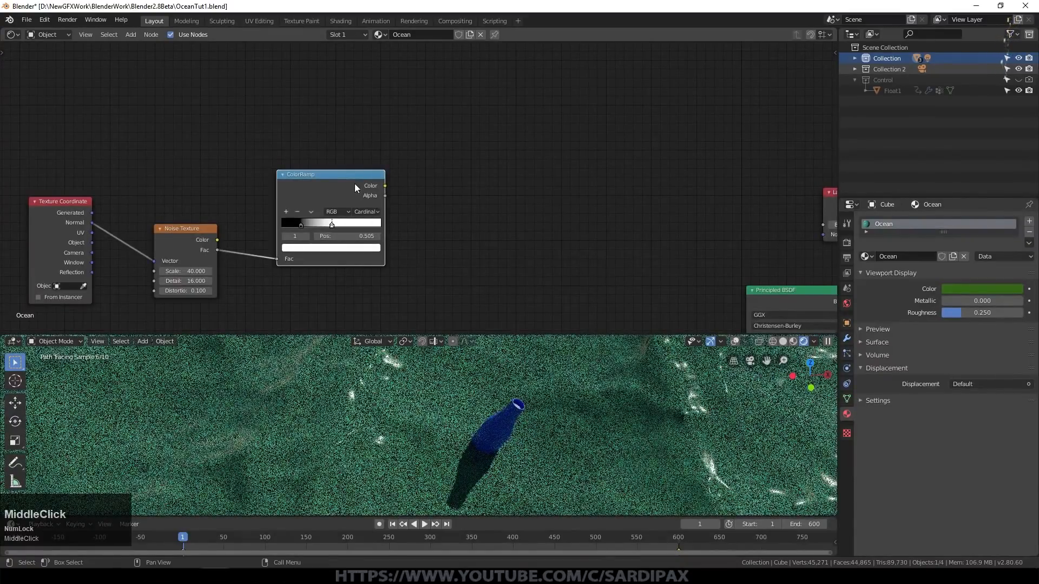
pyautogui.click(129, 36)
pyautogui.moveTo(145, 63)
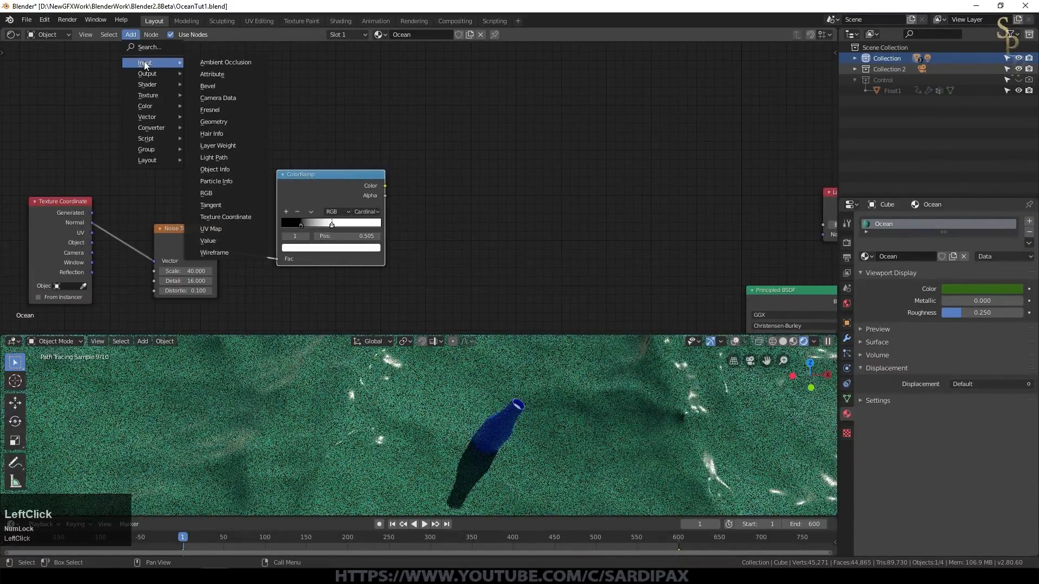
pyautogui.click(228, 70)
pyautogui.click(291, 77)
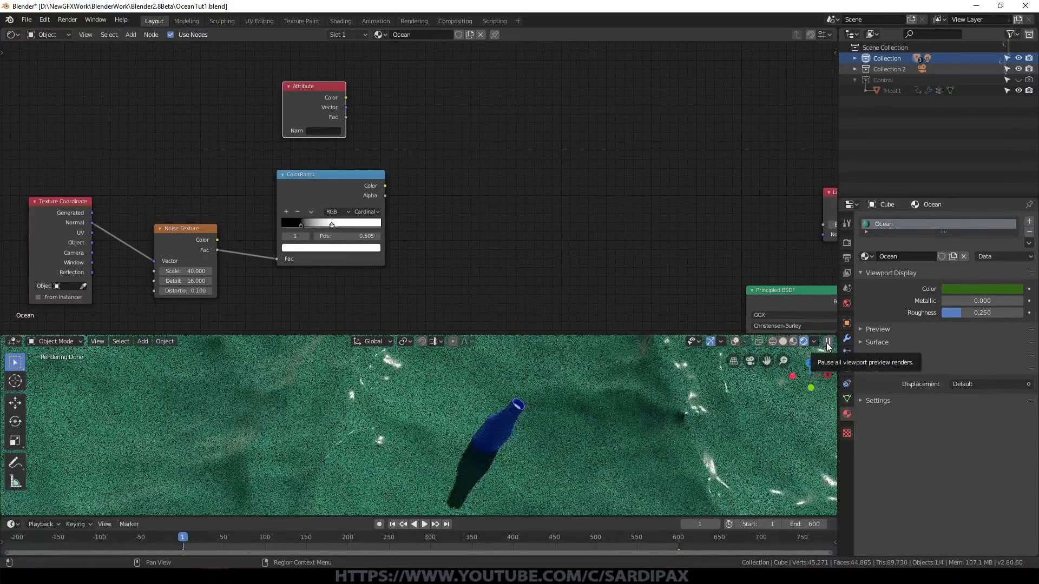
# - Pause the viewport preview render and bake the Ocean modifier for frames 1 to 250
pyautogui.click(828, 341)
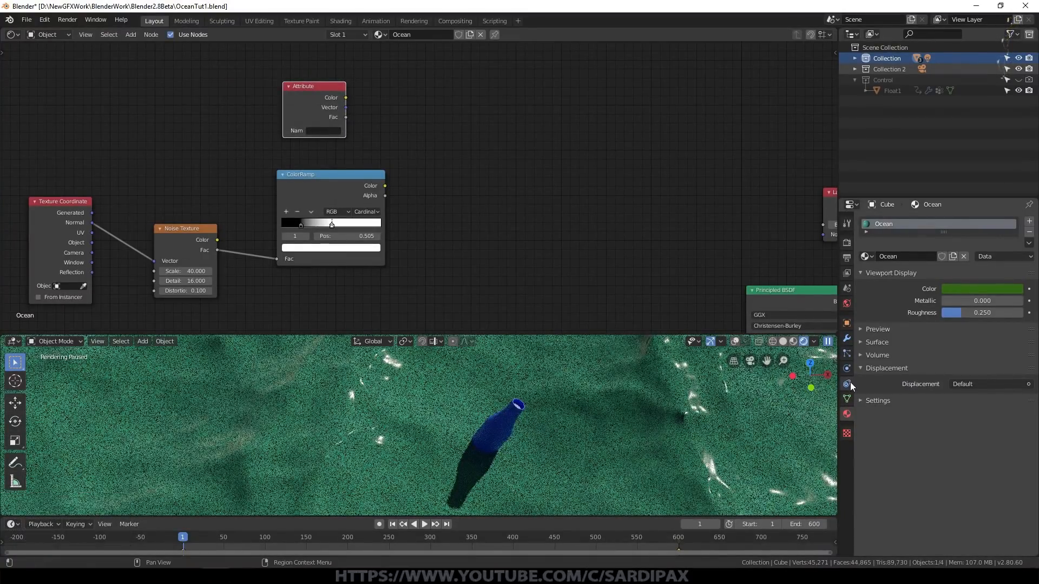
pyautogui.click(847, 339)
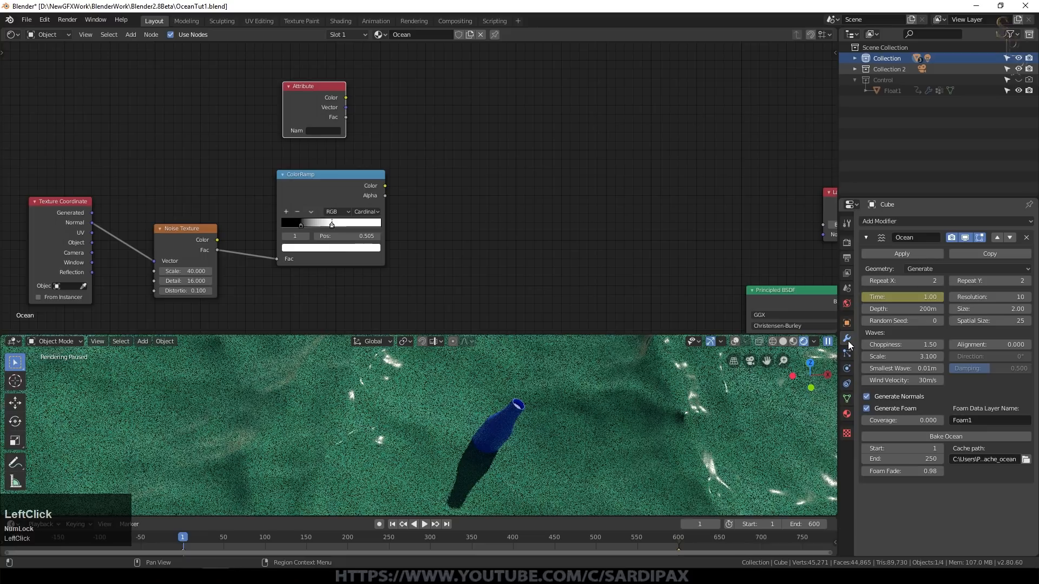
pyautogui.click(955, 437)
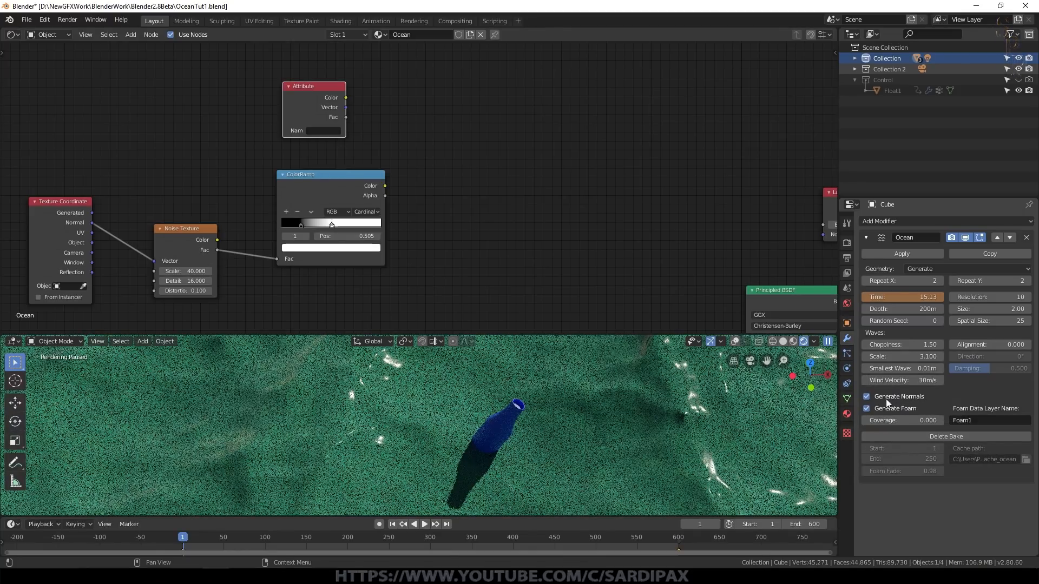
# - Set the Attribute node's name to Foam1, matching the Ocean modifier's foam data layer
pyautogui.click(846, 414)
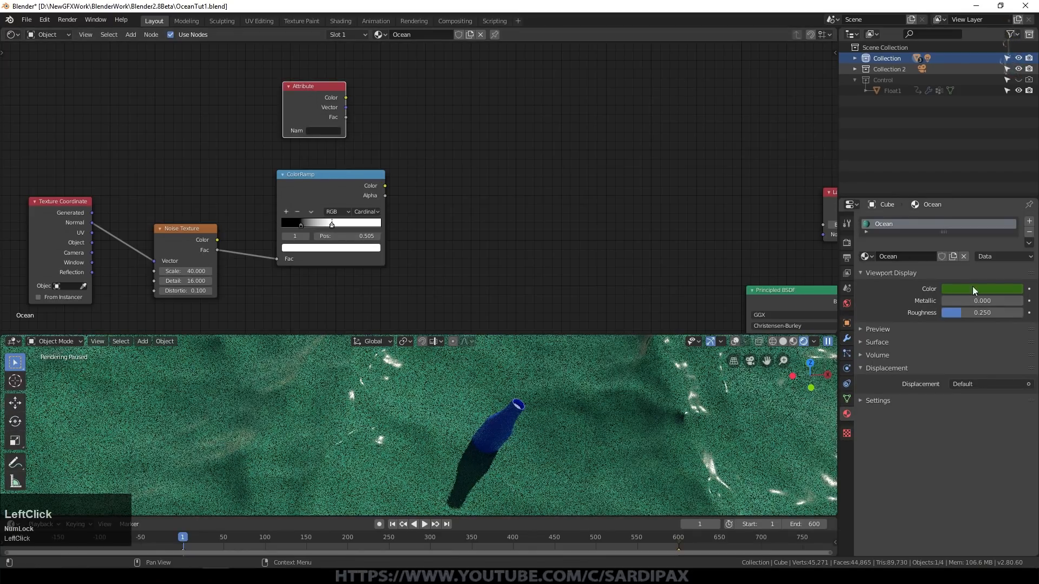
pyautogui.click(847, 338)
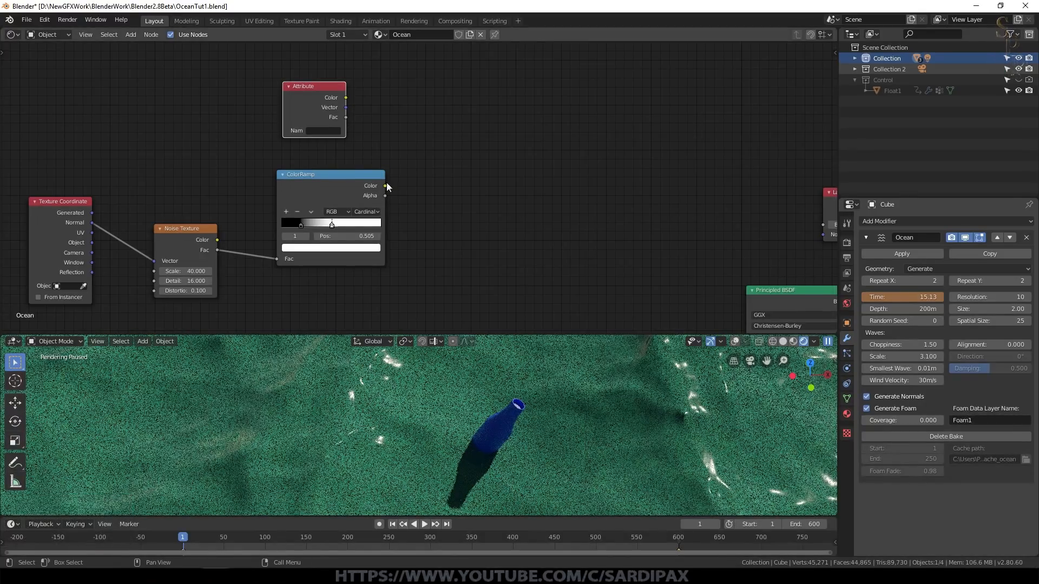
pyautogui.click(314, 131)
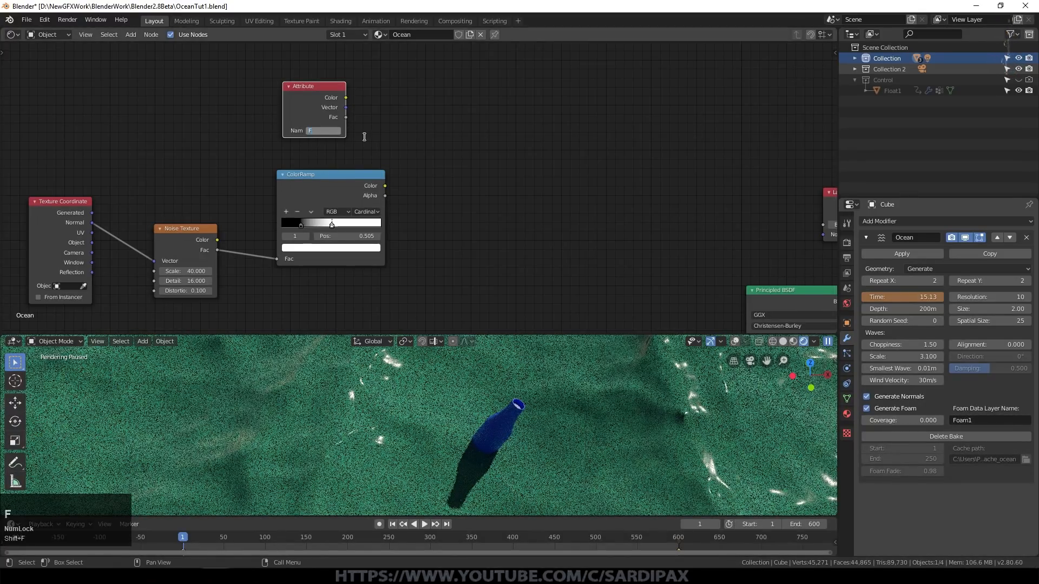
pyautogui.write('Foam1')
pyautogui.press('Return')
# - Add a MixRGB node beyond the Attribute node and set its blend mode to Dodge
pyautogui.click(131, 36)
pyautogui.moveTo(160, 109)
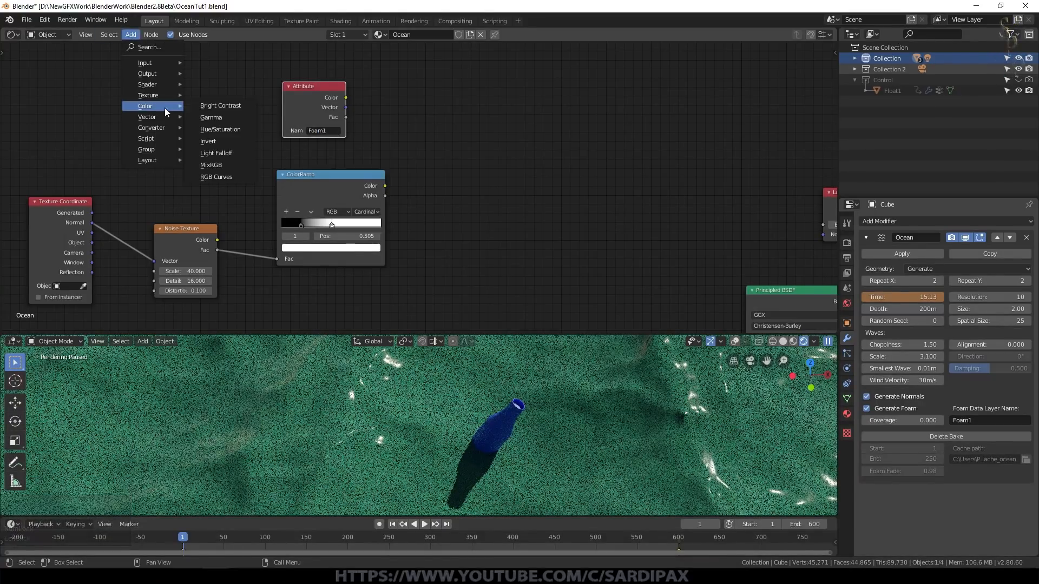
pyautogui.click(215, 109)
pyautogui.click(477, 111)
pyautogui.click(497, 140)
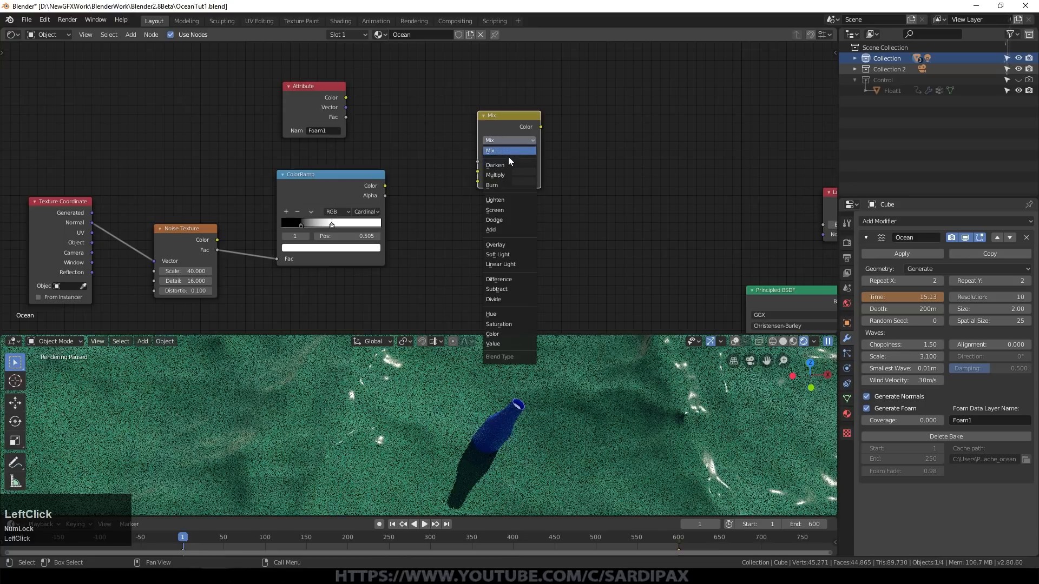
pyautogui.click(510, 219)
pyautogui.moveTo(508, 116); pyautogui.dragTo(487, 96)
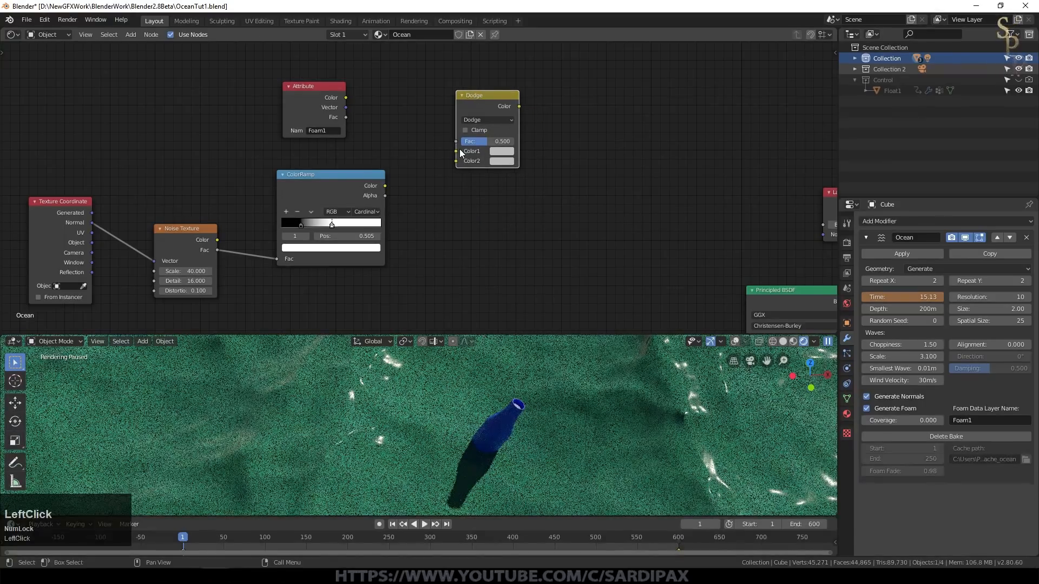
# - Connect the Attribute Fac output to the Dodge node's Color1 and the ColorRamp Color output to its Color2
pyautogui.moveTo(346, 117)
pyautogui.mouseDown()
pyautogui.moveTo(400, 120)
pyautogui.moveTo(456, 150)
pyautogui.mouseUp()
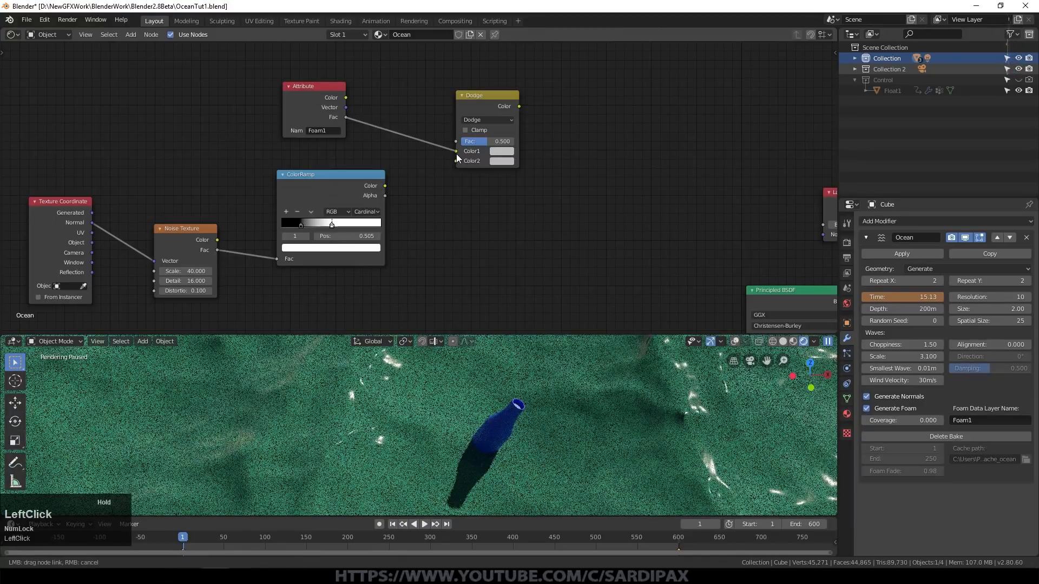
pyautogui.moveTo(385, 186); pyautogui.dragTo(457, 161)
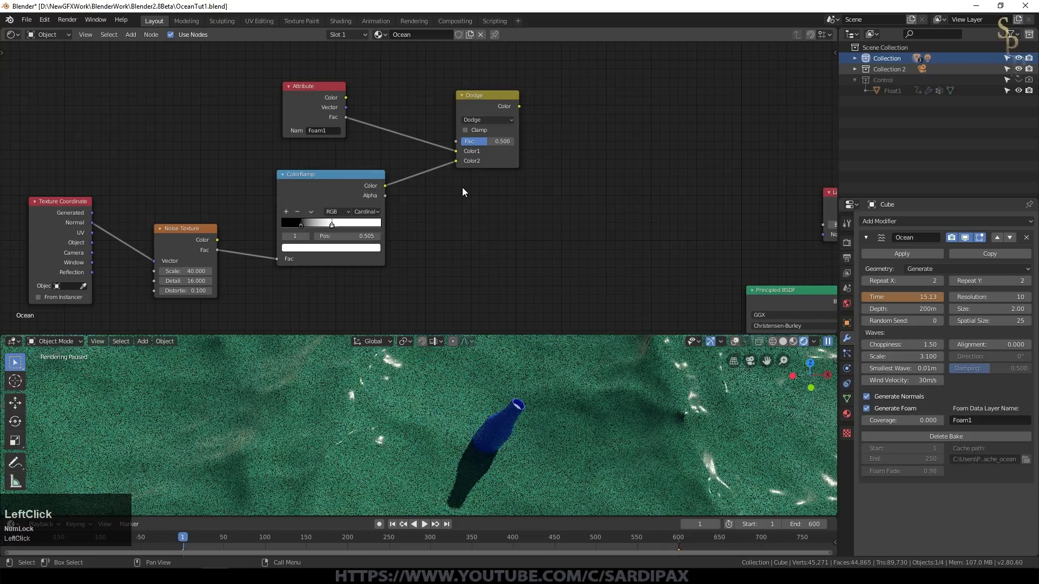
pyautogui.moveTo(313, 87); pyautogui.dragTo(338, 88)
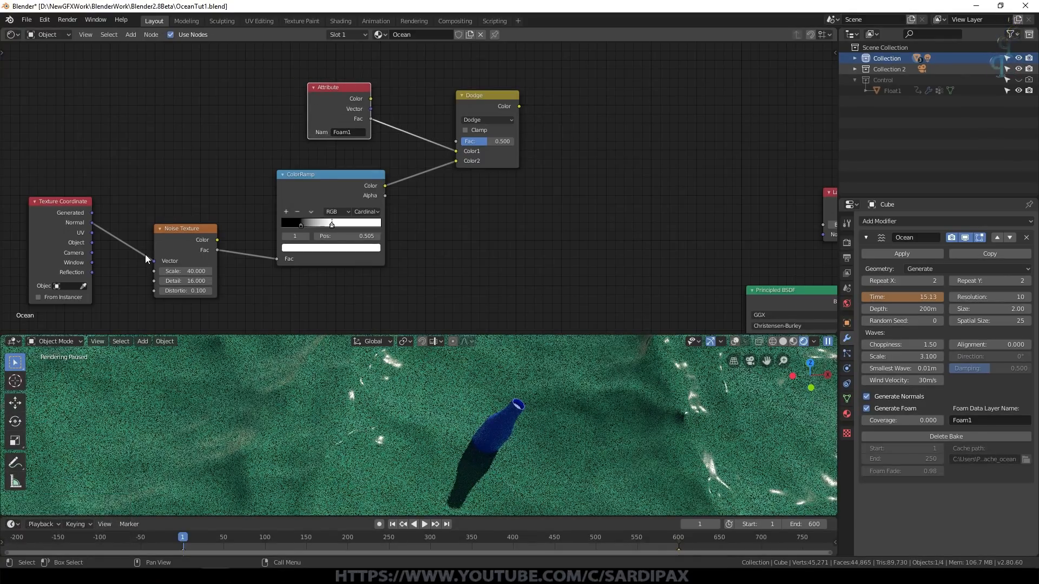
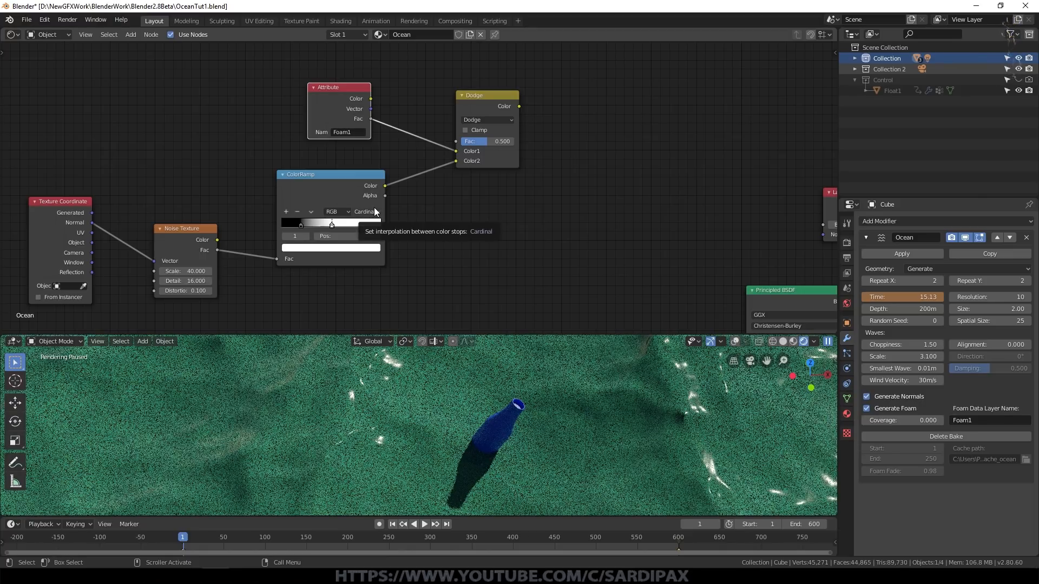
# - Duplicate the ColorRamp, place the copy after the Dodge node, and flip its color ramp
pyautogui.click(326, 185)
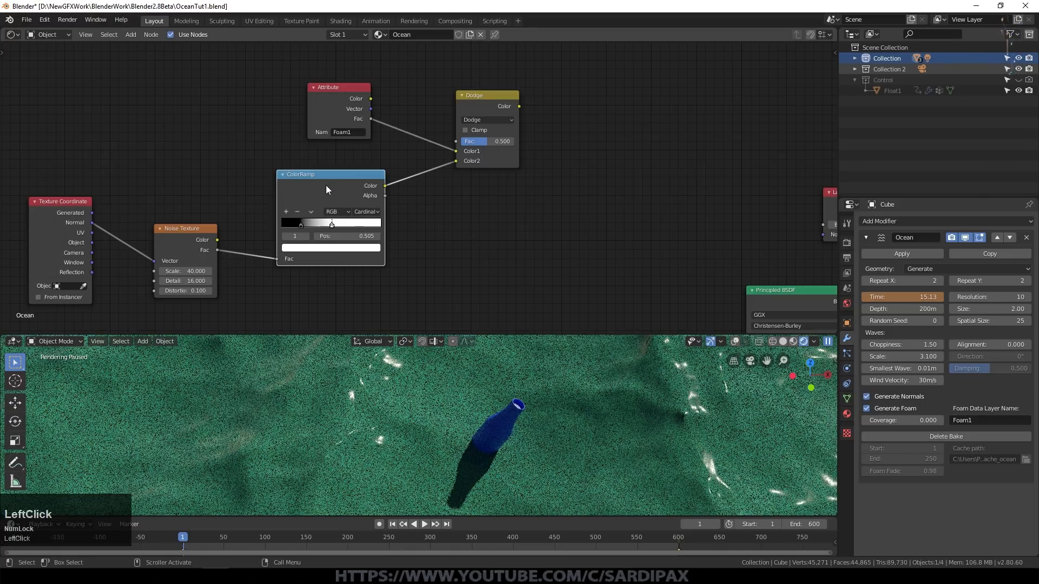
pyautogui.hotkey('shift', 'd')
pyautogui.click(587, 178)
pyautogui.scroll(2, 589, 179)
pyautogui.click(590, 177)
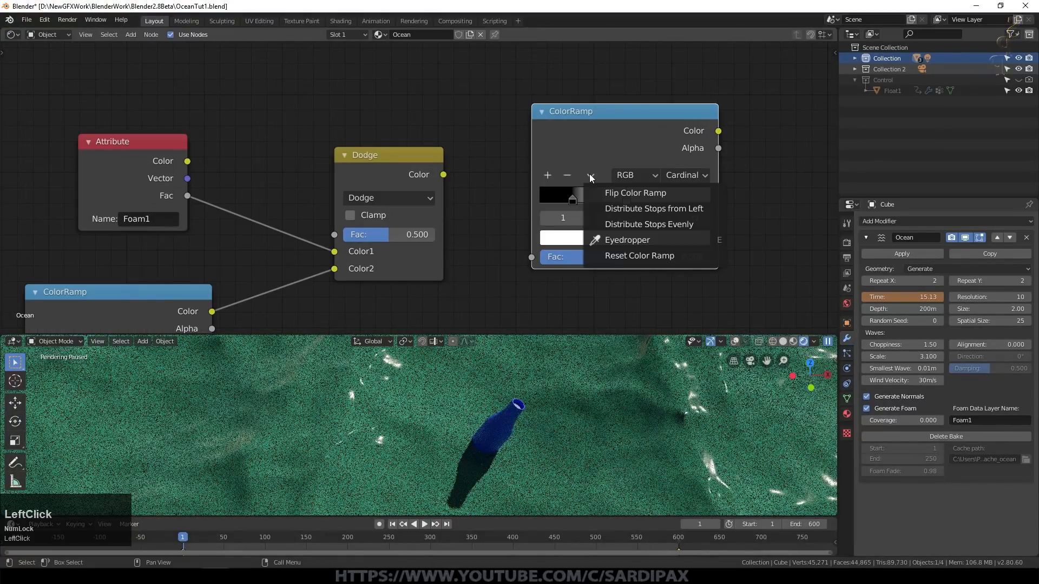
pyautogui.click(600, 193)
# - Move the copied ramp's white stop to the start and black stop to 0.050, and connect the Dodge Color to its Fac
pyautogui.moveTo(622, 200); pyautogui.dragTo(542, 200)
pyautogui.moveTo(675, 198); pyautogui.dragTo(543, 198)
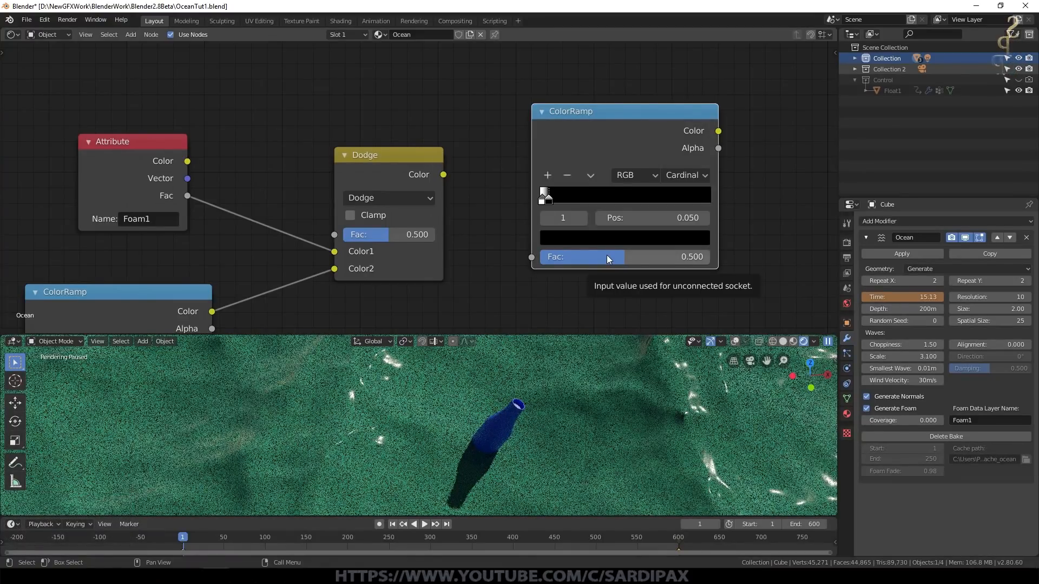
pyautogui.moveTo(443, 174)
pyautogui.mouseDown()
pyautogui.moveTo(463, 178)
pyautogui.moveTo(531, 257)
pyautogui.mouseUp()
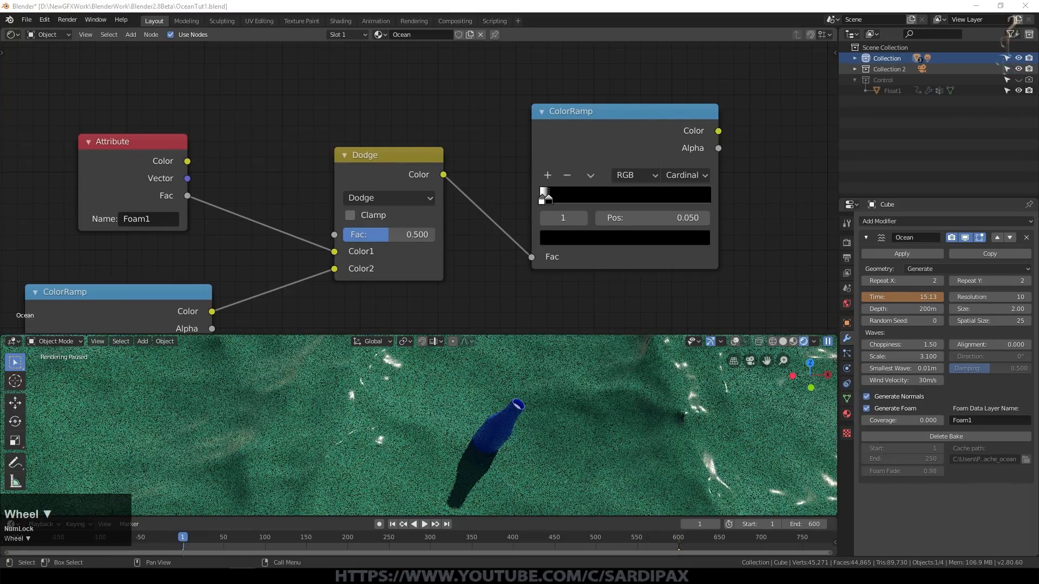
# - Move all the foam nodes together, farther away from the Principled BSDF and Layer Weight nodes
pyautogui.scroll(-5, 548, 245)
pyautogui.moveTo(549, 244); pyautogui.dragTo(538, 235, button='middle')
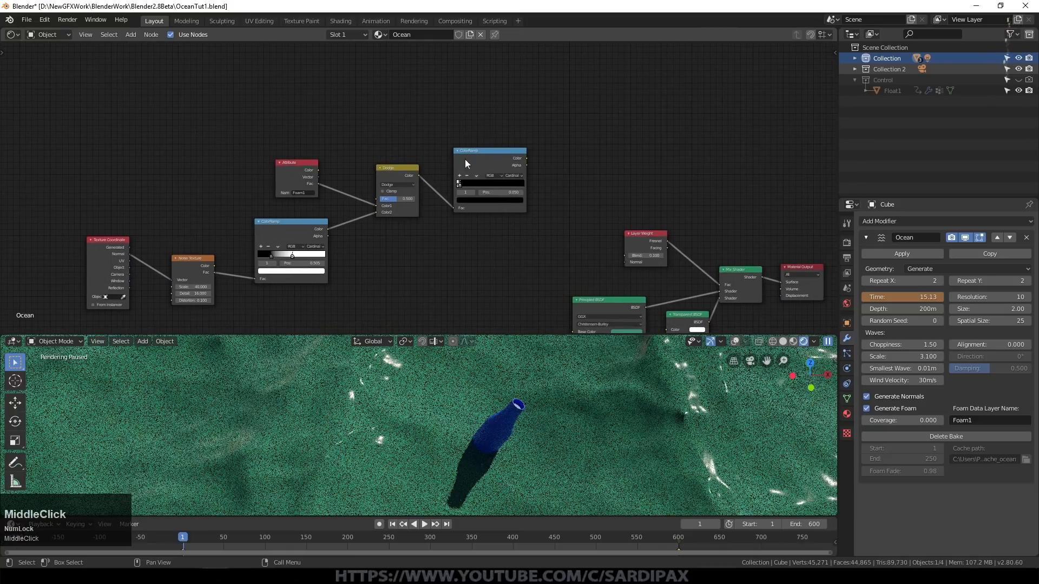
pyautogui.moveTo(76, 100)
pyautogui.mouseDown()
pyautogui.moveTo(124, 173)
pyautogui.moveTo(499, 267)
pyautogui.moveTo(514, 288)
pyautogui.mouseUp()
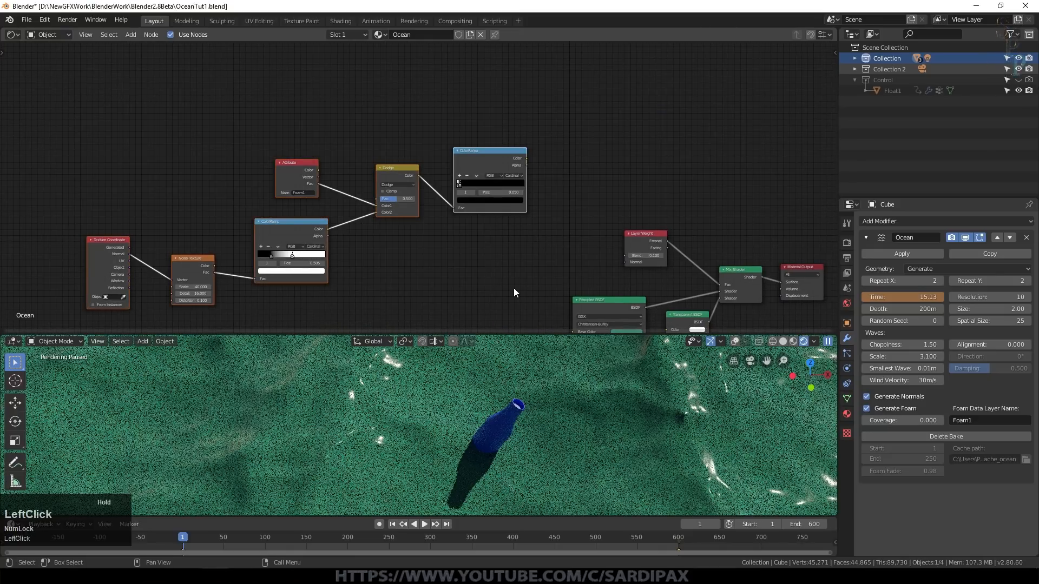
pyautogui.moveTo(473, 201); pyautogui.dragTo(384, 244)
pyautogui.moveTo(502, 267); pyautogui.dragTo(480, 192, button='middle')
pyautogui.moveTo(480, 192); pyautogui.dragTo(489, 252)
pyautogui.moveTo(488, 252); pyautogui.dragTo(244, 125, button='middle')
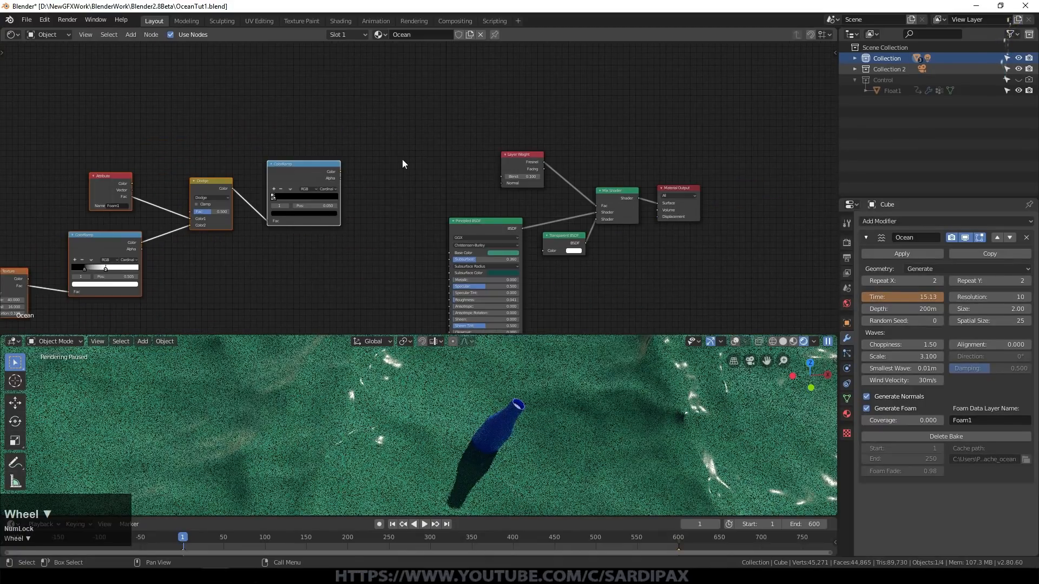
# - Duplicate the Dodge node, place the copy after the second ColorRamp, and set its blend mode to Mix
pyautogui.scroll(1, 405, 157)
pyautogui.moveTo(373, 207); pyautogui.dragTo(384, 168, button='middle')
pyautogui.click(160, 142)
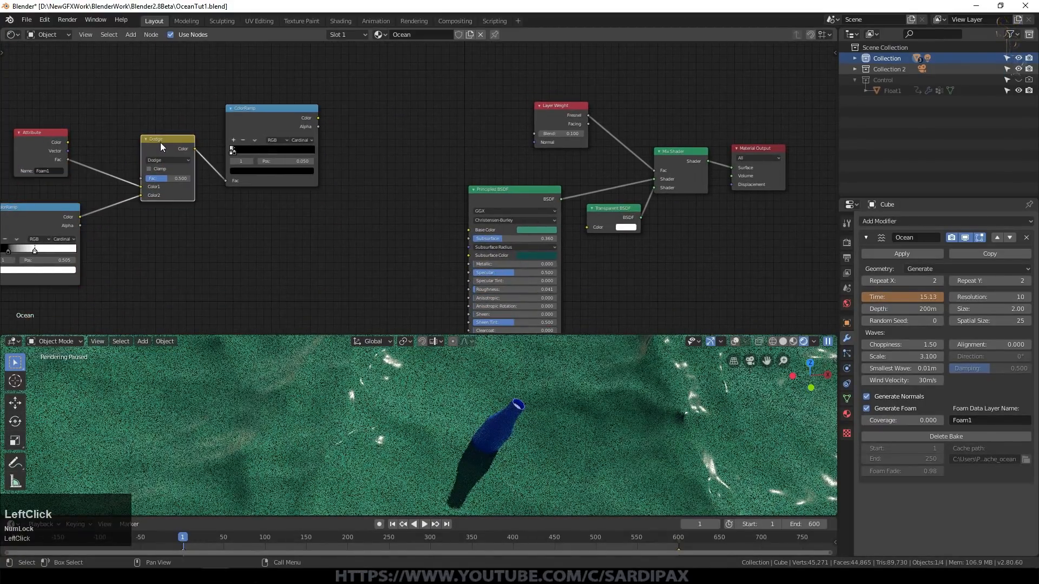
pyautogui.hotkey('shift', 'd')
pyautogui.click(394, 118)
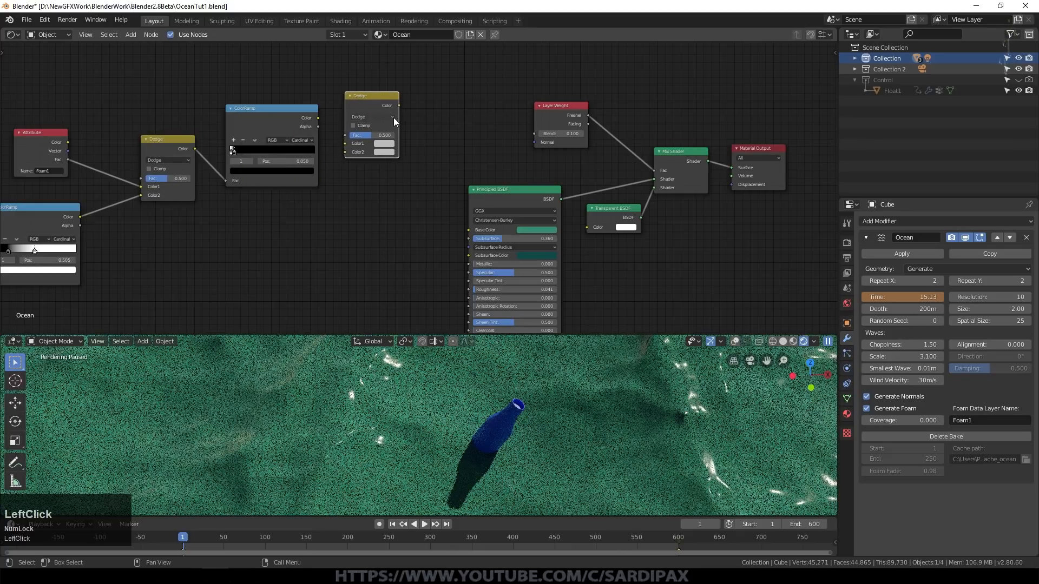
pyautogui.scroll(3, 422, 129)
pyautogui.click(339, 102)
pyautogui.click(325, 121)
# - Space the Mix node from the second ColorRamp and connect the ramp's Color output to the Mix Fac
pyautogui.scroll(-1, 297, 122)
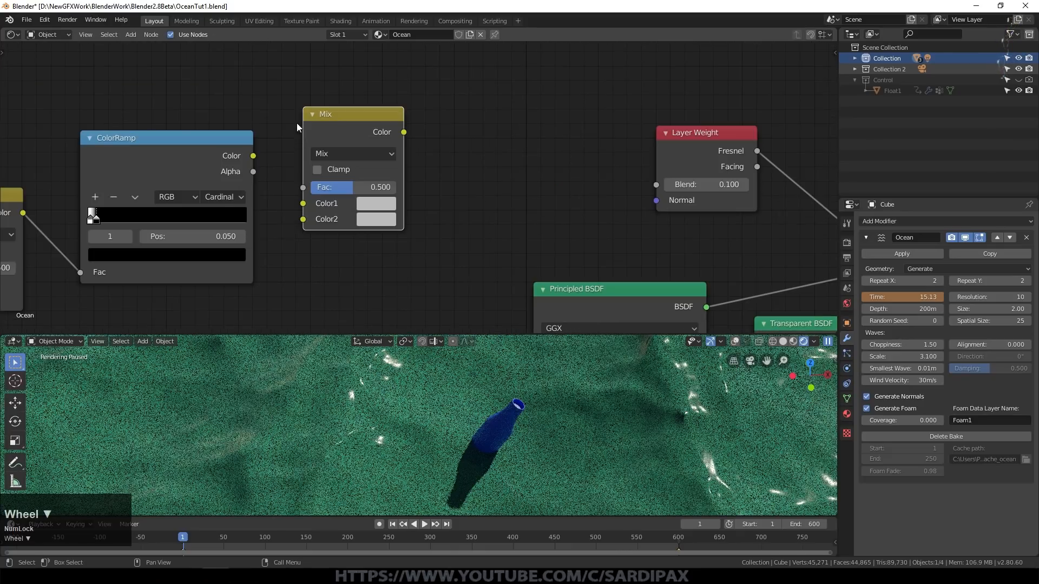
pyautogui.moveTo(334, 115); pyautogui.dragTo(362, 122)
pyautogui.moveTo(252, 156); pyautogui.dragTo(331, 196)
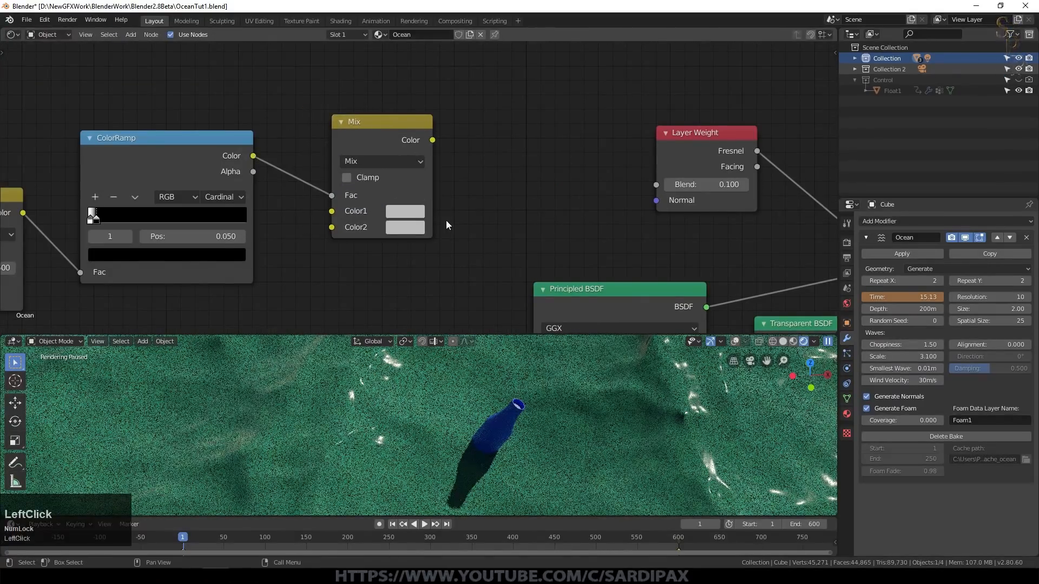
# - Set the Mix node's Color1 to white and its Color2 to a medium green
pyautogui.click(411, 212)
pyautogui.moveTo(509, 252); pyautogui.dragTo(510, 227)
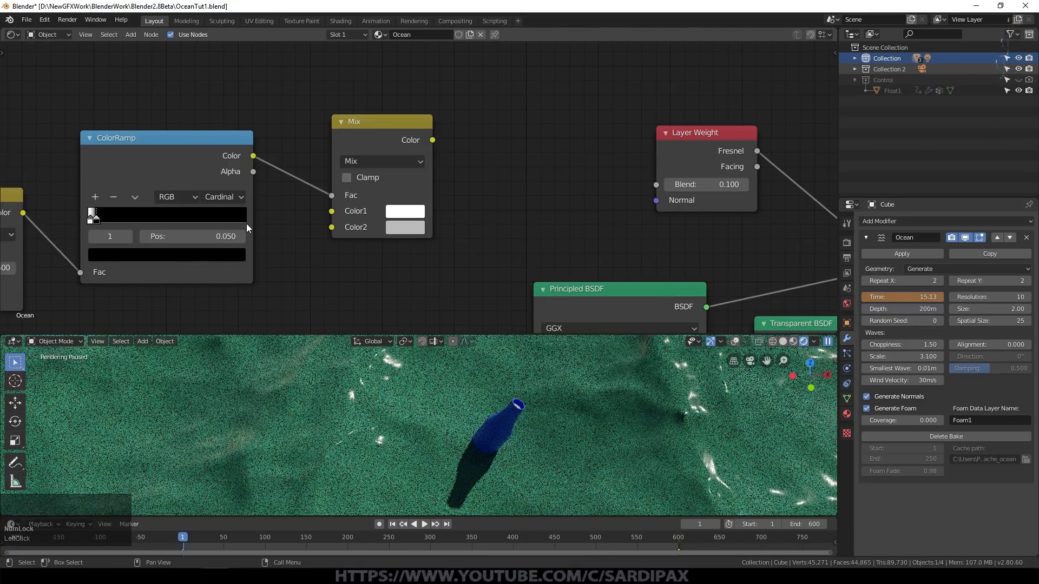
pyautogui.click(415, 226)
pyautogui.click(430, 280)
pyautogui.click(510, 273)
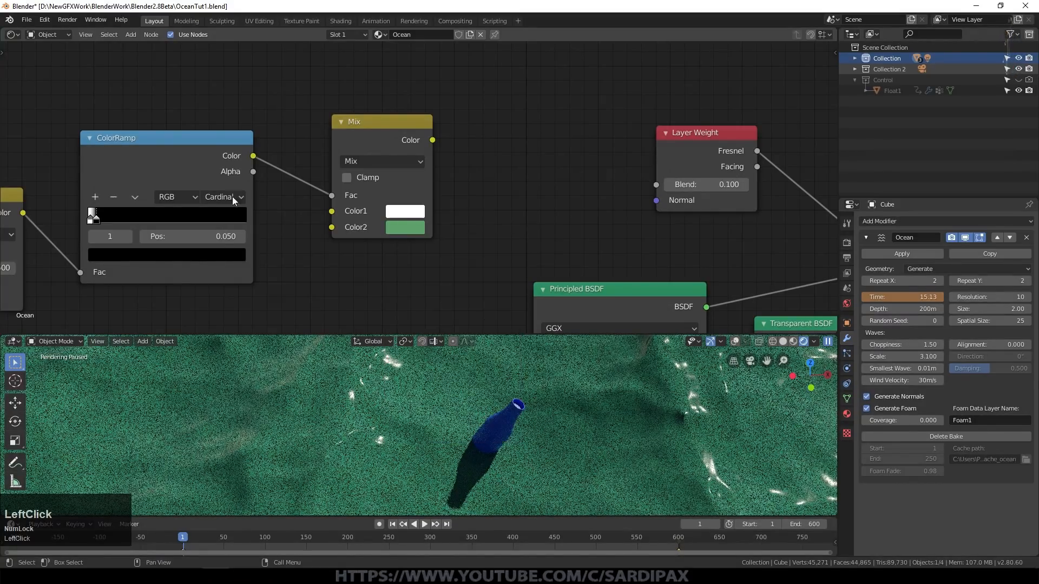
# - Space out the foam nodes, connect the Mix Color to the Principled BSDF's Base Color, and resume the viewport preview render
pyautogui.scroll(-2, 277, 106)
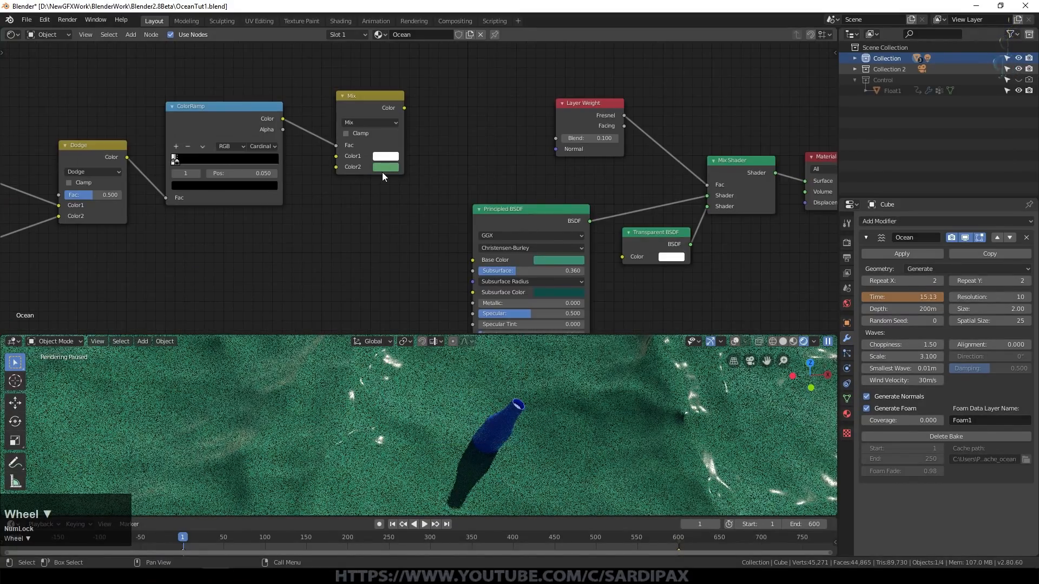
pyautogui.moveTo(96, 154); pyautogui.dragTo(64, 157)
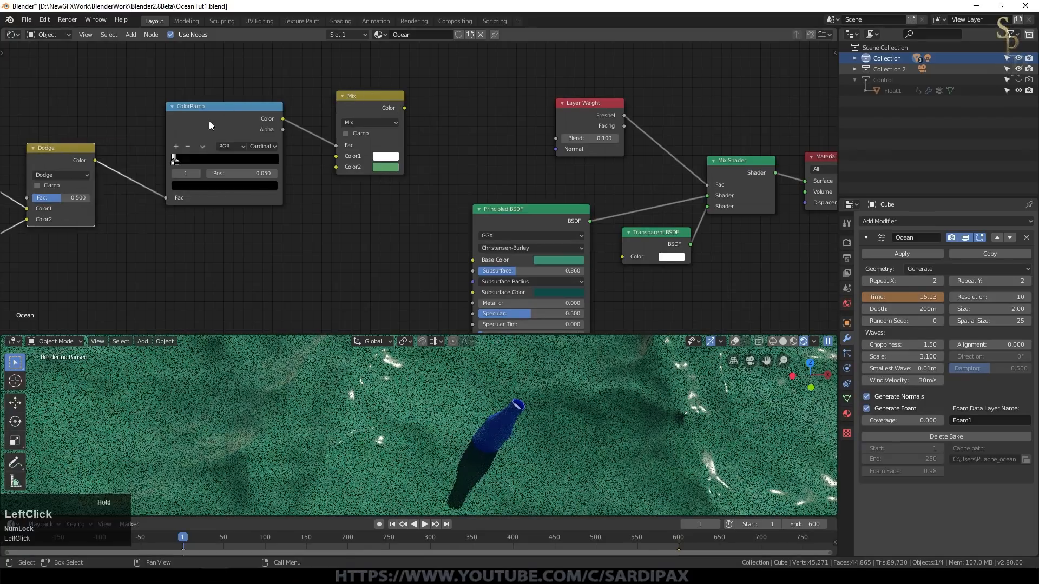
pyautogui.moveTo(208, 121); pyautogui.dragTo(173, 127)
pyautogui.moveTo(383, 110)
pyautogui.mouseDown()
pyautogui.moveTo(331, 134)
pyautogui.moveTo(478, 262)
pyautogui.mouseUp()
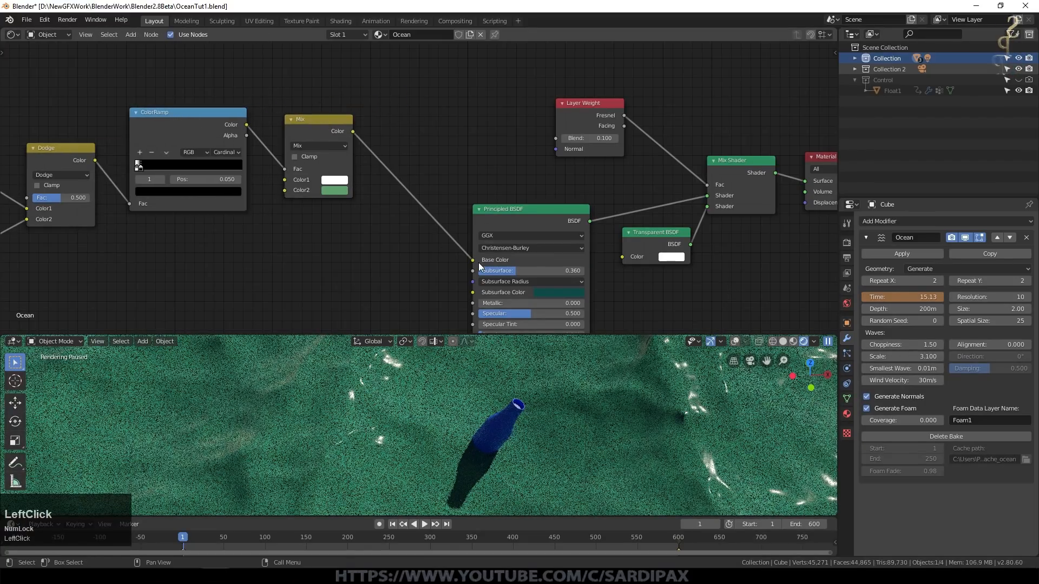
pyautogui.click(828, 342)
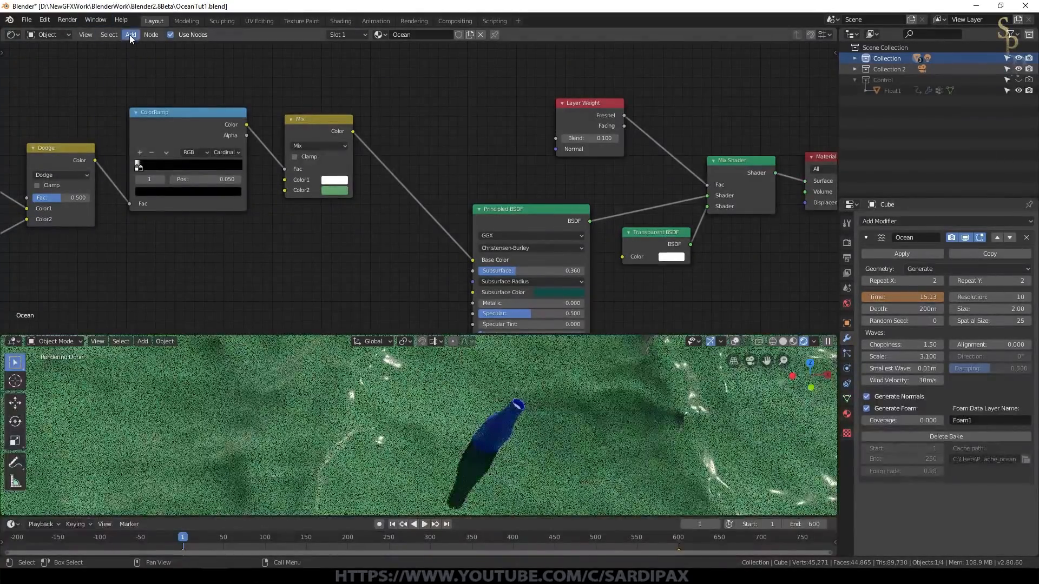
# - Add a Math node between the Mix node and the Principled BSDF
pyautogui.click(130, 35)
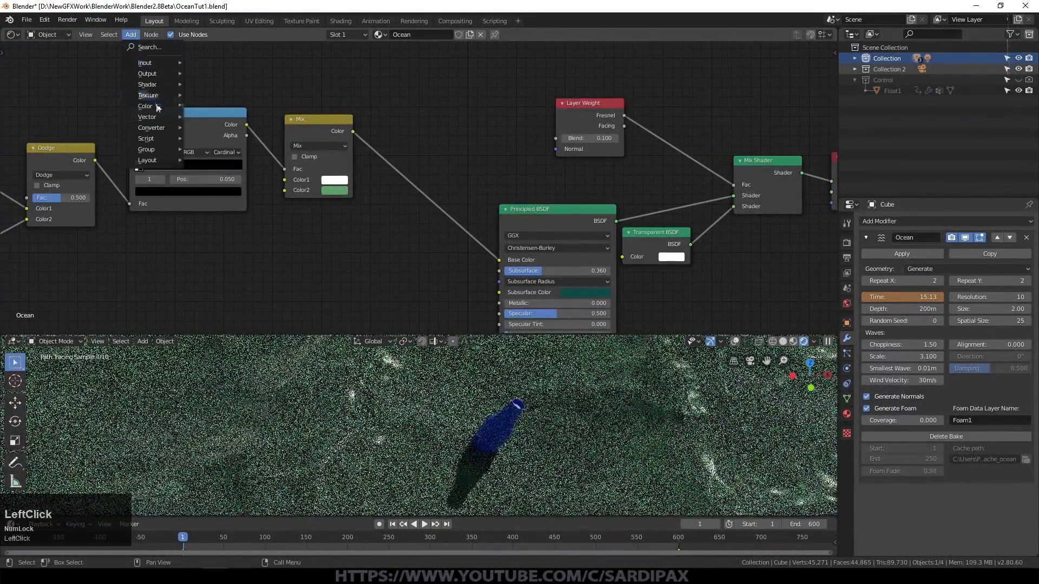
pyautogui.moveTo(158, 108)
pyautogui.click(223, 190)
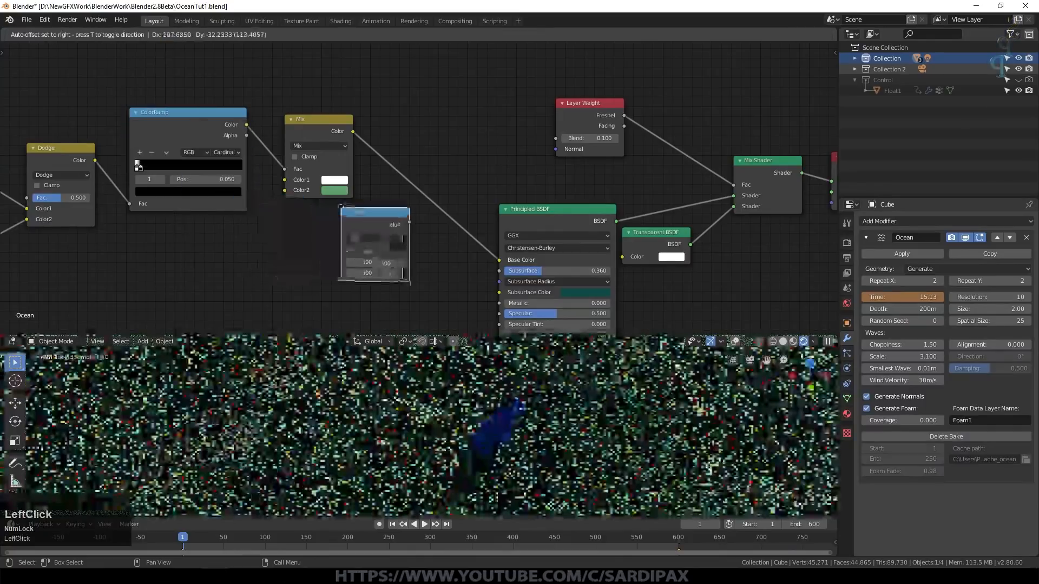
pyautogui.click(385, 225)
# - Link the Mix Color through the Math node's first Value to the Principled BSDF's Roughness, with the second Value at 0.05
pyautogui.moveTo(353, 132); pyautogui.dragTo(370, 275)
pyautogui.moveTo(419, 295); pyautogui.dragTo(421, 256, button='middle')
pyautogui.click(410, 250)
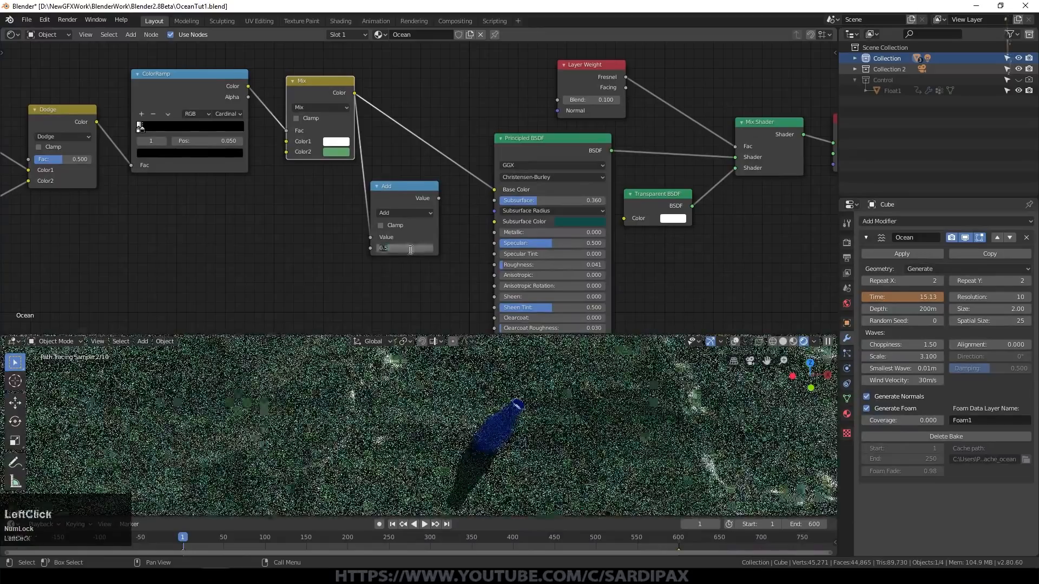
pyautogui.write('0.05')
pyautogui.press('KP_Enter')
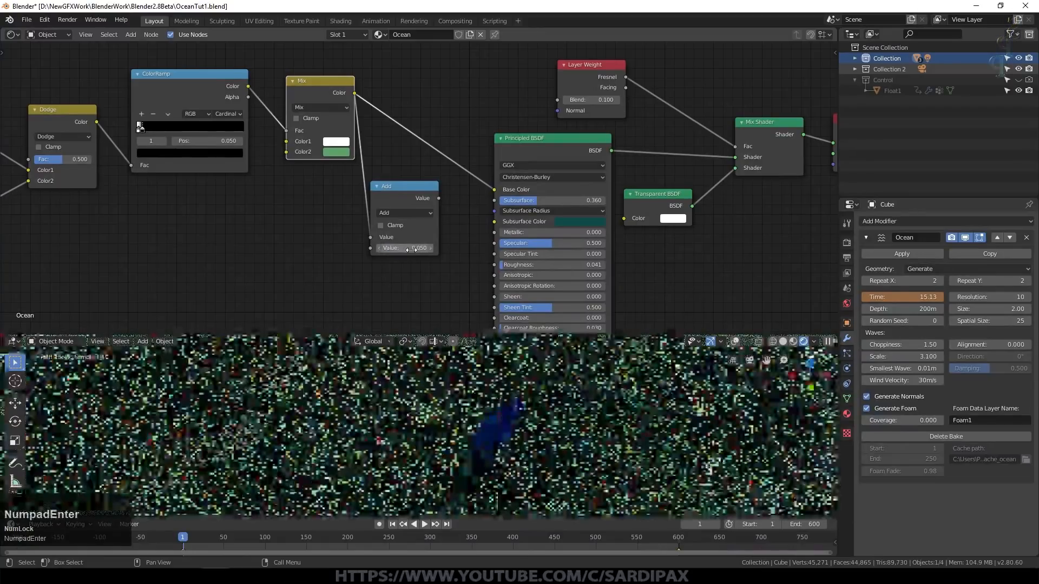
pyautogui.moveTo(439, 198); pyautogui.dragTo(496, 265)
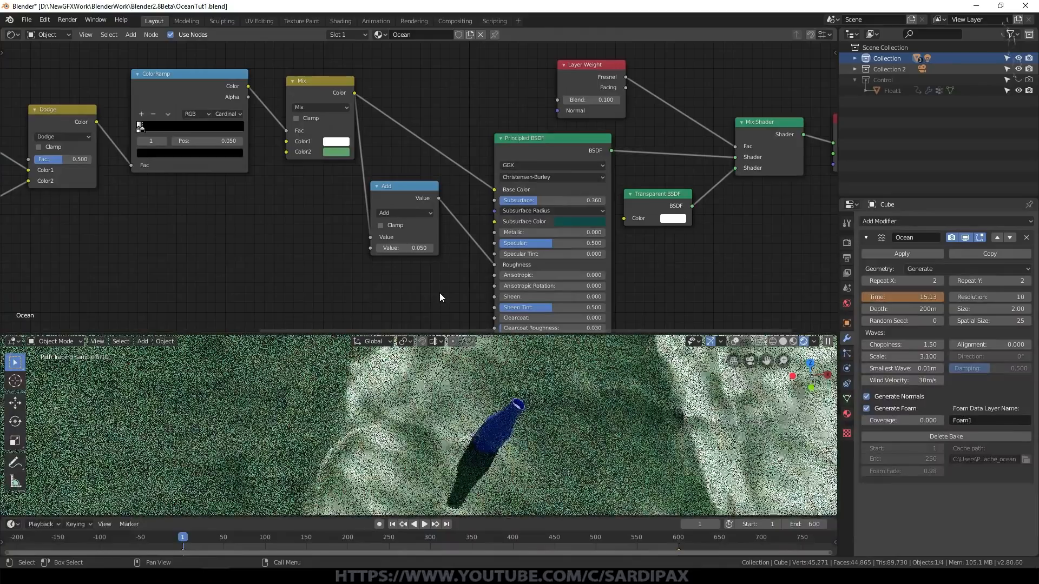
# - Change the Math node's operation to Multiply
pyautogui.moveTo(390, 262); pyautogui.dragTo(386, 258, button='middle')
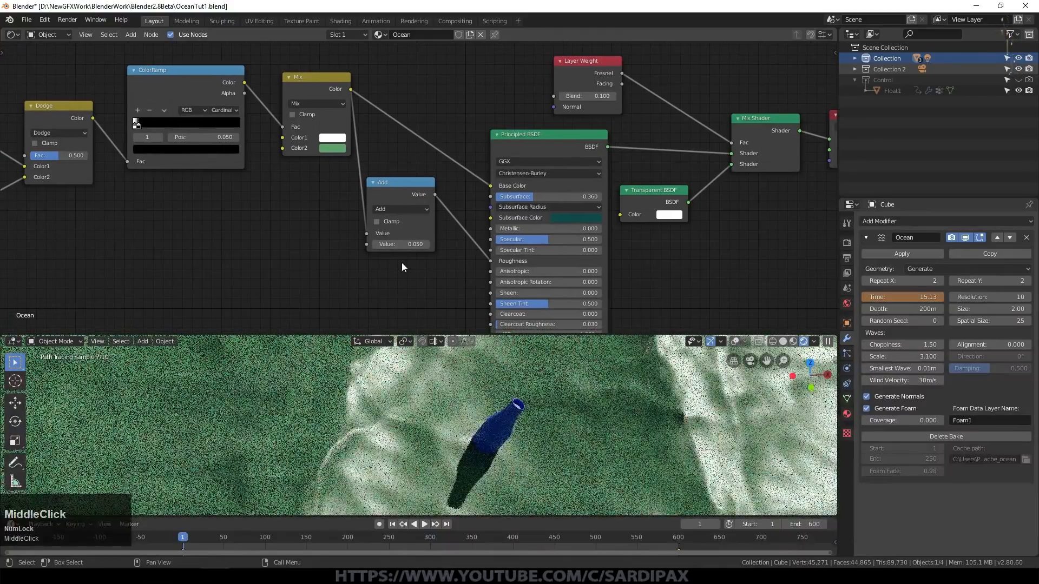
pyautogui.click(408, 209)
pyautogui.click(406, 238)
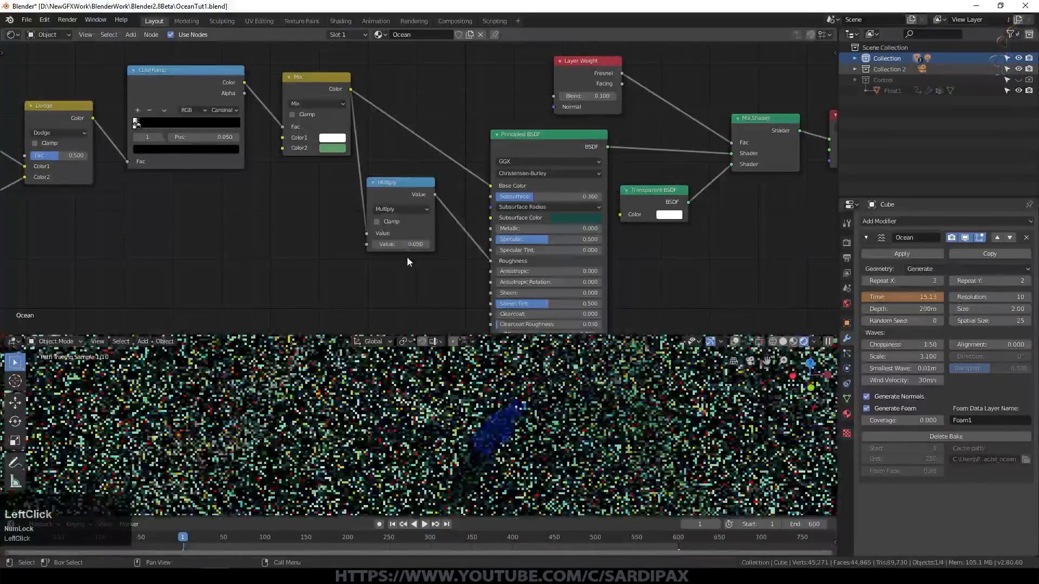
# - Add a Bump node below the Multiply node and connect its Normal output to the Principled BSDF's Normal
pyautogui.moveTo(407, 258); pyautogui.dragTo(435, 215, button='middle')
pyautogui.click(130, 34)
pyautogui.moveTo(145, 112)
pyautogui.click(217, 118)
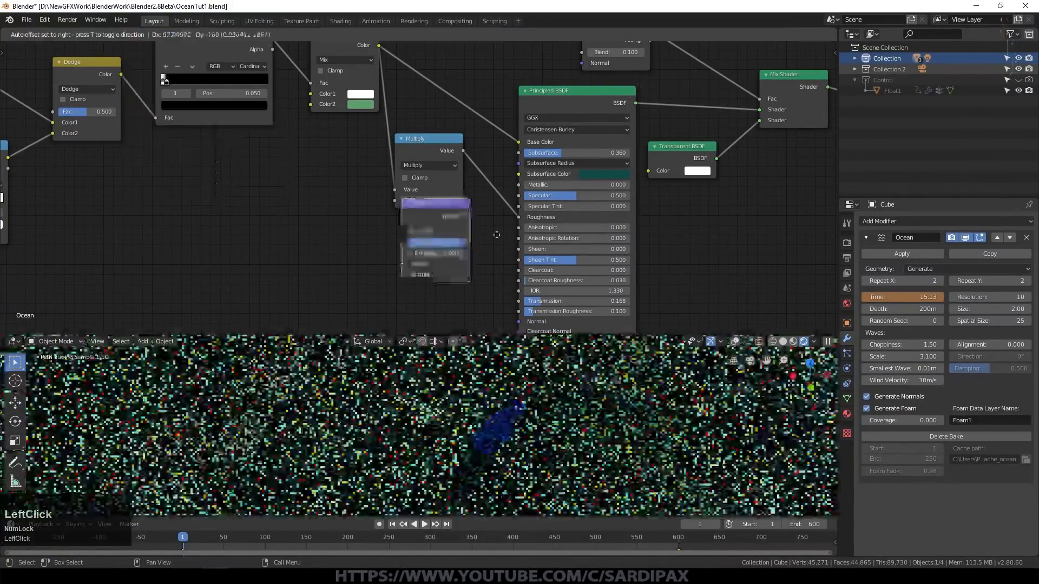
pyautogui.click(429, 203)
pyautogui.moveTo(460, 213); pyautogui.dragTo(492, 249)
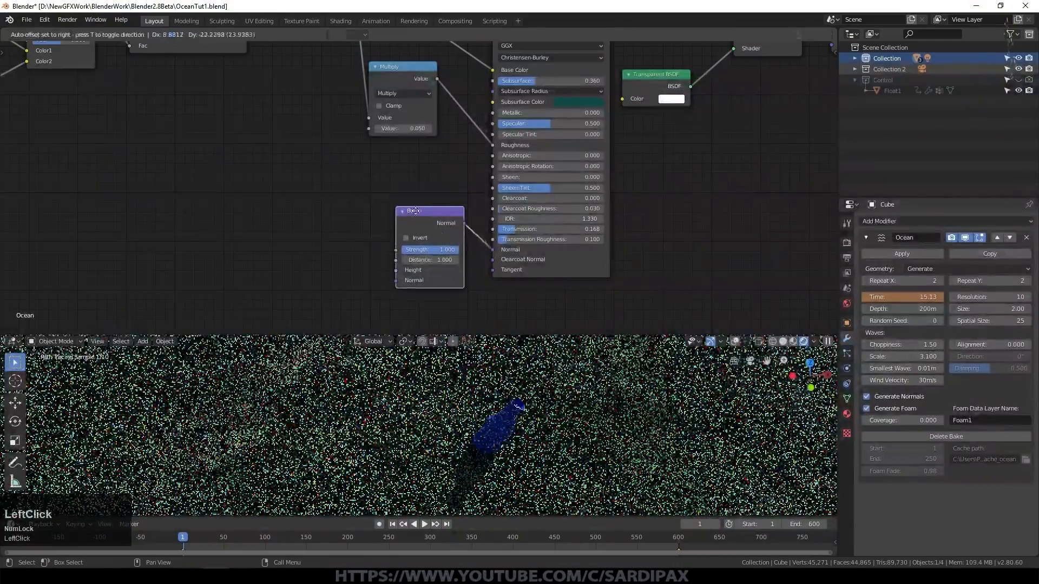
# - Link the Mix node's Color to the Bump node's Height and set the Bump Strength to 0.025
pyautogui.scroll(-5, 388, 181)
pyautogui.moveTo(361, 48); pyautogui.dragTo(409, 251)
pyautogui.scroll(5, 449, 269)
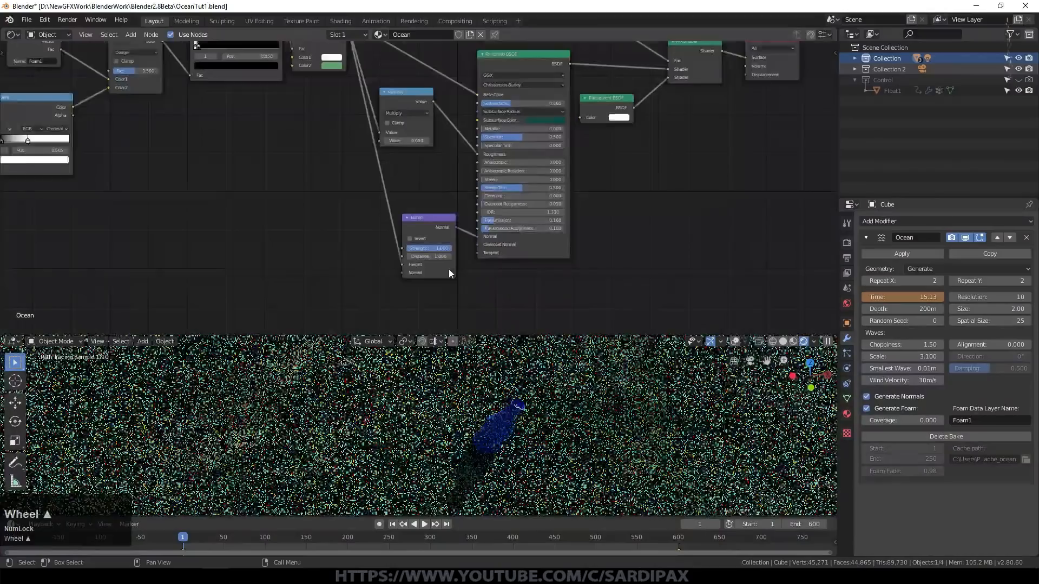
pyautogui.moveTo(440, 203); pyautogui.dragTo(440, 154, button='middle')
pyautogui.scroll(2, 440, 222)
pyautogui.click(442, 226)
pyautogui.write('0.025')
pyautogui.press('KP_Enter')
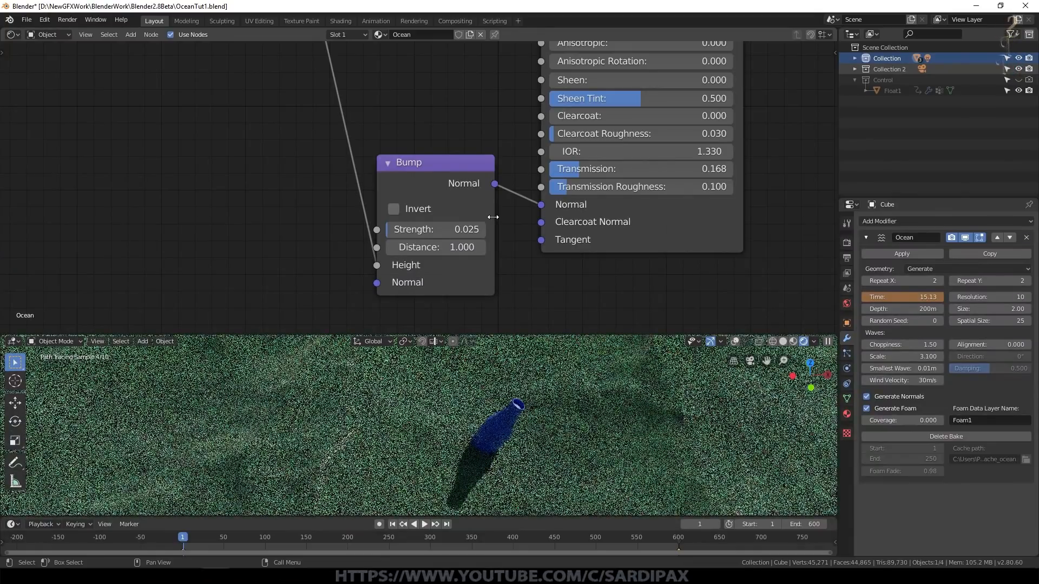
# - Move the foam ColorRamp below the Mix node and connect its Color to the Principled BSDF's Transmission
pyautogui.moveTo(241, 211); pyautogui.dragTo(237, 261, button='middle')
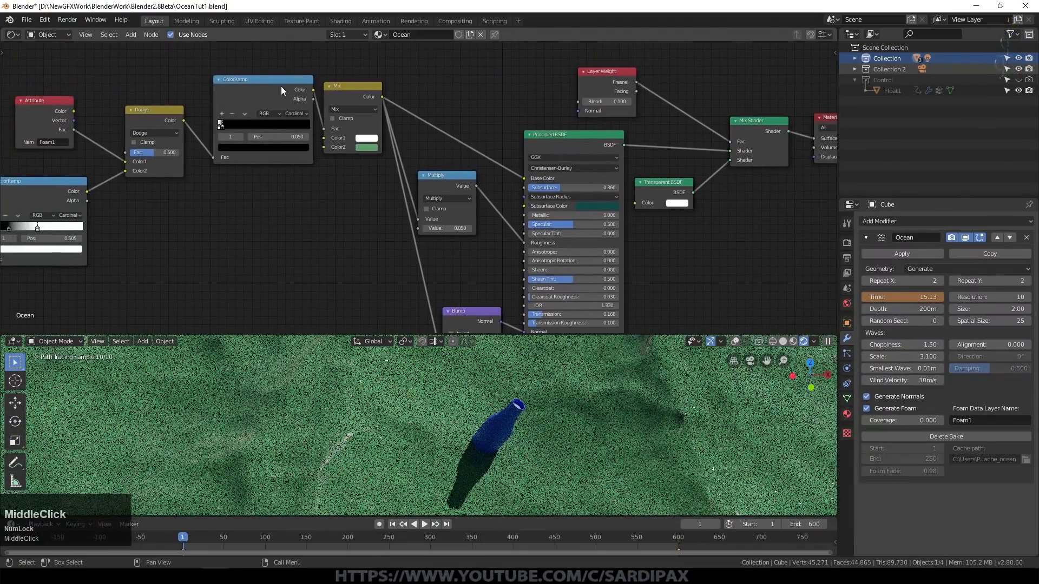
pyautogui.moveTo(273, 86); pyautogui.dragTo(527, 314)
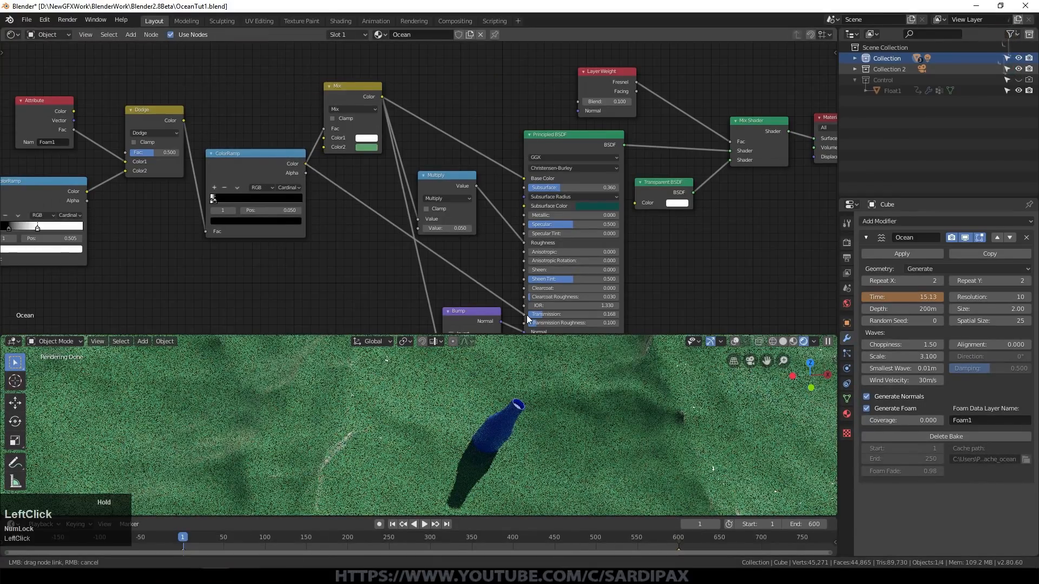
pyautogui.moveTo(527, 315); pyautogui.dragTo(528, 315)
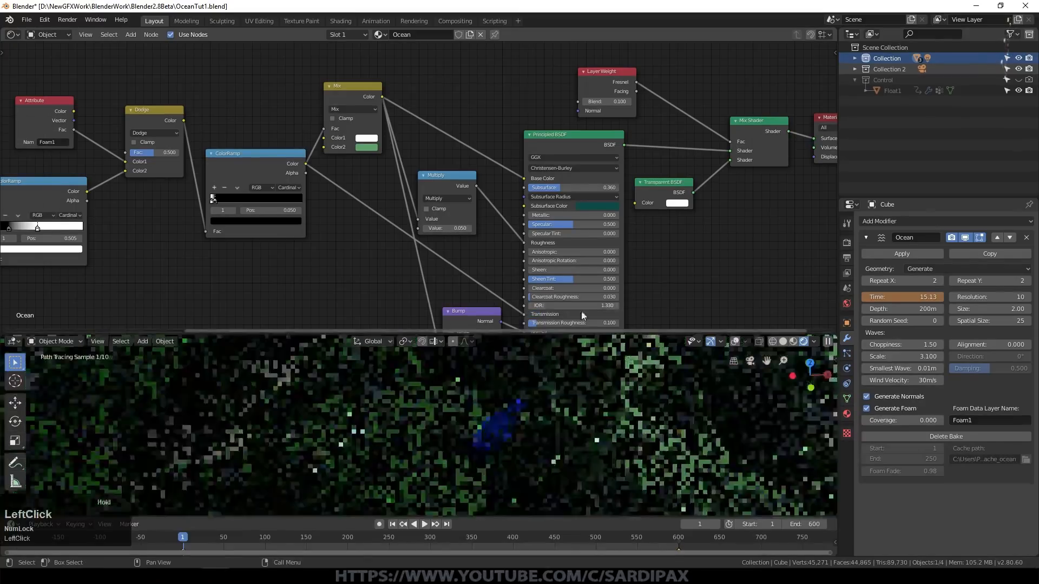
pyautogui.moveTo(648, 294); pyautogui.dragTo(617, 237, button='middle')
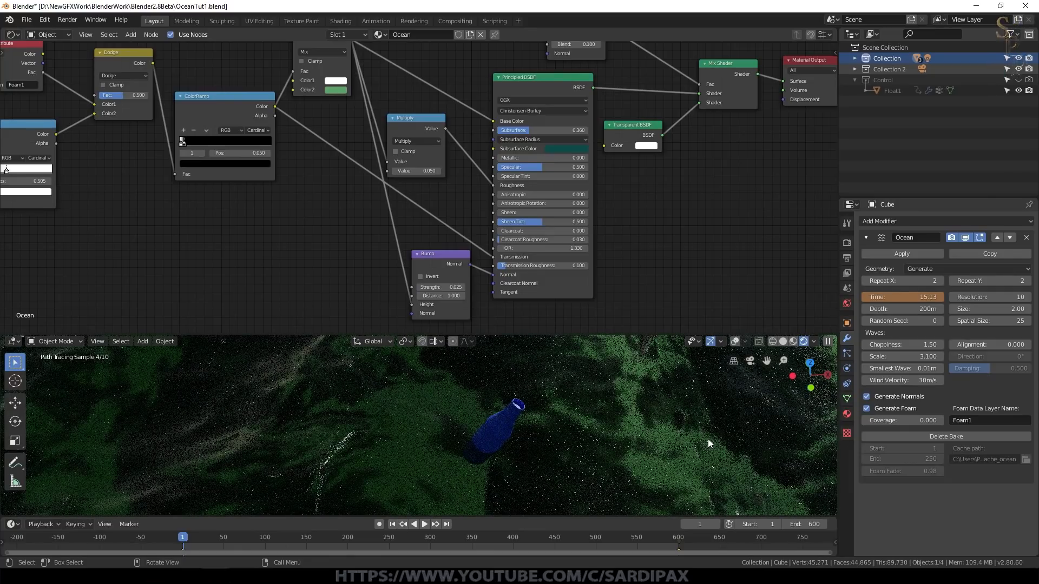
# - View the bottle close up at wave level, pause the viewport preview render, and save the file
pyautogui.moveTo(708, 439); pyautogui.dragTo(631, 465, button='middle')
pyautogui.scroll(1, 632, 465)
pyautogui.scroll(1, 632, 465)
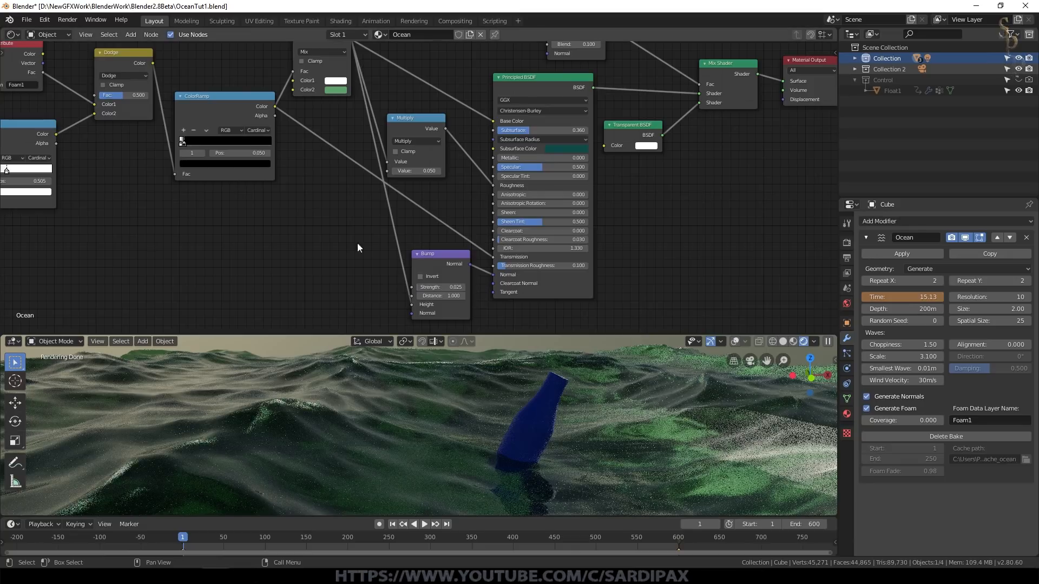
pyautogui.click(828, 342)
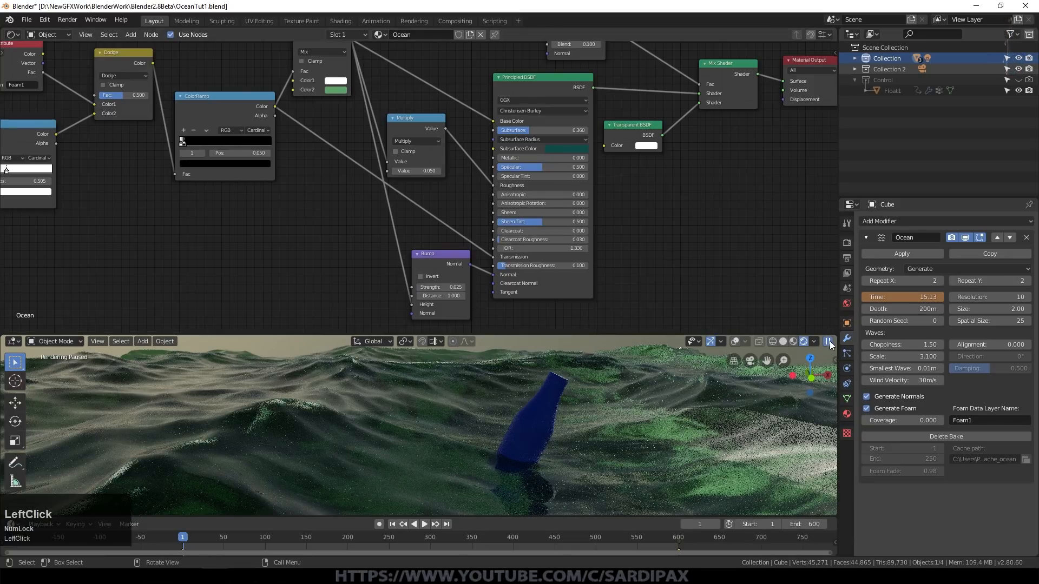
pyautogui.scroll(-1, 246, 207)
pyautogui.moveTo(254, 210); pyautogui.dragTo(554, 278, button='middle')
pyautogui.scroll(3, 541, 209)
pyautogui.hotkey('ctrl', 's')
# - Arrange the Texture Coordinate, Noise Texture and noise ColorRamp nodes closer together in a row
pyautogui.moveTo(199, 162); pyautogui.dragTo(151, 158)
pyautogui.moveTo(360, 175); pyautogui.dragTo(344, 155)
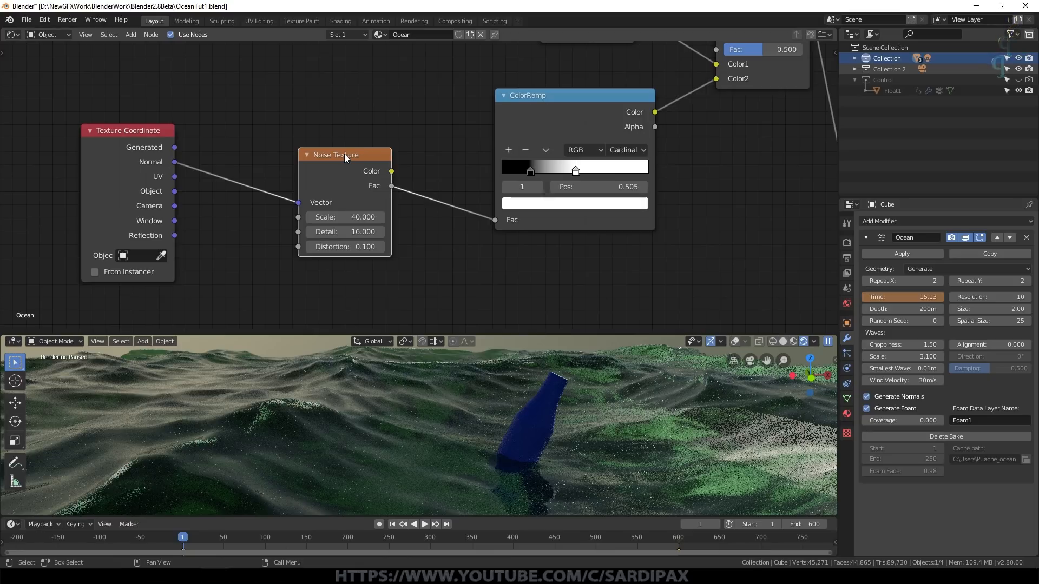
pyautogui.moveTo(344, 153); pyautogui.dragTo(304, 158)
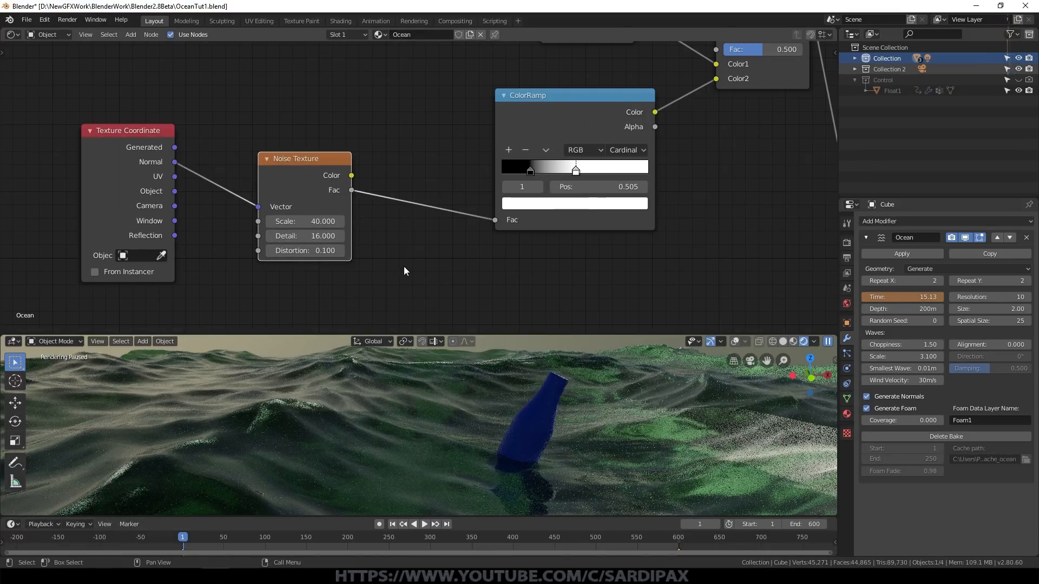
pyautogui.moveTo(570, 100); pyautogui.dragTo(470, 83)
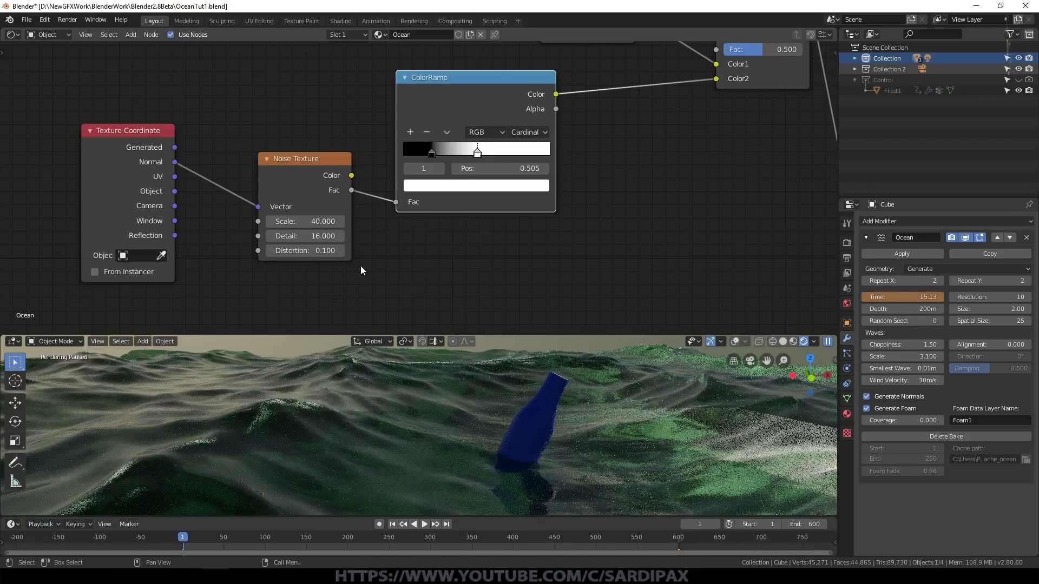
# - Reposition the Foam1 Attribute node and the Dodge node, bringing the Dodge node nearer to the Attribute
pyautogui.moveTo(706, 127)
pyautogui.mouseDown(button='middle')
pyautogui.moveTo(621, 202)
pyautogui.moveTo(597, 265)
pyautogui.mouseUp(button='middle')
pyautogui.moveTo(602, 160); pyautogui.dragTo(596, 150)
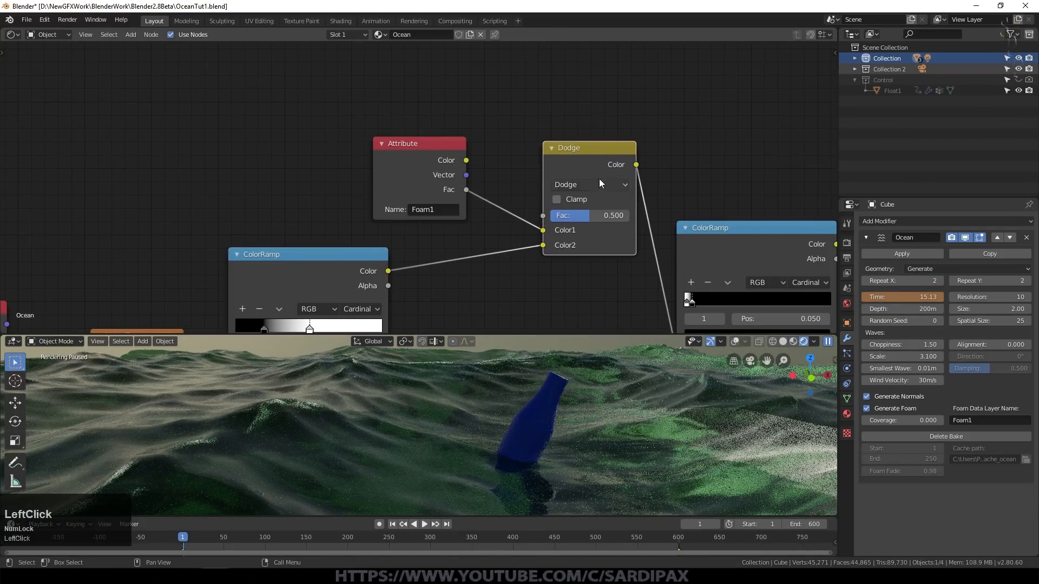
pyautogui.moveTo(409, 145); pyautogui.dragTo(412, 148)
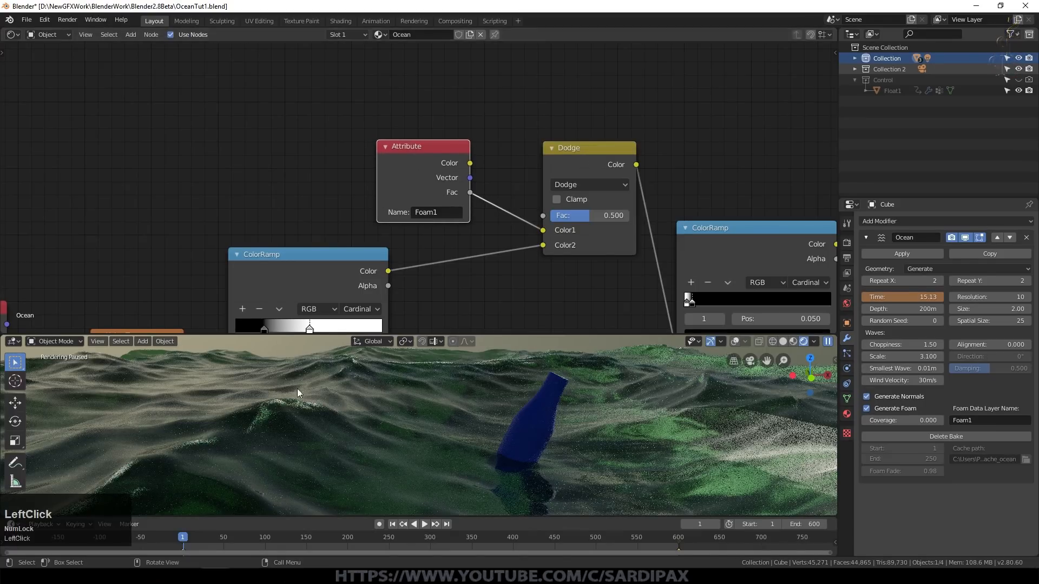
pyautogui.moveTo(378, 243); pyautogui.dragTo(189, 232, button='middle')
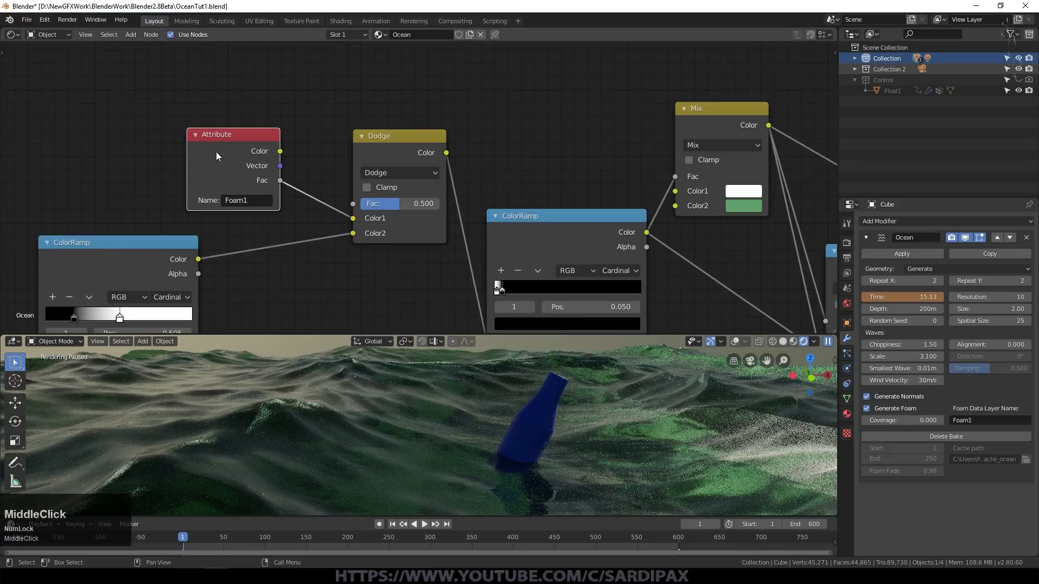
pyautogui.moveTo(404, 137); pyautogui.dragTo(378, 128)
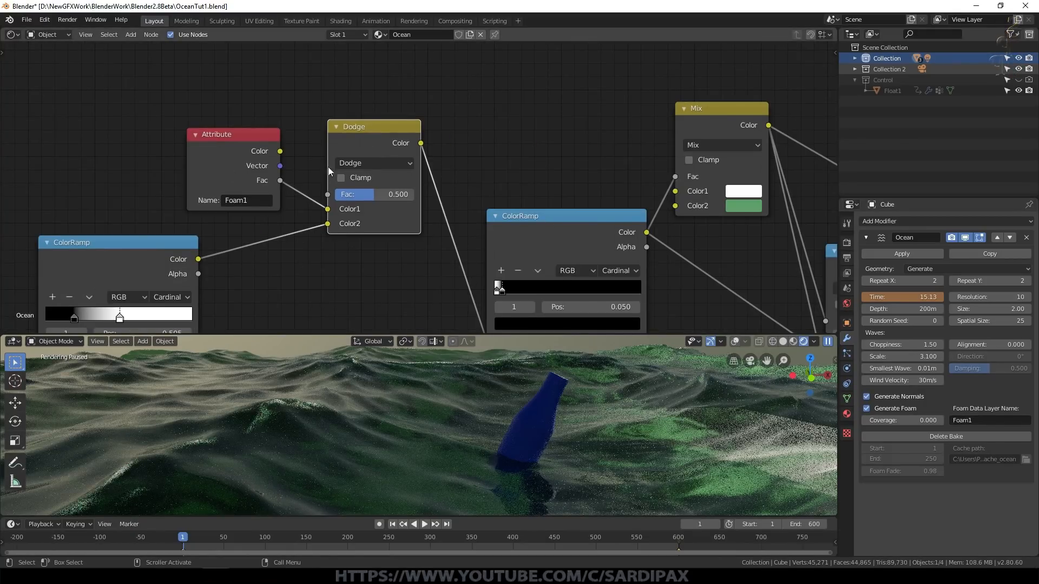
# - With the viewport preview render running, try the Dodge node's Fac at 1.000 and settle on 0.692
pyautogui.moveTo(371, 196); pyautogui.dragTo(411, 195)
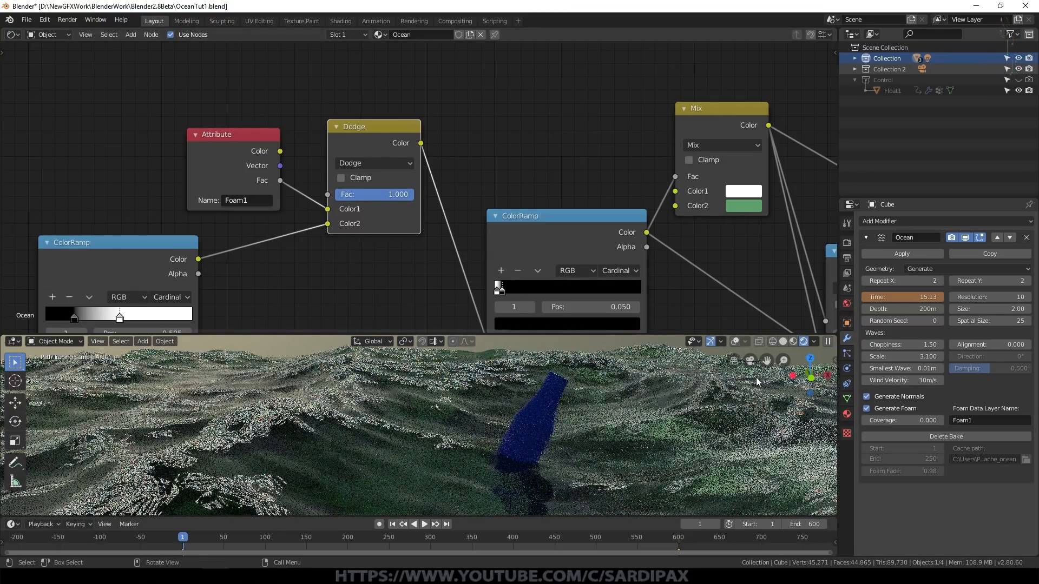
pyautogui.moveTo(410, 195); pyautogui.dragTo(388, 195)
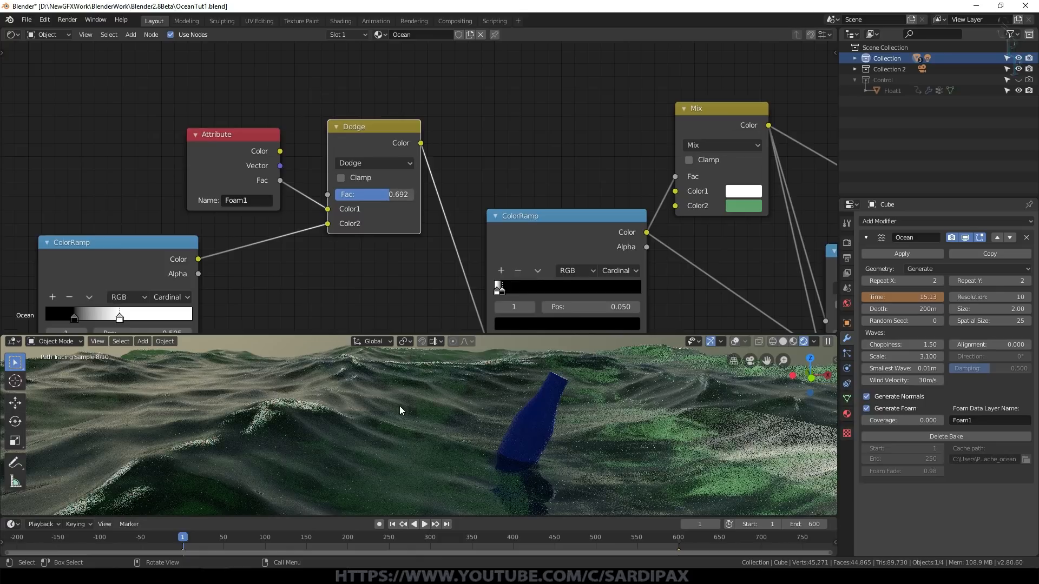
# - Reposition the foam ColorRamp, Mix, Multiply and Bump nodes between the Dodge node and the Principled BSDF
pyautogui.moveTo(538, 296); pyautogui.dragTo(520, 239)
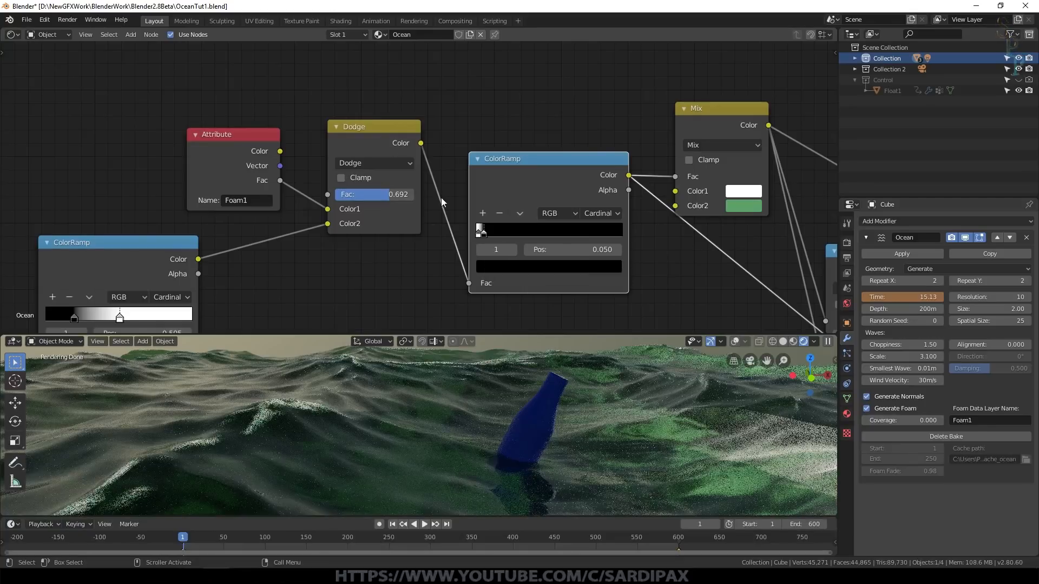
pyautogui.moveTo(678, 290); pyautogui.dragTo(406, 284, button='middle')
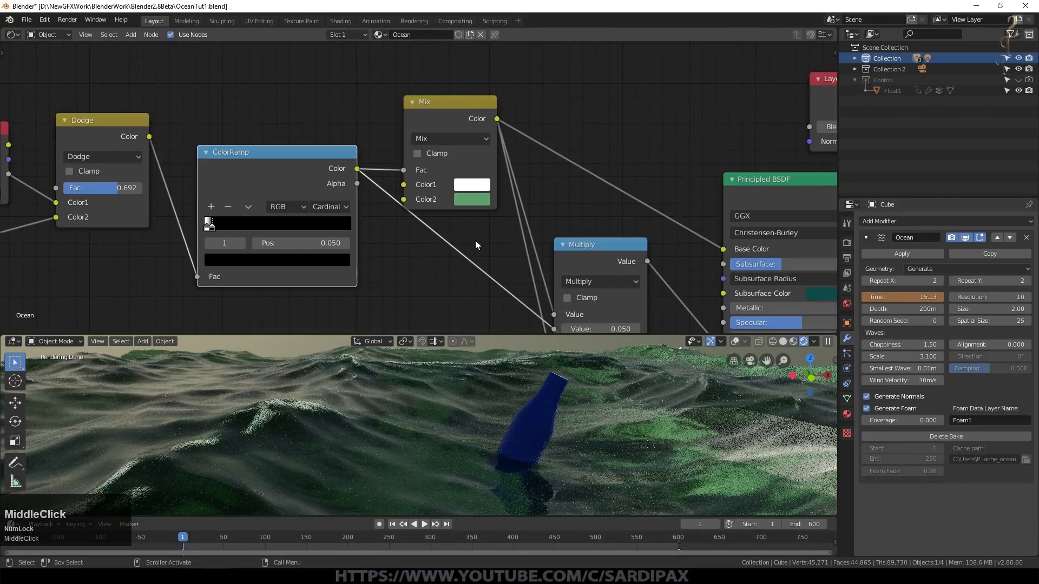
pyautogui.moveTo(452, 105); pyautogui.dragTo(459, 93)
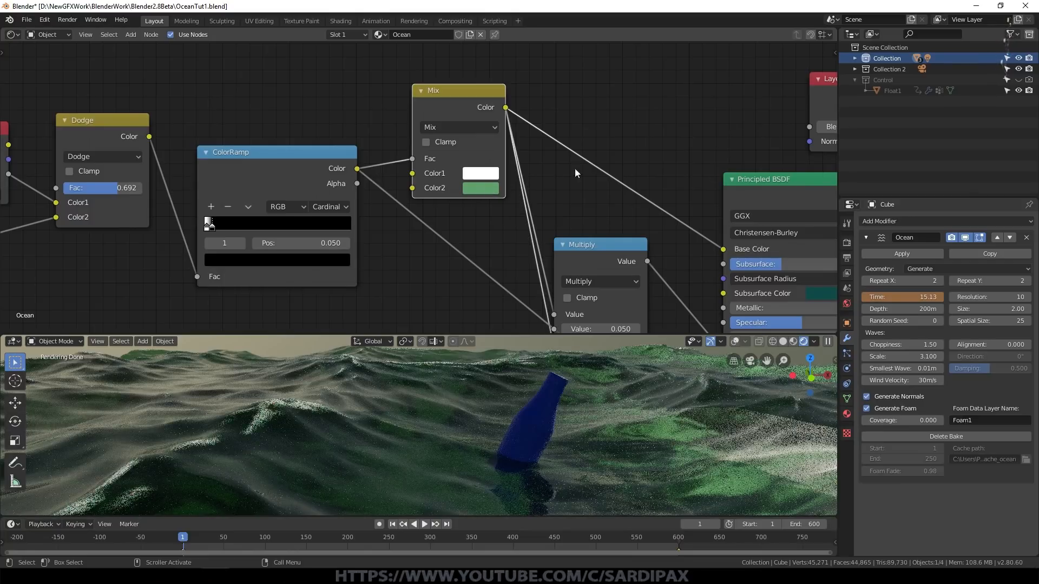
pyautogui.moveTo(649, 130); pyautogui.dragTo(588, 94, button='middle')
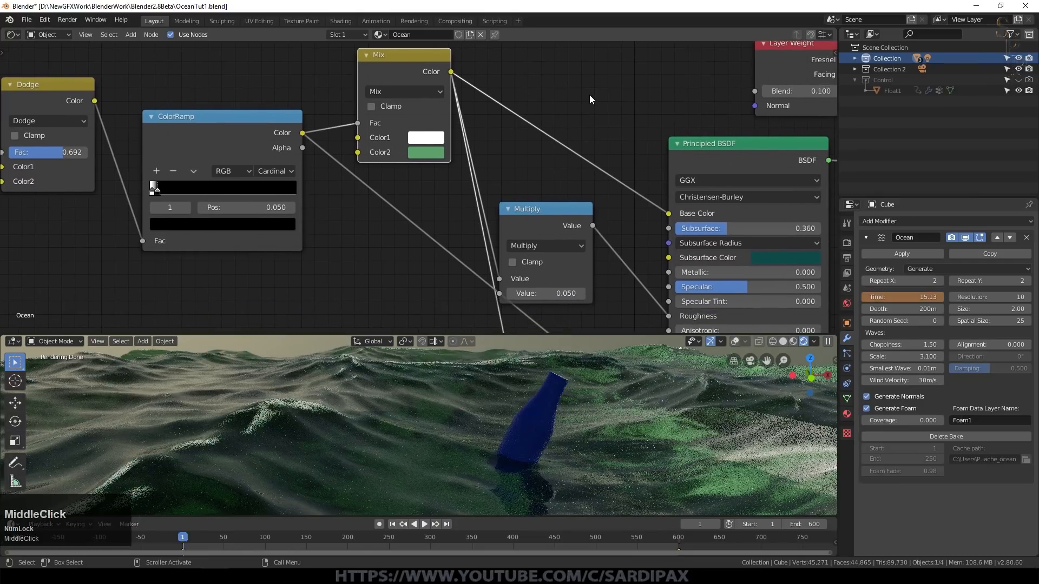
pyautogui.moveTo(622, 231); pyautogui.dragTo(601, 193, button='middle')
pyautogui.moveTo(534, 183); pyautogui.dragTo(546, 162)
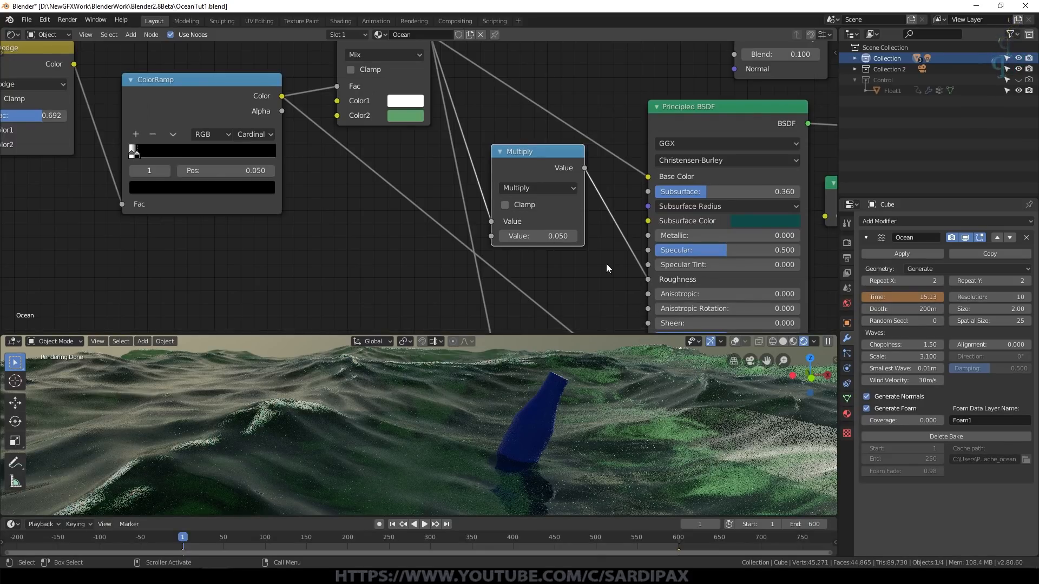
pyautogui.moveTo(549, 287); pyautogui.dragTo(485, 79, button='middle')
pyautogui.moveTo(511, 190); pyautogui.dragTo(503, 190)
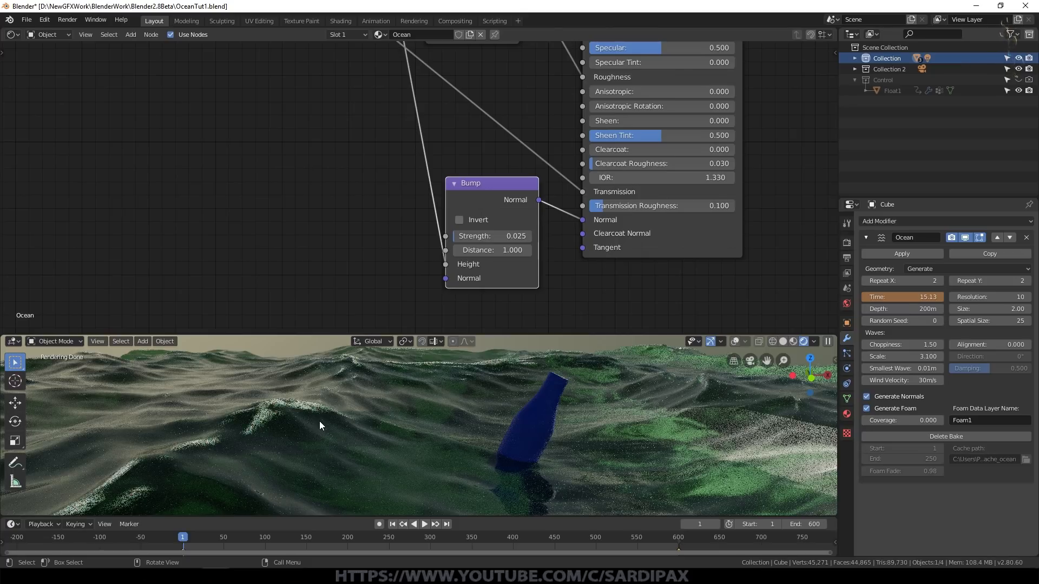
# - Move the Mix Shader closer to the Principled BSDF and slightly shift the Transparent BSDF and Layer Weight nodes
pyautogui.moveTo(664, 208); pyautogui.dragTo(434, 126, button='middle')
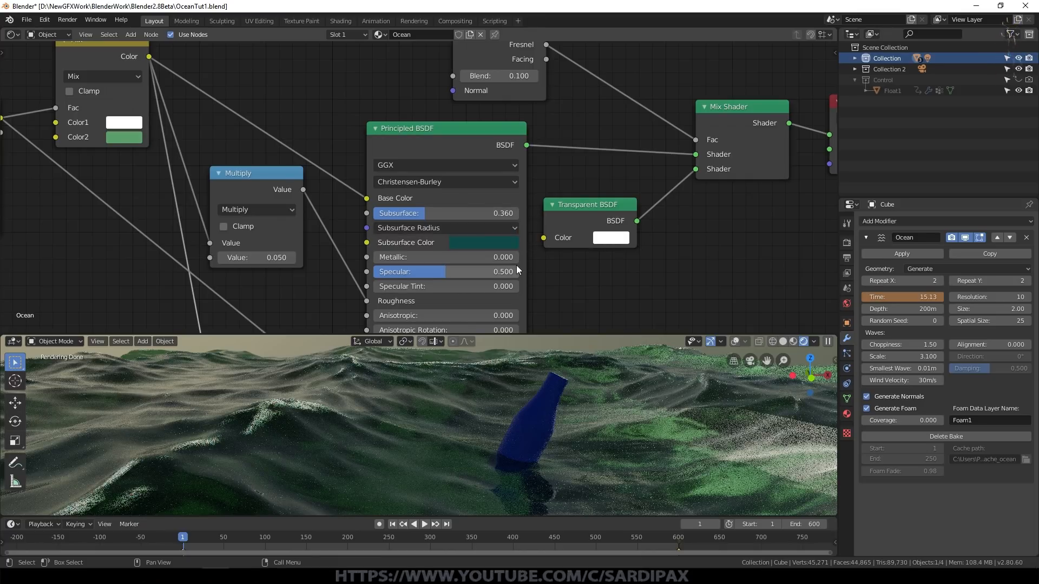
pyautogui.moveTo(595, 116); pyautogui.dragTo(557, 181, button='middle')
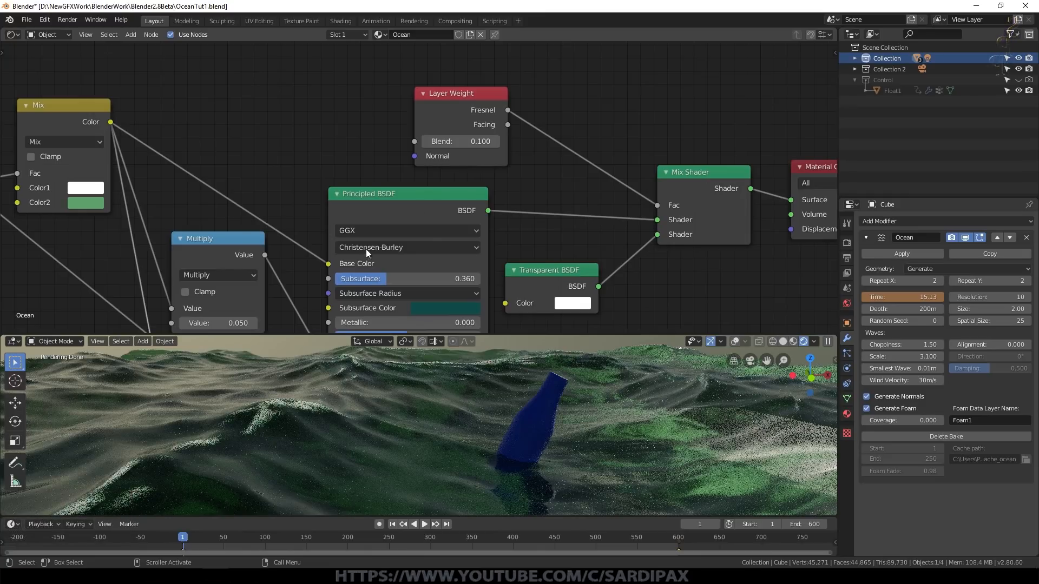
pyautogui.moveTo(716, 173); pyautogui.dragTo(686, 171)
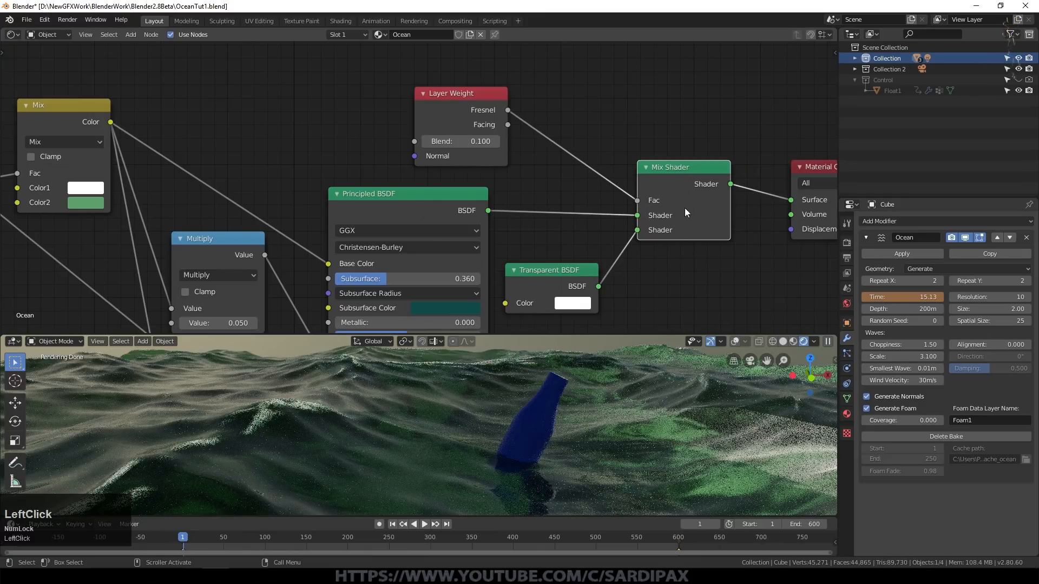
pyautogui.moveTo(569, 272); pyautogui.dragTo(570, 273)
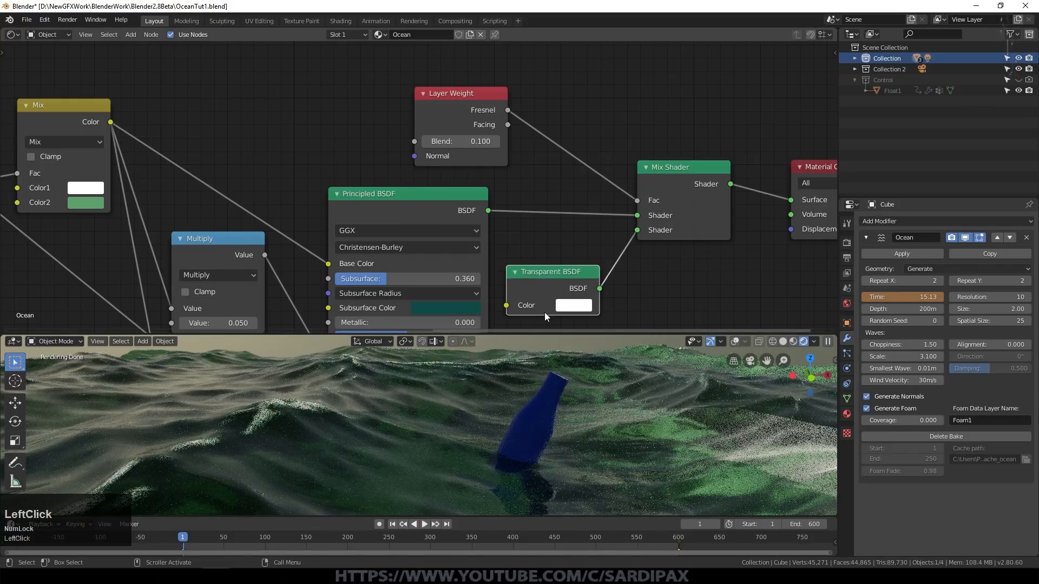
pyautogui.moveTo(447, 94); pyautogui.dragTo(453, 98)
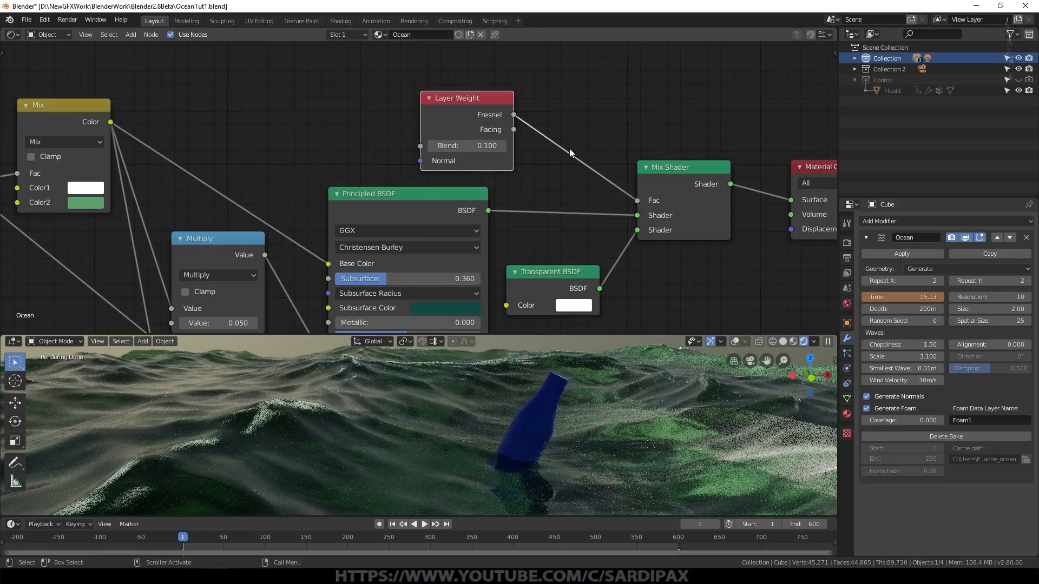
# - Switch the 3D viewport from the rendered Cycles preview to LookDev shading
pyautogui.scroll(-2, 638, 228)
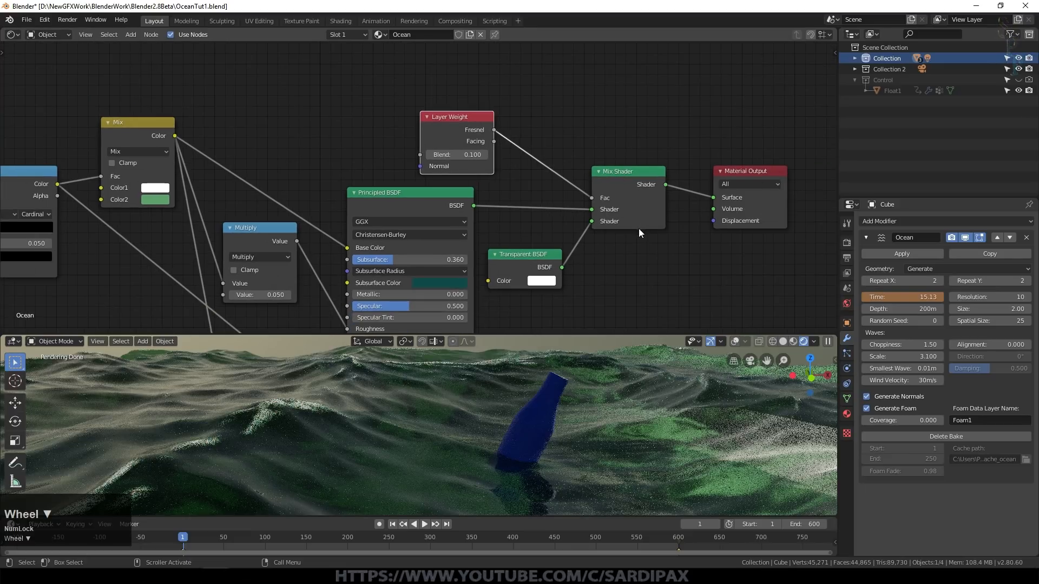
pyautogui.scroll(-1, 660, 255)
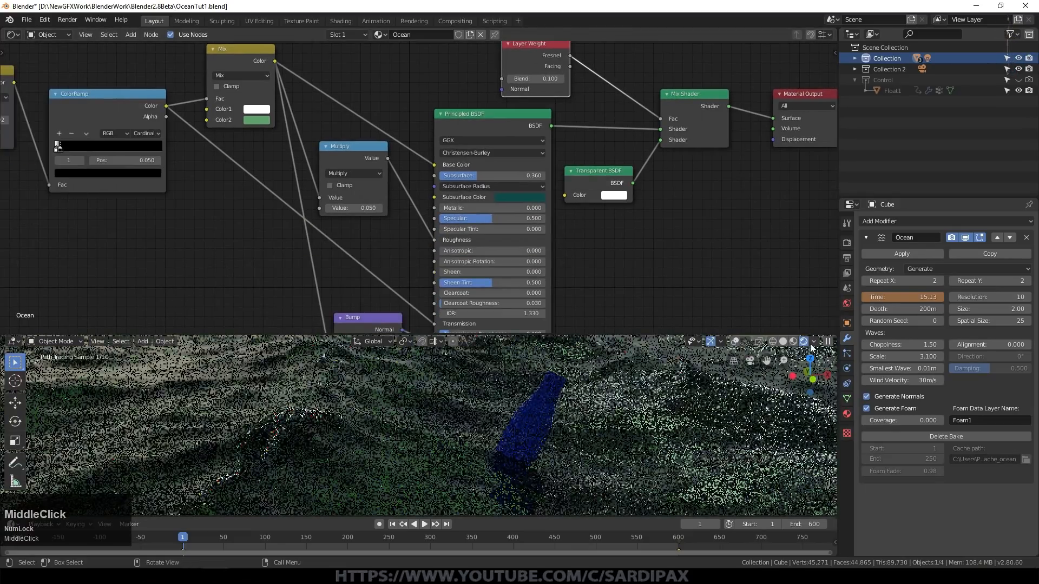
pyautogui.click(825, 343)
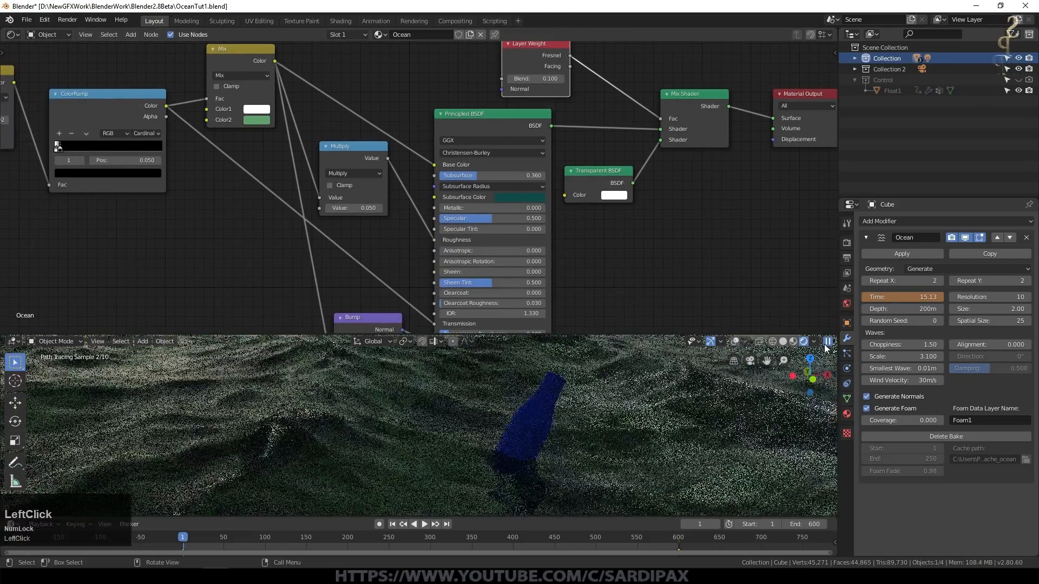
pyautogui.click(826, 345)
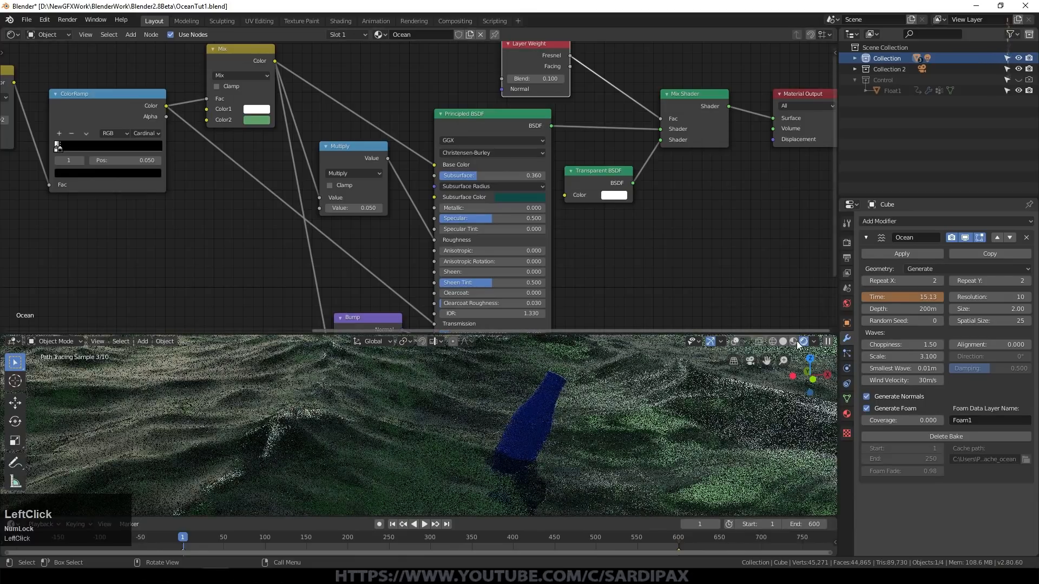
pyautogui.click(793, 342)
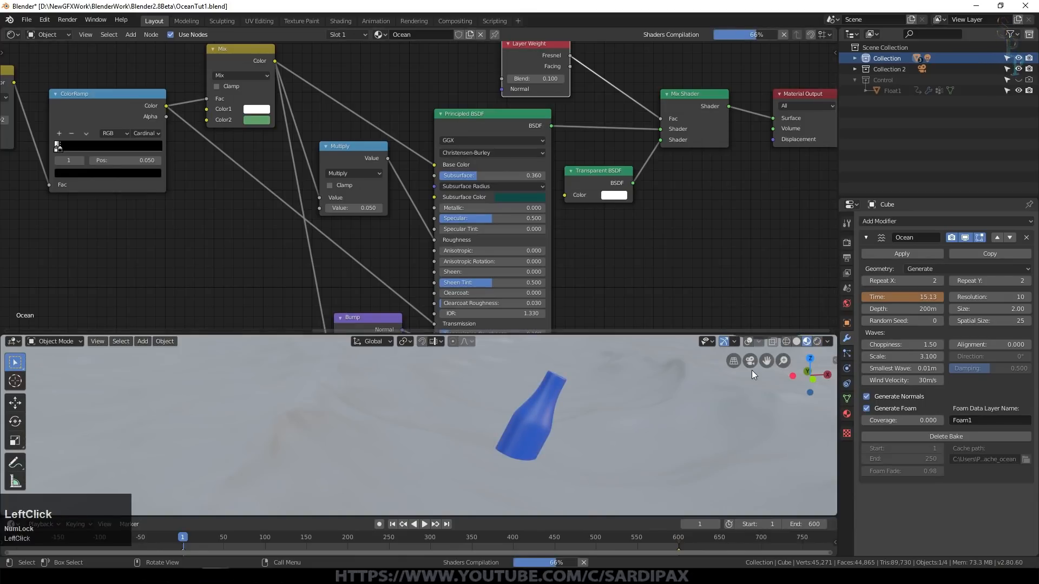
# - Delete the ocean bake, set the Ocean modifier's Foam Fade to 0.25 and foam Coverage to 0.1, and save the file
pyautogui.scroll(-2, 751, 370)
pyautogui.moveTo(524, 417); pyautogui.dragTo(563, 446, button='middle')
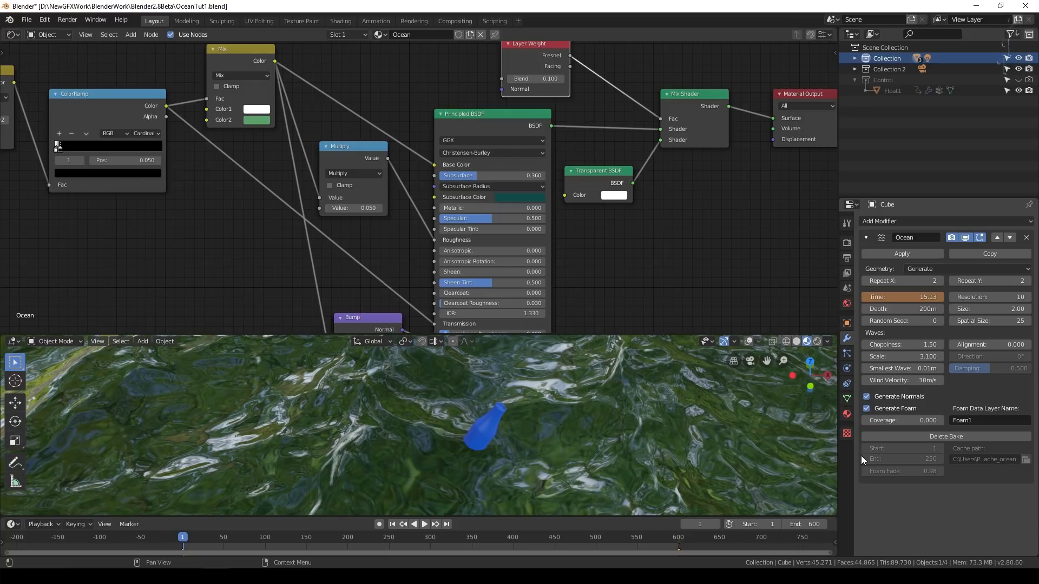
pyautogui.click(949, 436)
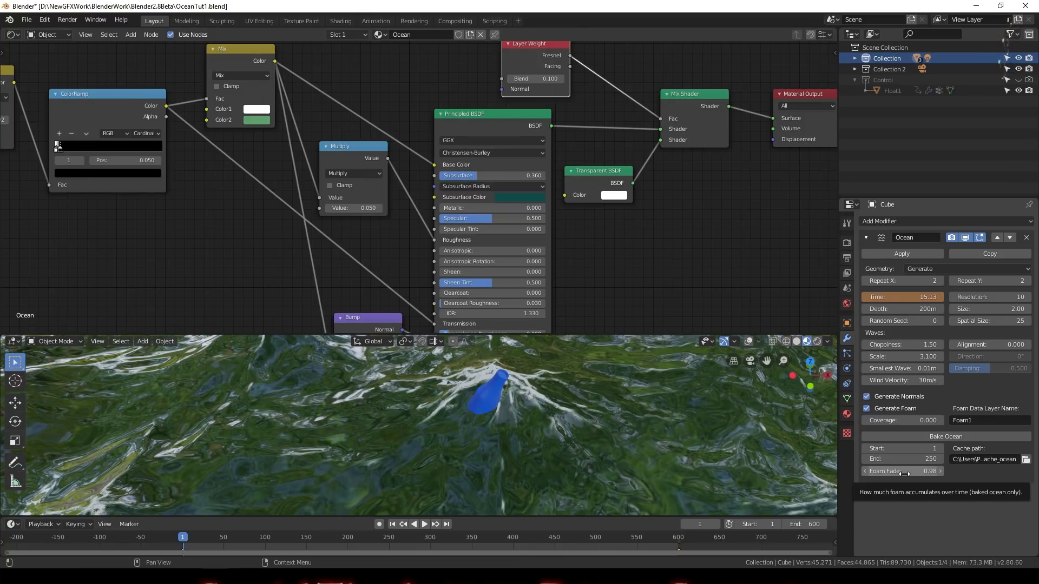
pyautogui.click(904, 471)
pyautogui.write('.25')
pyautogui.press('KP_Enter')
pyautogui.click(900, 420)
pyautogui.write('.1')
pyautogui.press('KP_Enter')
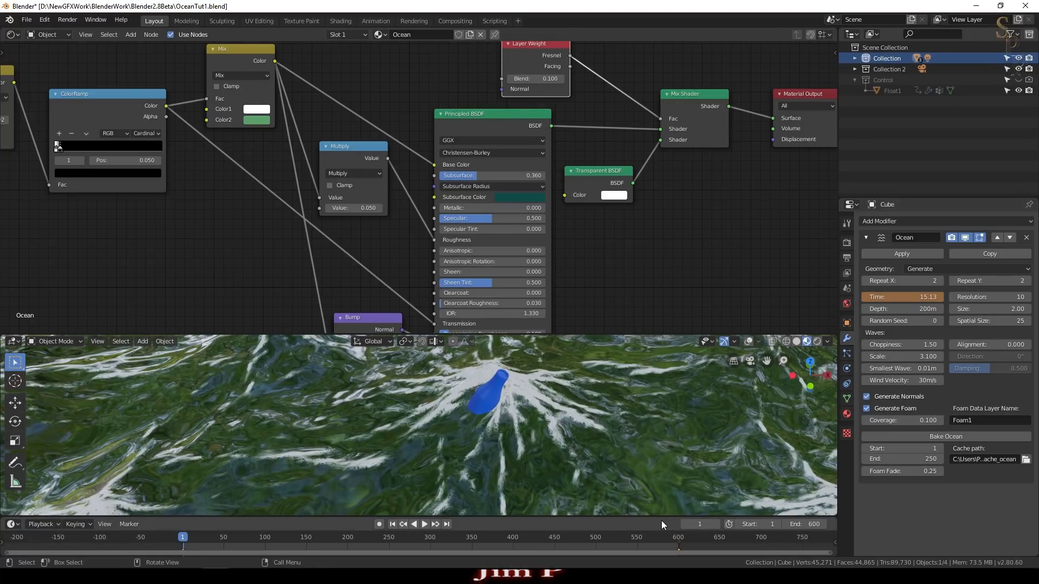
pyautogui.hotkey('ctrl', 's')
# - Set the Ocean modifier's Resolution to 15 and bake the ocean
pyautogui.click(984, 295)
pyautogui.write('15')
pyautogui.press('KP_Enter')
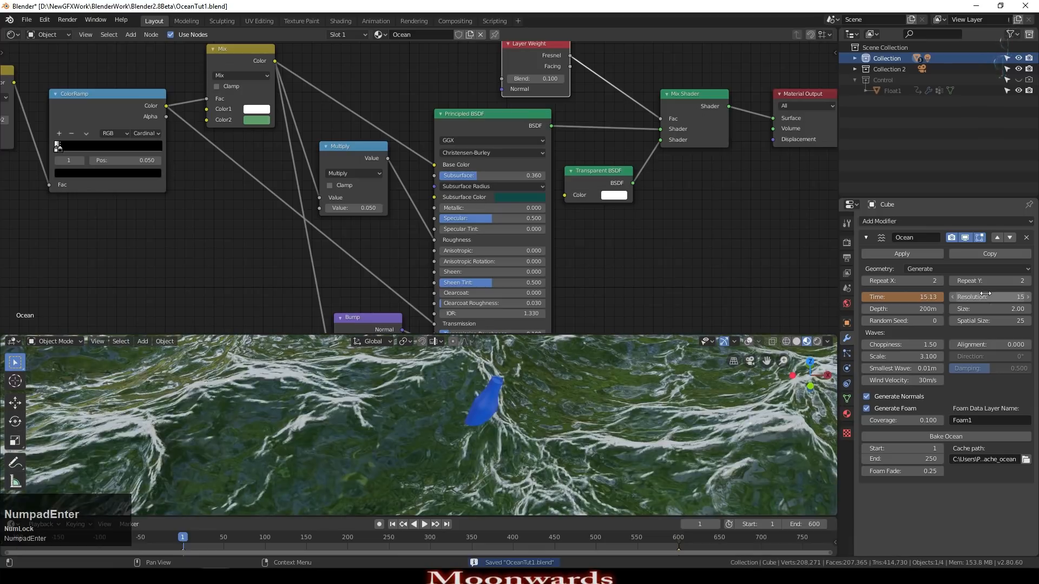
pyautogui.click(938, 436)
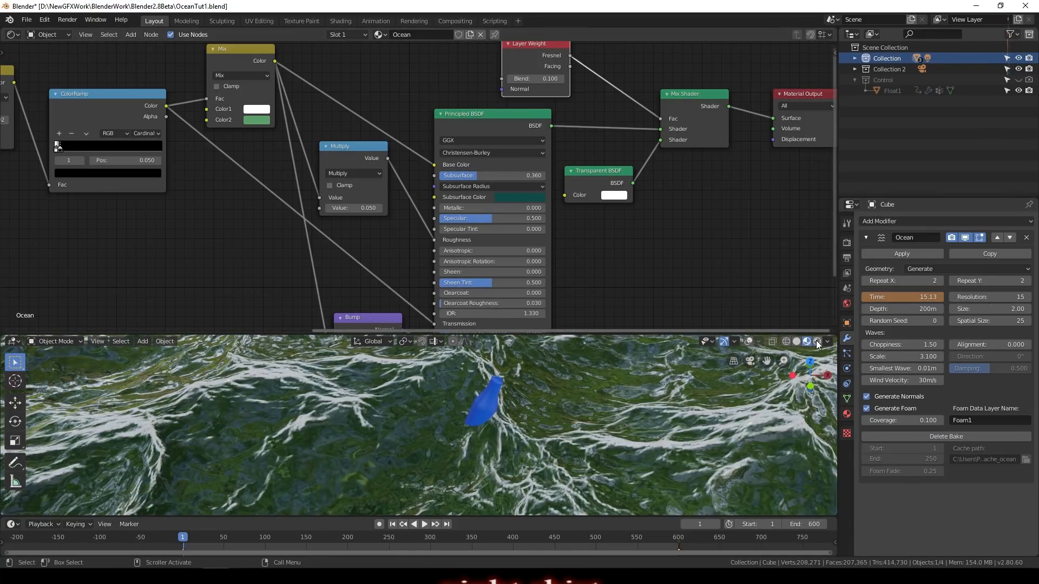
# - Preview the foam with rendered Cycles shading in the viewport and check the Ocean material nodes
pyautogui.click(816, 342)
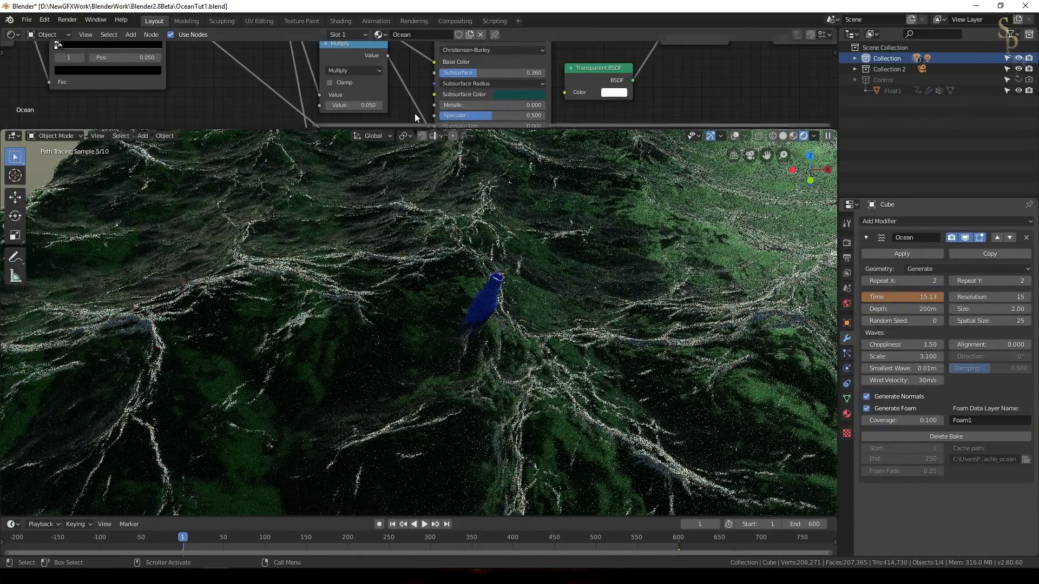
pyautogui.click(199, 82)
pyautogui.scroll(-1, 209, 83)
pyautogui.scroll(-3, 208, 83)
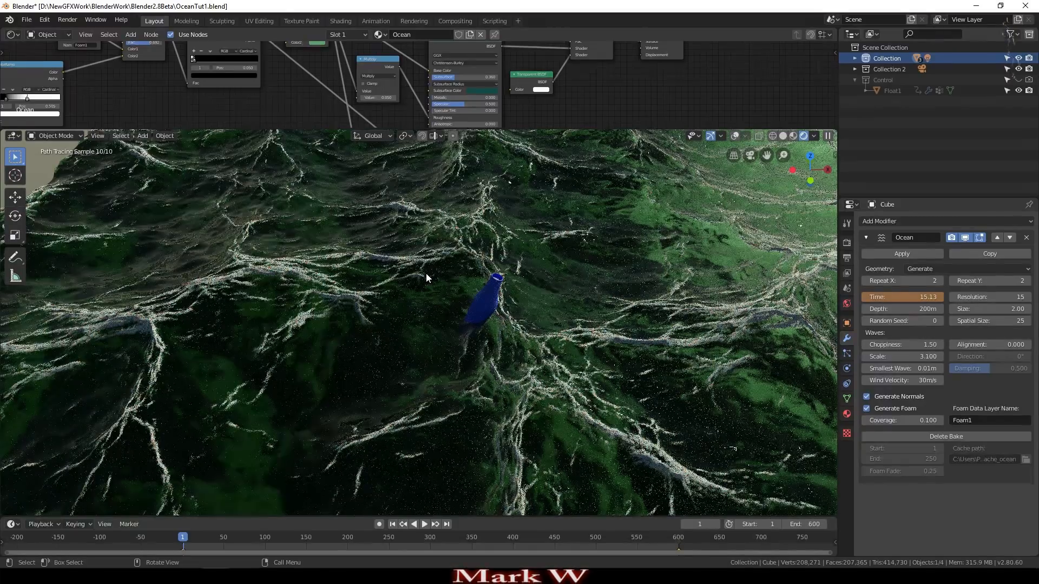
# - Delete the ocean bake, play the animation briefly in LookDev shading and return to the first frame
pyautogui.click(945, 436)
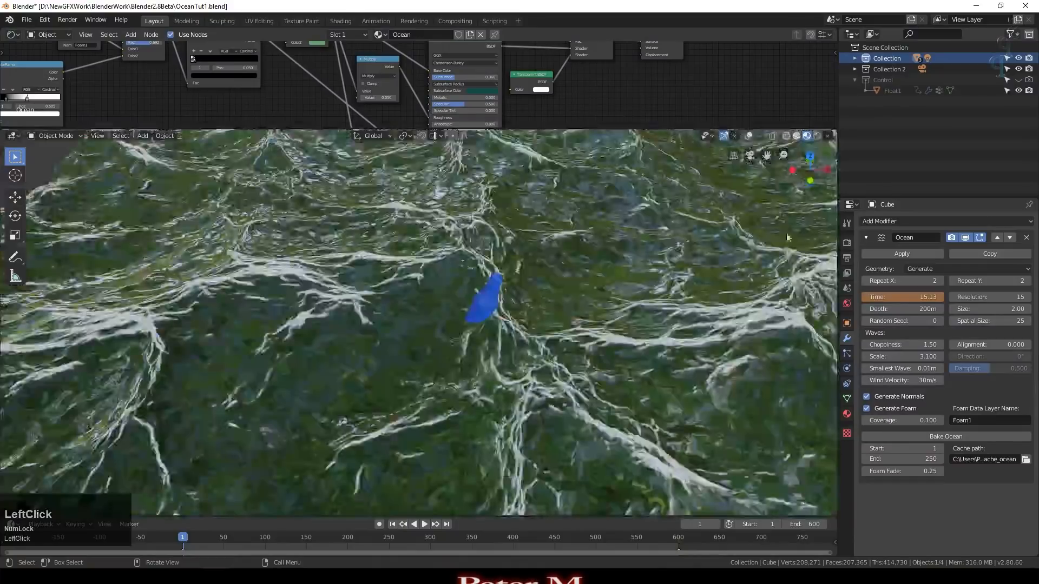
pyautogui.moveTo(526, 344); pyautogui.dragTo(550, 301, button='middle')
pyautogui.click(424, 524)
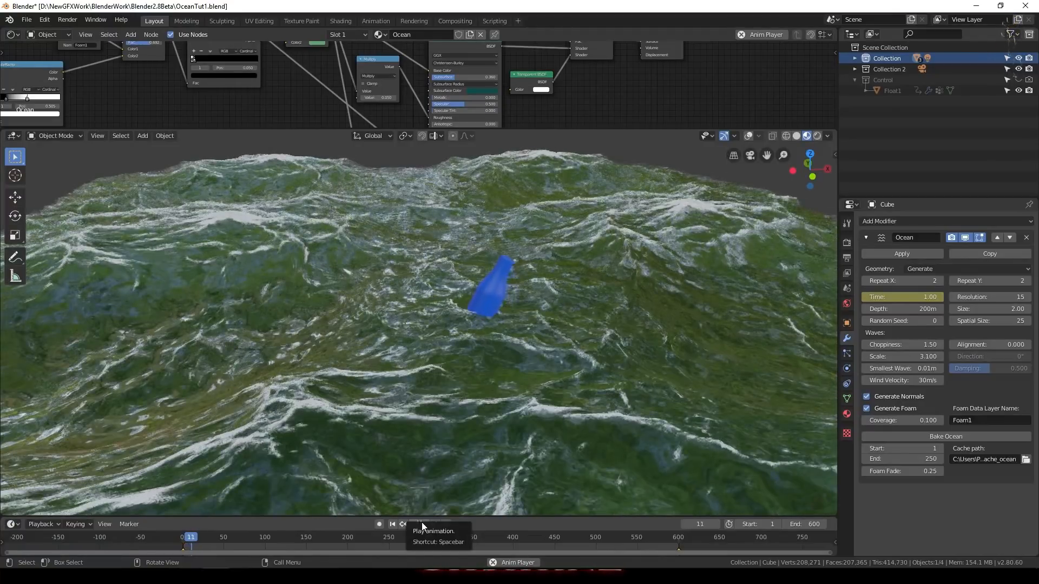
pyautogui.click(421, 522)
pyautogui.click(394, 525)
# - Set the Ocean modifier's Resolution to 10 and inspect the foam around the bottle
pyautogui.click(1005, 297)
pyautogui.write('10')
pyautogui.press('KP_Enter')
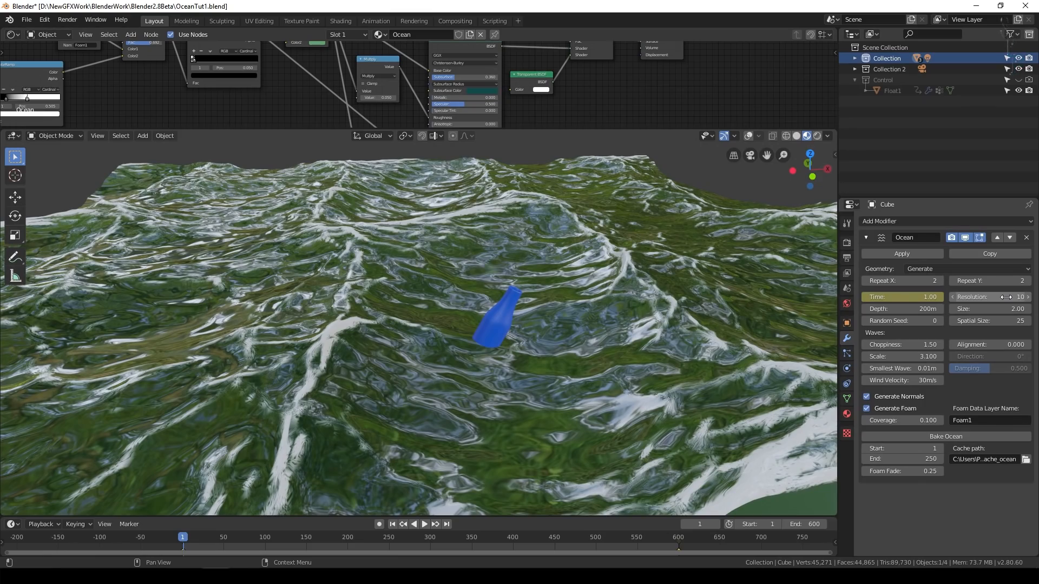
pyautogui.moveTo(705, 297); pyautogui.dragTo(673, 309, button='middle')
pyautogui.scroll(4, 560, 271)
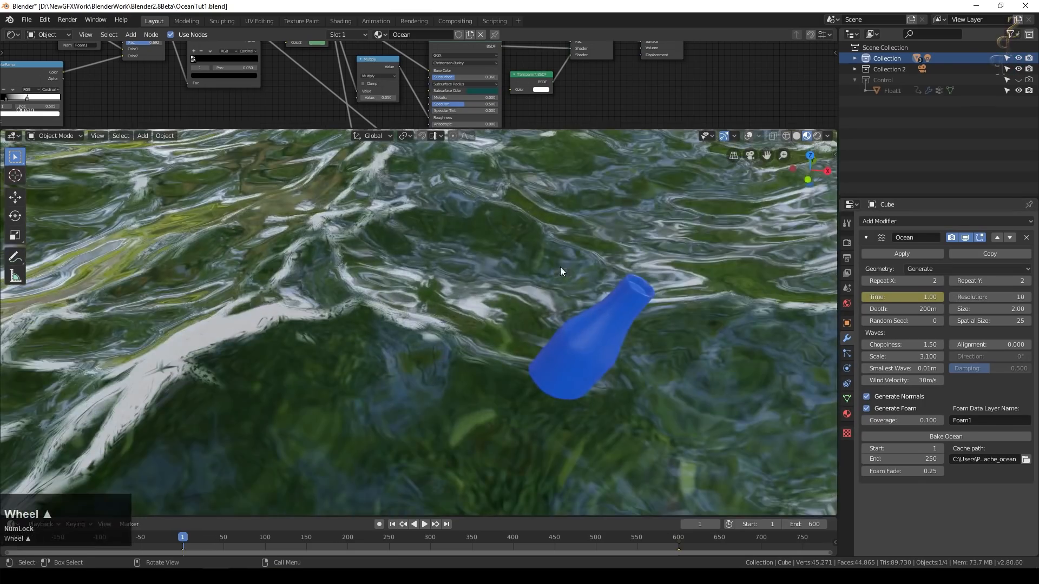
pyautogui.moveTo(658, 382); pyautogui.dragTo(684, 364, button='middle')
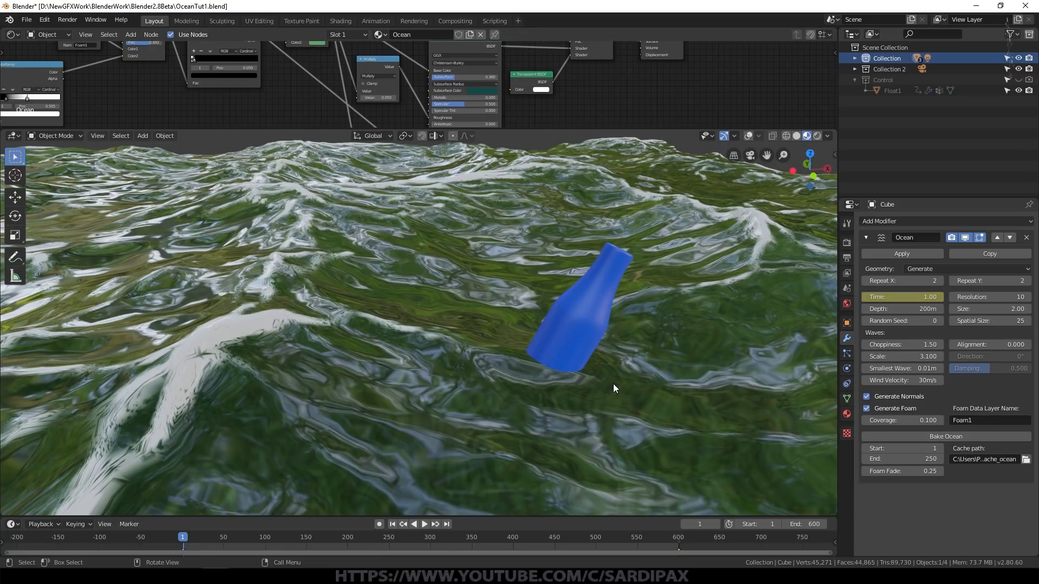
# - With the viewport overlays shown, add a Wave modifier to the ocean with Float1 as its start position object
pyautogui.click(735, 347)
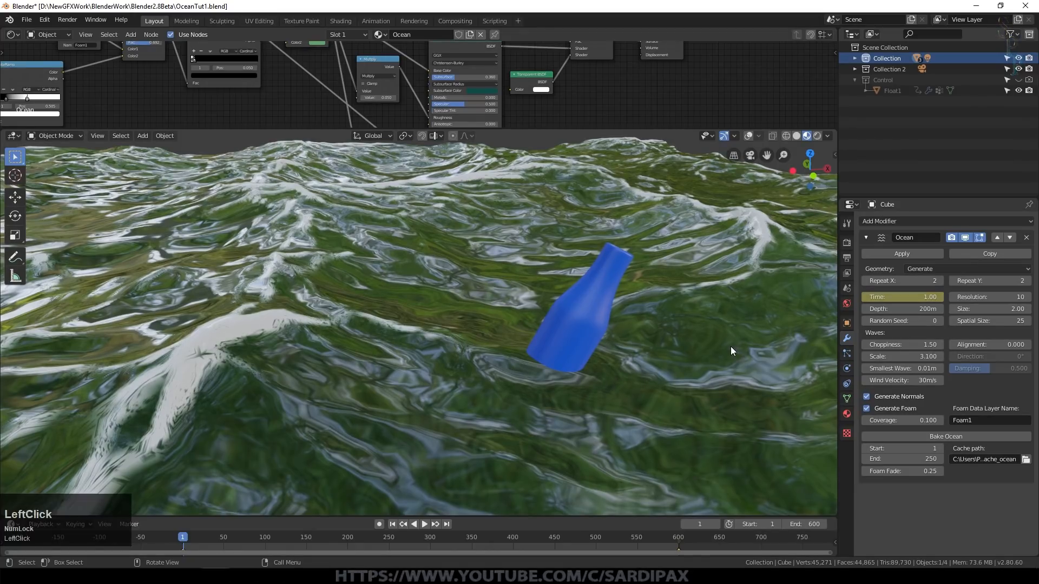
pyautogui.scroll(-4, 730, 346)
pyautogui.click(749, 136)
pyautogui.click(906, 222)
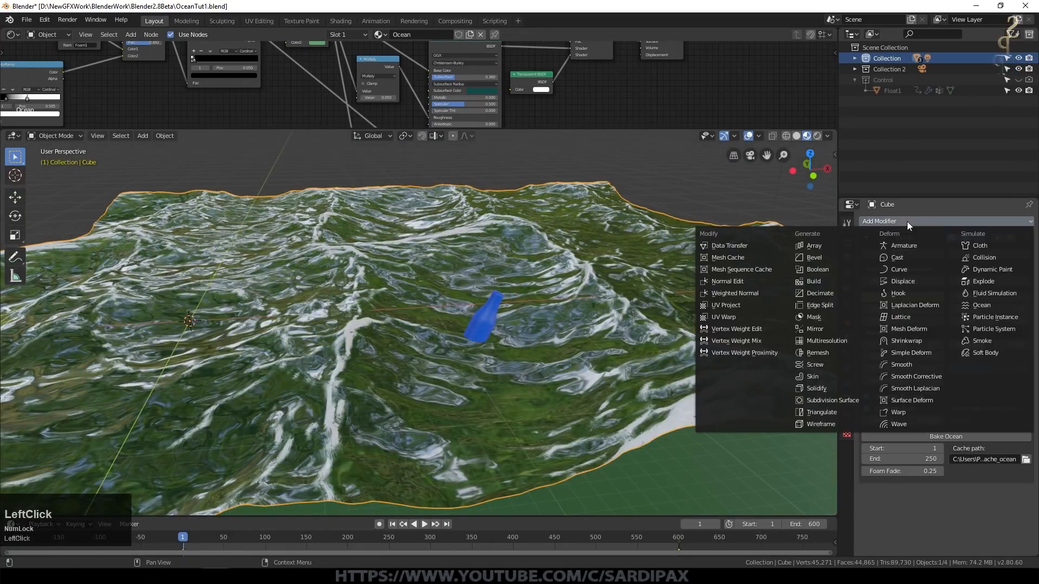
pyautogui.click(901, 424)
pyautogui.click(866, 238)
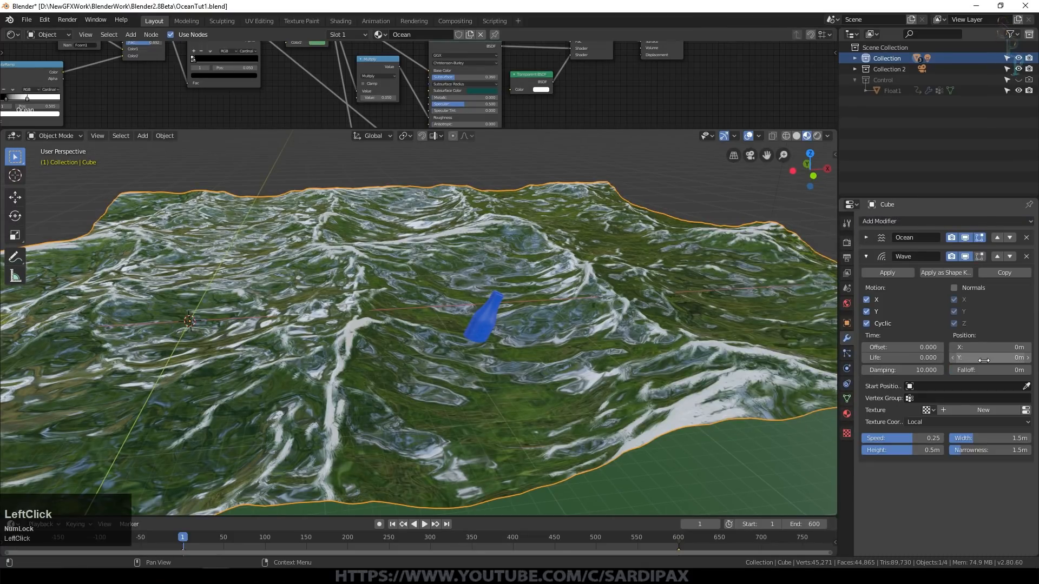
pyautogui.click(926, 384)
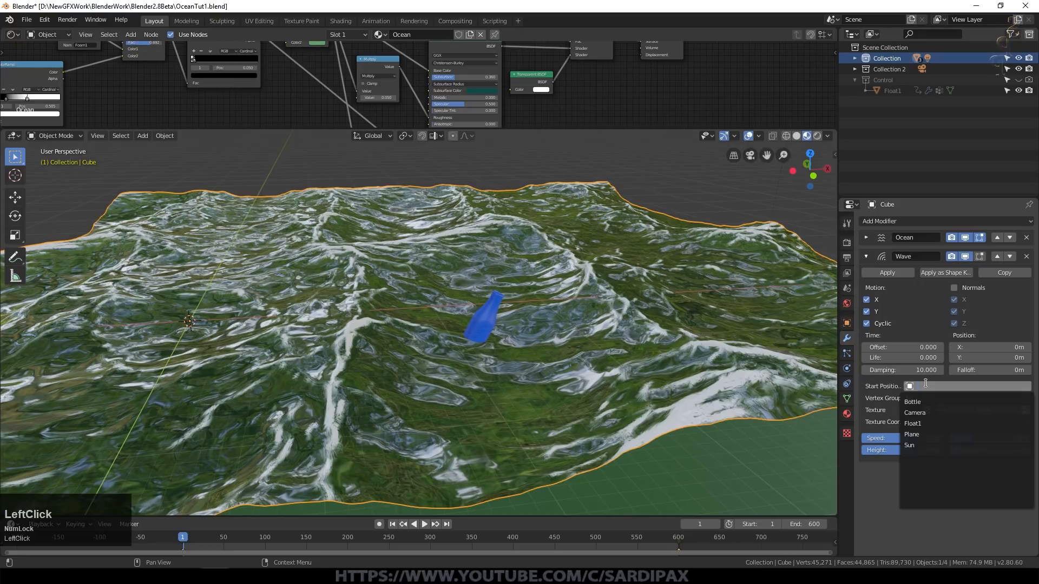
pyautogui.click(918, 421)
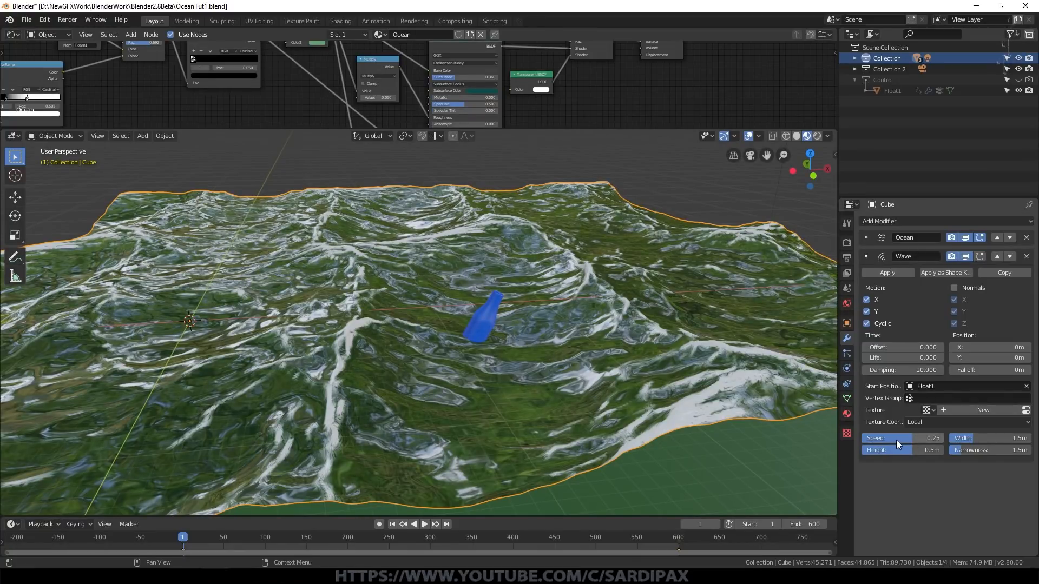
# - Set the Wave modifier's Height to 0.1 m, Narrowness to 3 m and Width to 2.2 m
pyautogui.click(909, 451)
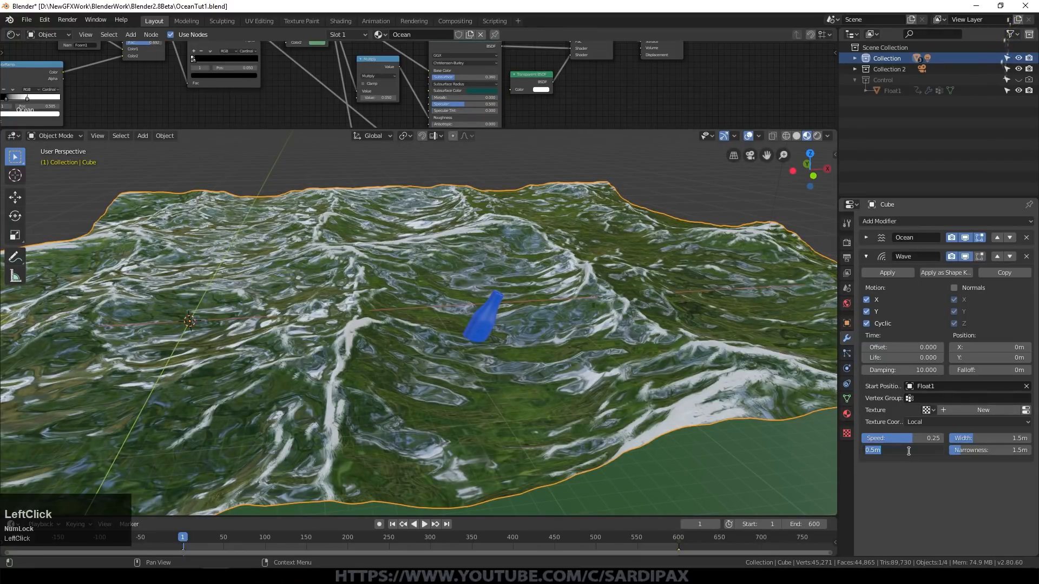
pyautogui.write('.1')
pyautogui.press('KP_Enter')
pyautogui.click(975, 450)
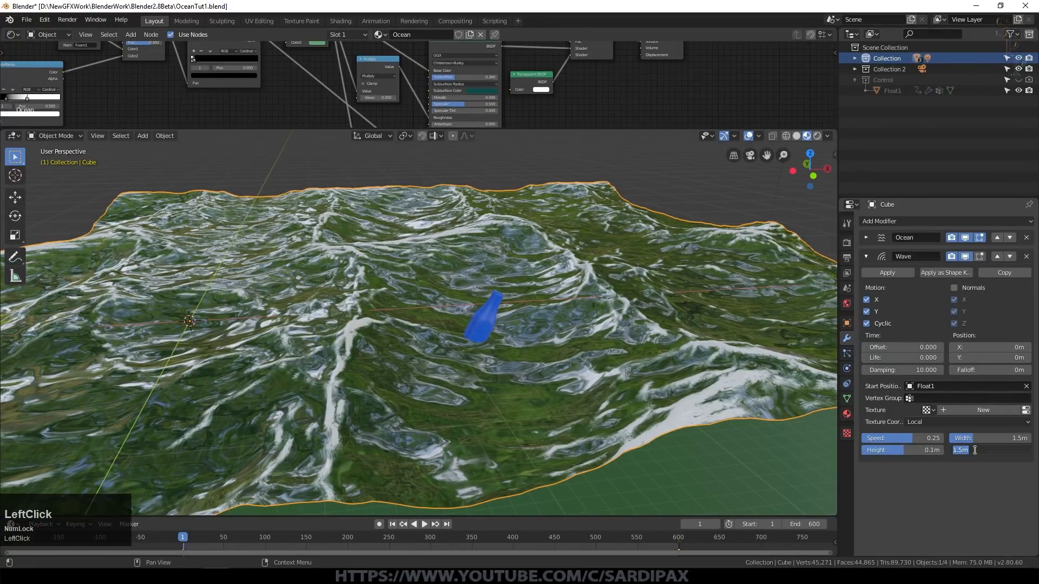
pyautogui.write('3m')
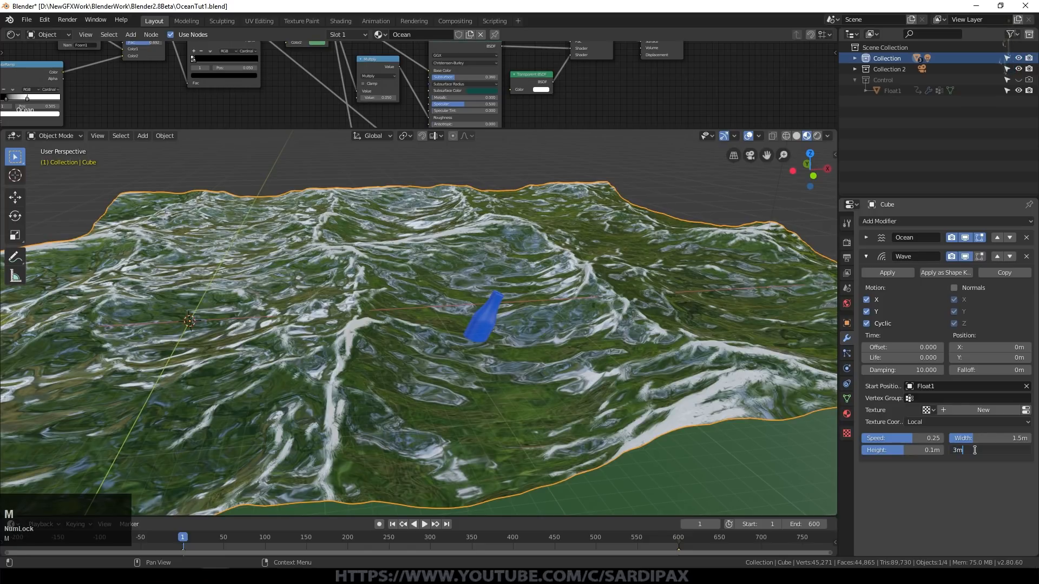
pyautogui.press('Return')
pyautogui.click(984, 436)
pyautogui.write('2.2')
pyautogui.press('Return')
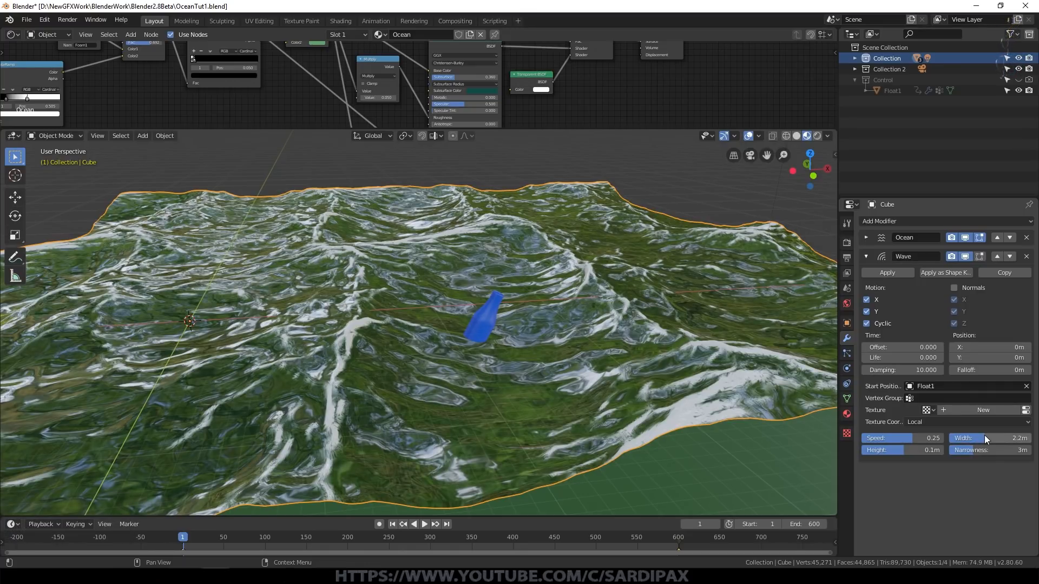
# - Play the animation and raise the Wave modifier's Height to 0.78 m while watching the bottle's ripples
pyautogui.click(424, 524)
pyautogui.moveTo(490, 414); pyautogui.dragTo(442, 285, button='middle')
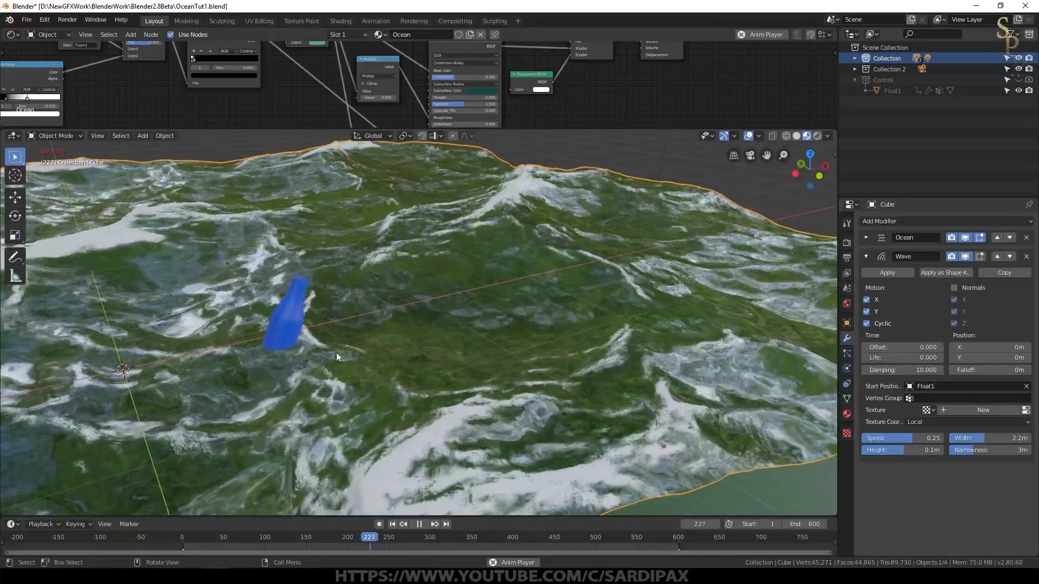
pyautogui.moveTo(380, 349); pyautogui.dragTo(527, 336, button='middle')
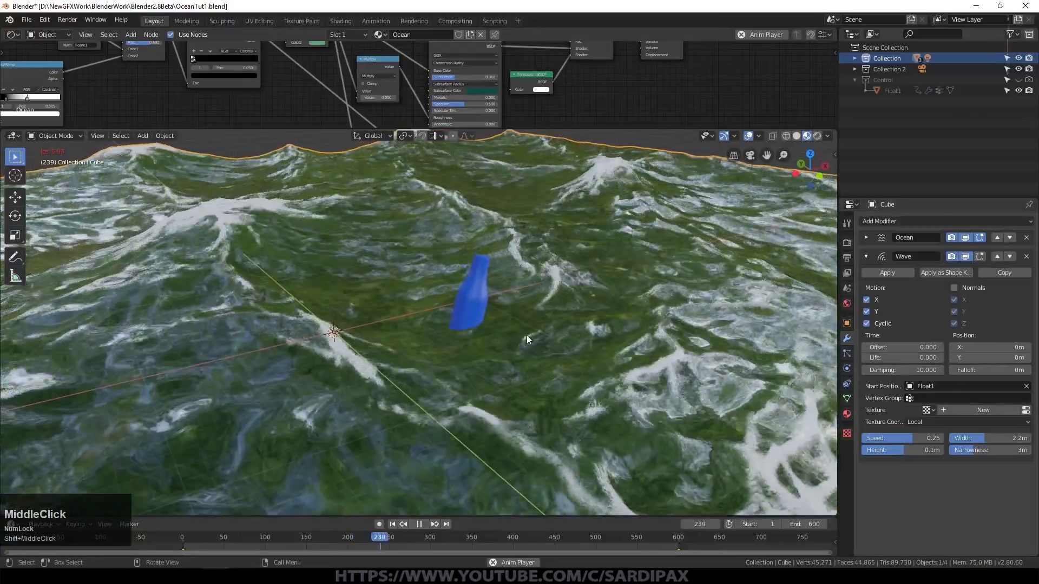
pyautogui.scroll(6, 527, 335)
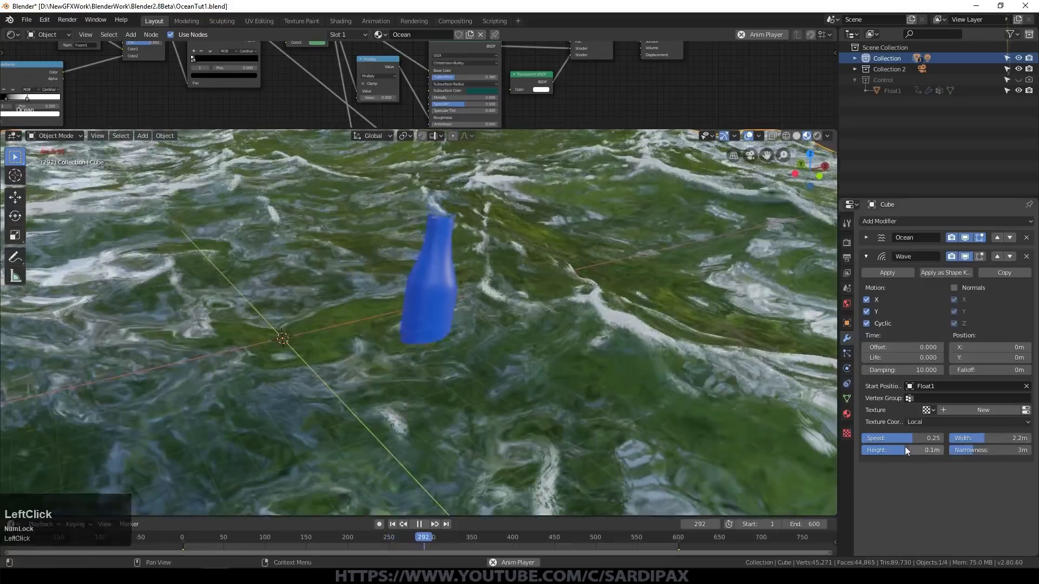
pyautogui.moveTo(907, 450); pyautogui.dragTo(918, 450)
pyautogui.scroll(-1, 527, 367)
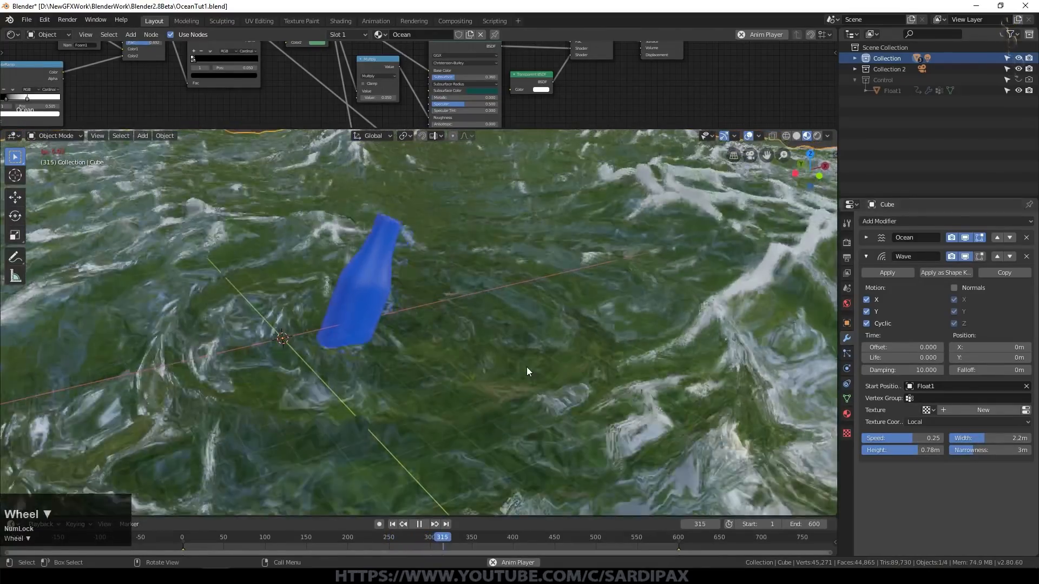
pyautogui.scroll(-3, 527, 367)
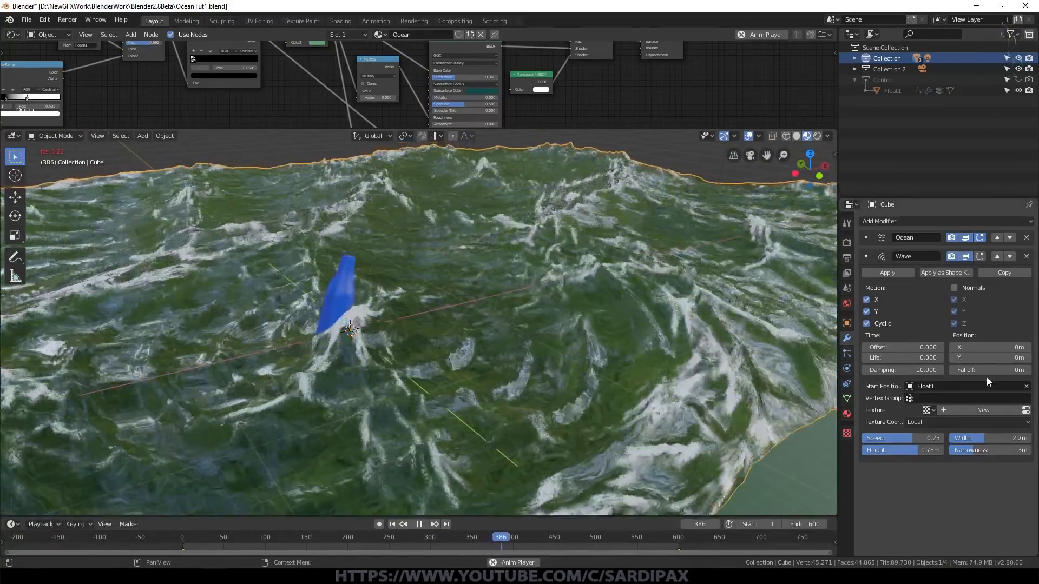
# - Set the Wave modifier's Falloff to 10 m
pyautogui.click(985, 370)
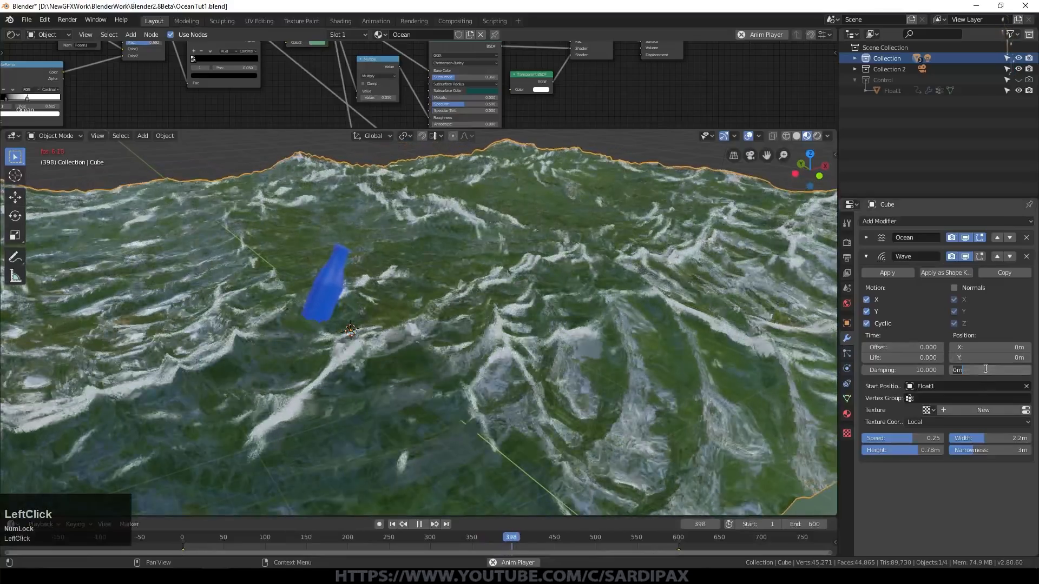
pyautogui.write('10')
pyautogui.press('KP_Enter')
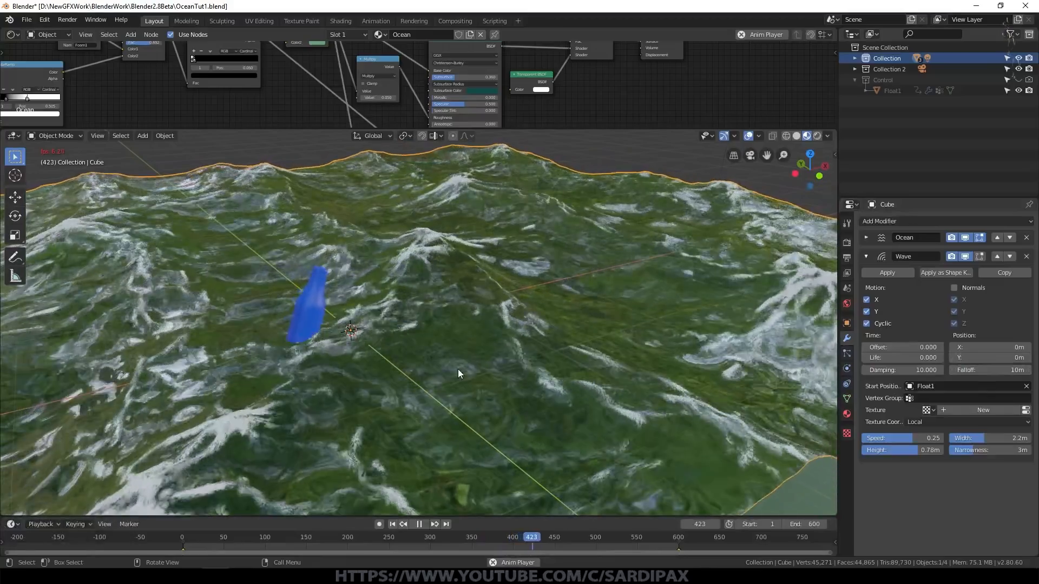
# - Follow the bottle up close during playback to examine the ripples the Wave modifier makes around it
pyautogui.keyDown('shift'); pyautogui.moveTo(458, 369); pyautogui.dragTo(569, 357, button='middle'); pyautogui.keyUp('shift')
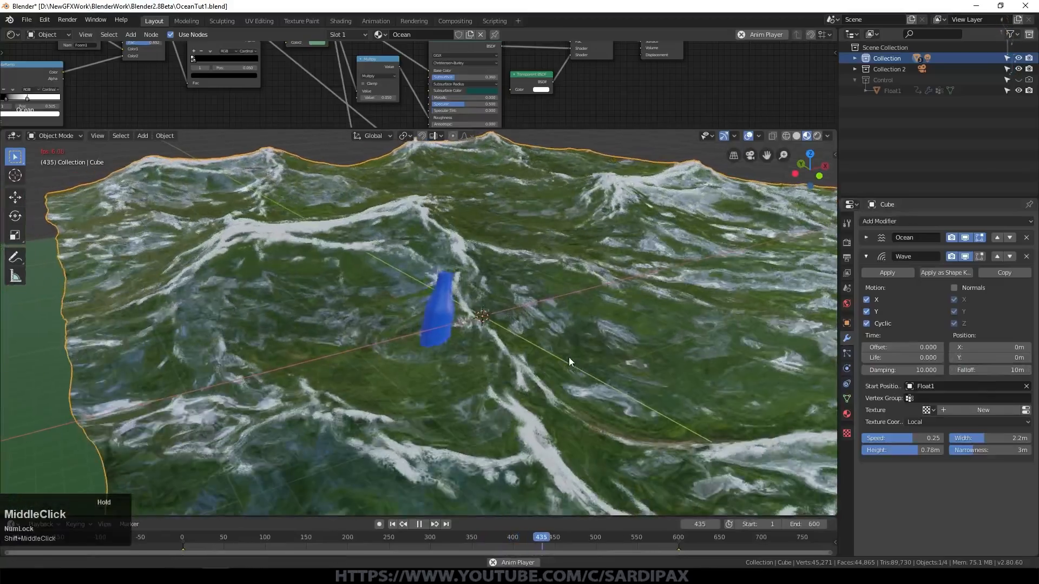
pyautogui.scroll(3, 537, 384)
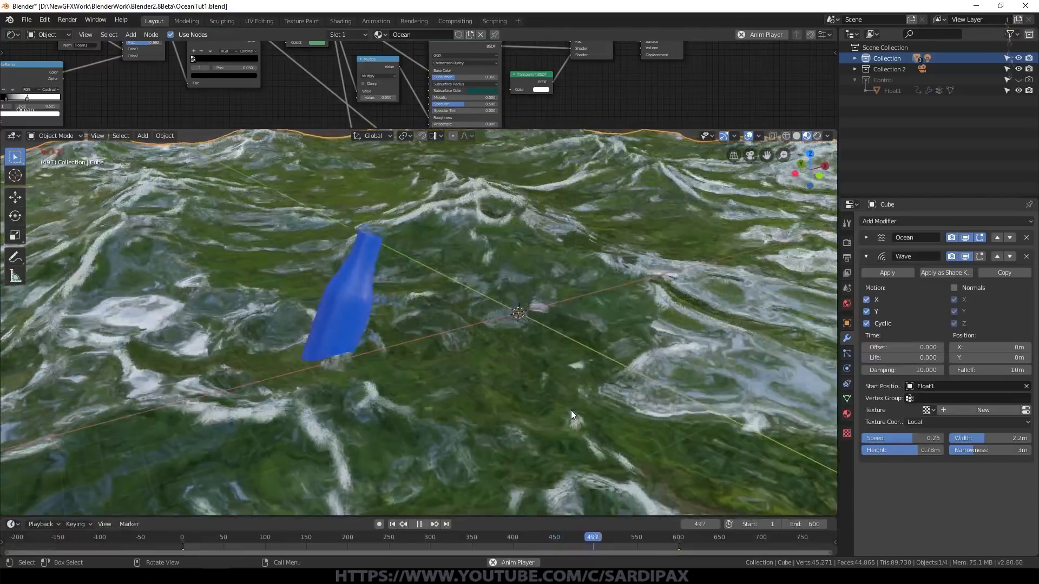
pyautogui.press('shift')
pyautogui.keyDown('shift'); pyautogui.moveTo(362, 367); pyautogui.dragTo(563, 355, button='middle'); pyautogui.keyUp('shift')
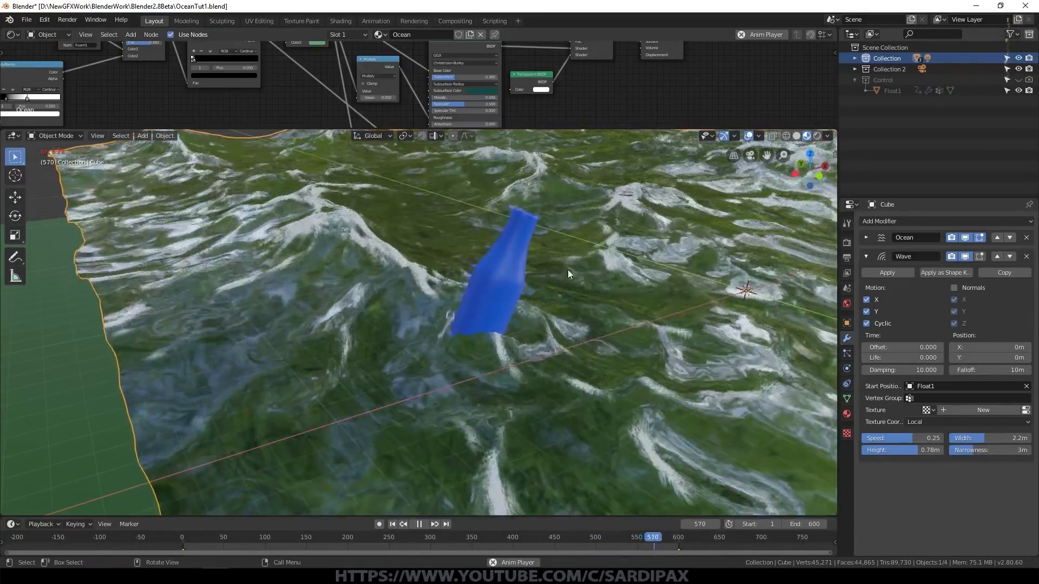
pyautogui.scroll(4, 563, 214)
pyautogui.keyDown('shift'); pyautogui.moveTo(664, 211); pyautogui.dragTo(650, 239, button='middle'); pyautogui.keyUp('shift')
pyautogui.scroll(3, 572, 232)
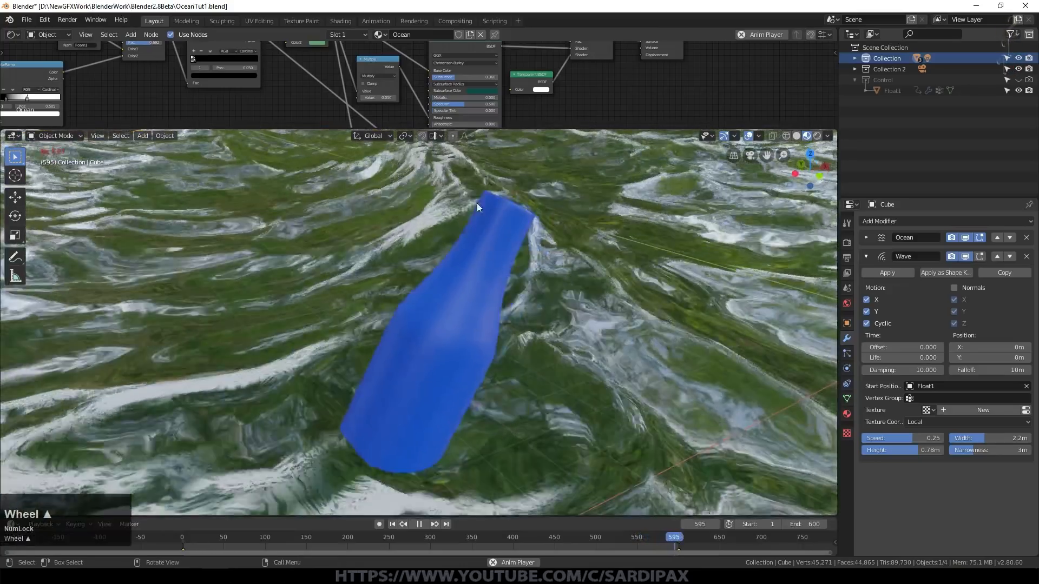
pyautogui.scroll(-10, 472, 292)
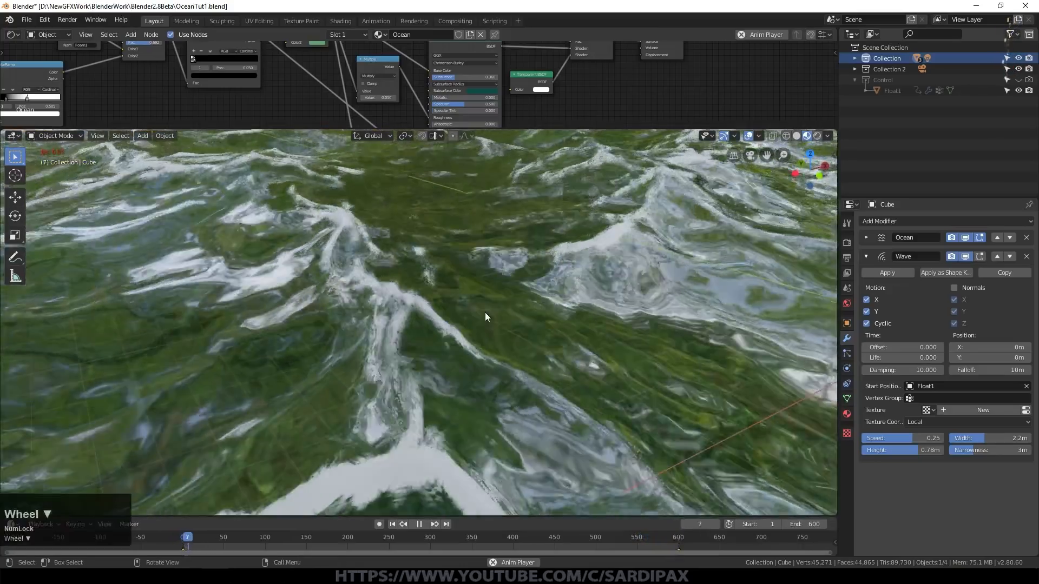
# - Select the bottle and frame the view on it to watch it drift through the waves during playback
pyautogui.click(501, 311)
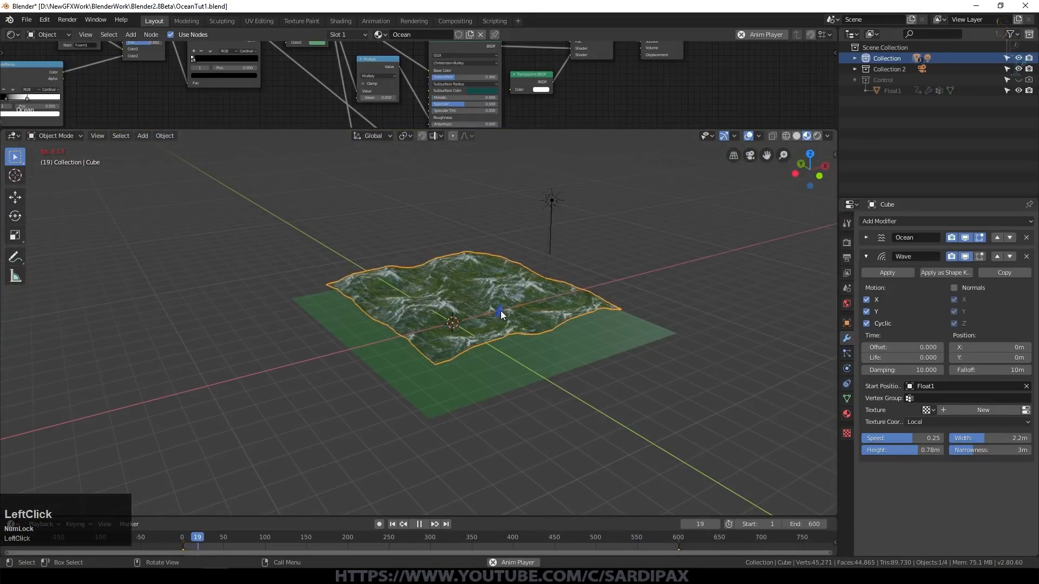
pyautogui.press('KP_Decimal')
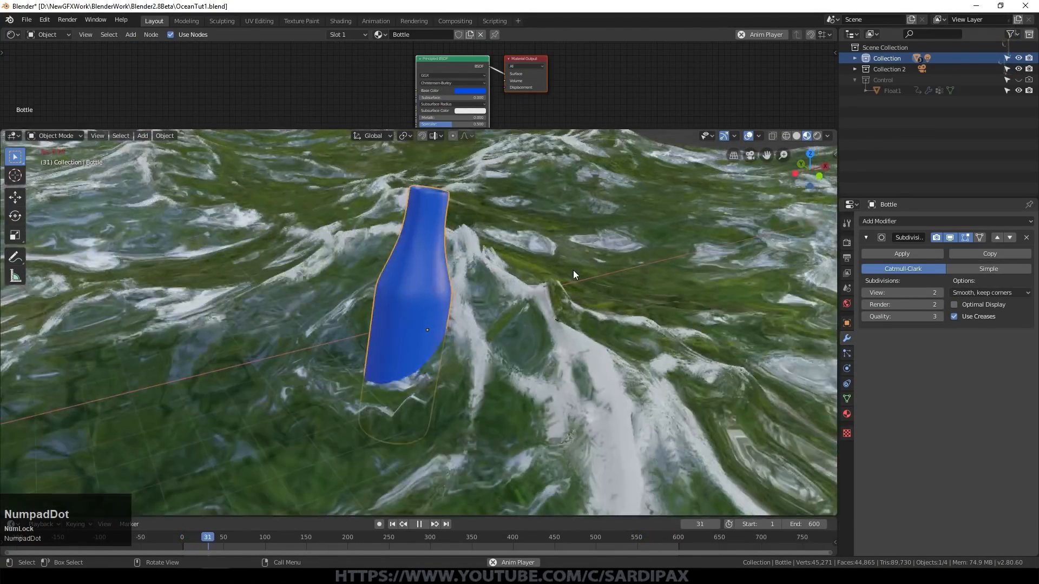
pyautogui.scroll(-1, 533, 278)
pyautogui.press('KP_Decimal')
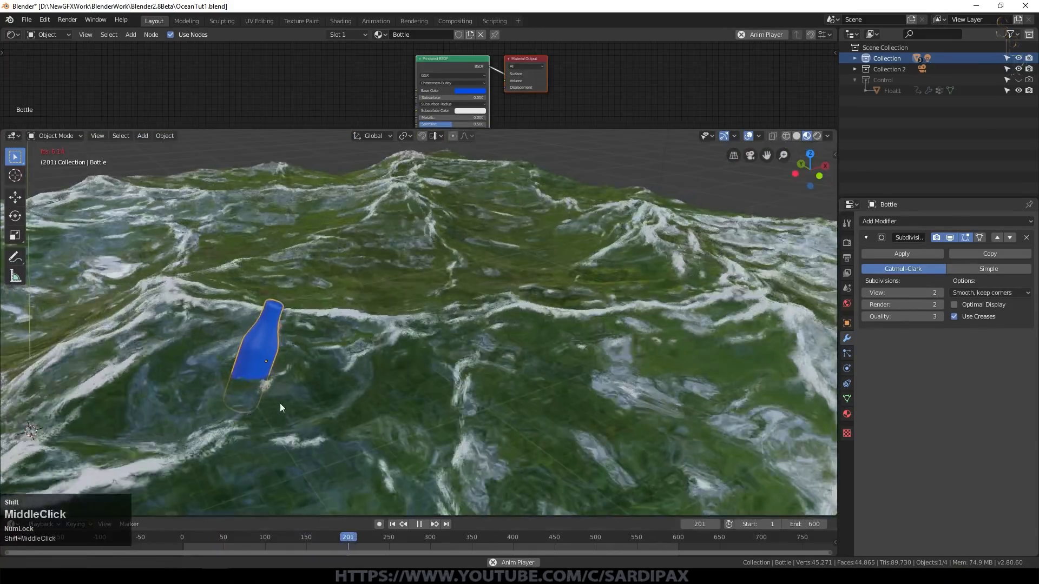
pyautogui.moveTo(280, 403); pyautogui.dragTo(412, 349, button='middle')
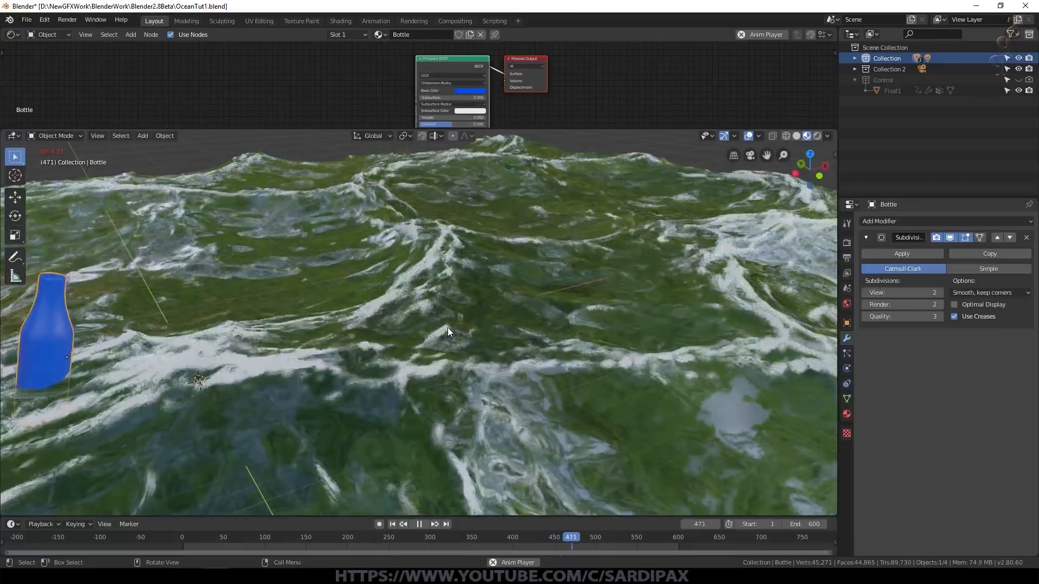
pyautogui.press('KP_Decimal')
pyautogui.scroll(-5, 423, 291)
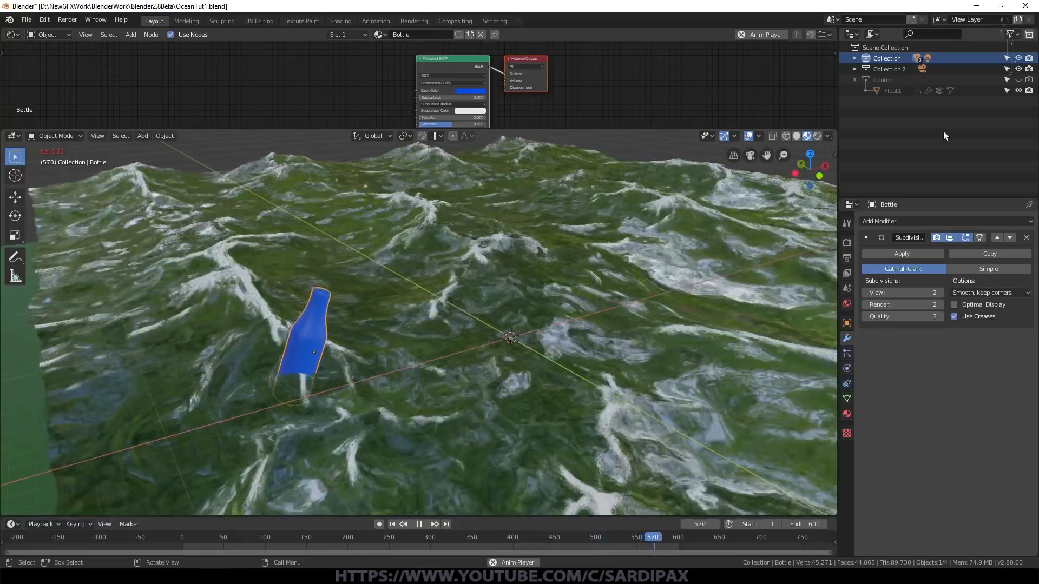
# - Show the Control collection in the viewport and hide only its Float1 object
pyautogui.click(1018, 81)
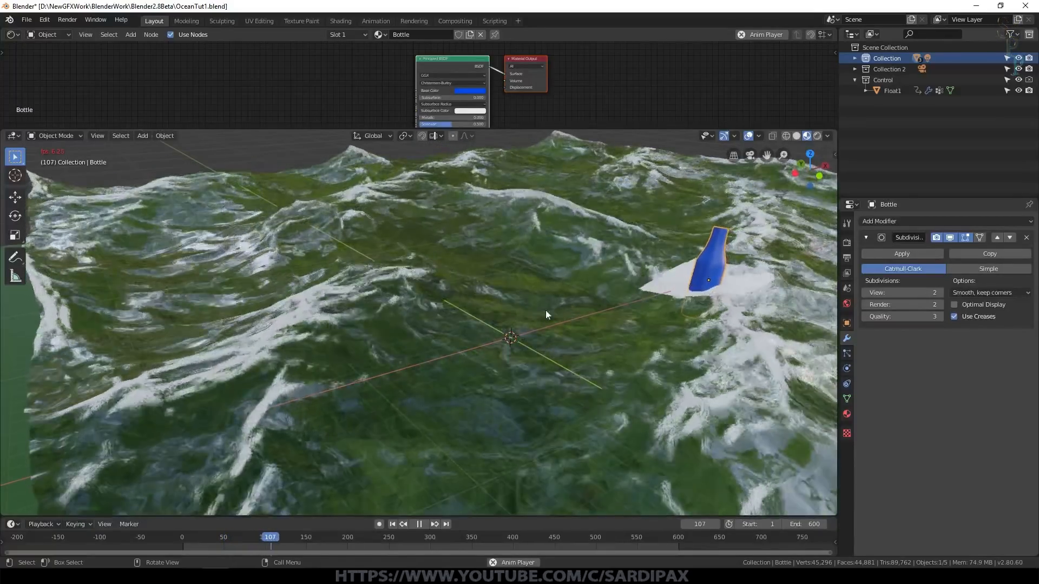
pyautogui.click(1017, 92)
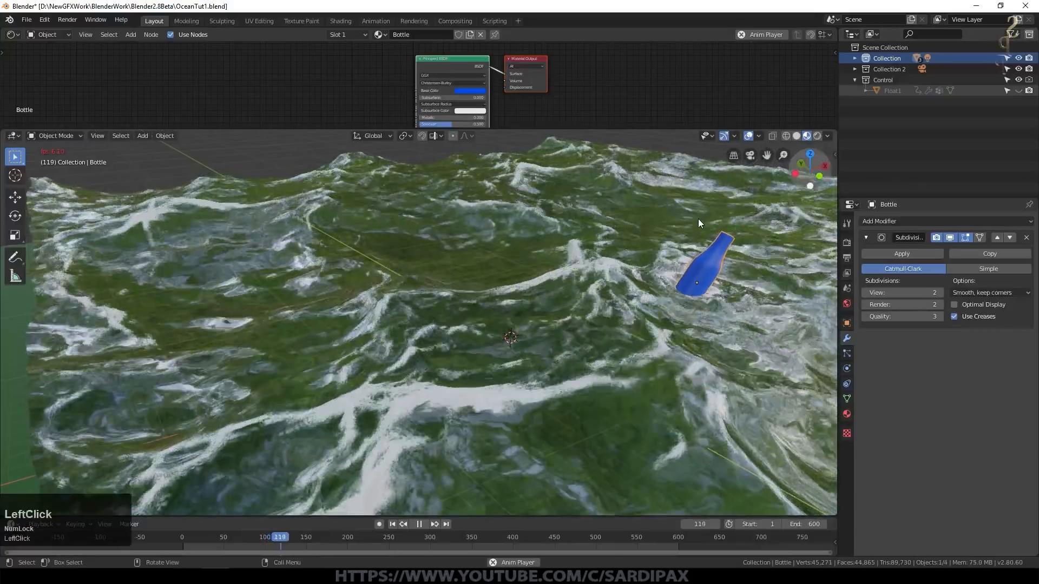